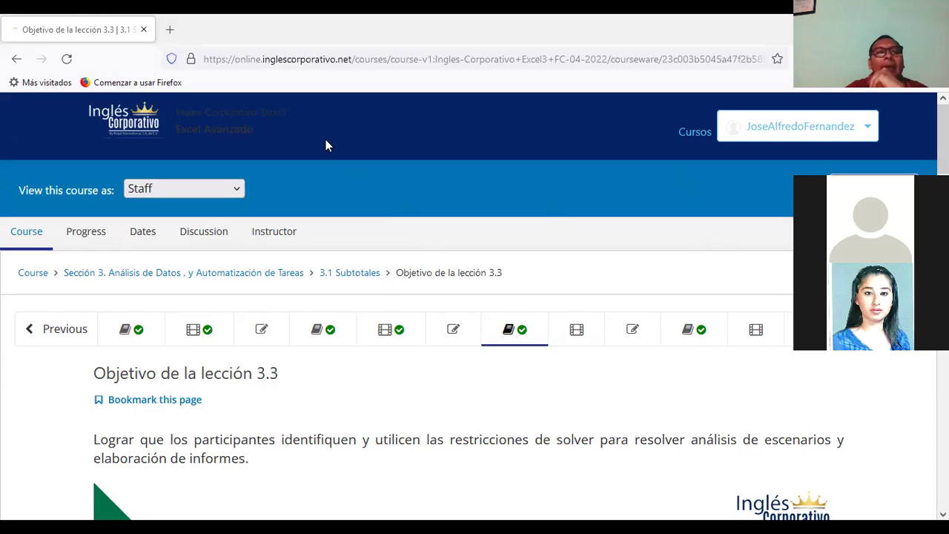
# - Switch from the course page to the 'solver restricciones' Excel workbook showing the EJEMPLO1SOLVER sheet
pyautogui.hotkey('alt', 'Tab')
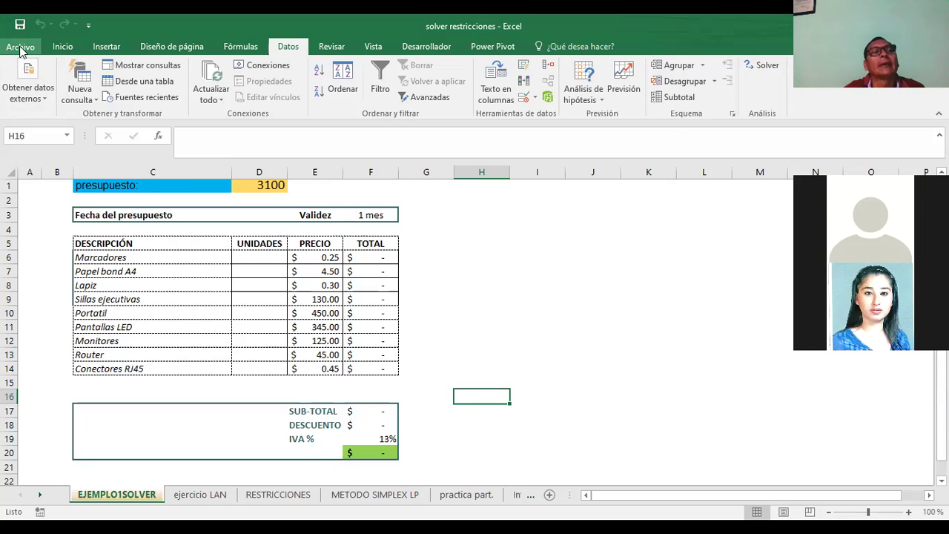
# - Visit the Archivo view, return to the sheet, and show the Desarrollador ribbon tab
pyautogui.click(20, 48)
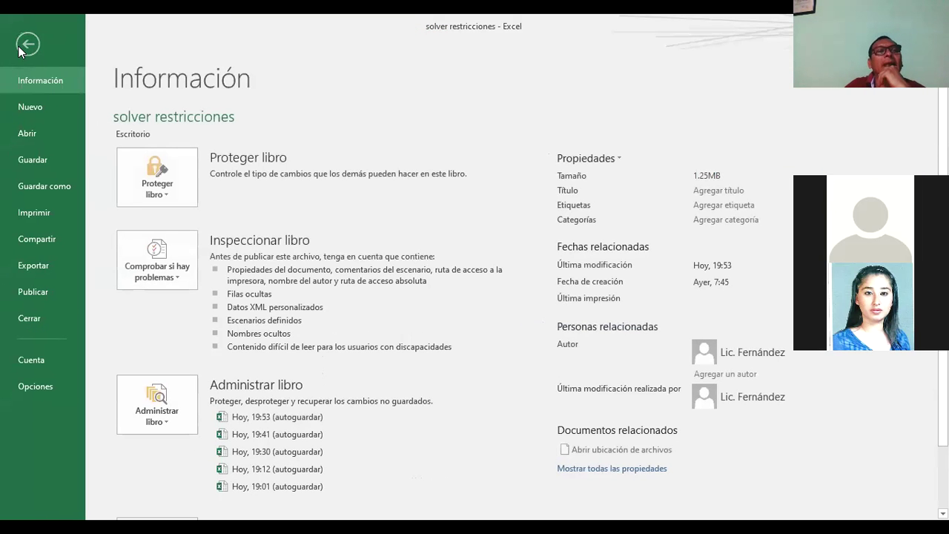
pyautogui.click(28, 45)
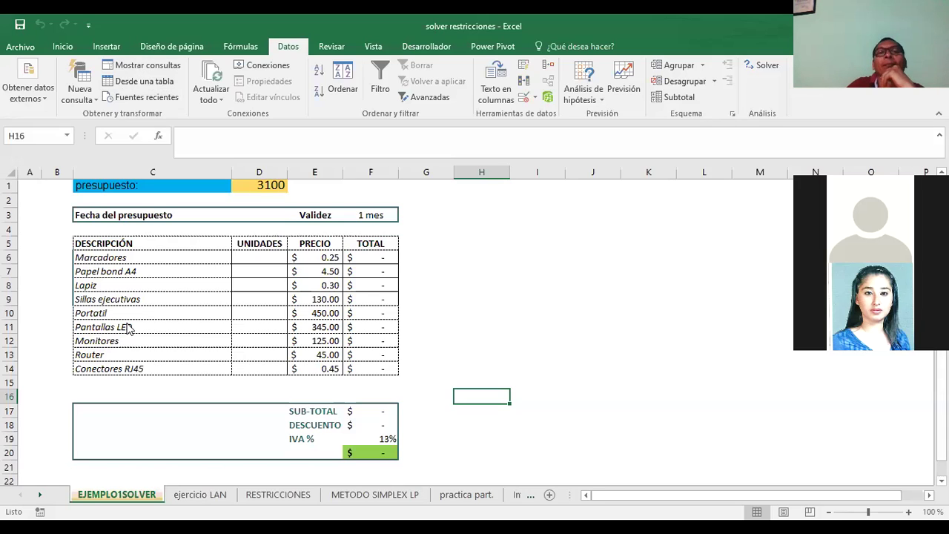
pyautogui.click(429, 46)
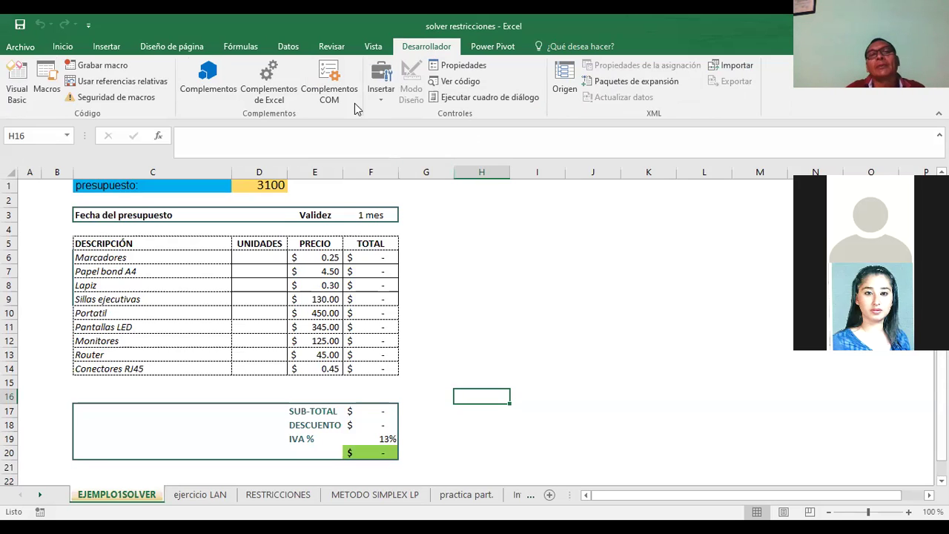
# - Browse the Desarrollador Insertar form controls, then go to the Archivo Información view
pyautogui.click(381, 96)
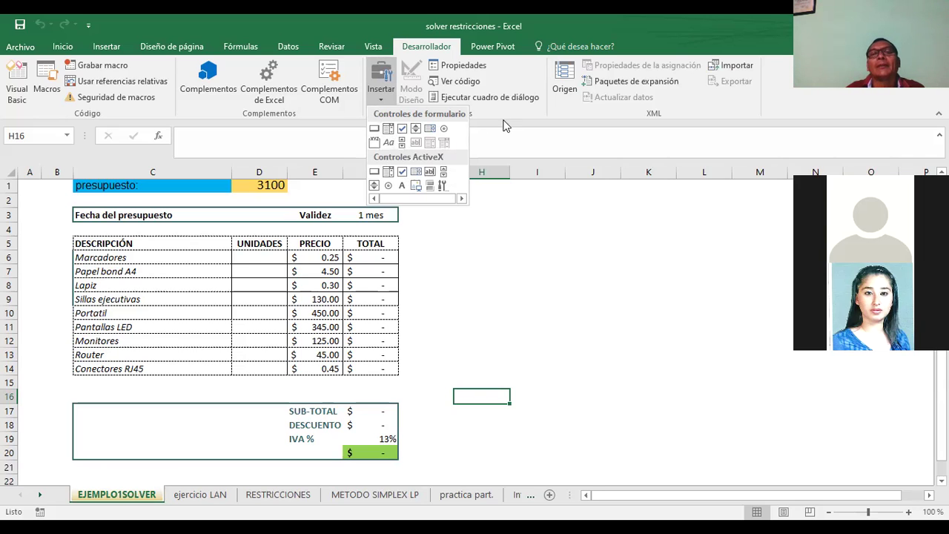
pyautogui.click(704, 111)
pyautogui.click(20, 47)
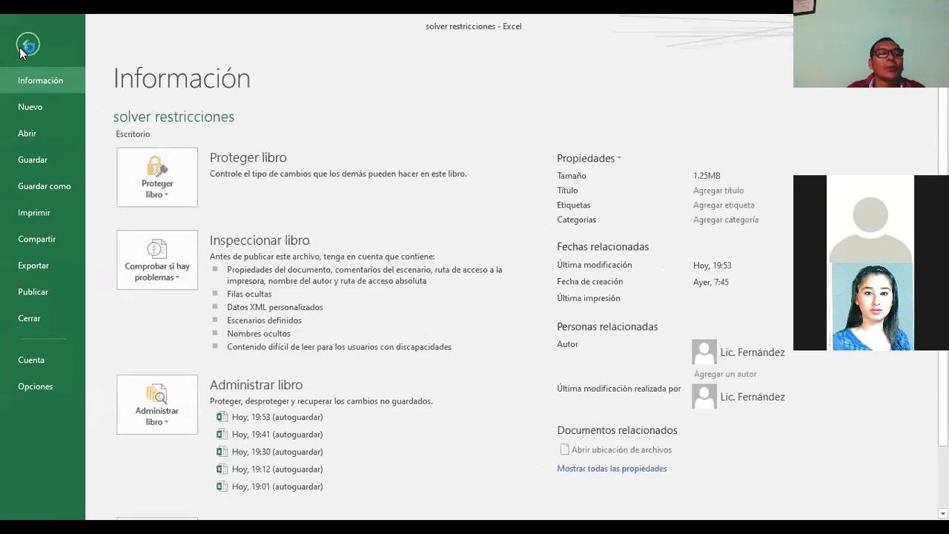
# - Uncheck Desarrollador under Personalizar cinta de opciones in Excel Options and confirm with Aceptar
pyautogui.click(33, 386)
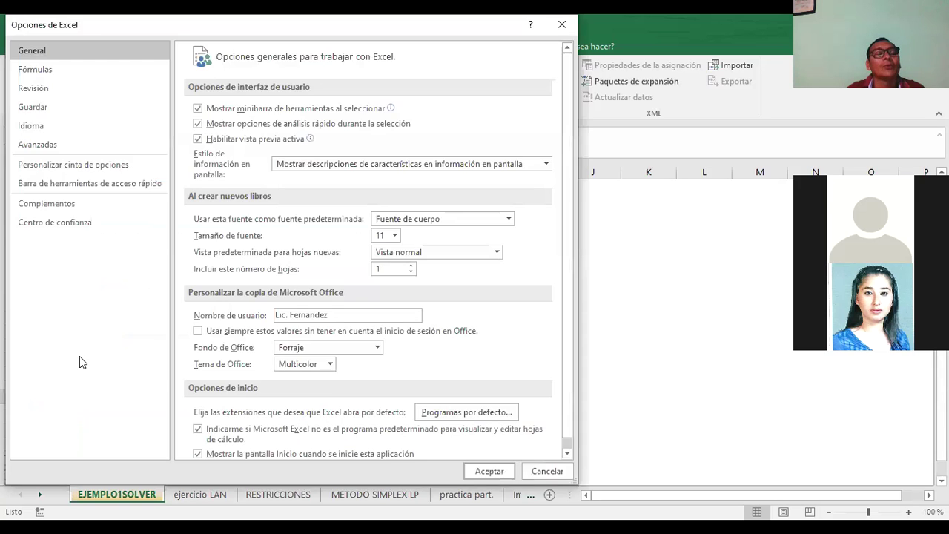
pyautogui.click(63, 172)
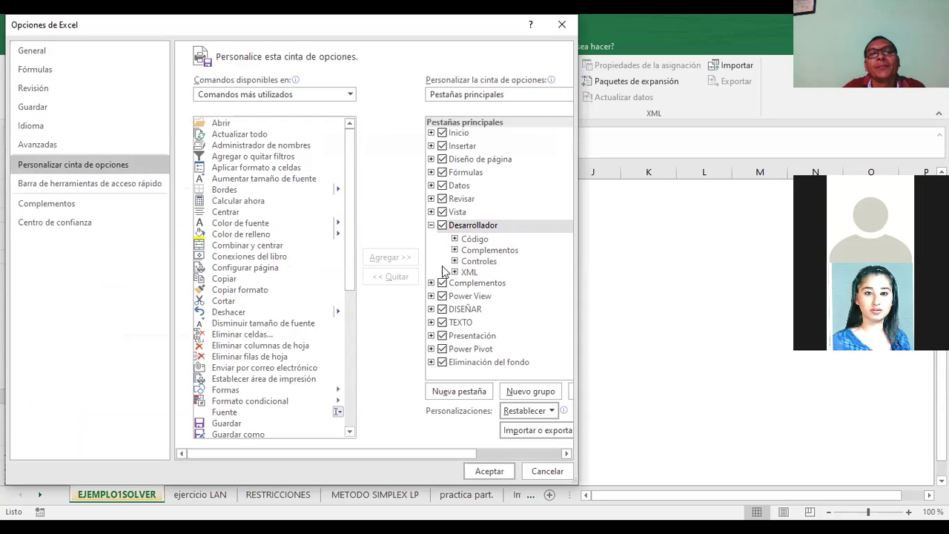
pyautogui.click(443, 225)
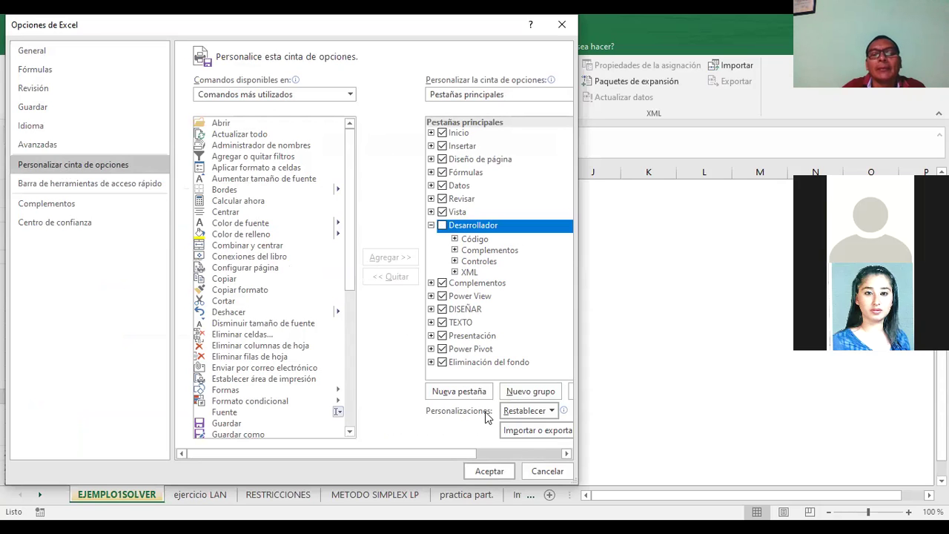
pyautogui.click(490, 471)
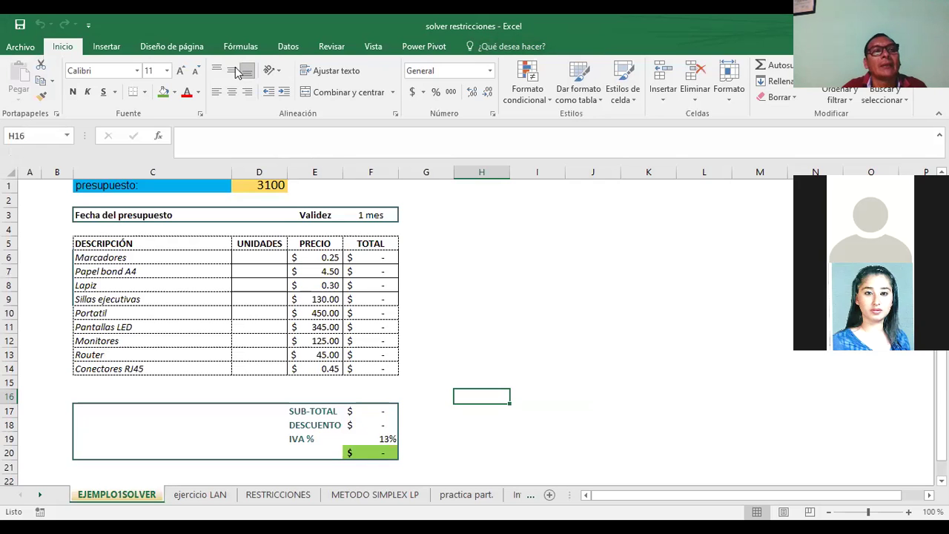
# - Re-check Desarrollador under Personalizar cinta de opciones and apply with Aceptar
pyautogui.click(3, 47)
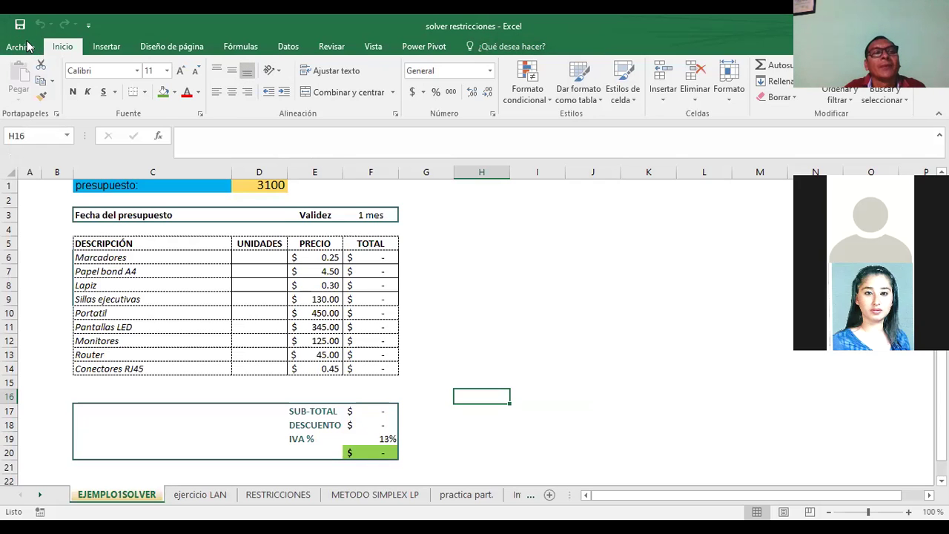
pyautogui.click(34, 389)
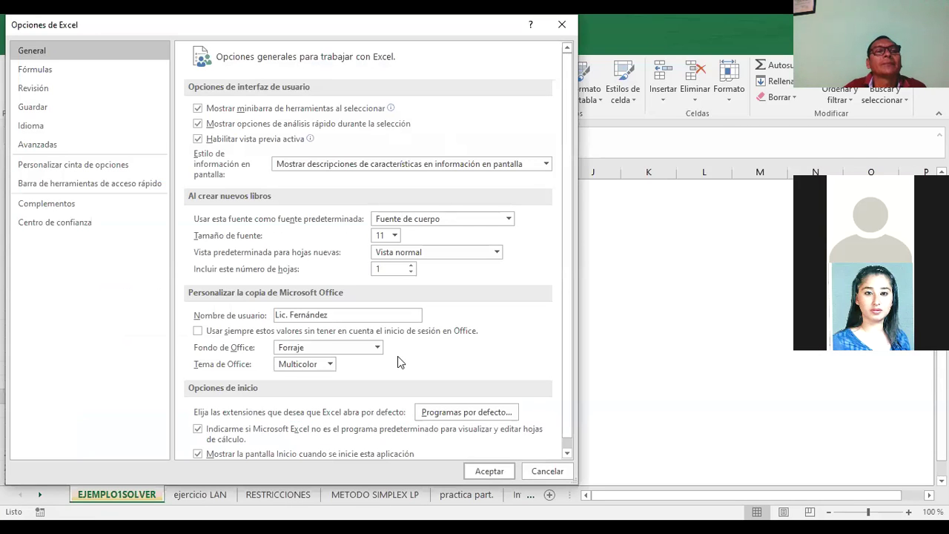
pyautogui.click(36, 165)
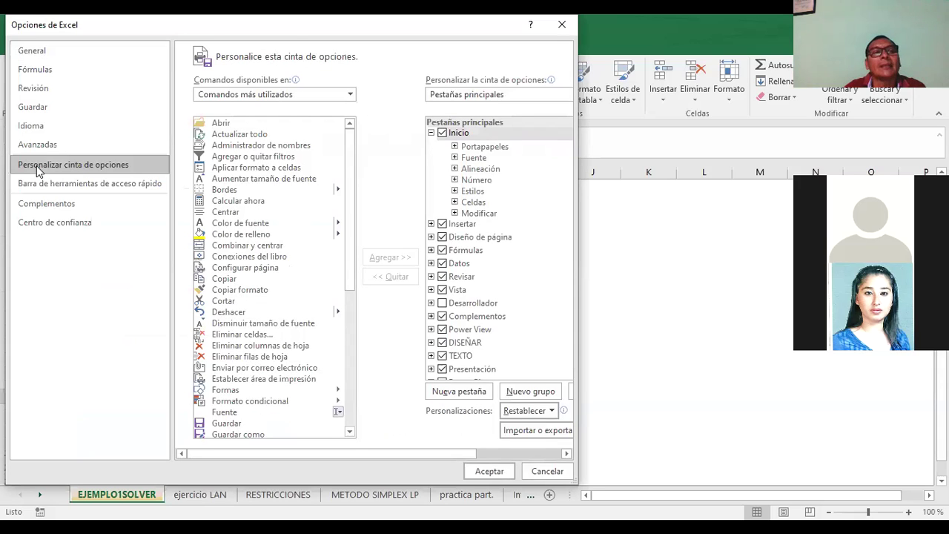
pyautogui.click(442, 303)
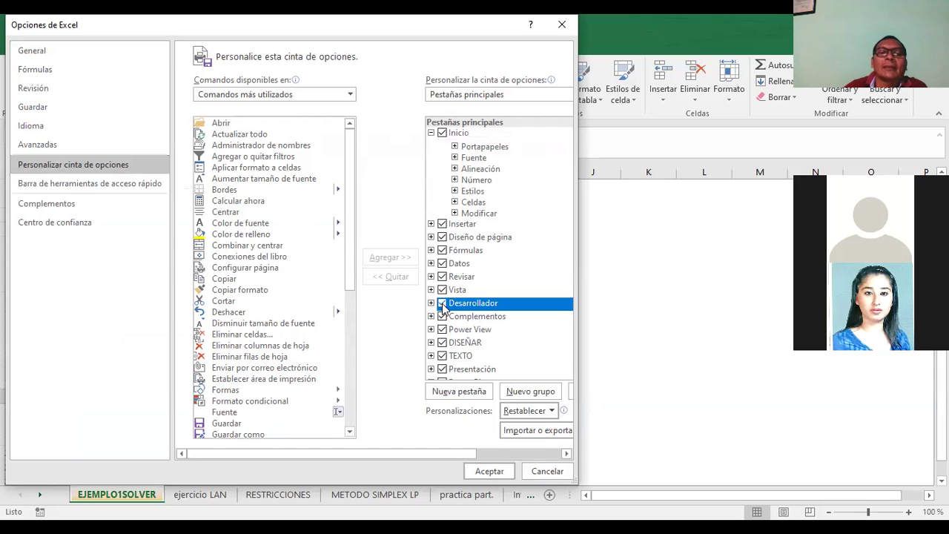
pyautogui.click(489, 471)
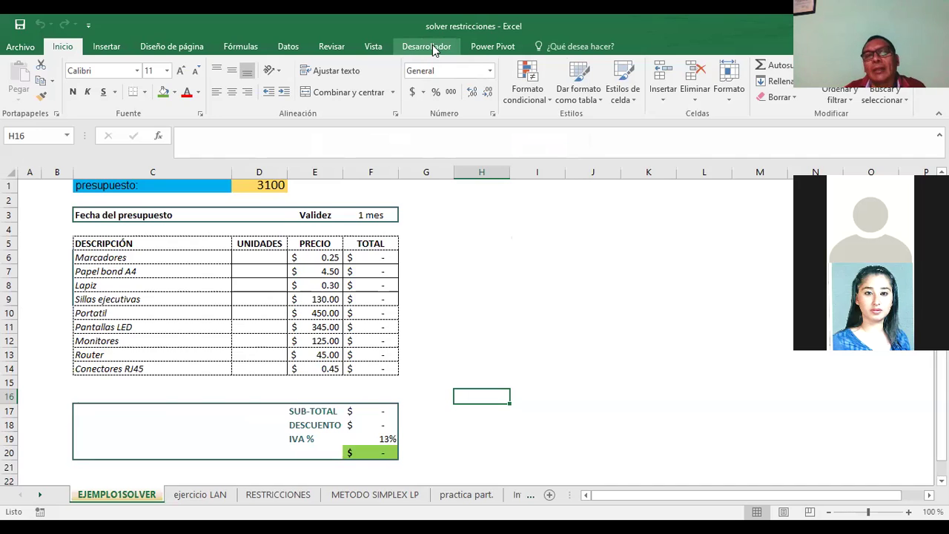
# - In Excel Options, manage Complementos de Excel and confirm the Solver add-in as enabled
pyautogui.click(22, 46)
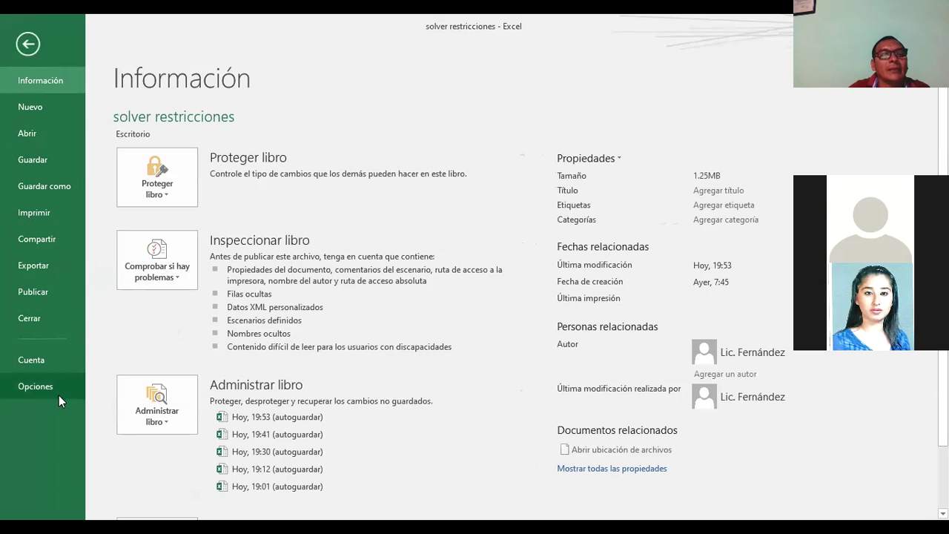
pyautogui.click(20, 389)
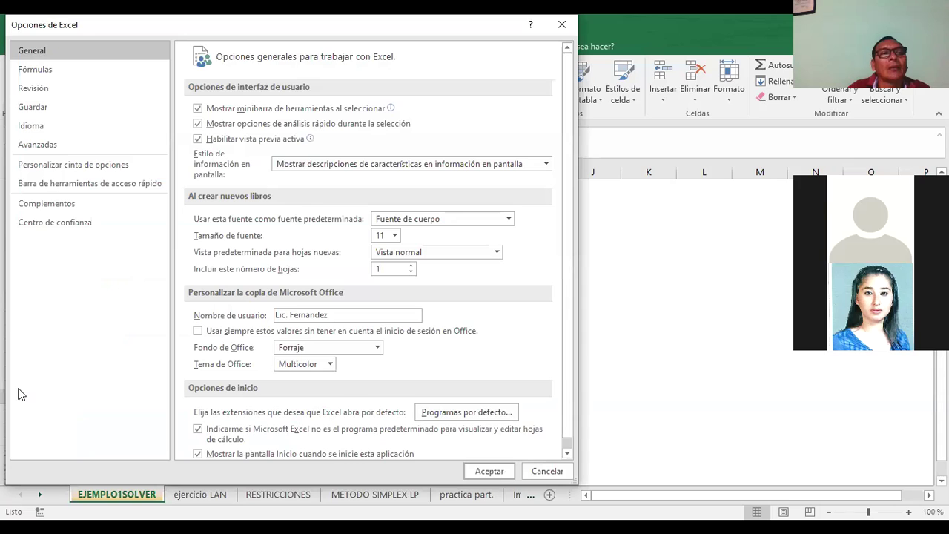
pyautogui.click(65, 207)
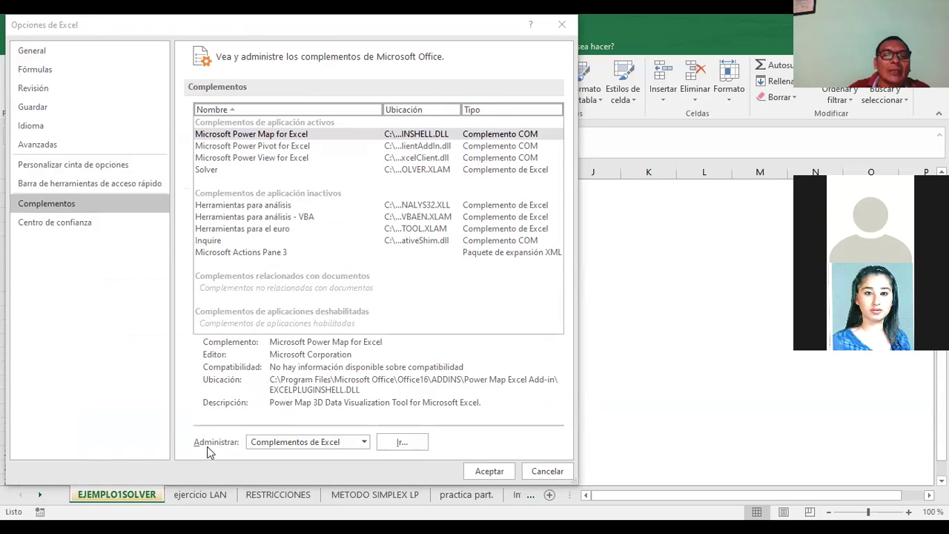
pyautogui.click(363, 443)
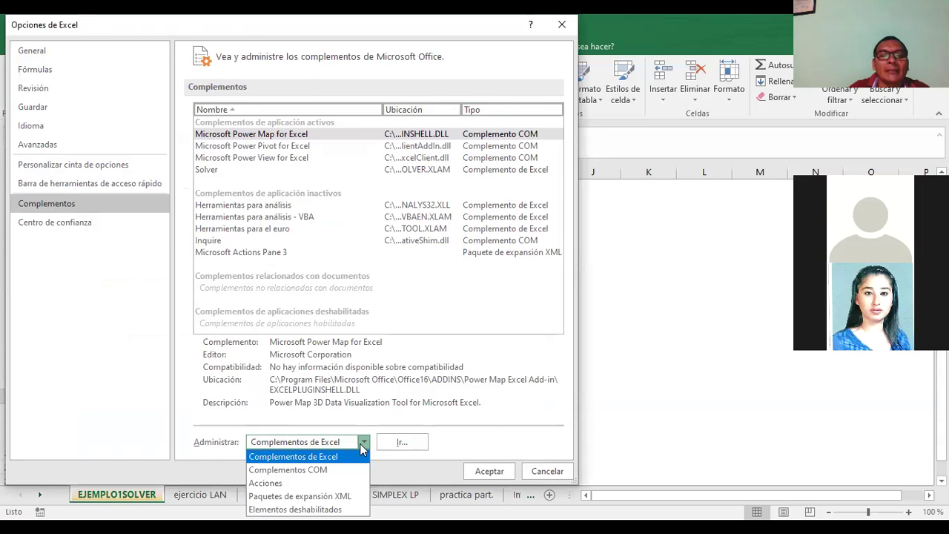
pyautogui.click(361, 444)
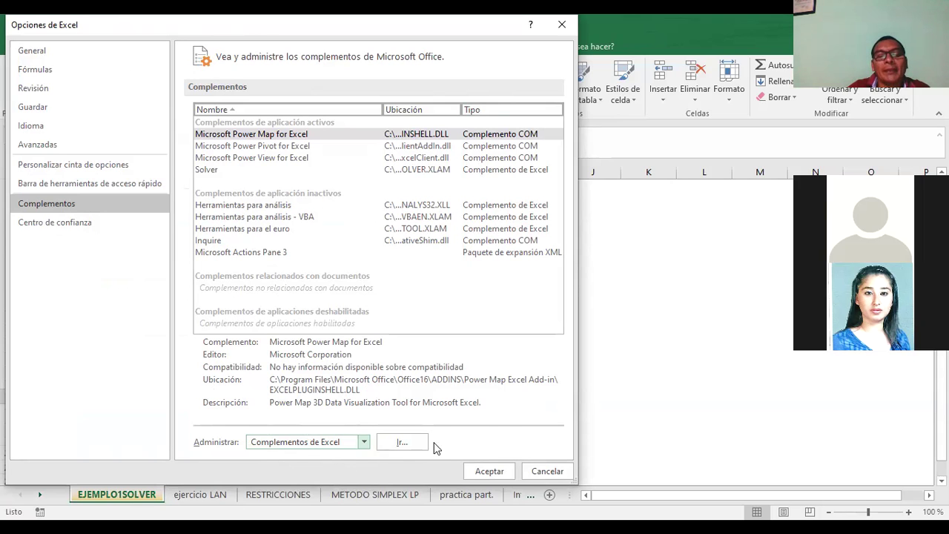
pyautogui.click(404, 447)
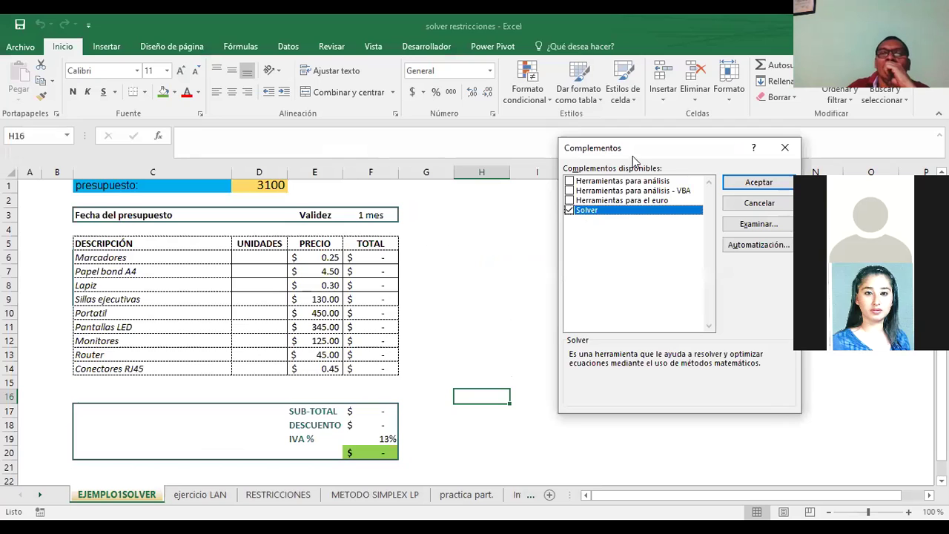
pyautogui.moveTo(628, 146); pyautogui.dragTo(258, 140)
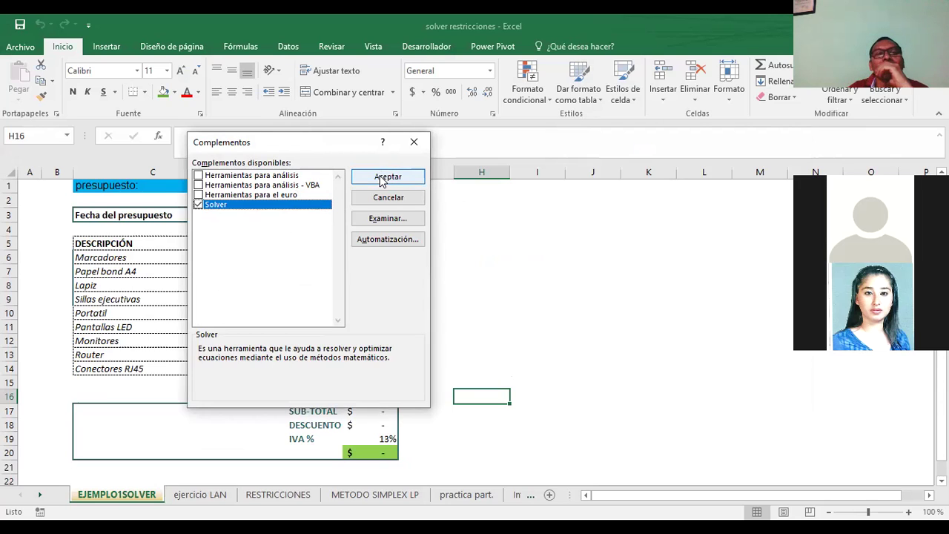
pyautogui.click(380, 180)
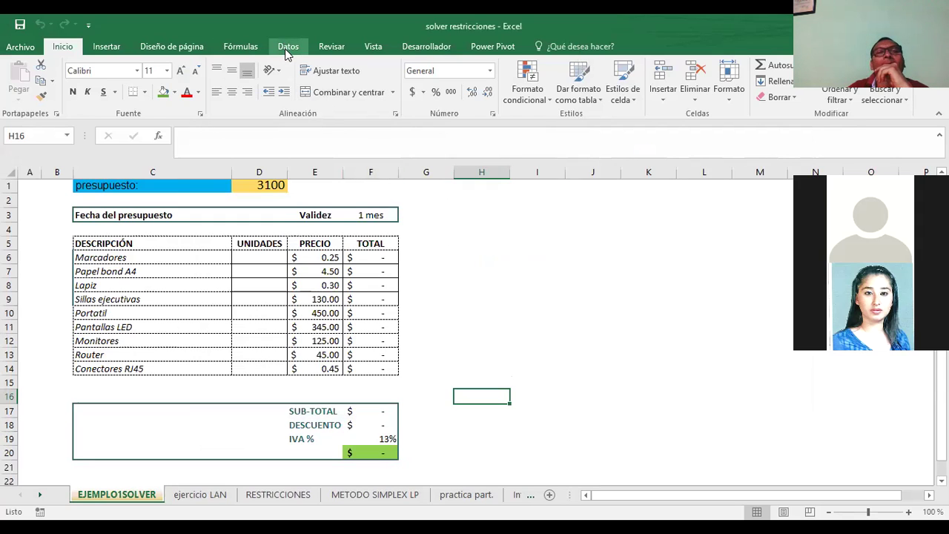
# - Clear the $F$20 objective, 2500 target and UNIDADES changing cells in Solver, close it, select D6
pyautogui.click(286, 47)
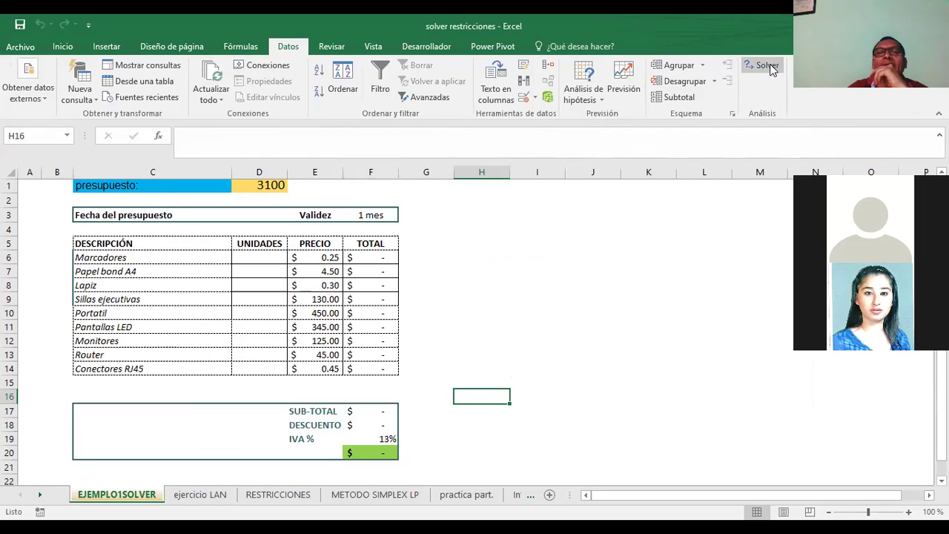
pyautogui.click(768, 65)
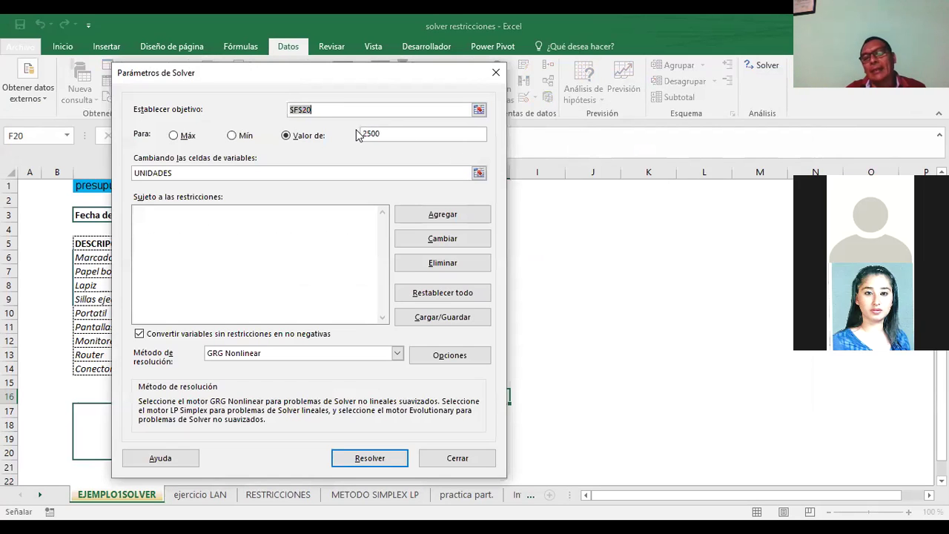
pyautogui.press('BackSpace')
pyautogui.click(387, 133)
pyautogui.press('BackSpace')
pyautogui.press('BackSpace')
pyautogui.press('BackSpace')
pyautogui.press('BackSpace')
pyautogui.click(178, 172)
pyautogui.press('BackSpace')
pyautogui.press('BackSpace')
pyautogui.press('BackSpace')
pyautogui.click(455, 457)
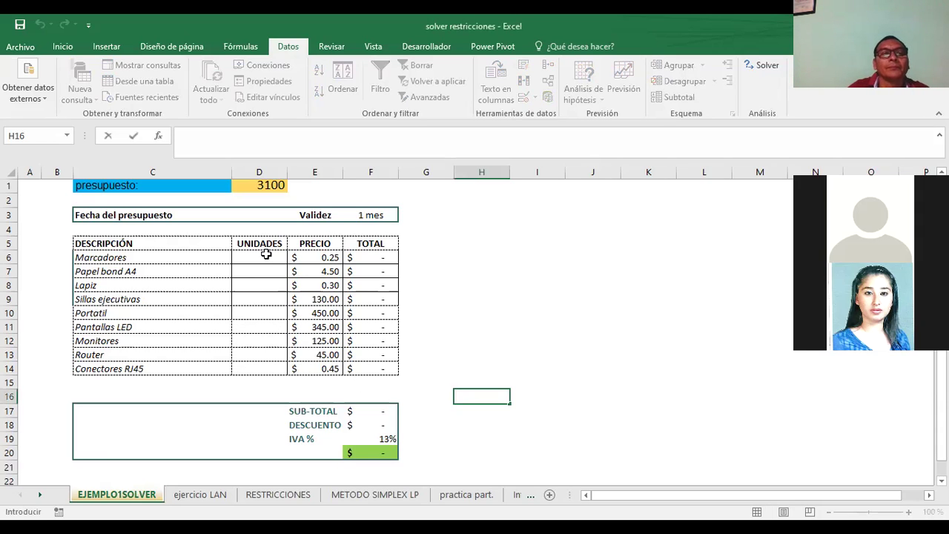
pyautogui.click(266, 256)
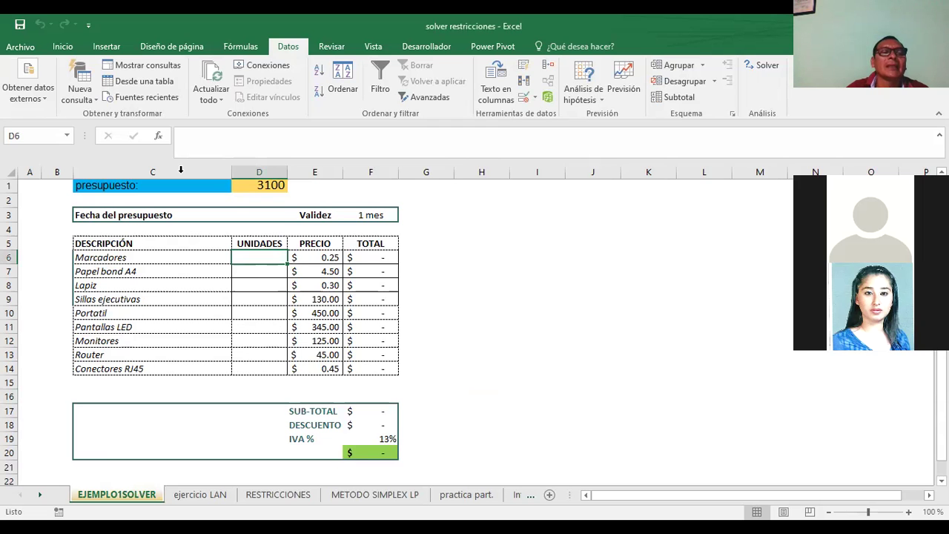
# - Tick Herramientas para análisis - VBA alongside Solver in the Complementos de Excel manager
pyautogui.click(24, 47)
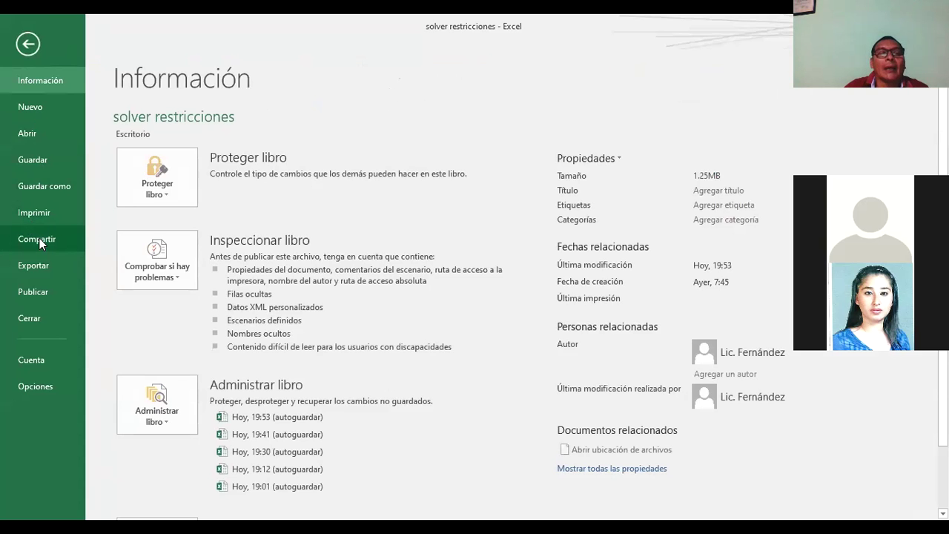
pyautogui.click(22, 386)
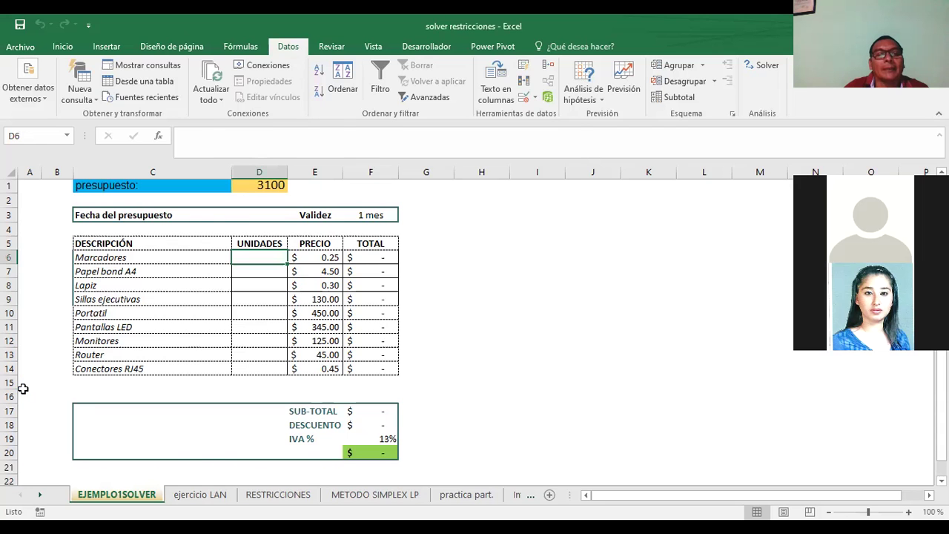
pyautogui.click(54, 200)
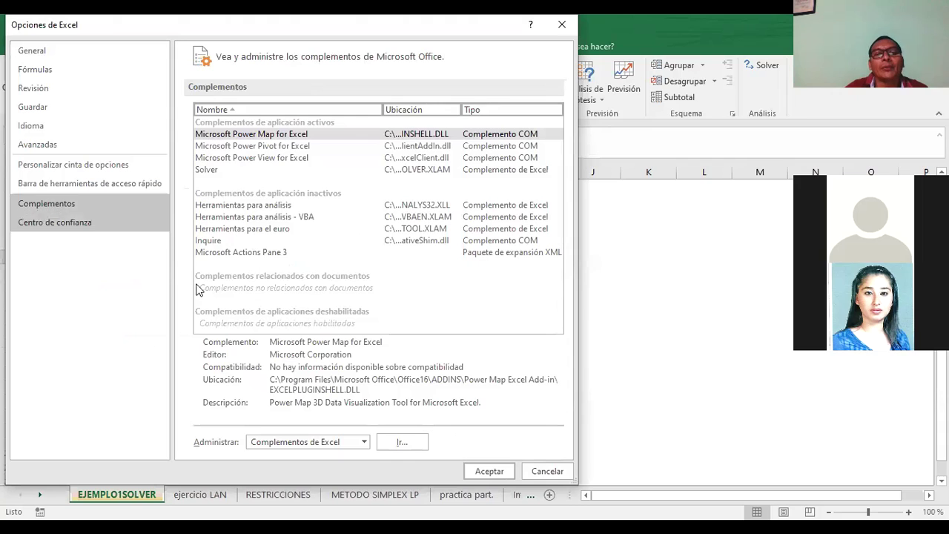
pyautogui.click(366, 441)
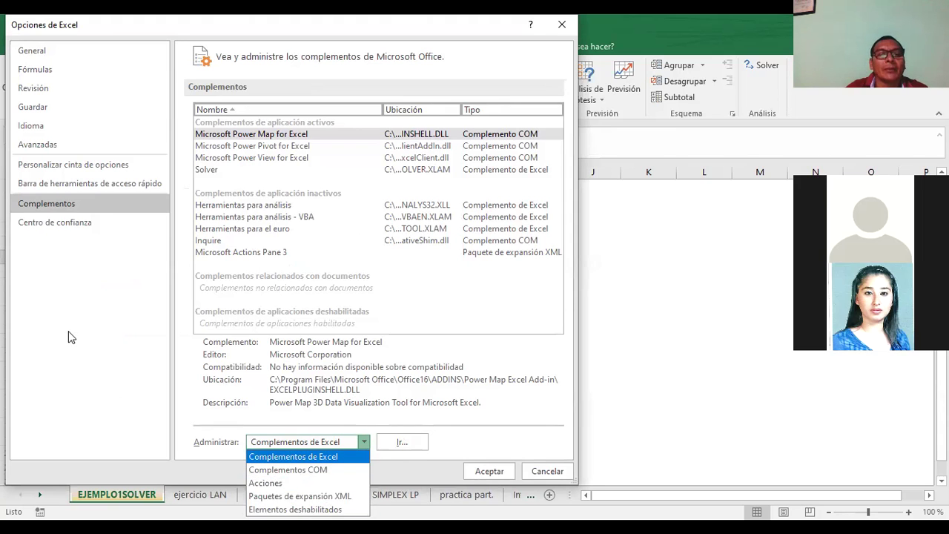
pyautogui.click(417, 448)
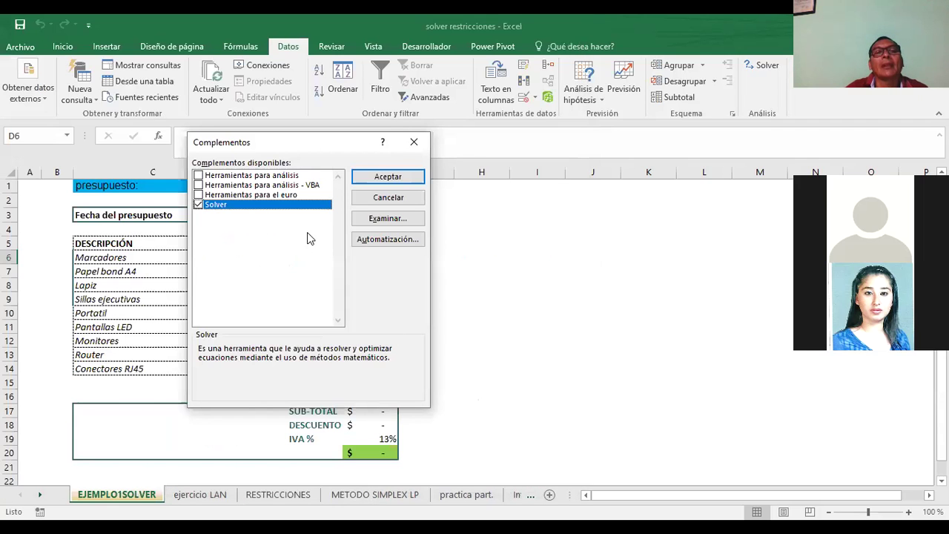
pyautogui.click(197, 185)
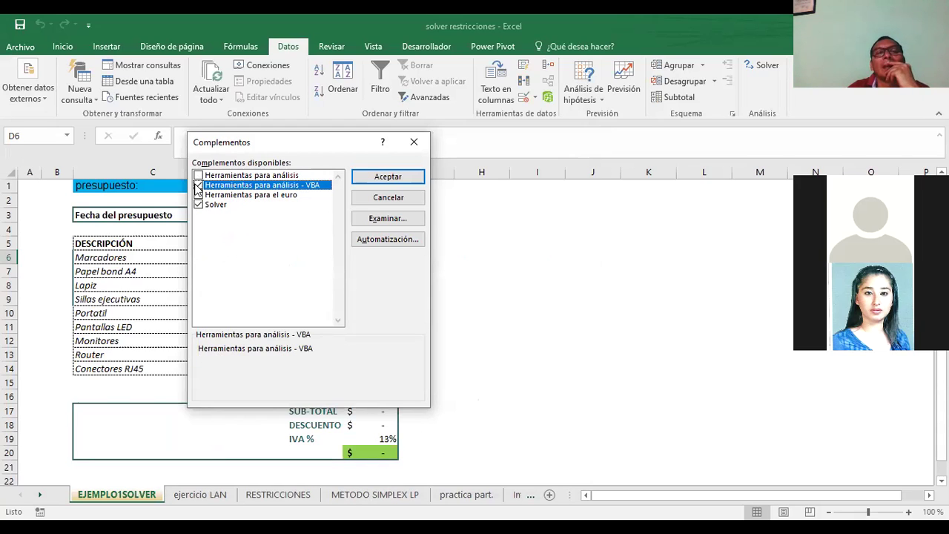
pyautogui.click(376, 179)
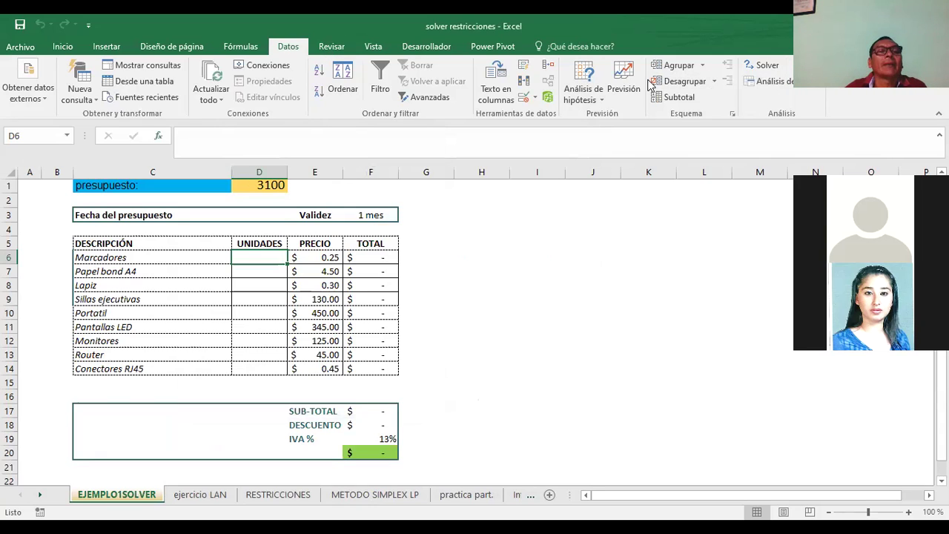
pyautogui.click(768, 82)
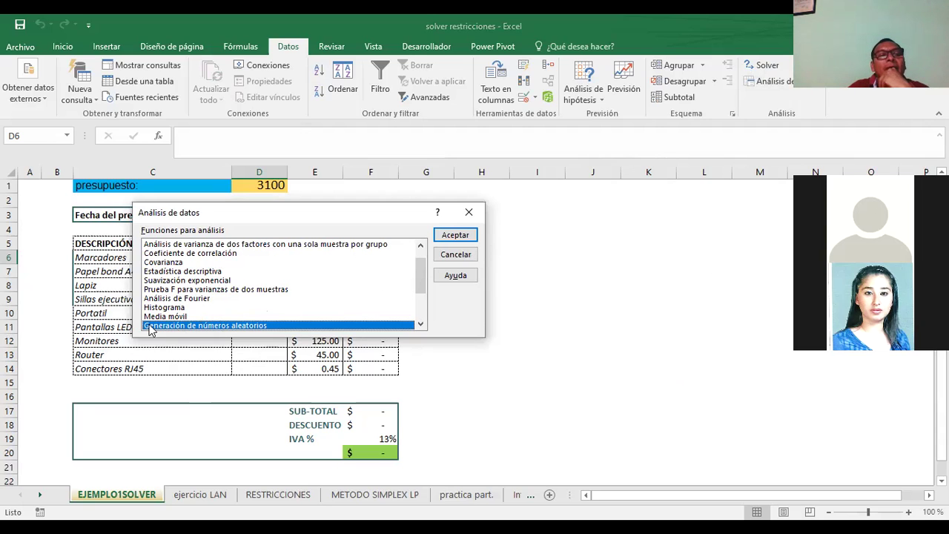
pyautogui.click(456, 258)
pyautogui.click(456, 255)
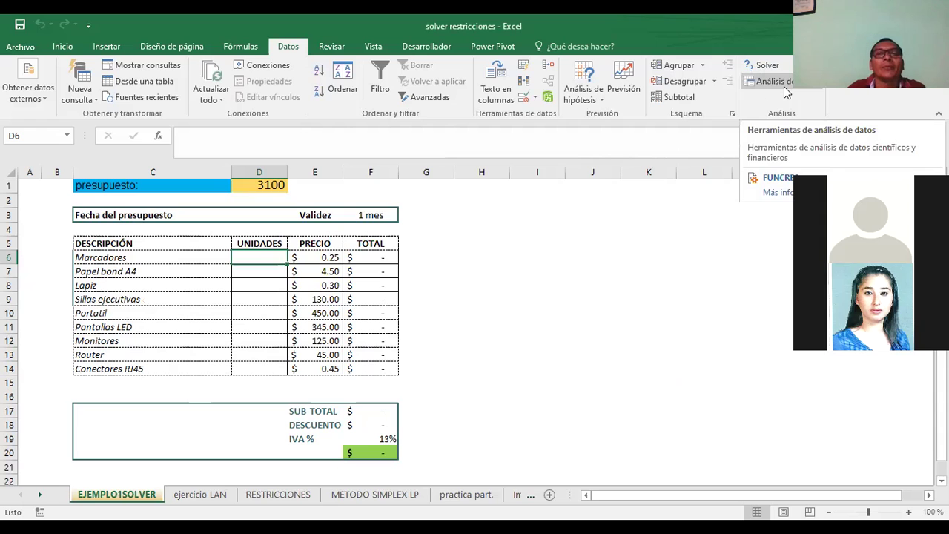
# - Reopen the add-ins list from Excel Options and untick Herramientas para análisis - VBA
pyautogui.click(21, 49)
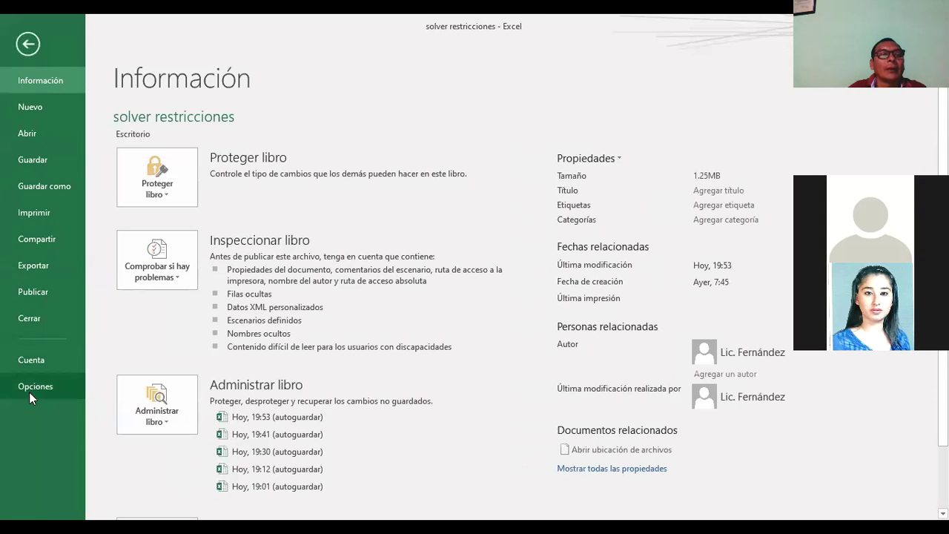
pyautogui.click(29, 390)
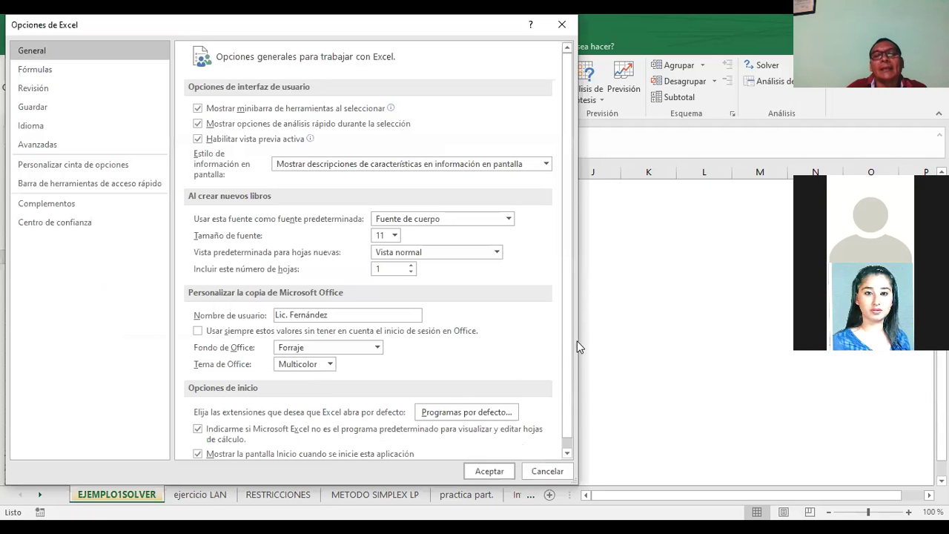
pyautogui.scroll(-1, 573, 401)
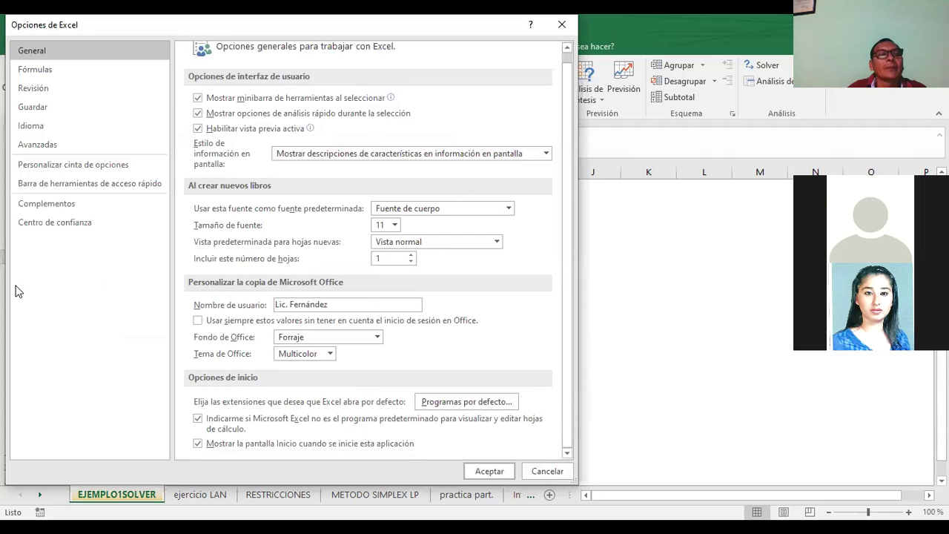
pyautogui.click(16, 203)
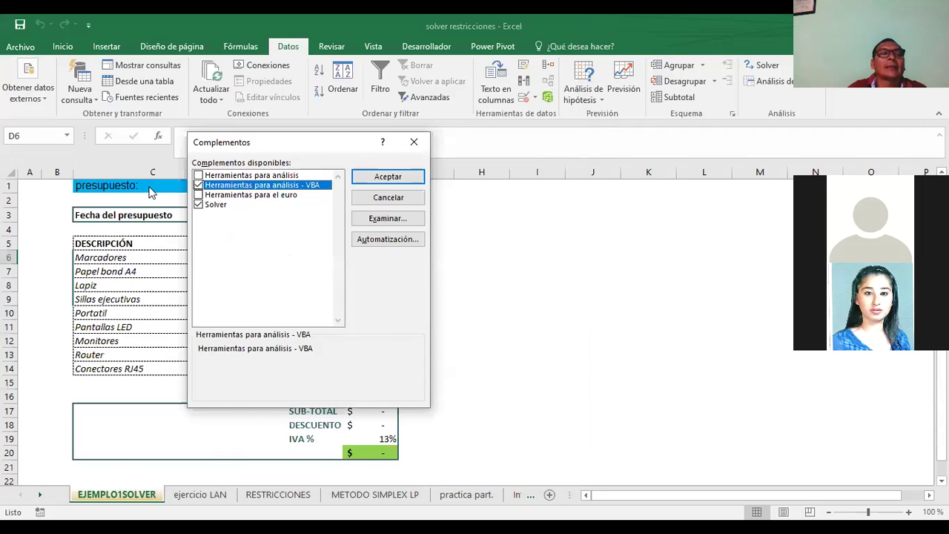
pyautogui.click(198, 185)
# - Confirm the Complementos dialog with Aceptar, leaving only Solver active
pyautogui.click(397, 178)
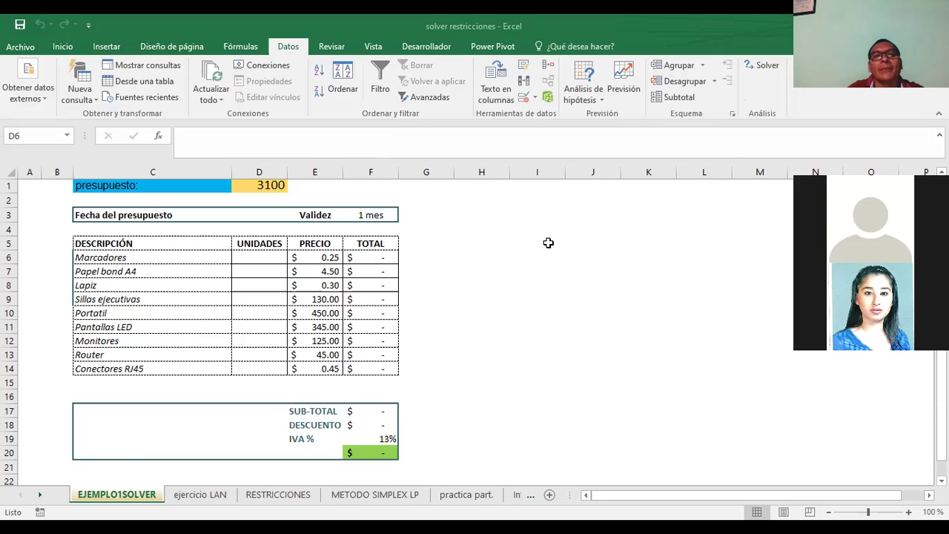
# - Change the Marcadores price in E6 from 0.25 to 1.25
pyautogui.click(522, 254)
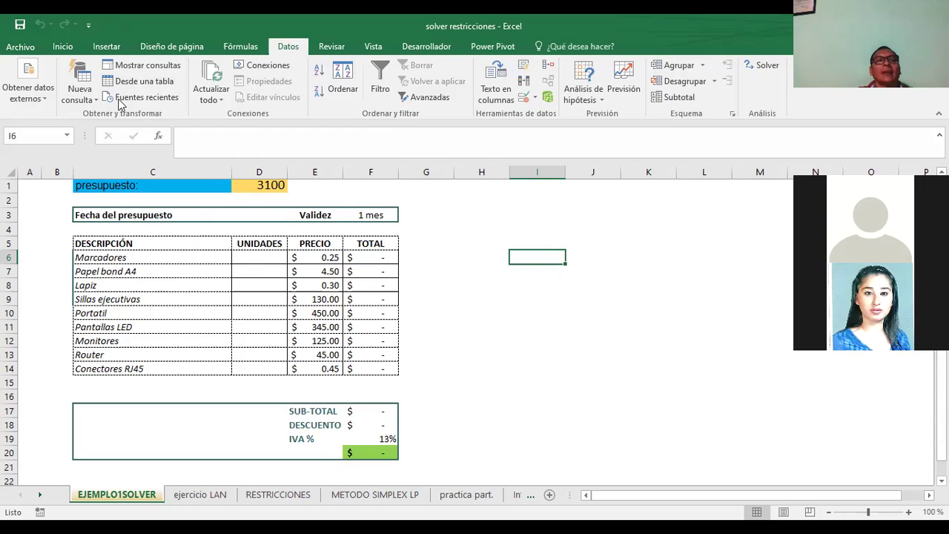
pyautogui.click(249, 256)
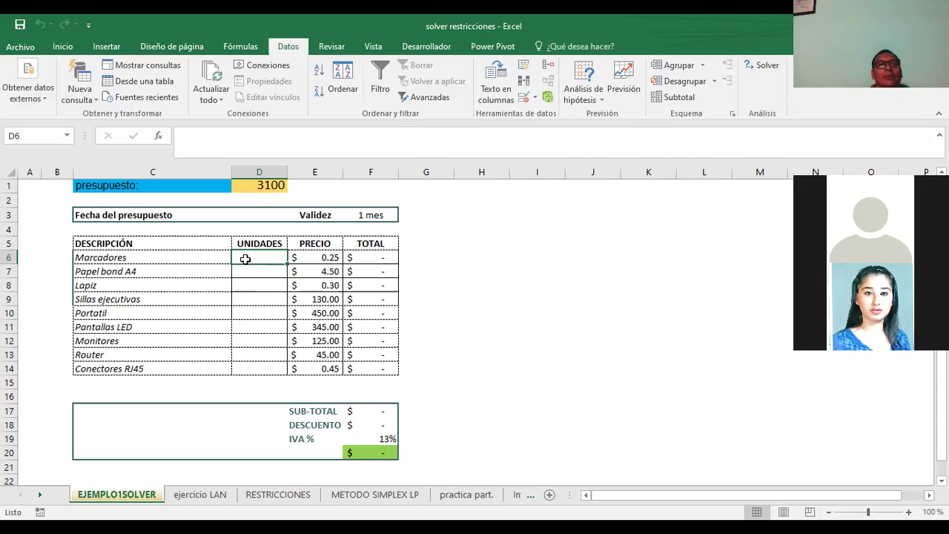
pyautogui.click(320, 264)
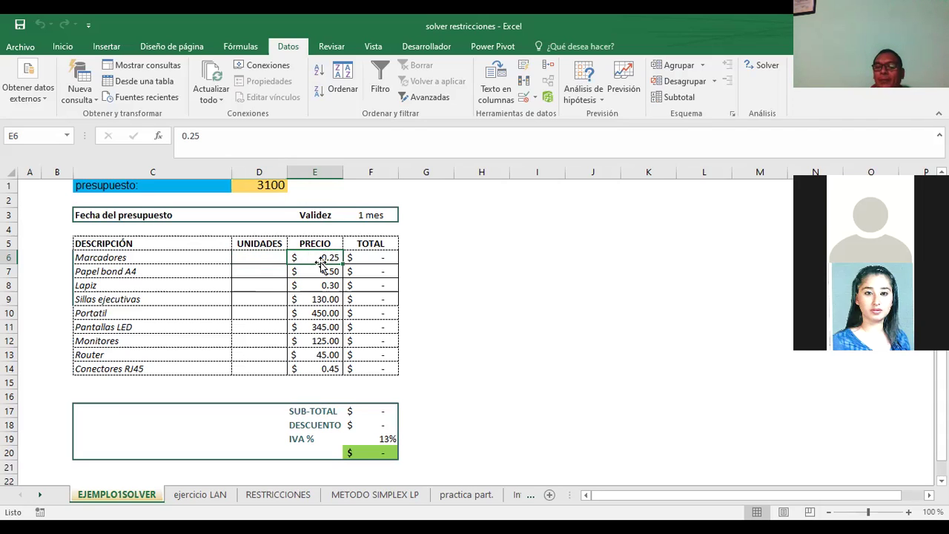
pyautogui.write('1.12')
pyautogui.press('BackSpace')
pyautogui.press('BackSpace')
pyautogui.write('25')
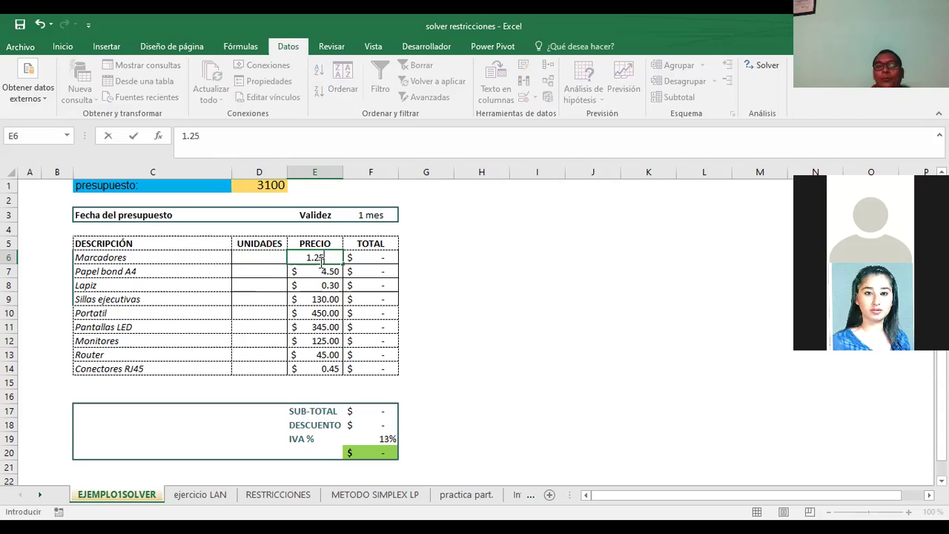
pyautogui.press('Return')
# - Check the Marcadores row and select its units cell D6
pyautogui.click(317, 256)
pyautogui.click(144, 258)
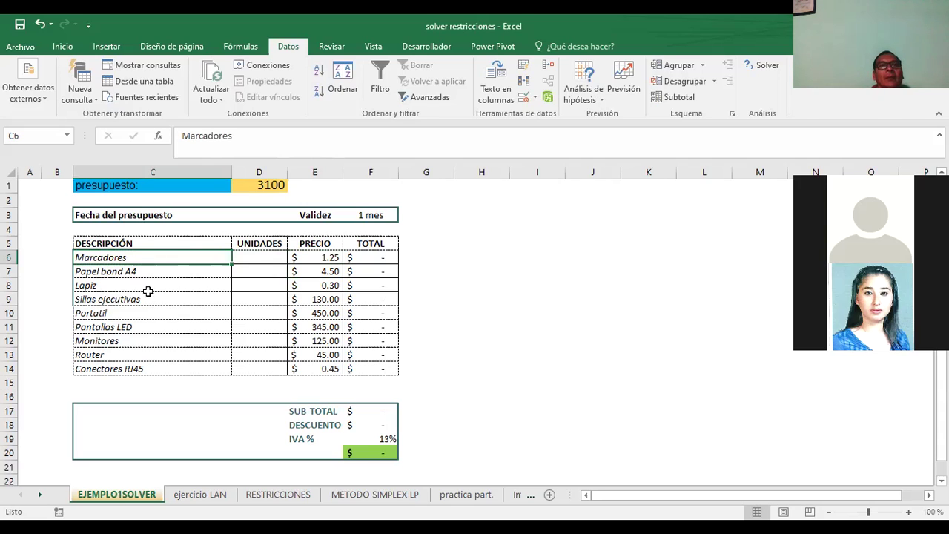
pyautogui.click(263, 258)
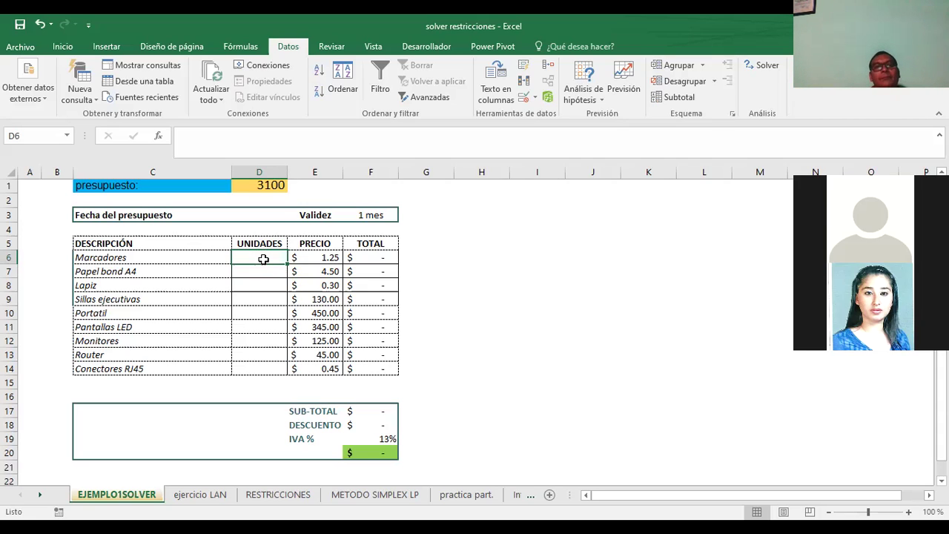
# - Enter units 5, 10 and 40 for Marcadores, Papel bond A4 and Lapiz
pyautogui.press('Down')
pyautogui.press('Down')
pyautogui.press('Down')
pyautogui.press('Down')
pyautogui.press('Up')
pyautogui.press('Up')
pyautogui.press('Up')
pyautogui.press('Up')
pyautogui.press('Down')
pyautogui.press('Down')
pyautogui.press('Up')
pyautogui.press('Up')
pyautogui.press('Down')
pyautogui.press('Up')
pyautogui.press('Down')
pyautogui.press('Up')
pyautogui.press('Down')
pyautogui.press('Up')
pyautogui.press('Down')
pyautogui.press('Up')
pyautogui.press('Up')
pyautogui.press('Down')
pyautogui.press('Down')
pyautogui.press('Down')
pyautogui.press('Down')
pyautogui.press('Down')
pyautogui.press('Down')
pyautogui.press('Down')
pyautogui.press('Down')
pyautogui.press('Down')
pyautogui.press('Up')
pyautogui.press('Up')
pyautogui.press('Up')
pyautogui.press('Up')
pyautogui.press('Up')
pyautogui.press('Up')
pyautogui.press('Up')
pyautogui.press('Up')
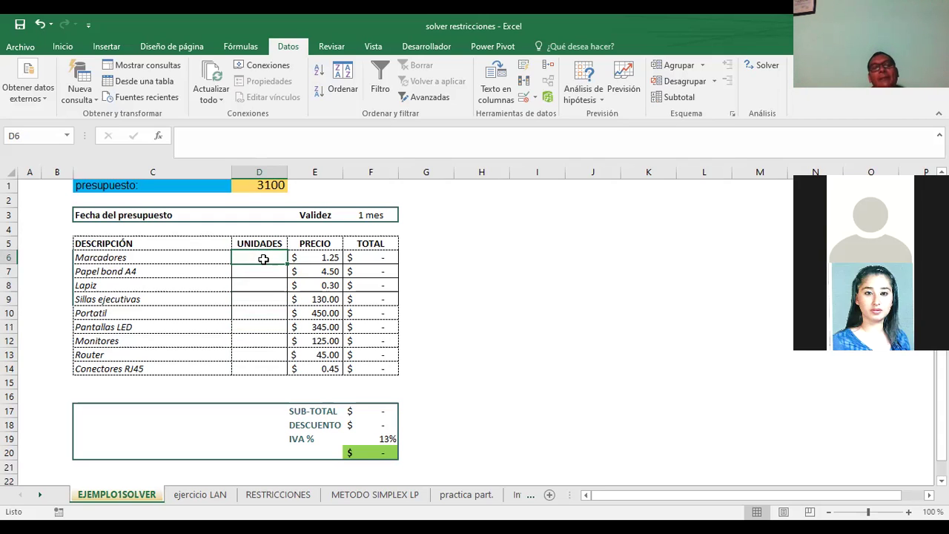
pyautogui.write('5')
pyautogui.press('Up')
pyautogui.press('Down')
pyautogui.press('Down')
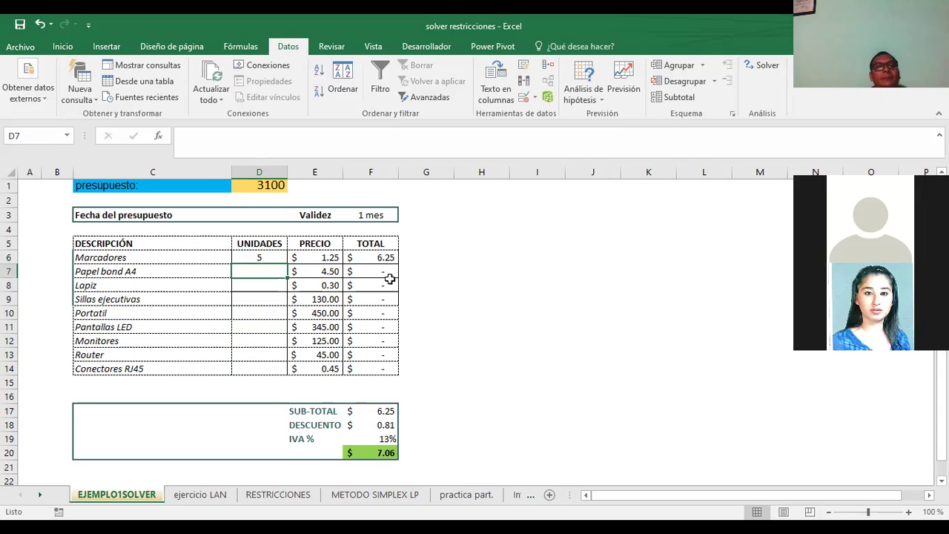
pyautogui.write('10')
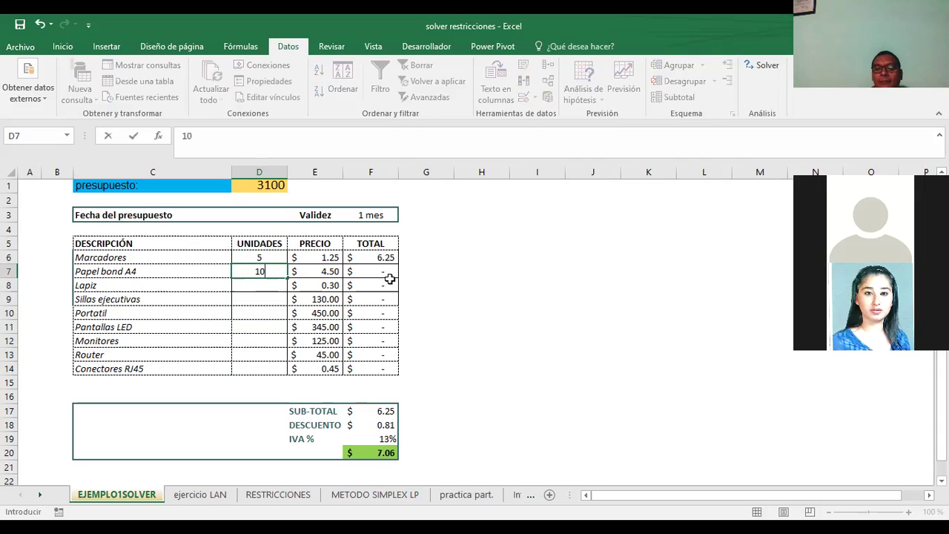
pyautogui.press('Return')
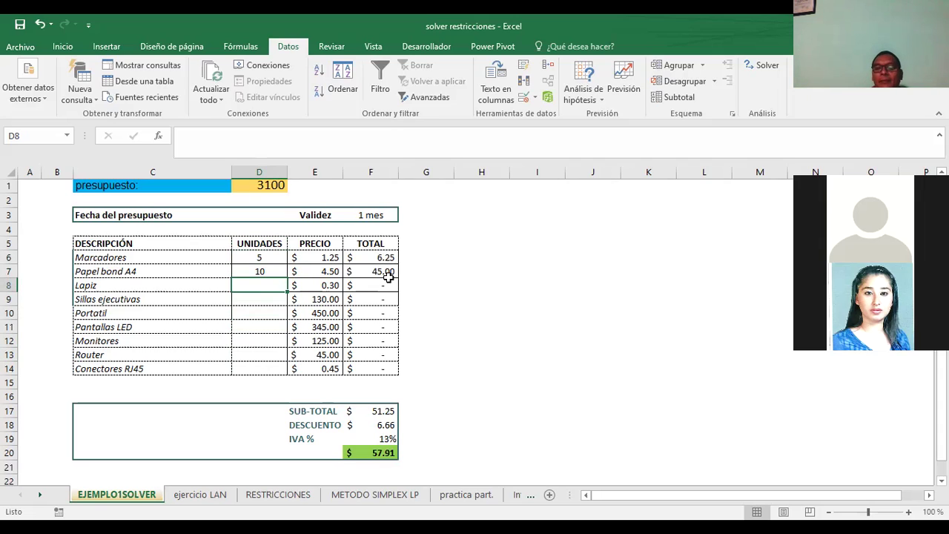
pyautogui.write('40')
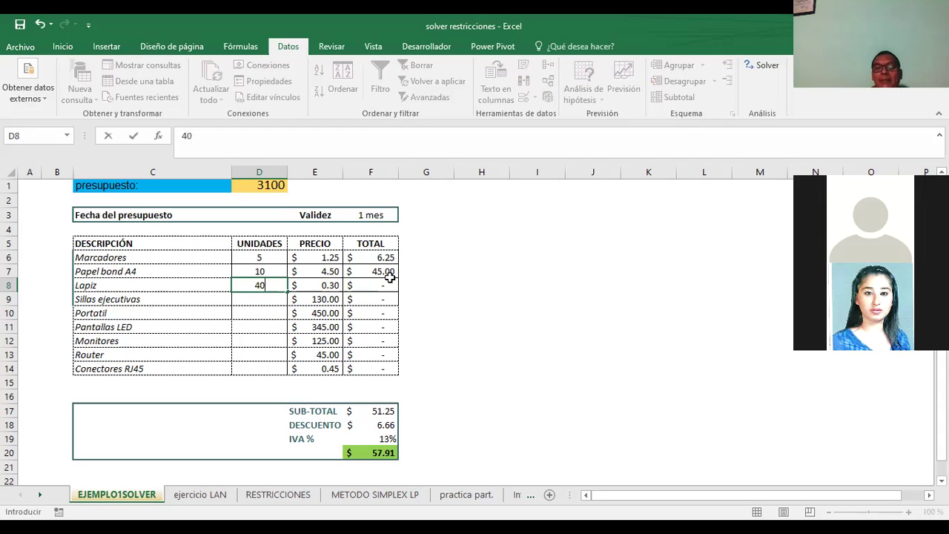
pyautogui.press('Return')
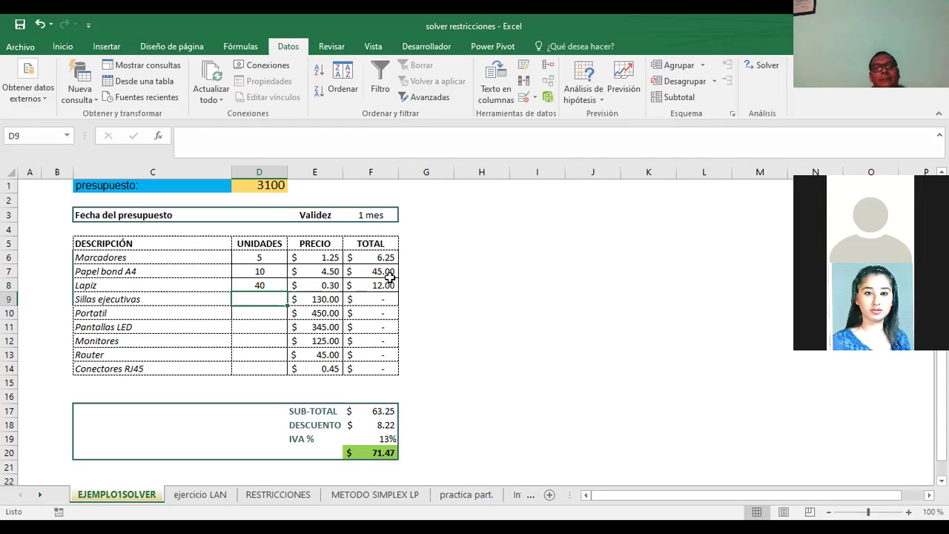
# - Enter units 3, 2, 2, 2, 1 and 10 for the remaining six items through Conectores RJ45
pyautogui.write('3')
pyautogui.press('Return')
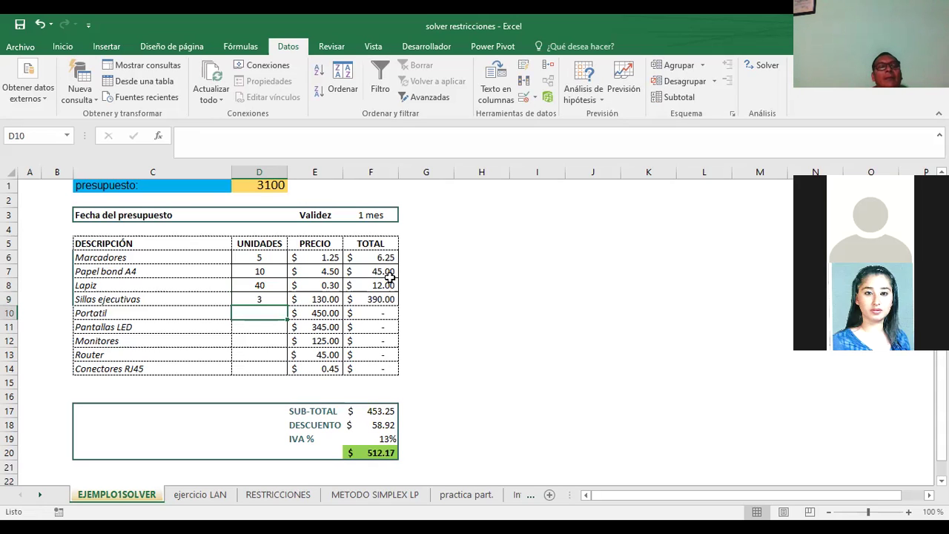
pyautogui.write('2')
pyautogui.press('Return')
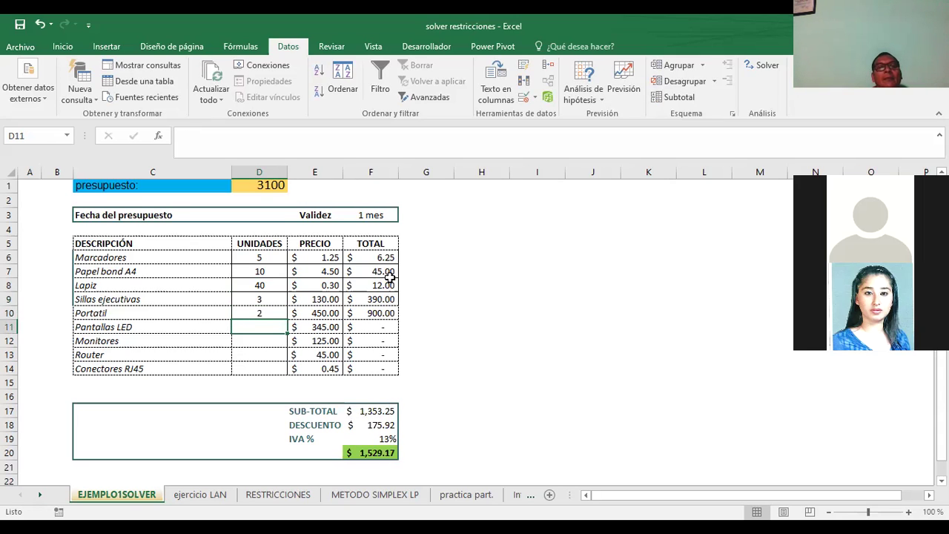
pyautogui.write('2')
pyautogui.press('Return')
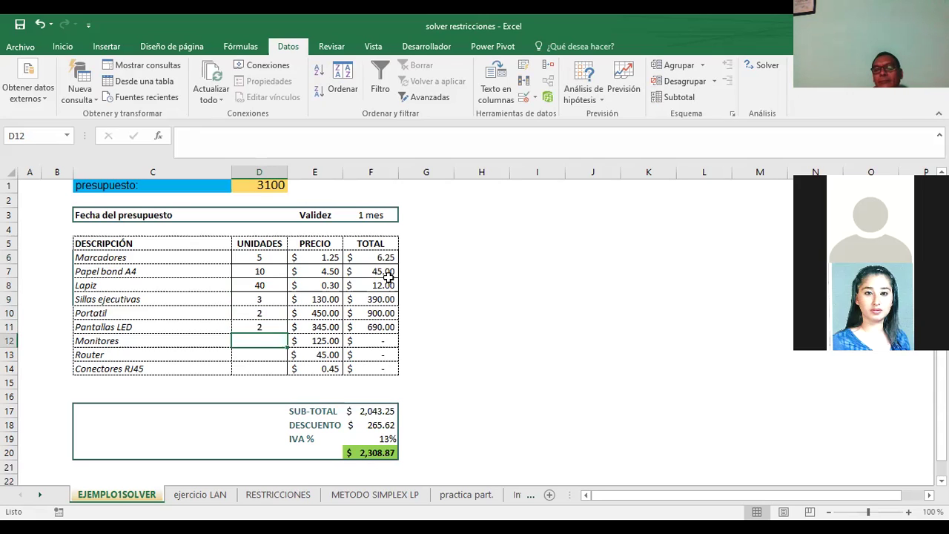
pyautogui.write('2')
pyautogui.press('Return')
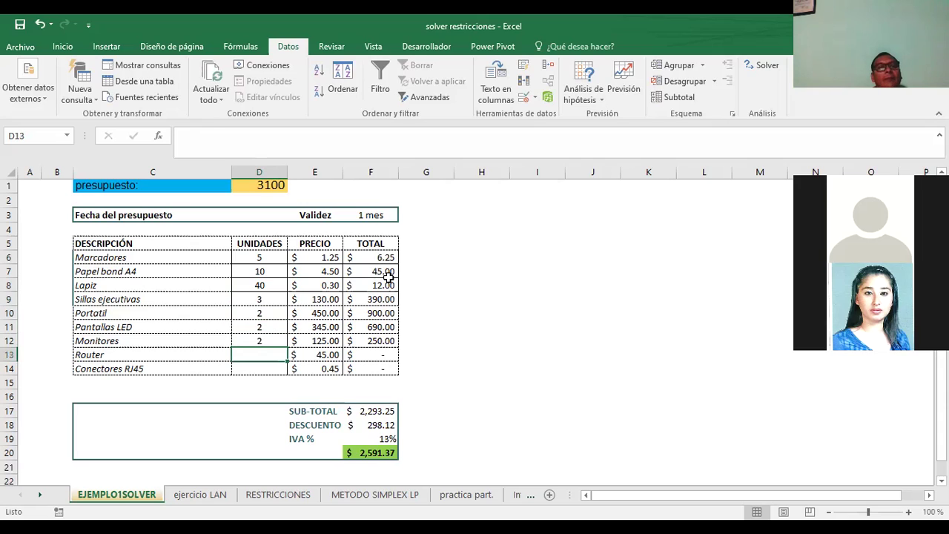
pyautogui.write('1')
pyautogui.press('Return')
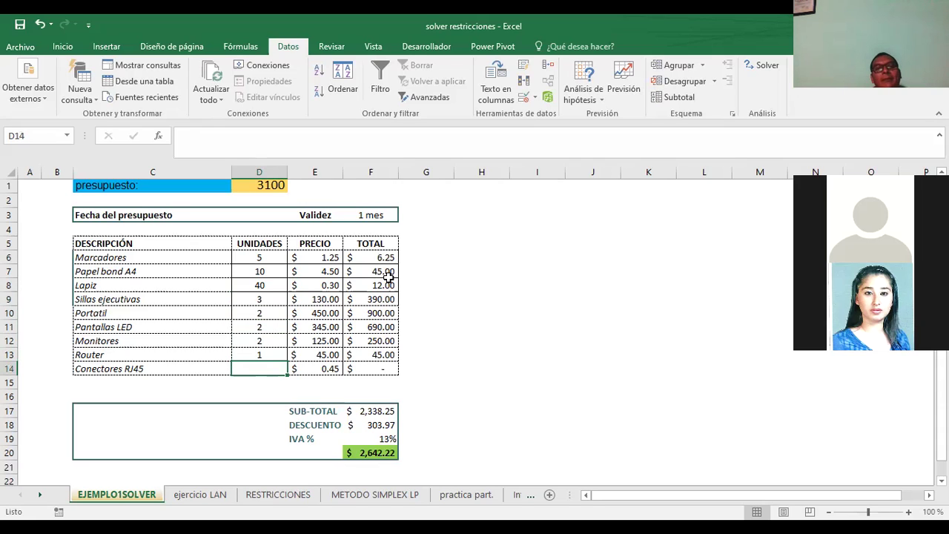
pyautogui.write('10')
pyautogui.hotkey('ctrl', 'Return')
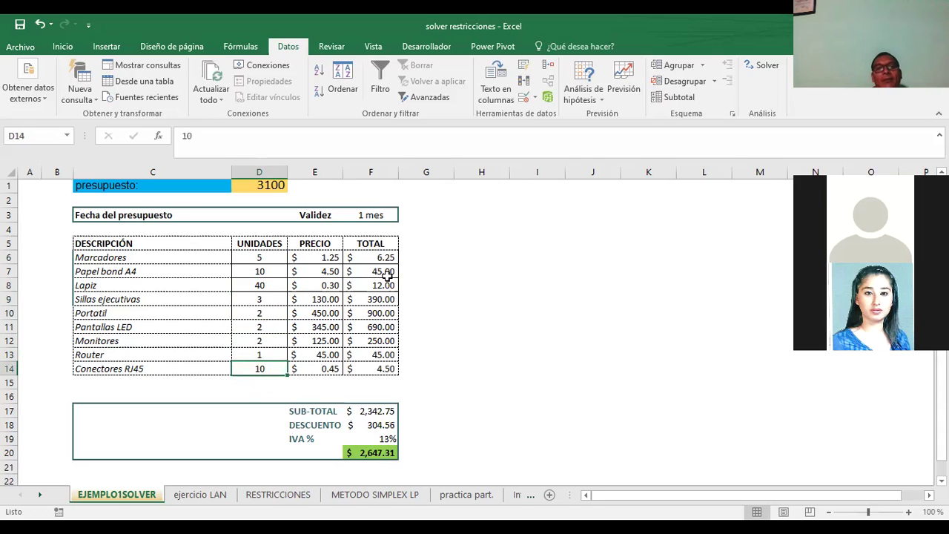
pyautogui.press('Return')
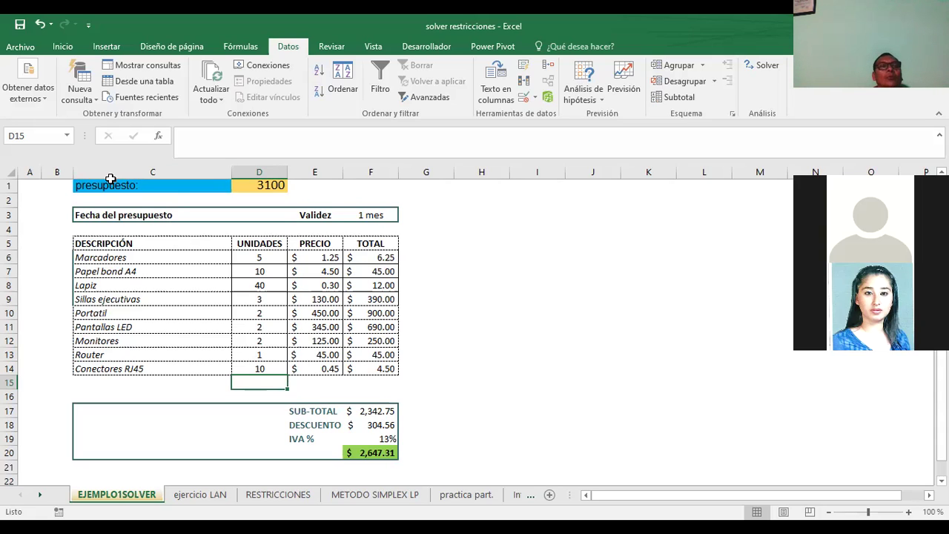
pyautogui.click(41, 80)
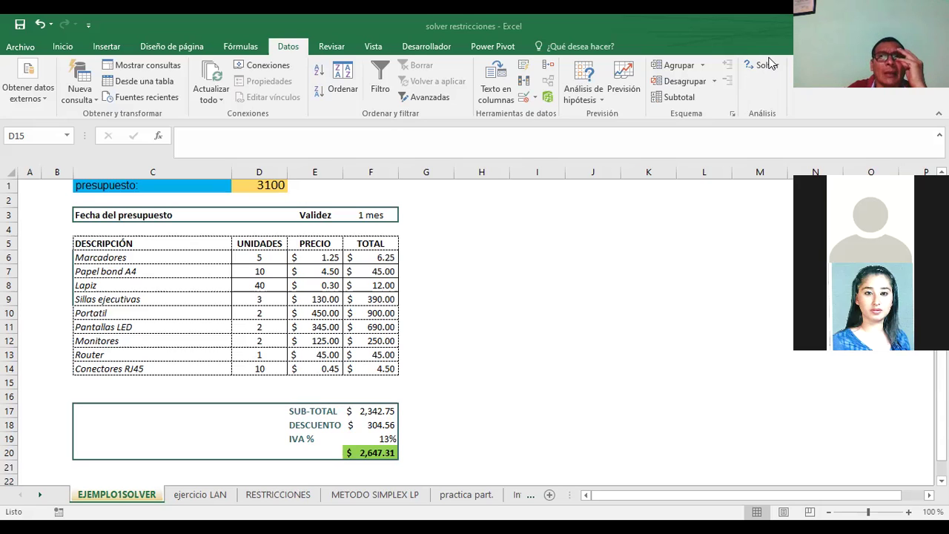
pyautogui.click(764, 66)
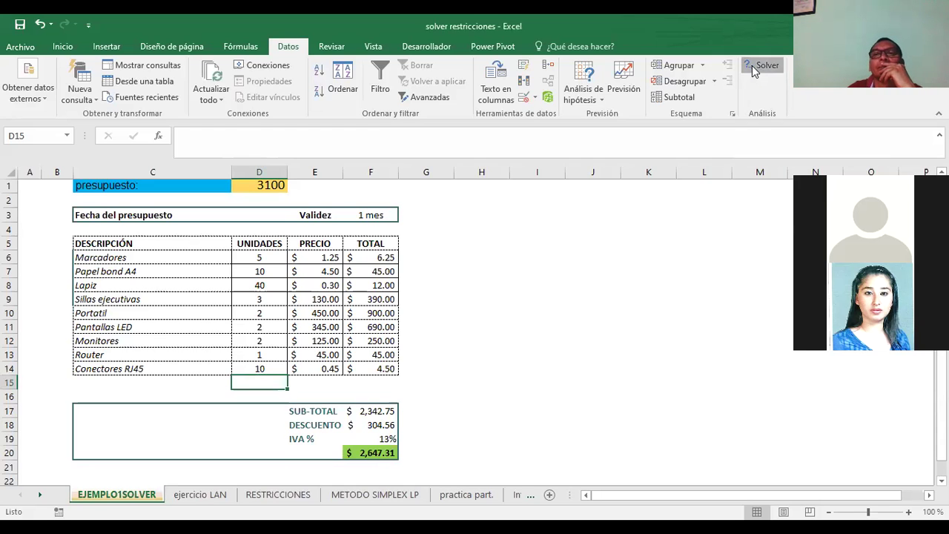
# - Open Solver from Data and move its dialog to the right of the quote table
pyautogui.click(751, 65)
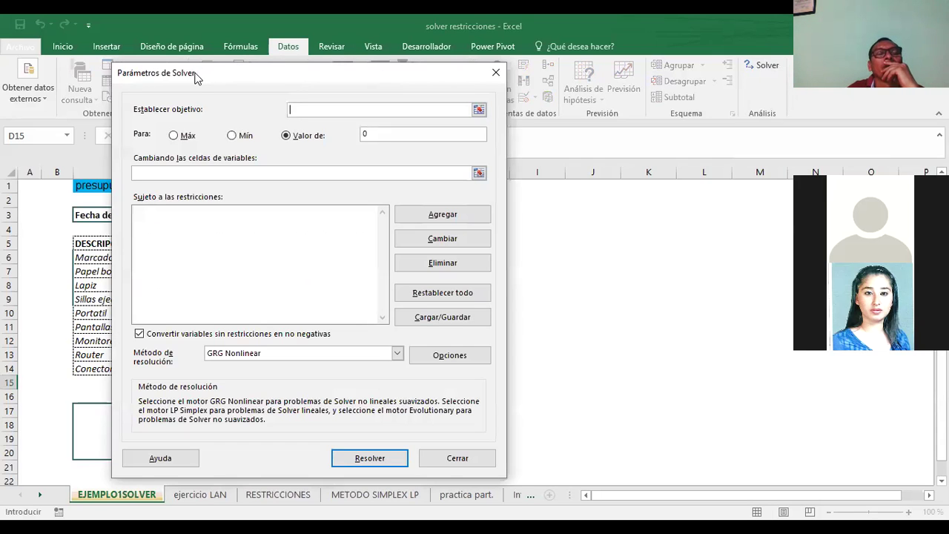
pyautogui.moveTo(202, 73); pyautogui.dragTo(510, 82)
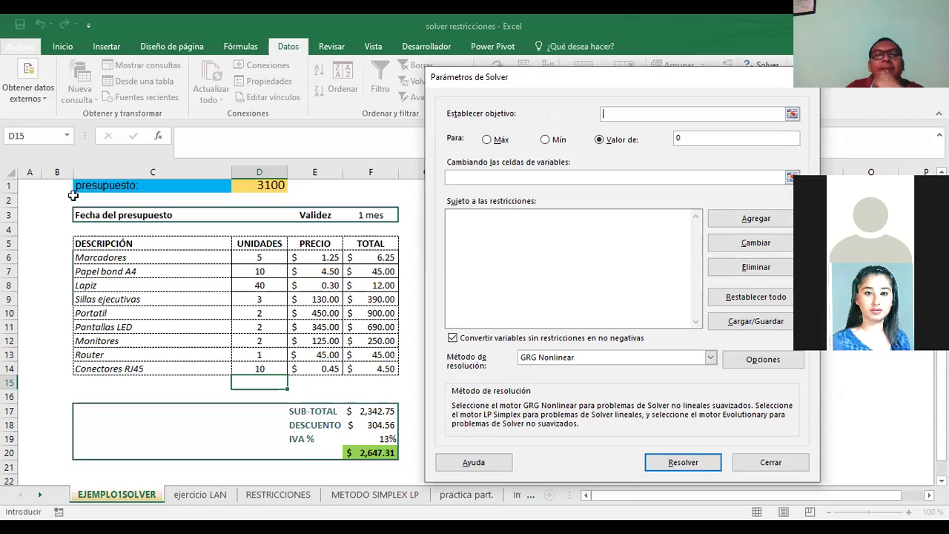
pyautogui.click(902, 467)
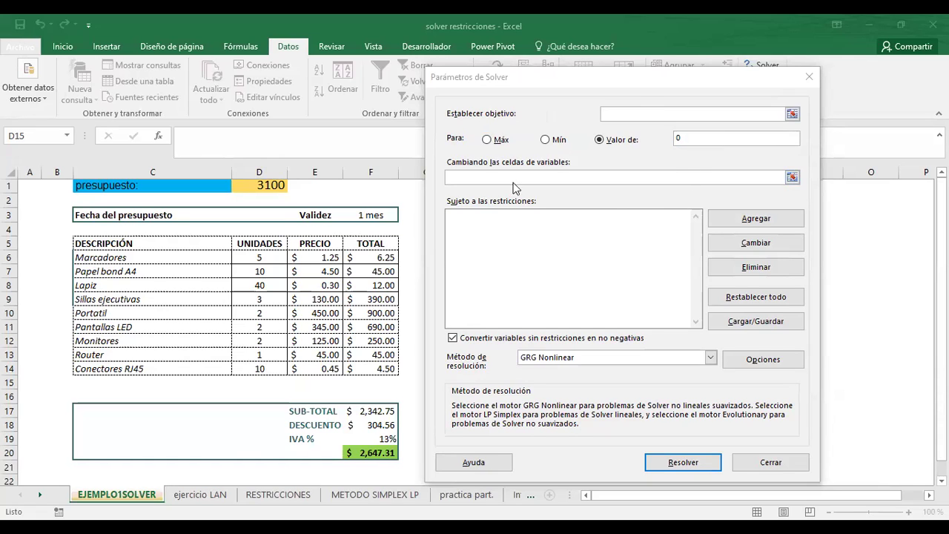
pyautogui.click(796, 116)
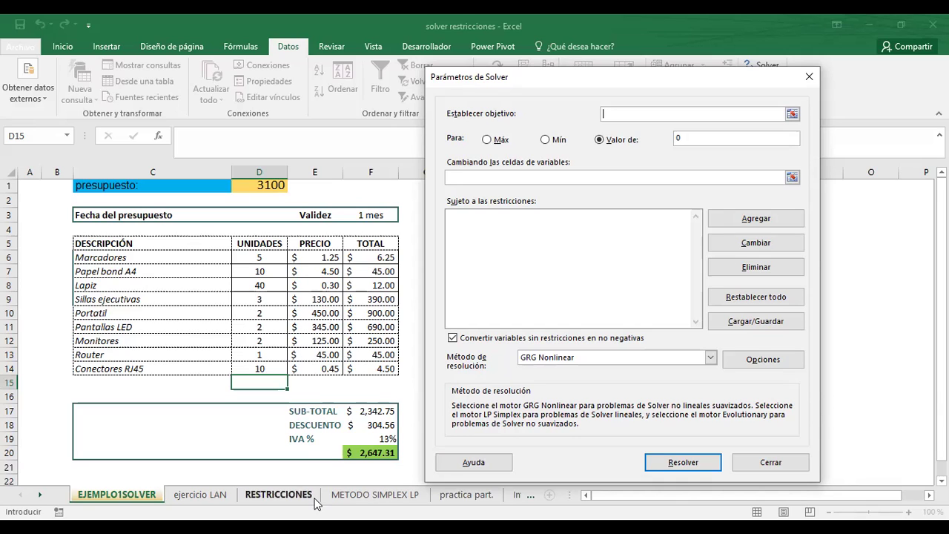
# - Make F20 the Solver objective with Valor de set to 3100
pyautogui.click(374, 452)
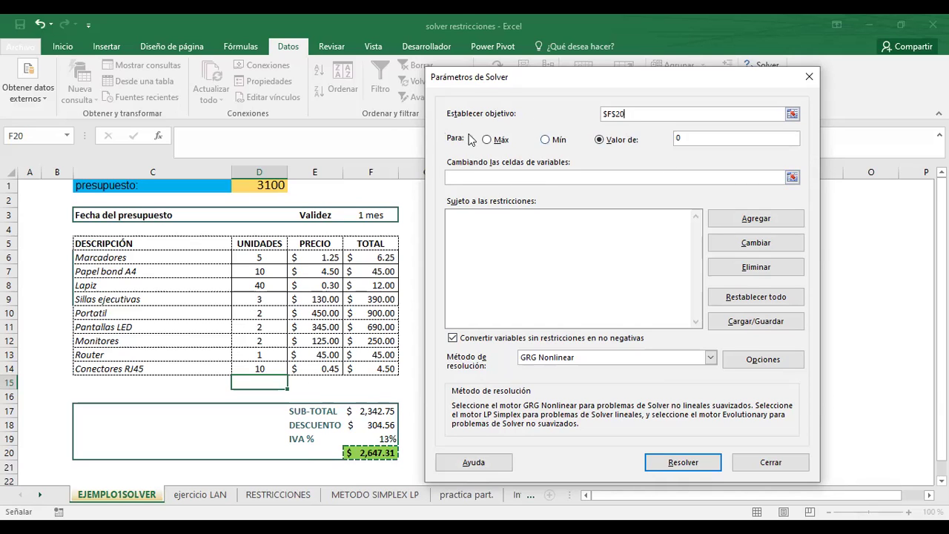
pyautogui.click(706, 139)
pyautogui.press('BackSpace')
pyautogui.write('310')
pyautogui.press('BackSpace')
pyautogui.press('BackSpace')
pyautogui.press('BackSpace')
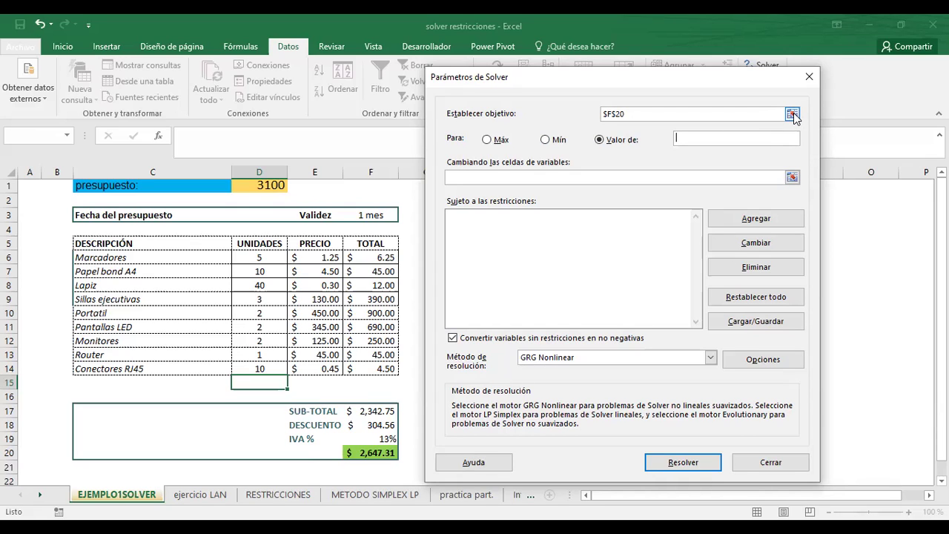
pyautogui.write('3100')
pyautogui.click(479, 176)
pyautogui.click(252, 260)
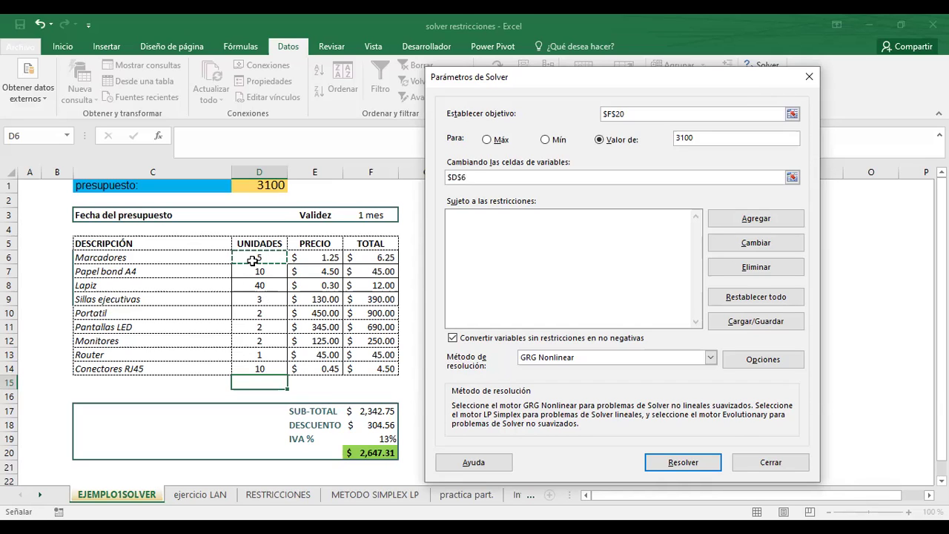
pyautogui.click(486, 177)
pyautogui.press('BackSpace')
pyautogui.press('BackSpace')
pyautogui.press('BackSpace')
pyautogui.press('BackSpace')
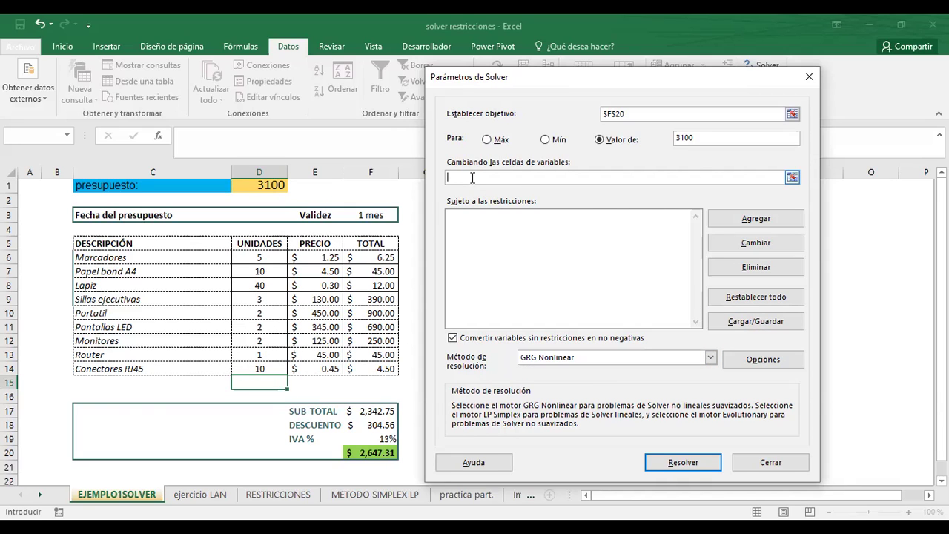
# - Select D6 through D14 as Solver's variable cells
pyautogui.click(255, 256)
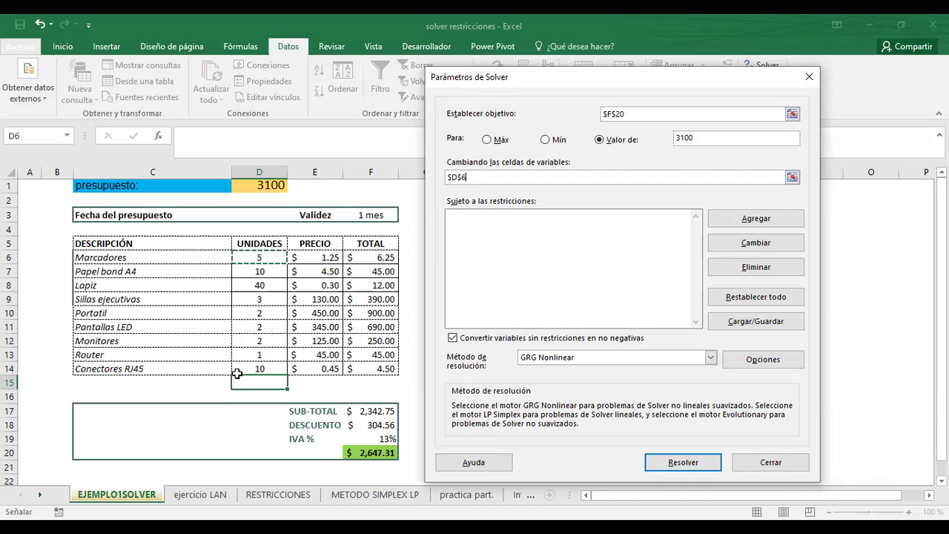
pyautogui.moveTo(237, 372); pyautogui.dragTo(236, 370)
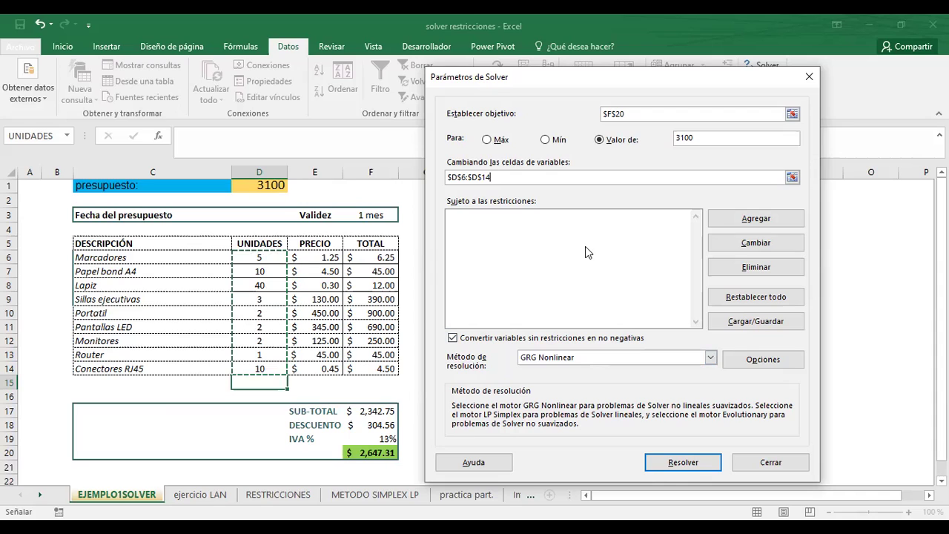
# - Add an int constraint on D6:D14 so the units stay whole numbers
pyautogui.click(750, 219)
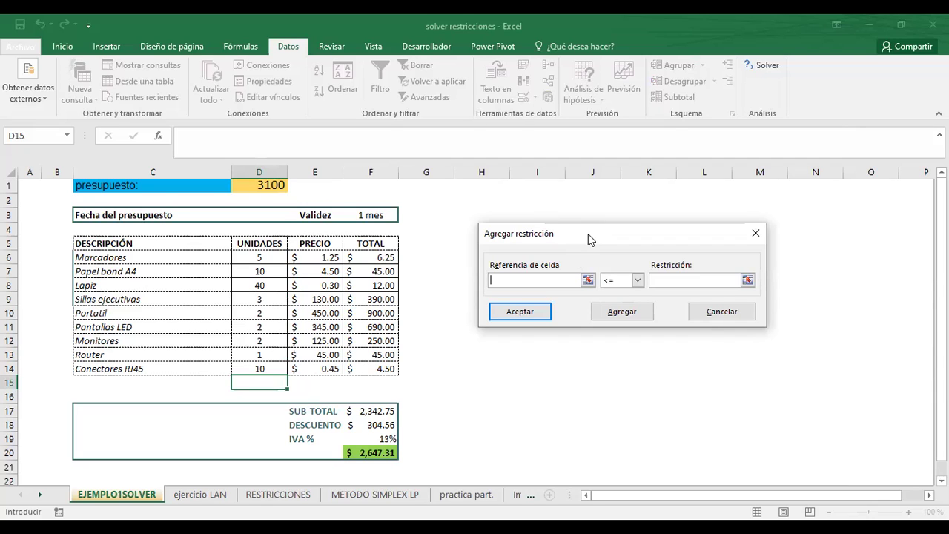
pyautogui.click(588, 281)
pyautogui.click(265, 258)
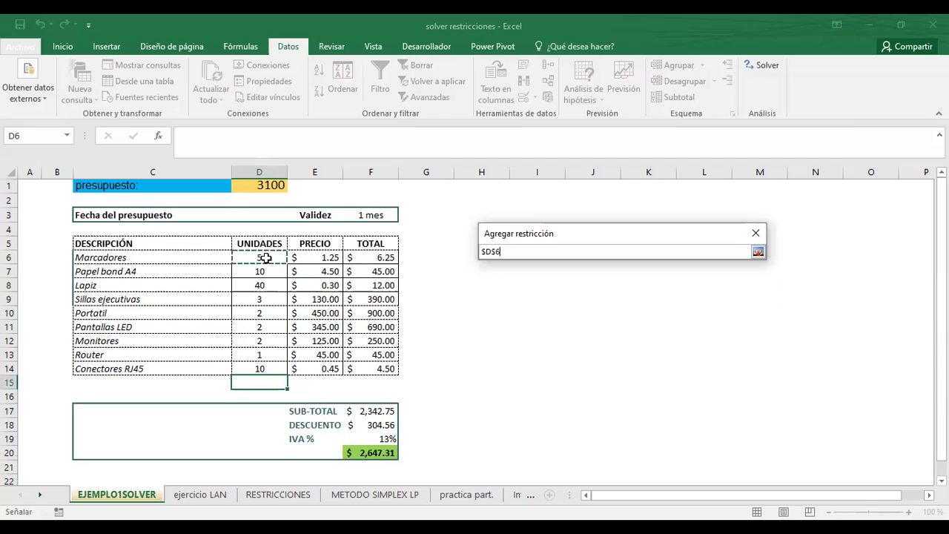
pyautogui.moveTo(265, 257); pyautogui.dragTo(252, 368)
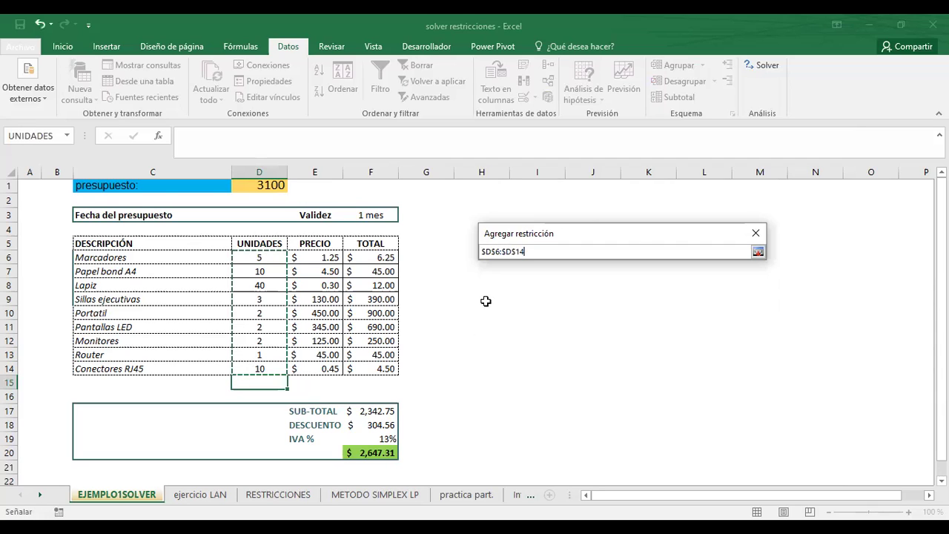
pyautogui.click(758, 251)
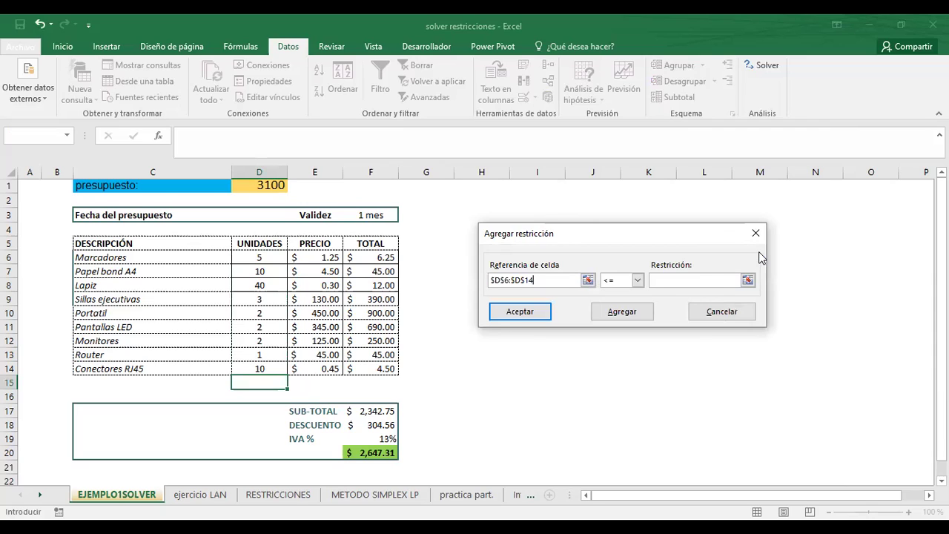
pyautogui.click(637, 281)
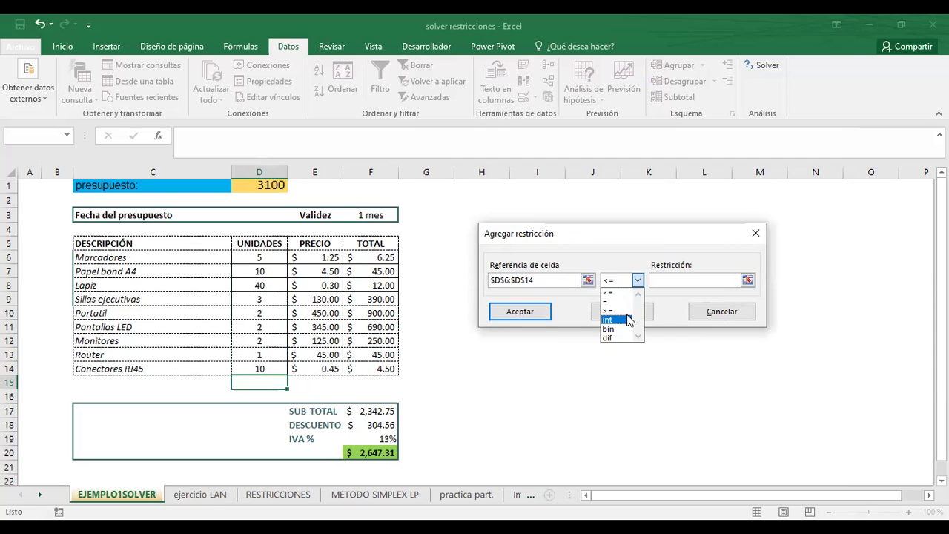
pyautogui.click(628, 319)
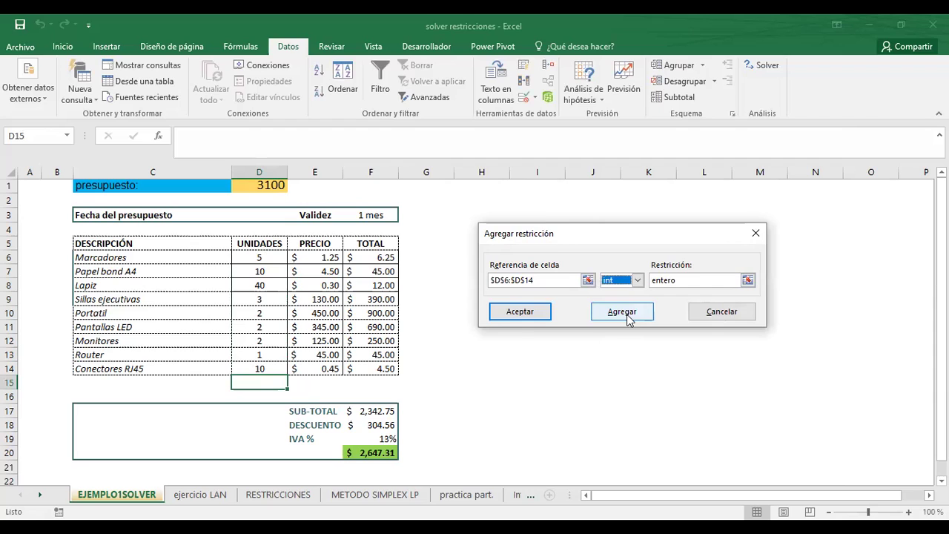
pyautogui.click(626, 314)
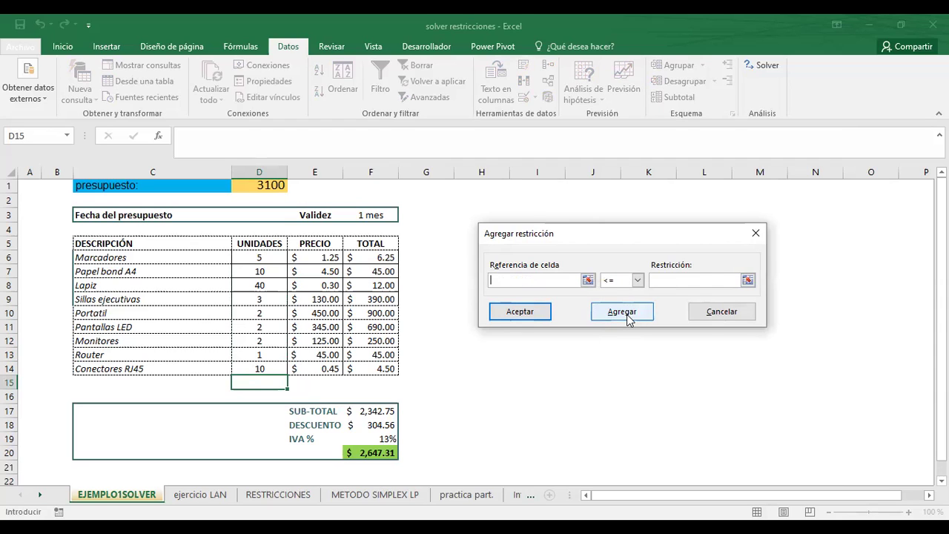
pyautogui.click(752, 233)
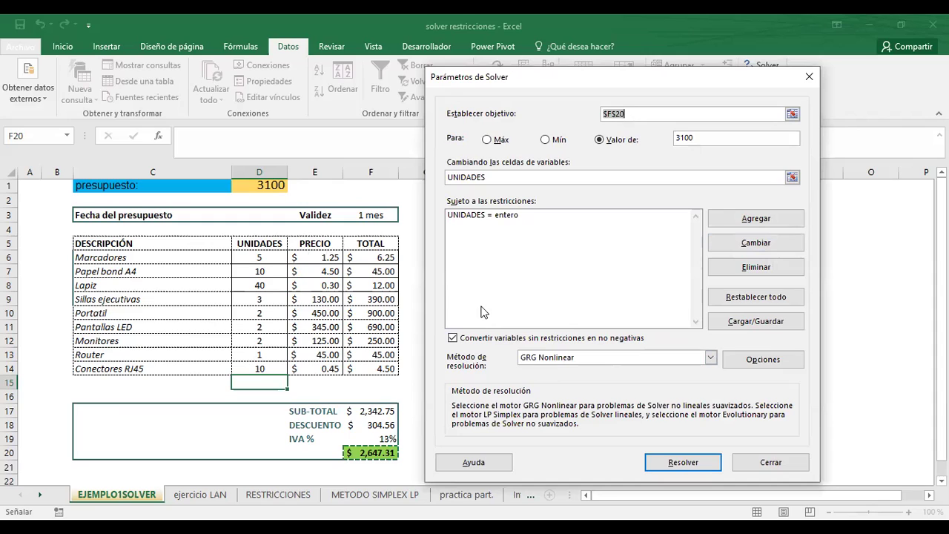
# - Leave the method as GRG Nonlinear and run Solver toward the 3100 target
pyautogui.click(711, 359)
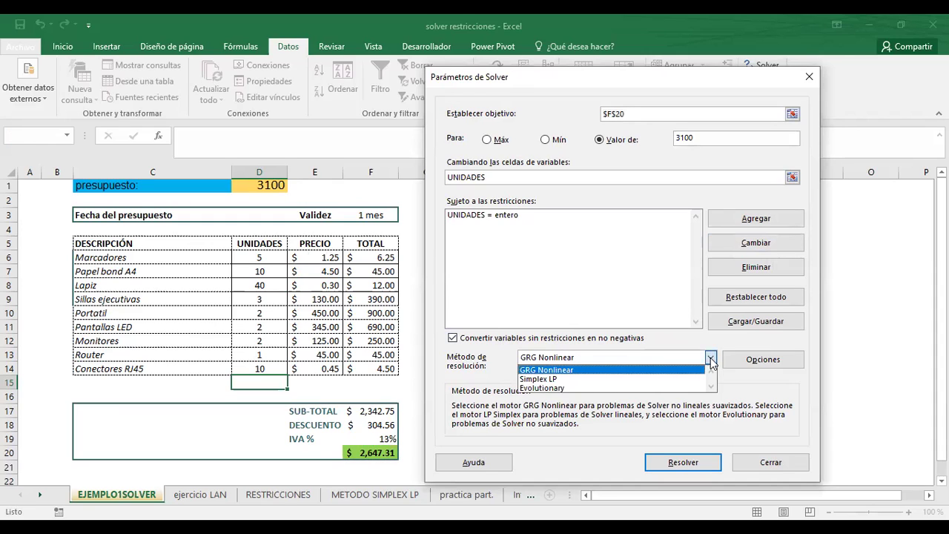
pyautogui.click(711, 359)
pyautogui.click(711, 359)
pyautogui.click(770, 271)
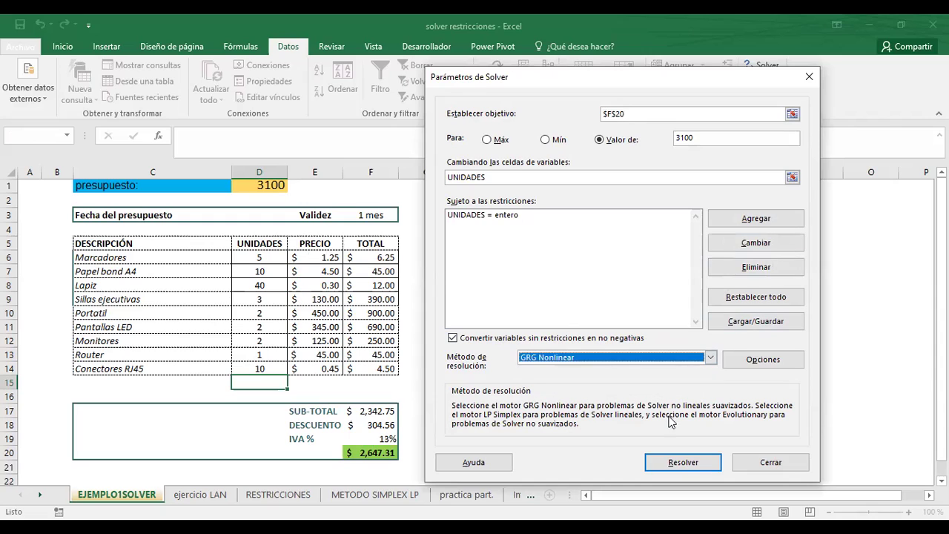
pyautogui.click(682, 463)
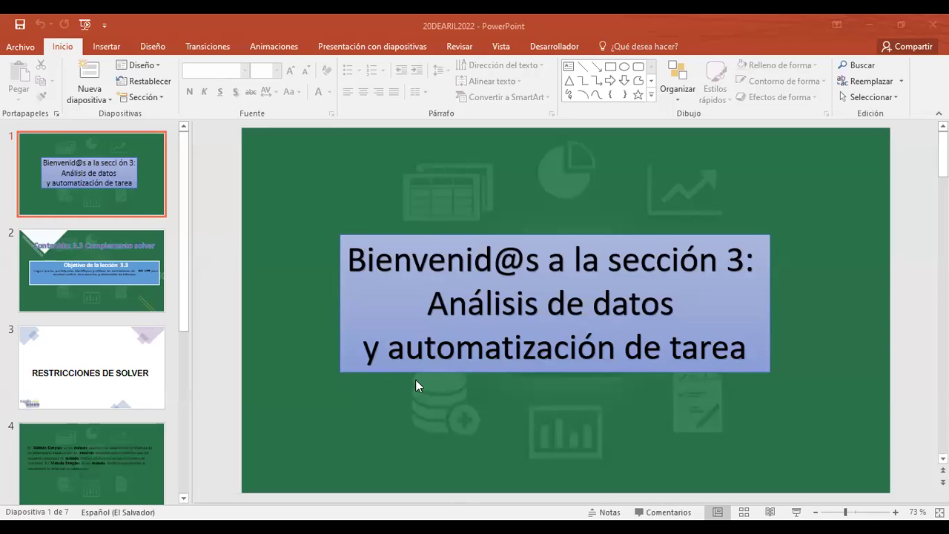
# - Bring the presentation window to focus before returning to Excel
pyautogui.click(460, 404)
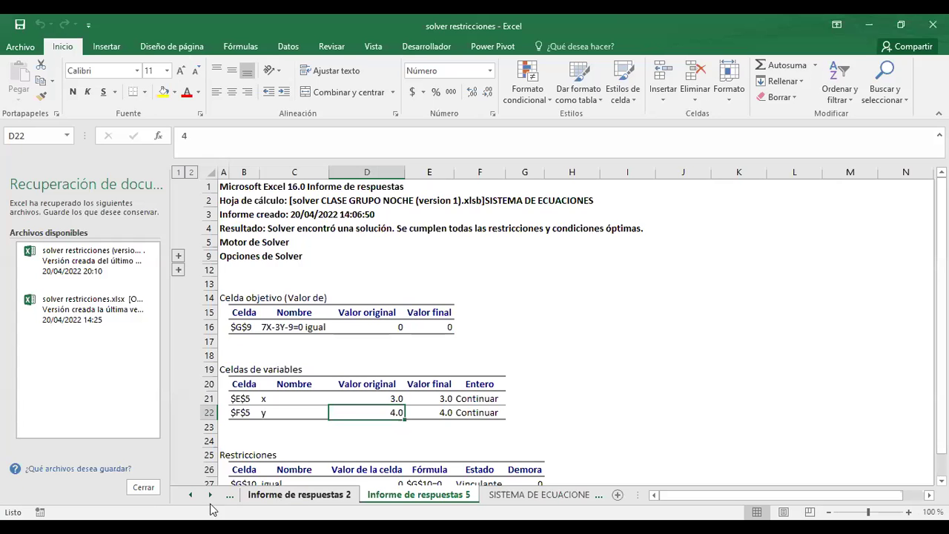
# - Open recovered version 1 of the solver workbook and enter the value 4 three times
pyautogui.click(72, 257)
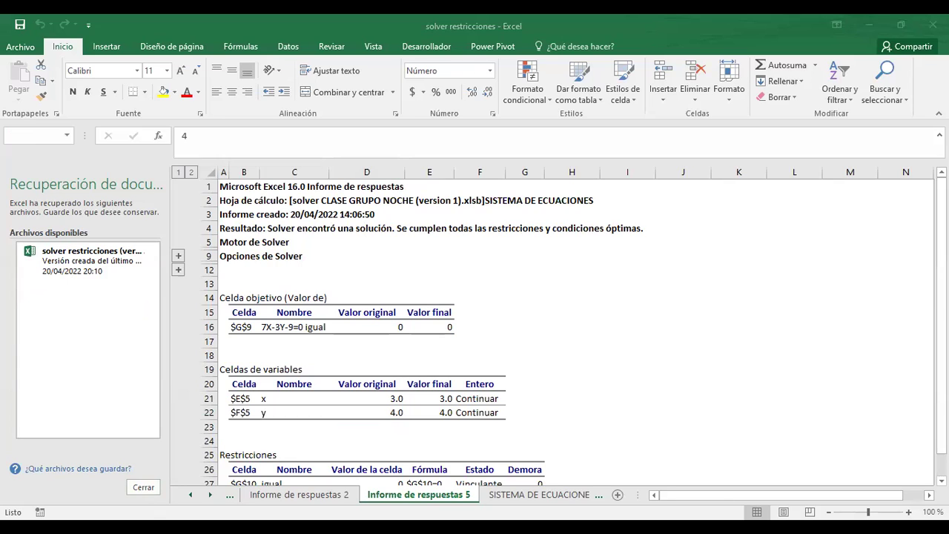
pyautogui.write('4')
pyautogui.press('Return')
pyautogui.write('4')
pyautogui.press('Return')
pyautogui.write('4')
pyautogui.press('Return')
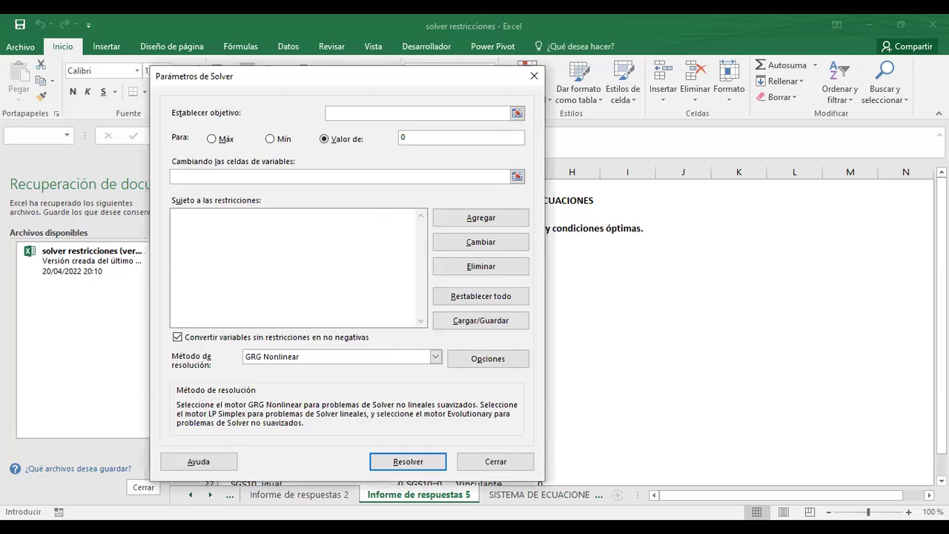
# - Set the Solver objective to $F$20 with a target value of 3100
pyautogui.moveTo(222, 76); pyautogui.dragTo(535, 169)
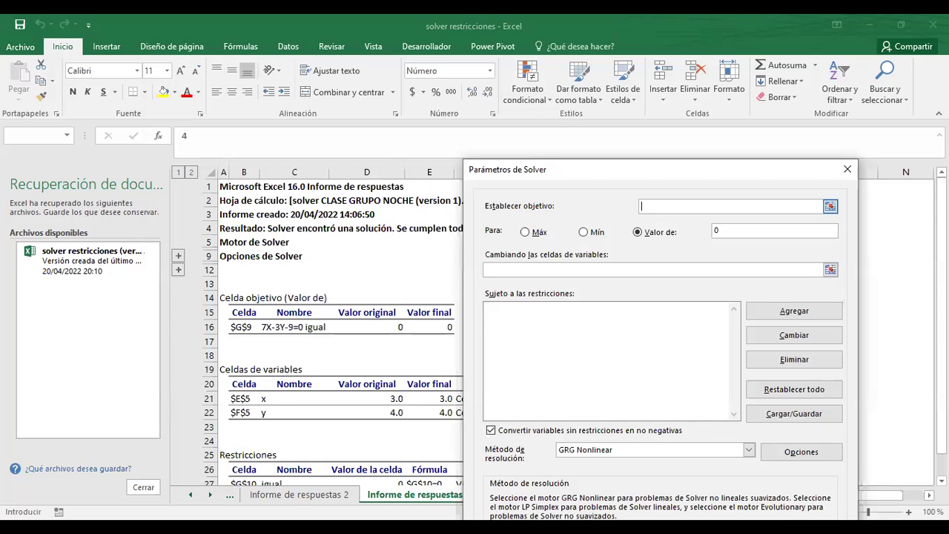
pyautogui.click(830, 206)
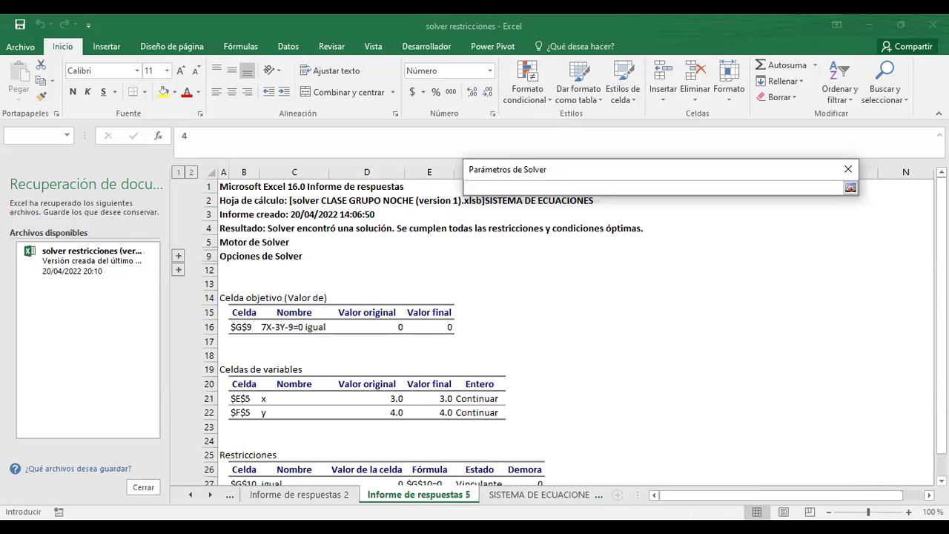
pyautogui.click(479, 383)
pyautogui.click(850, 188)
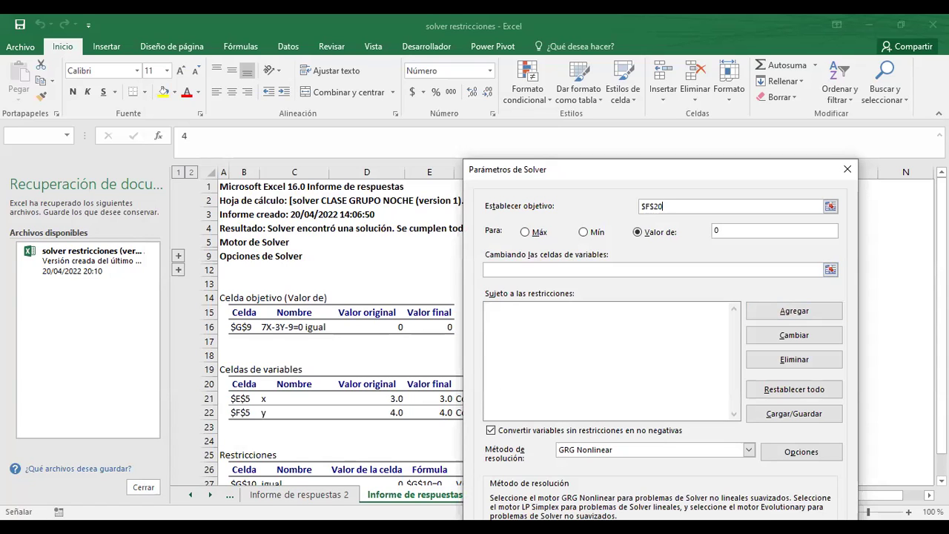
pyautogui.press('BackSpace')
pyautogui.write('3100')
# - Enter $D$6:$D$14 as the variable cells and begin a new constraint
pyautogui.click(830, 269)
pyautogui.write('$D$6:$D$7')
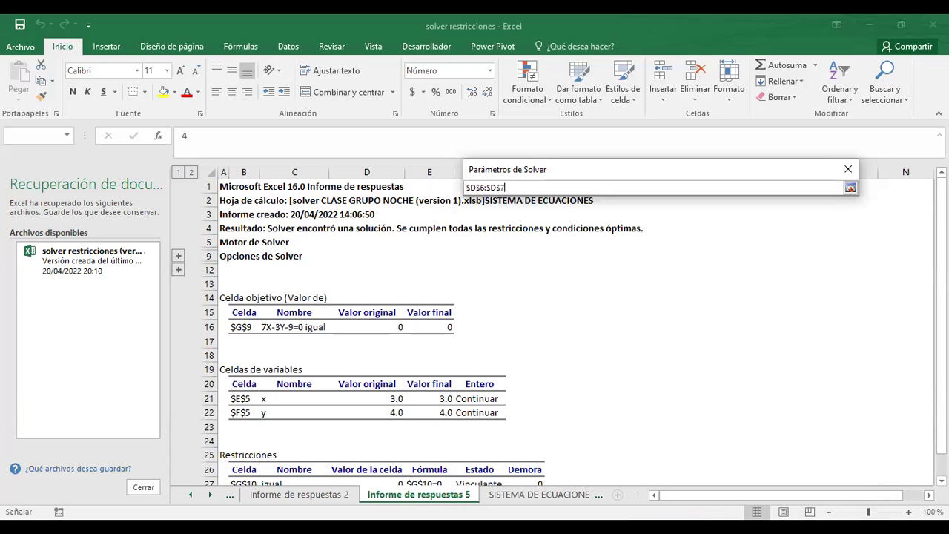
pyautogui.write('4')
pyautogui.press('Return')
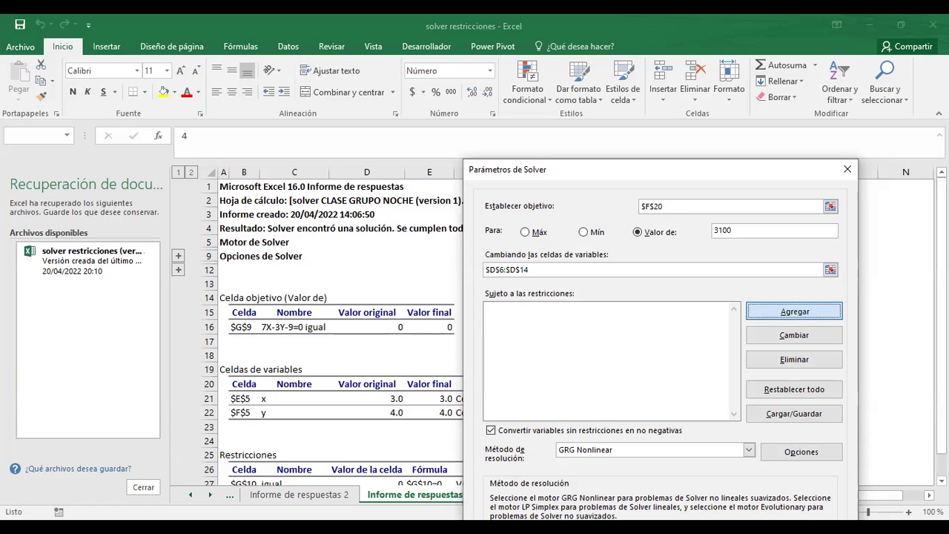
pyautogui.press('Escape')
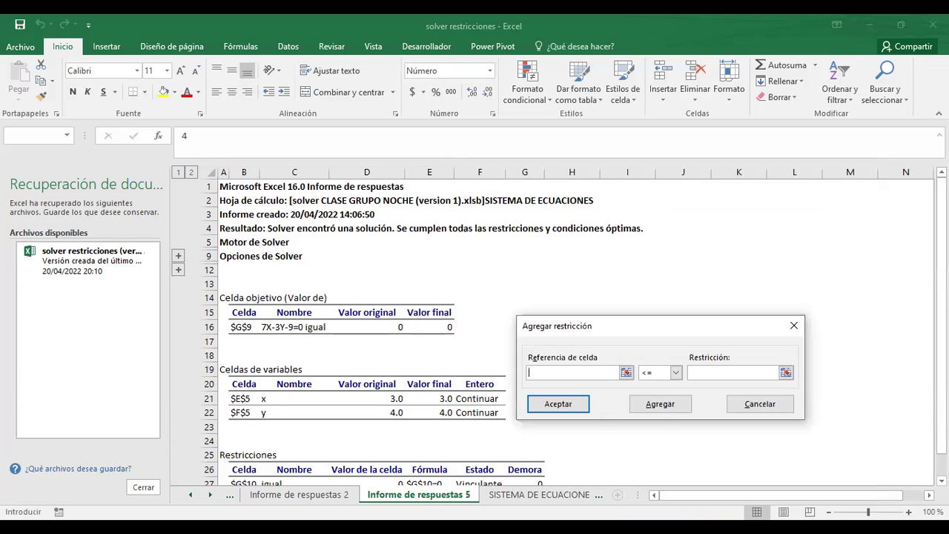
# - Add a Solver constraint making the UNIDADES cells $D$6:$D$14 integers (int), then close the form
pyautogui.click(629, 371)
pyautogui.write('$D$6')
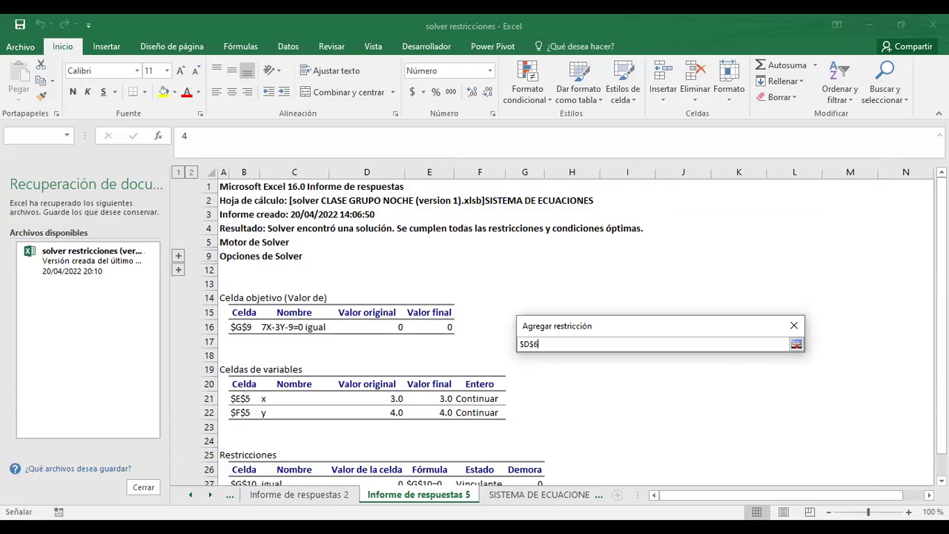
pyautogui.write(':$D$14')
pyautogui.press('Return')
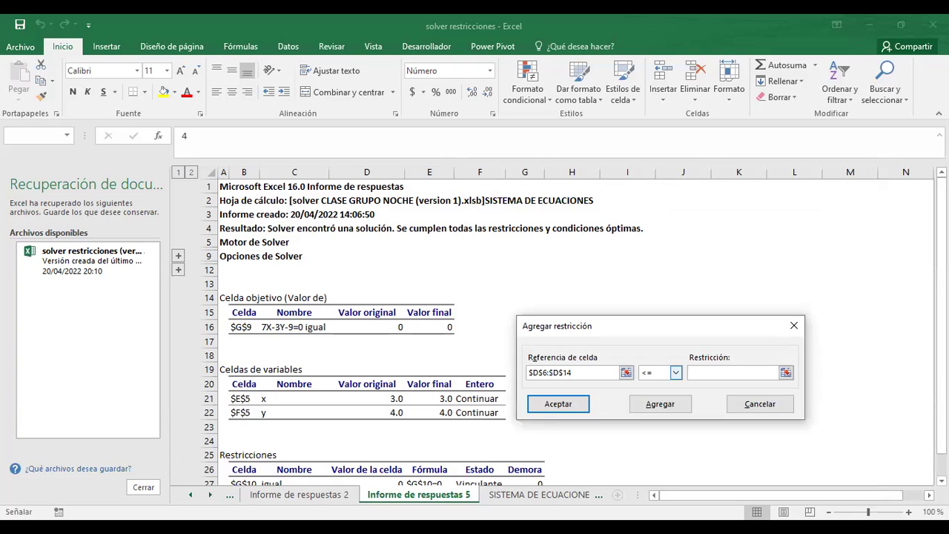
pyautogui.click(675, 372)
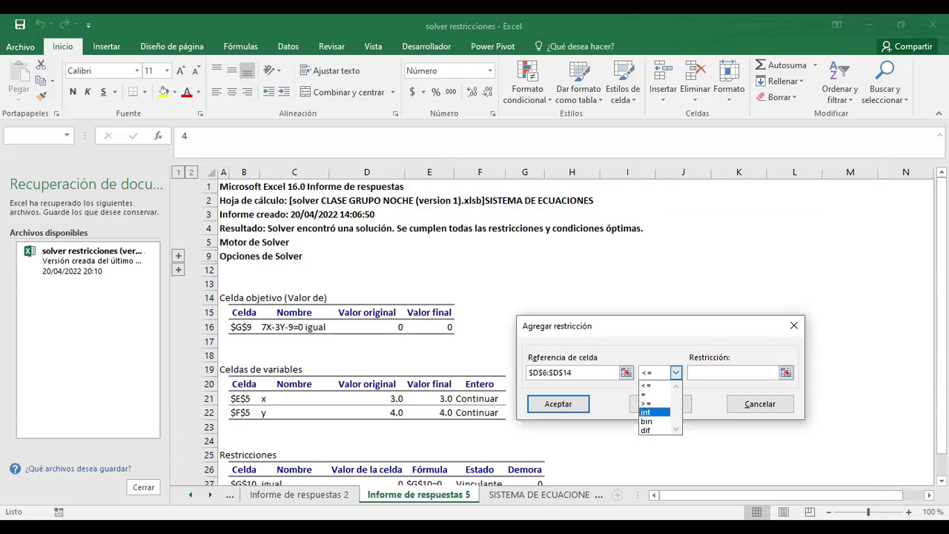
pyautogui.press('Return')
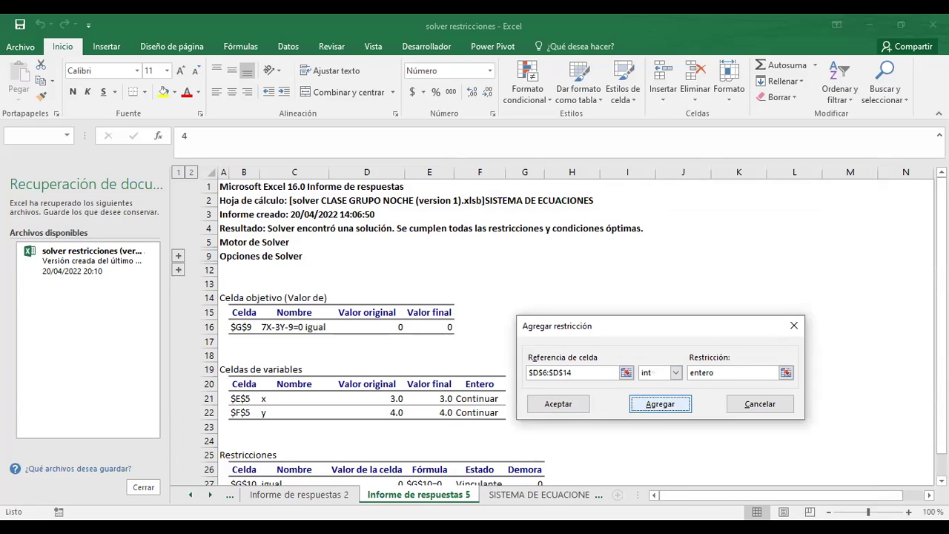
pyautogui.click(659, 403)
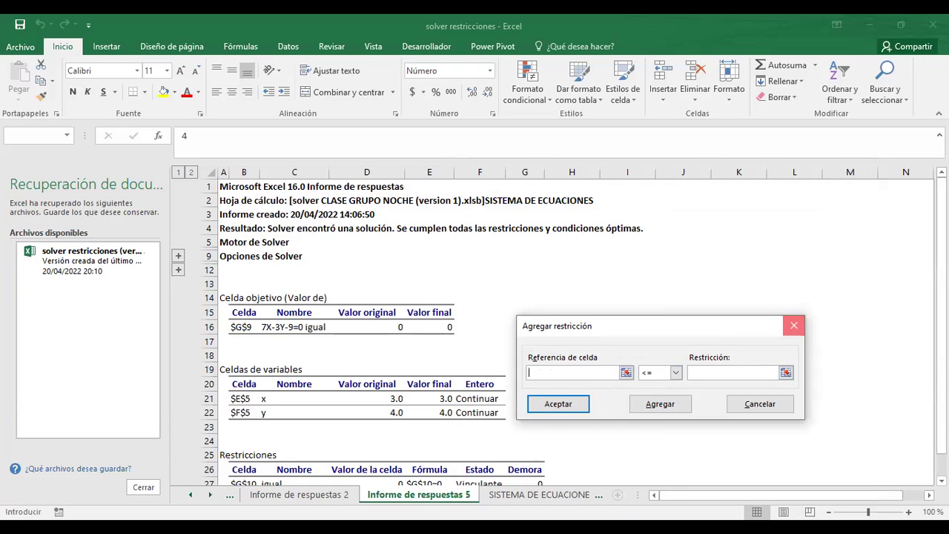
pyautogui.click(793, 325)
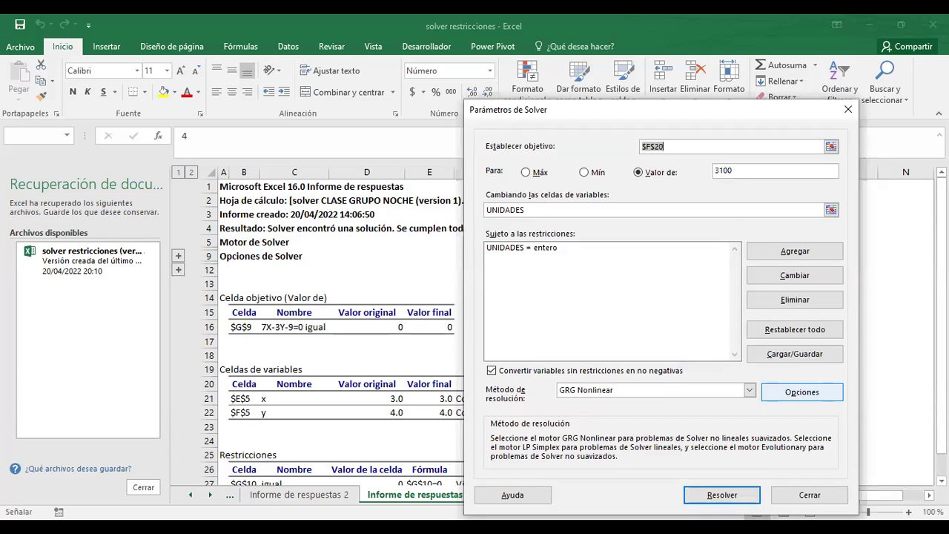
# - Solve the model with the integer constraint, producing the answer report with x = 3.0 and y = 4.0
pyautogui.click(721, 494)
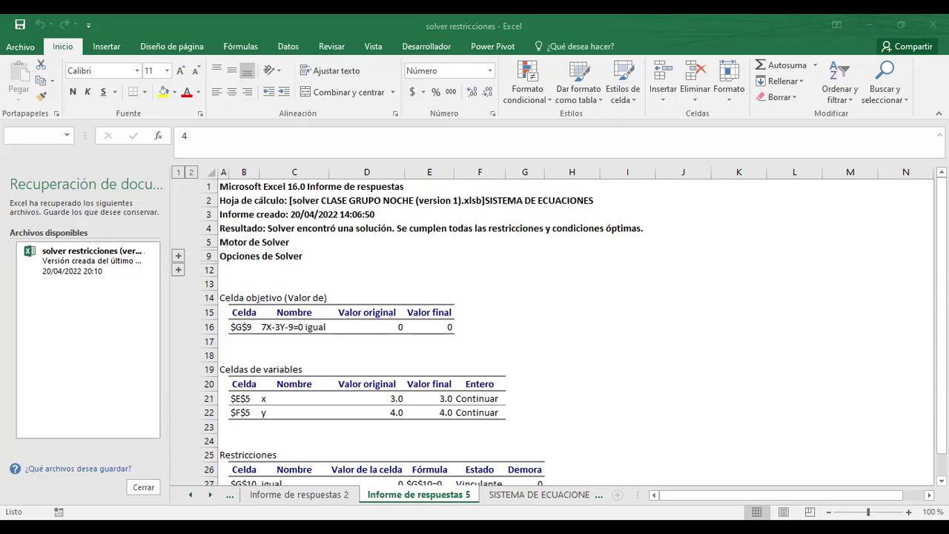
# - Switch to the lesson deck and present it, advancing to the 'Contenido: 3.3 Complemento solver' slide
pyautogui.hotkey('alt', 'Tab')
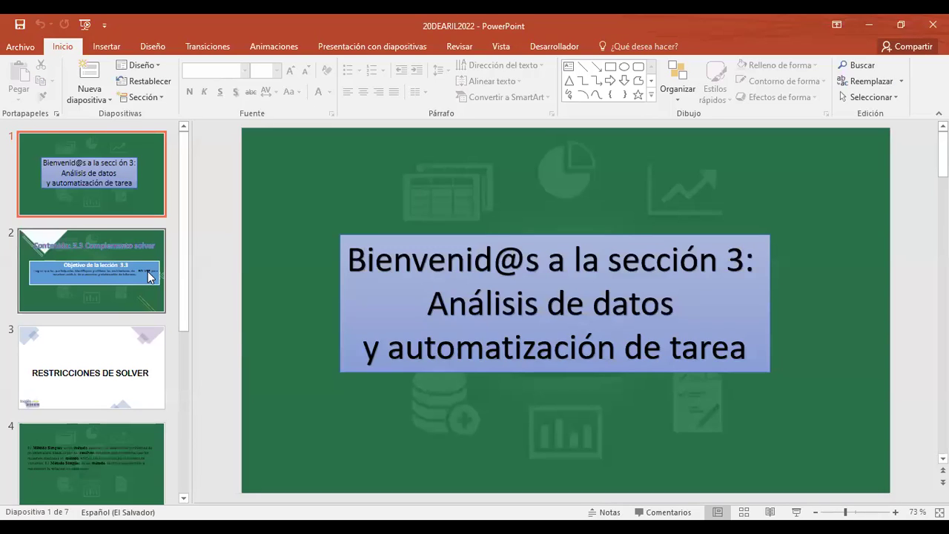
pyautogui.scroll(-1, 219, 300)
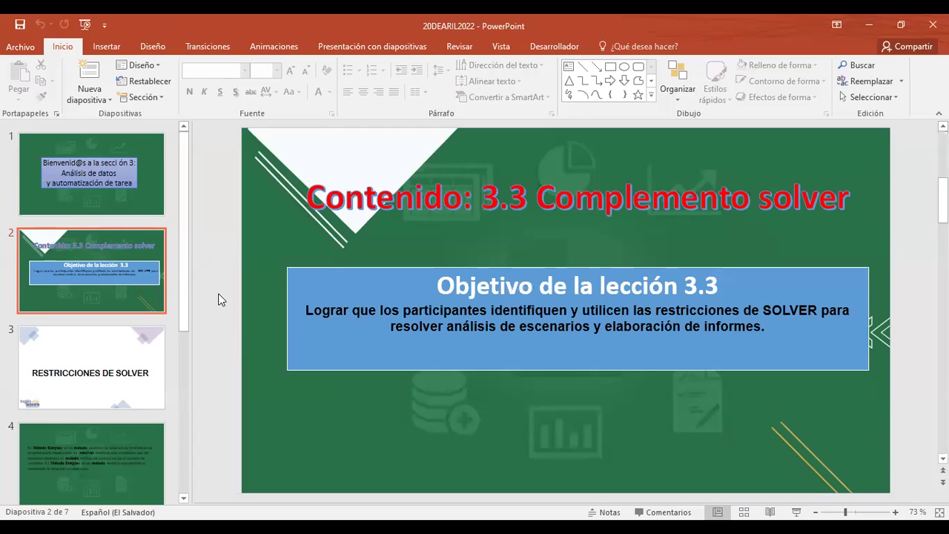
pyautogui.press('F5')
pyautogui.click(267, 246)
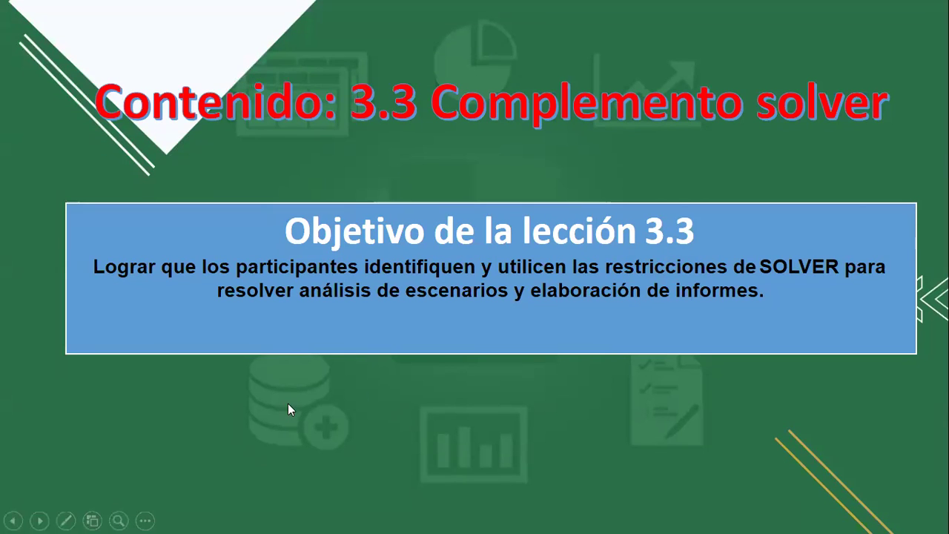
# - Advance past the RESTRICCIONES DE SOLVER slide to Método Simplex, then reopen the solver restricciones workbook
pyautogui.click(281, 344)
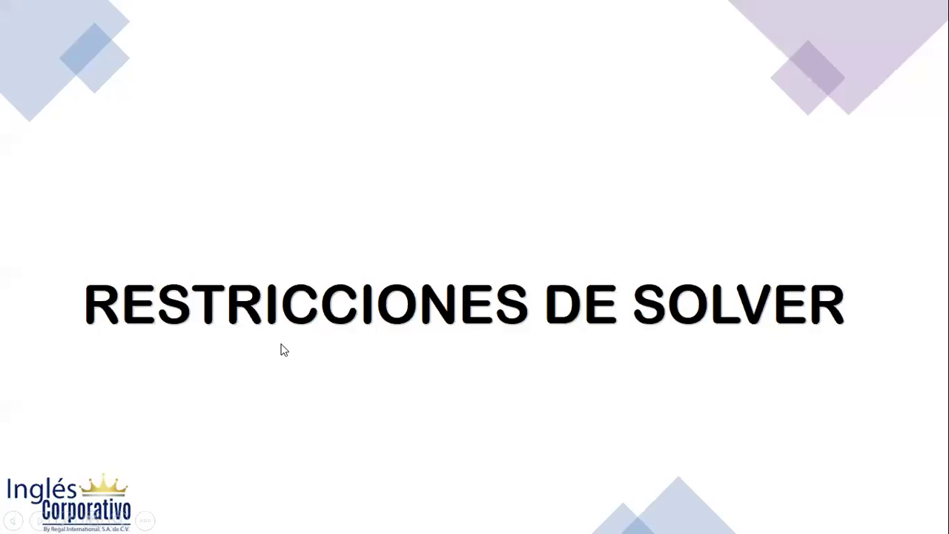
pyautogui.click(377, 396)
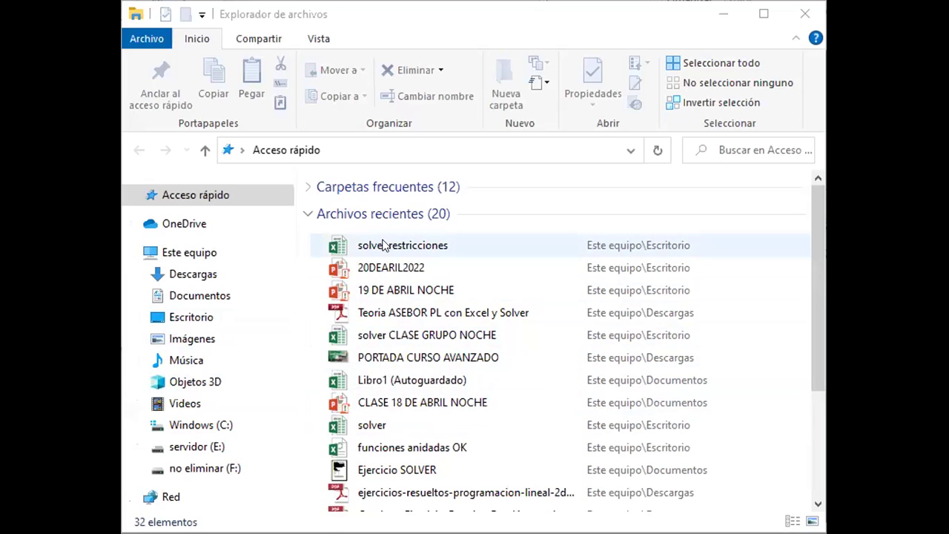
pyautogui.doubleClick(383, 245)
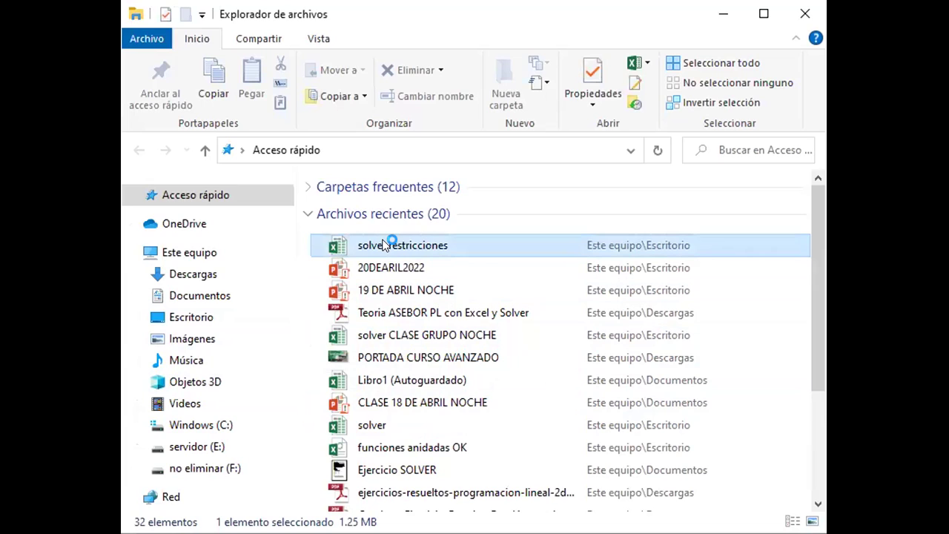
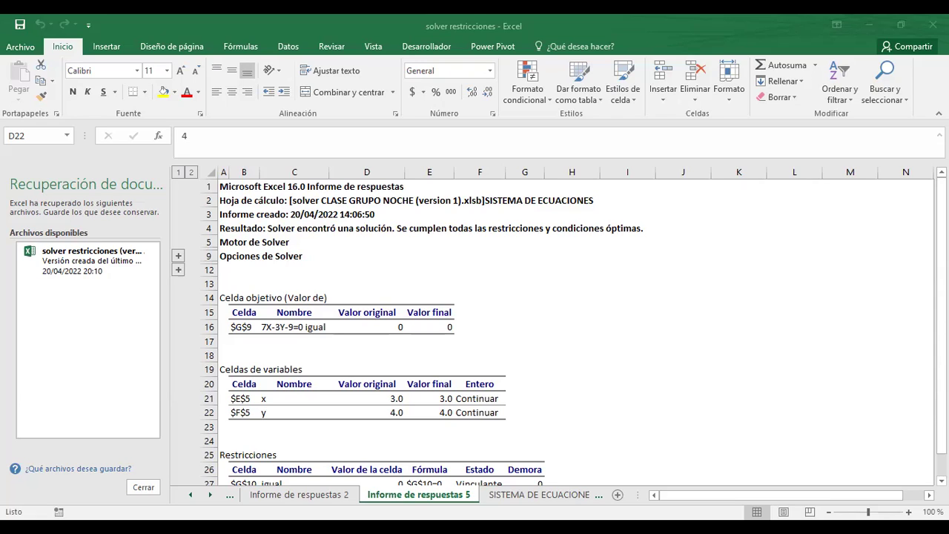
# - Save a copy of the workbook under the file name SOLVER2
pyautogui.press('F12')
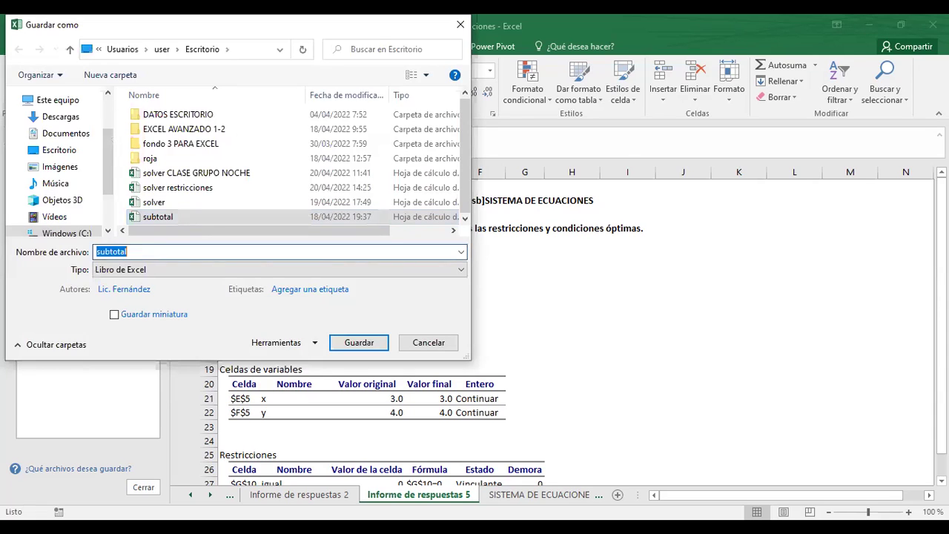
pyautogui.press('BackSpace')
pyautogui.write('SOLVER')
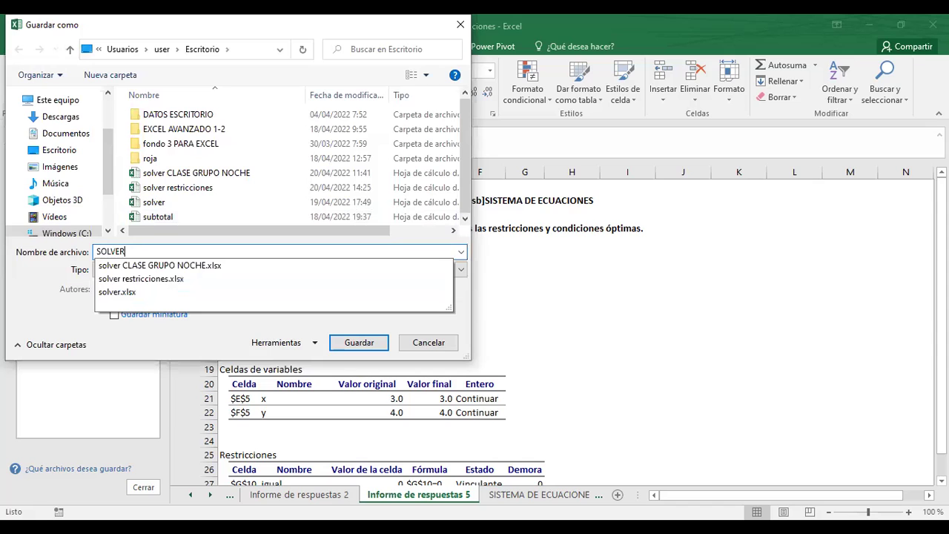
pyautogui.write('2')
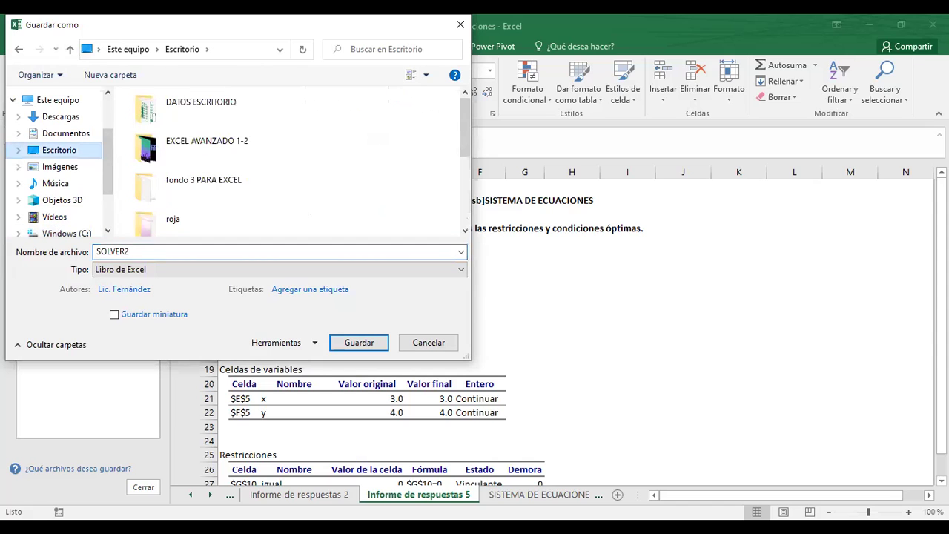
pyautogui.press('Return')
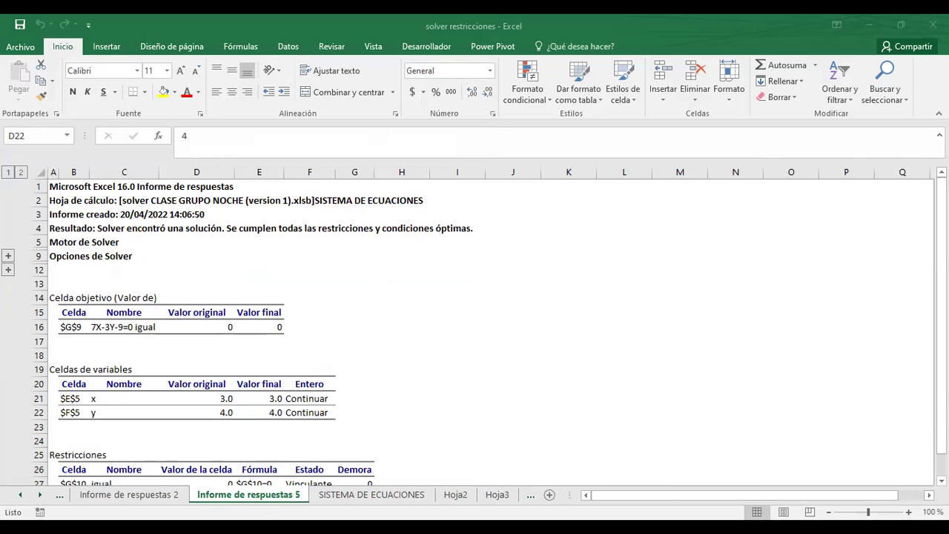
# - Open the cell fill colour choices and dismiss them without applying any colour
pyautogui.click(174, 92)
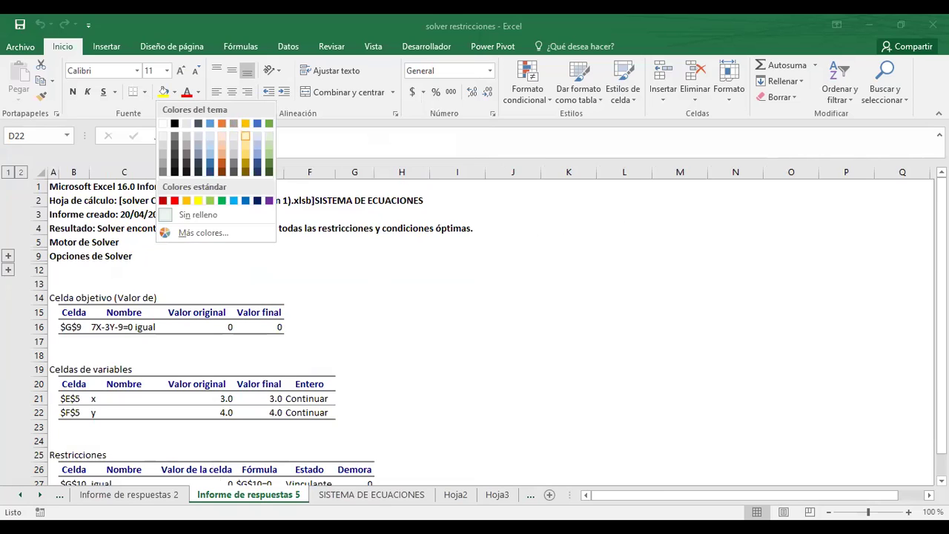
pyautogui.press('Escape')
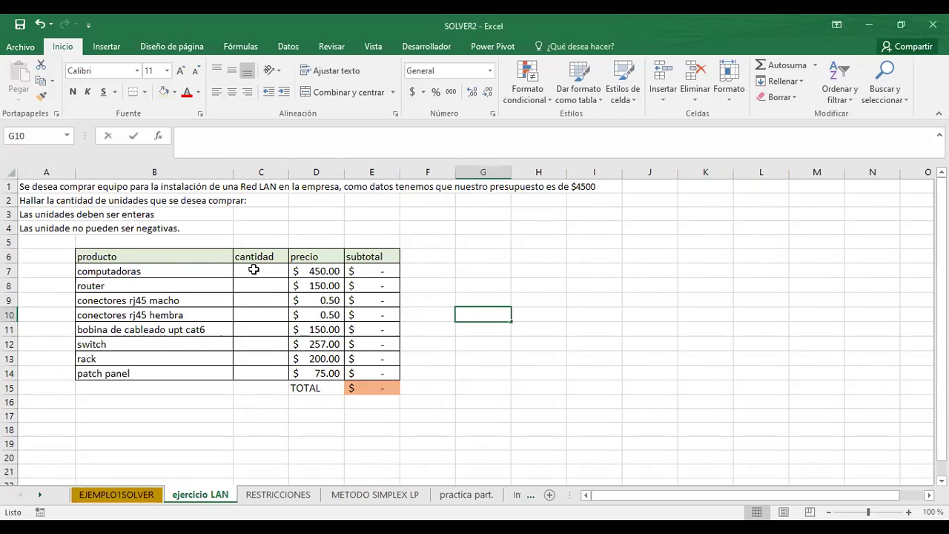
# - Correct the cable reel name in B11 to read 'bobina de cableado utP cat6'
pyautogui.press('F2')
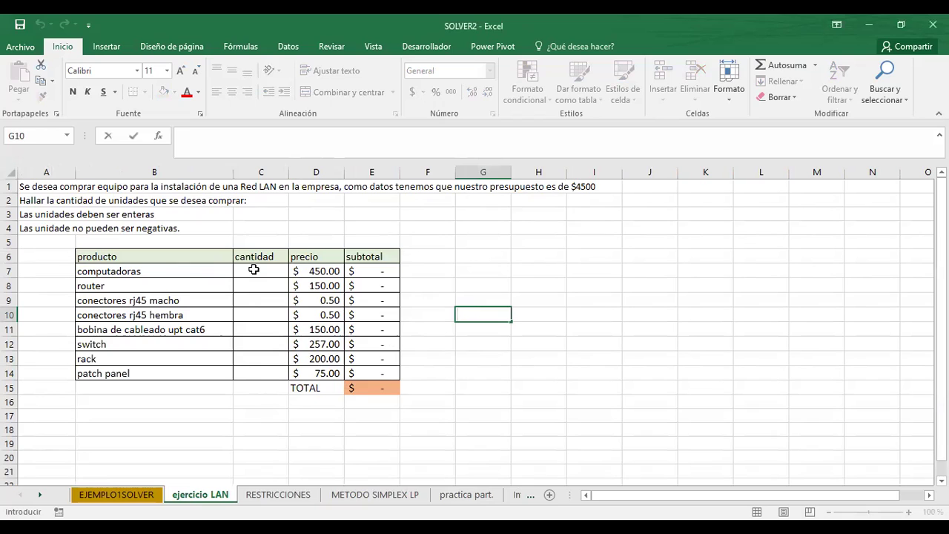
pyautogui.press('Escape')
pyautogui.click(253, 269)
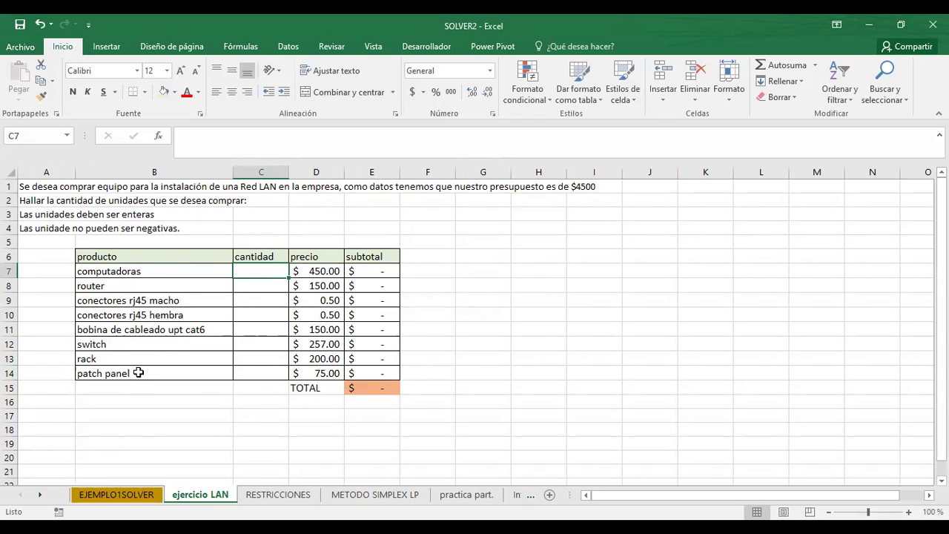
pyautogui.click(168, 328)
pyautogui.press('F2')
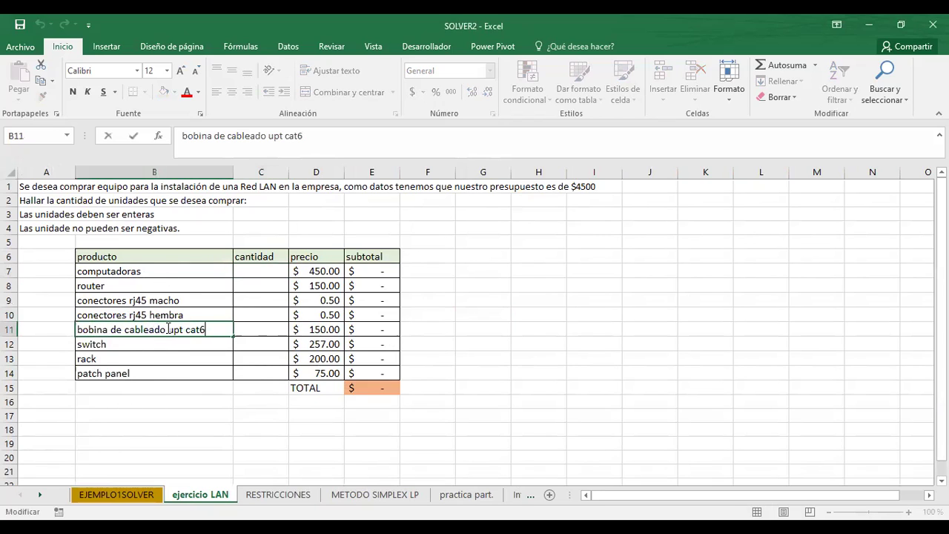
pyautogui.press('Left')
pyautogui.press('Left')
pyautogui.press('Delete')
pyautogui.write('P')
pyautogui.press('Return')
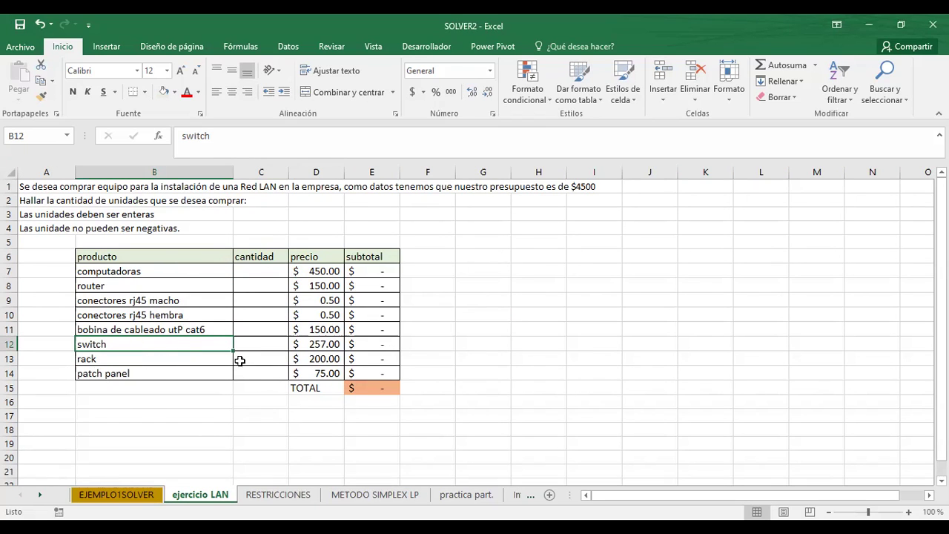
# - Return to the computadoras quantity cell C7
pyautogui.click(265, 268)
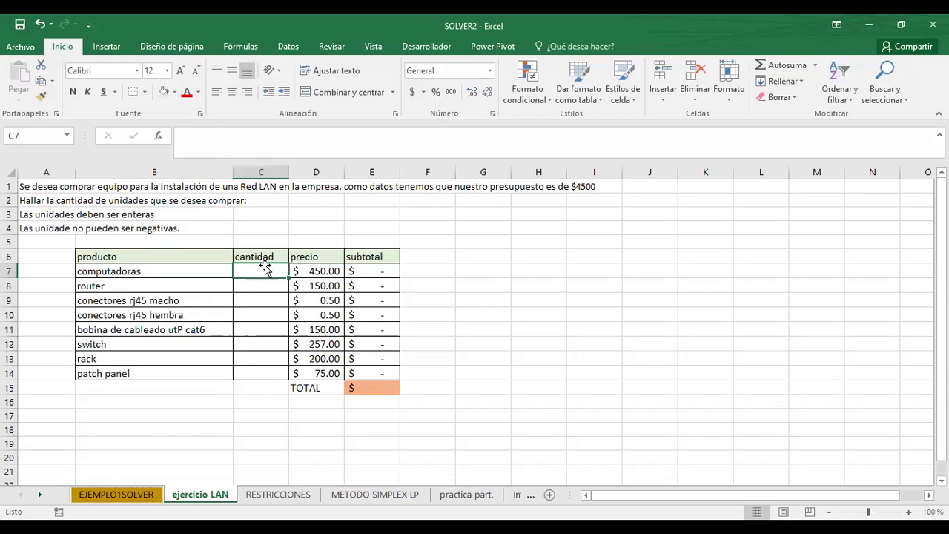
pyautogui.press('Return')
pyautogui.click(265, 268)
# - Enter quantities 8, 2, 8, 8 in C7:C10 and autofit column E for the subtotals
pyautogui.write('8')
pyautogui.press('Return')
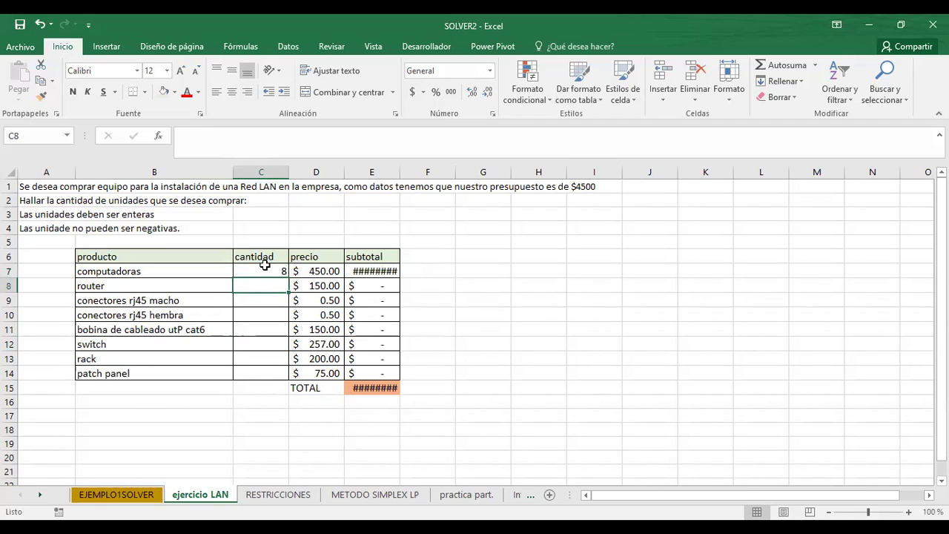
pyautogui.doubleClick(400, 172)
pyautogui.write('2')
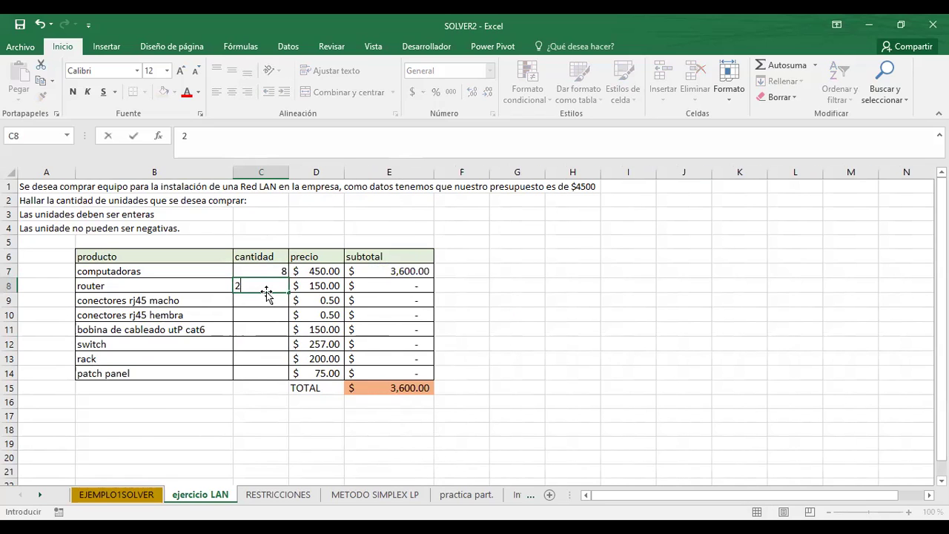
pyautogui.click(263, 297)
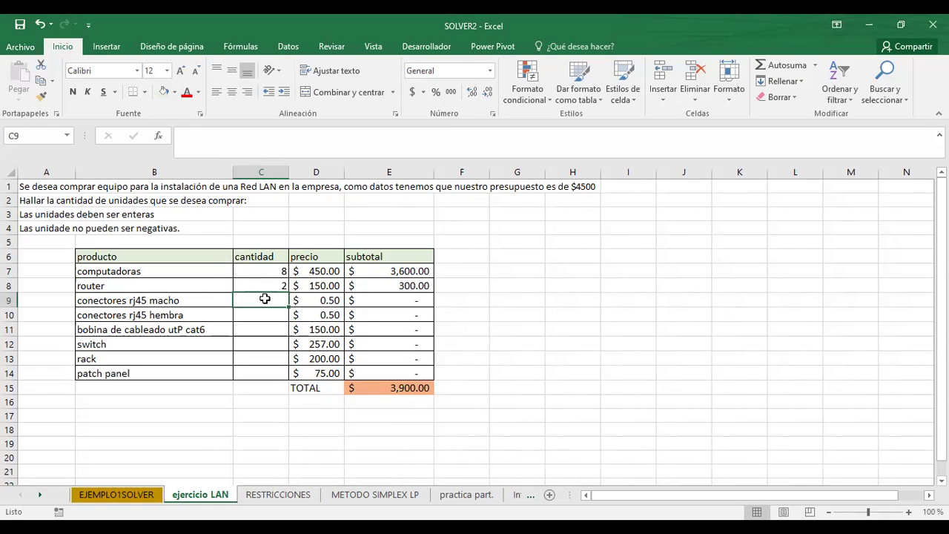
pyautogui.write('8')
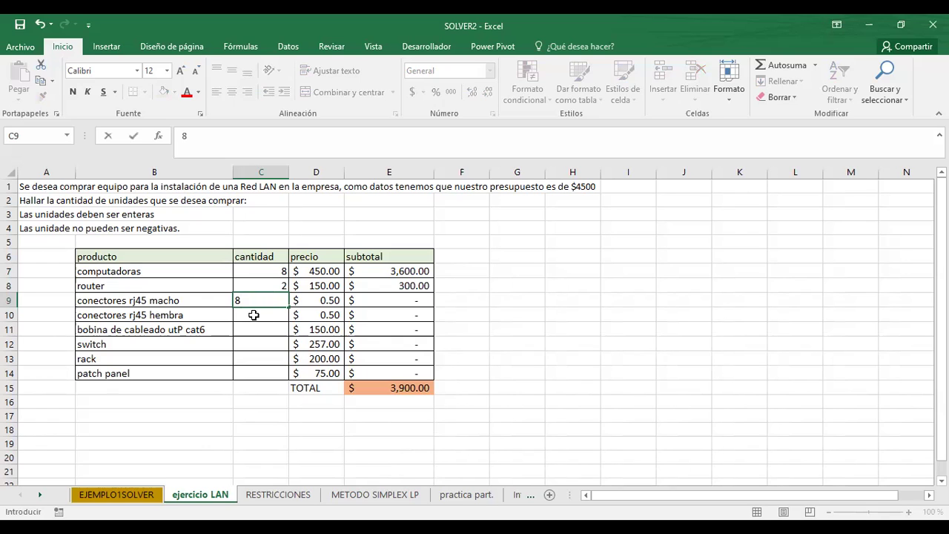
pyautogui.click(253, 315)
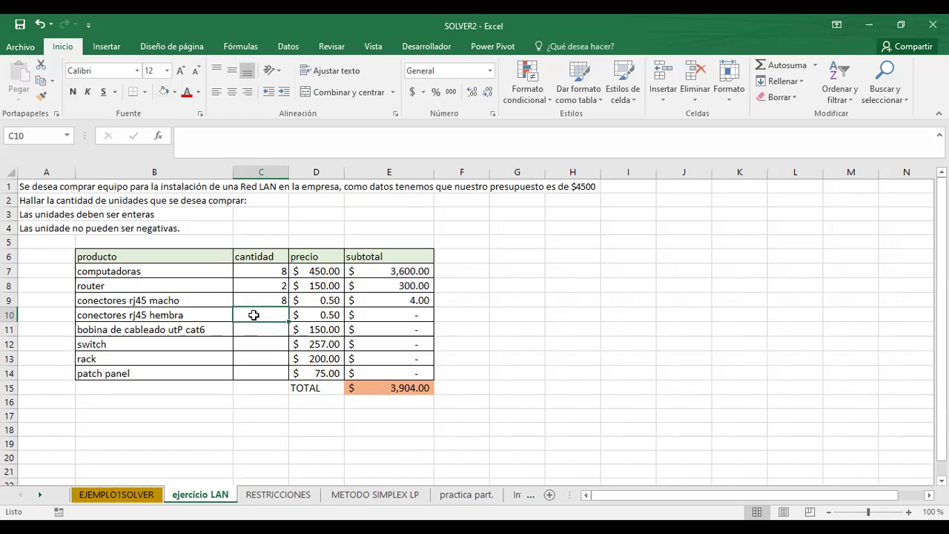
pyautogui.write('8')
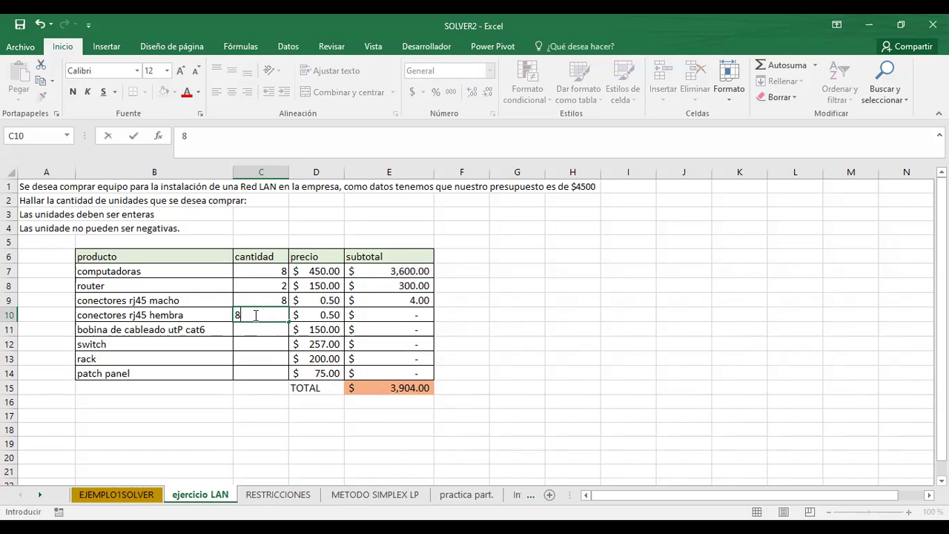
pyautogui.click(261, 330)
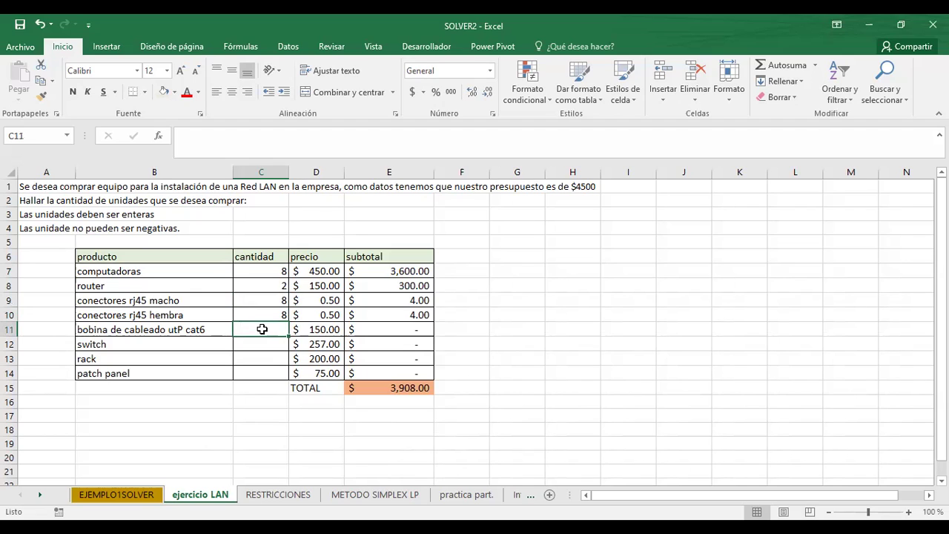
pyautogui.click(273, 299)
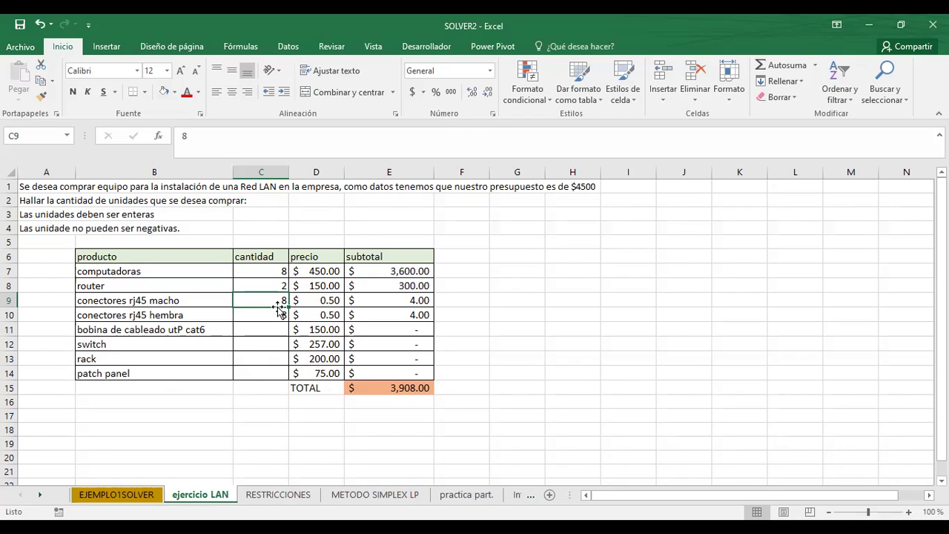
# - Set quantity 1 for the cable reel, switch, rack and patch panel in C11:C14
pyautogui.click(266, 333)
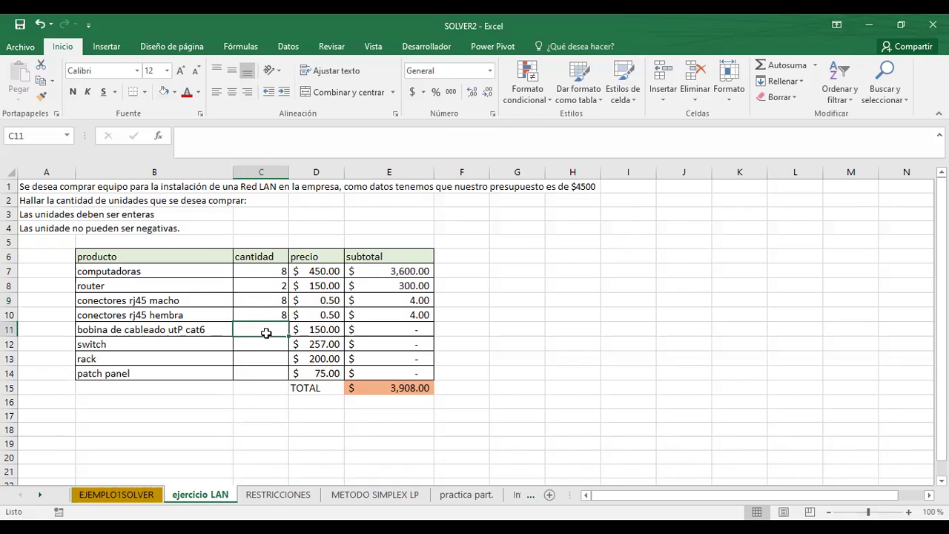
pyautogui.write('1')
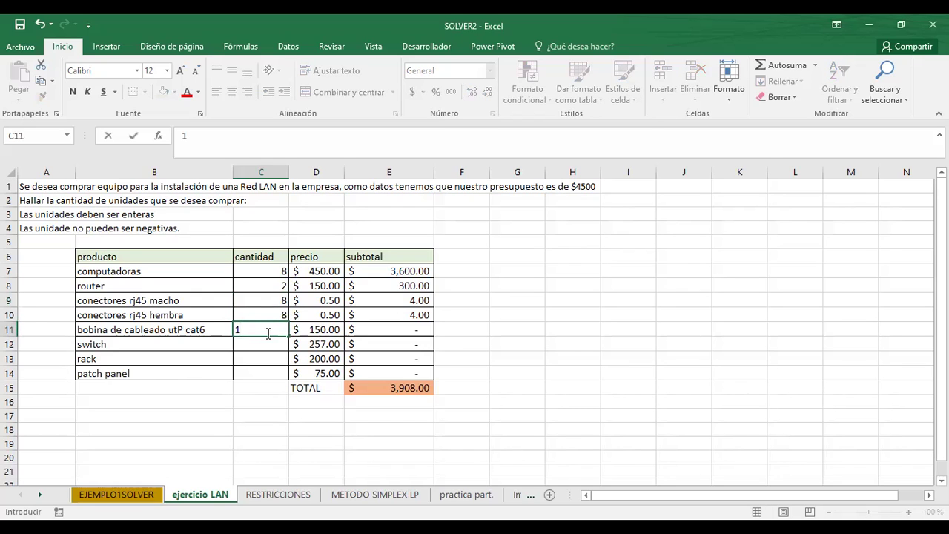
pyautogui.click(264, 344)
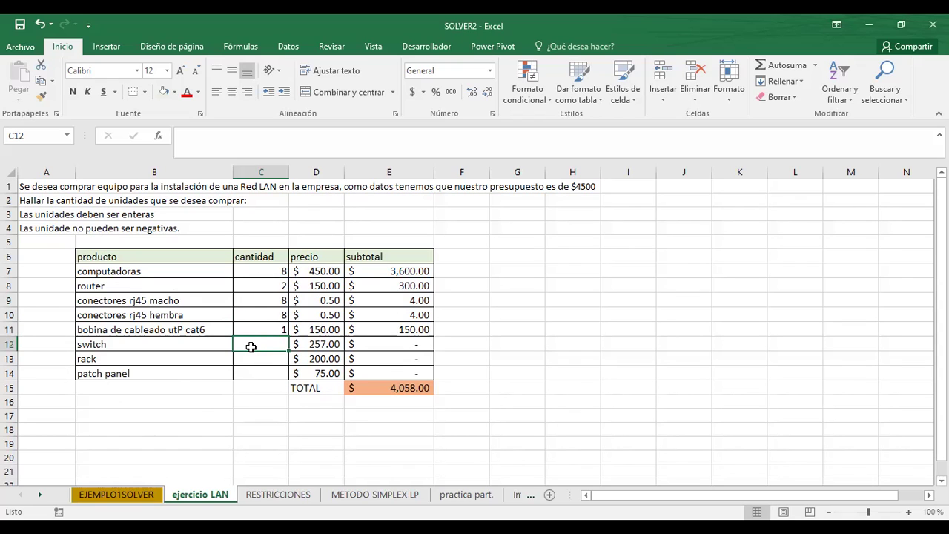
pyautogui.write('1')
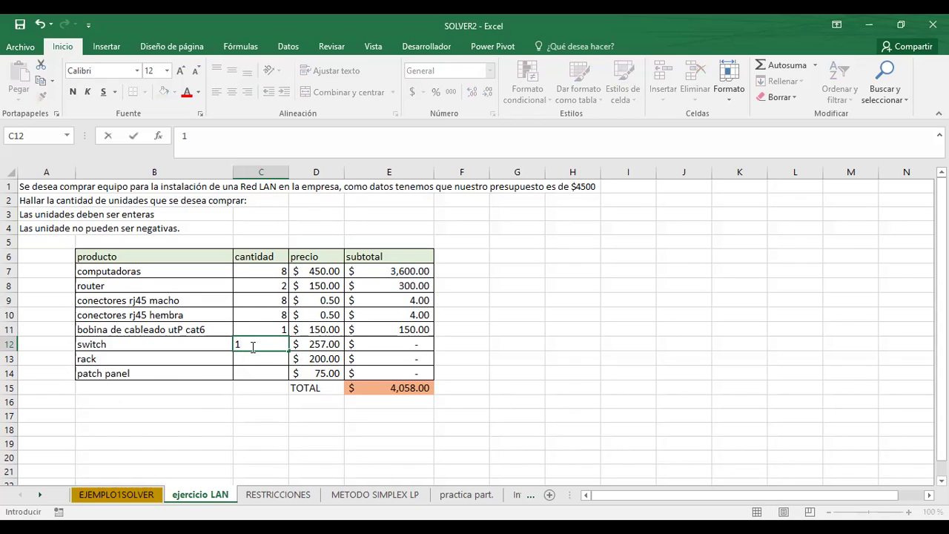
pyautogui.click(253, 359)
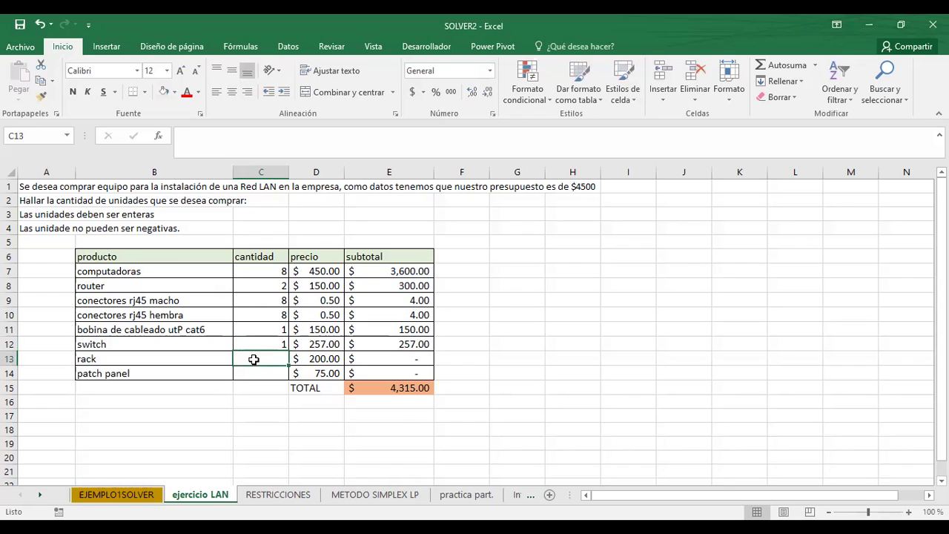
pyautogui.write('1')
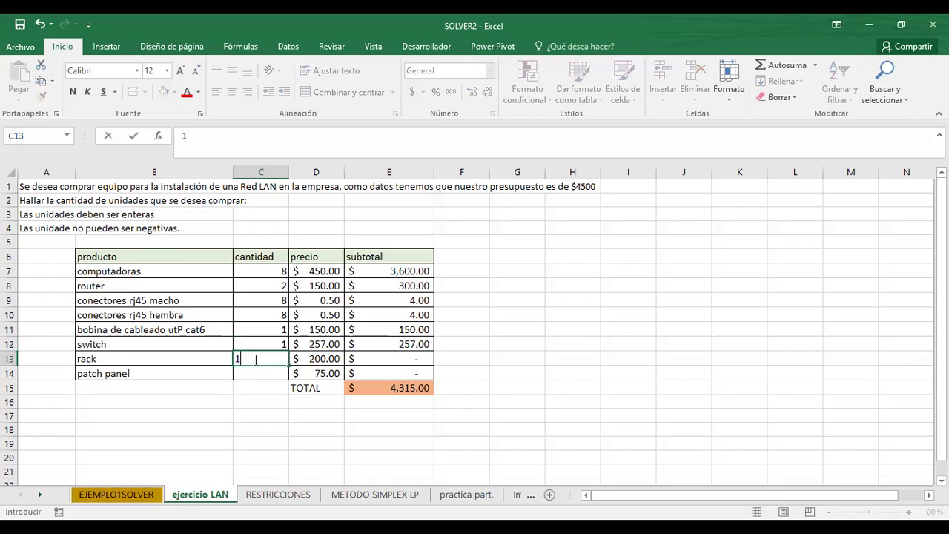
pyautogui.click(258, 346)
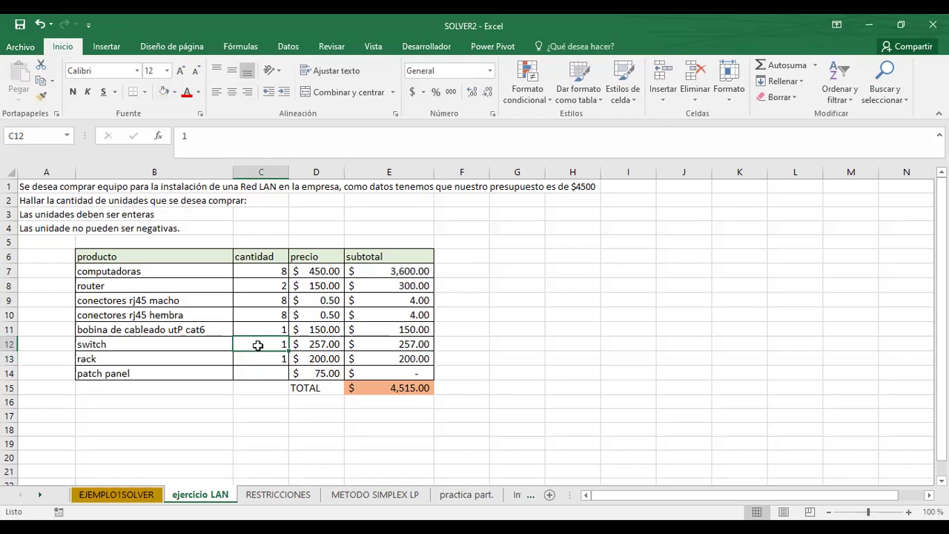
pyautogui.click(250, 374)
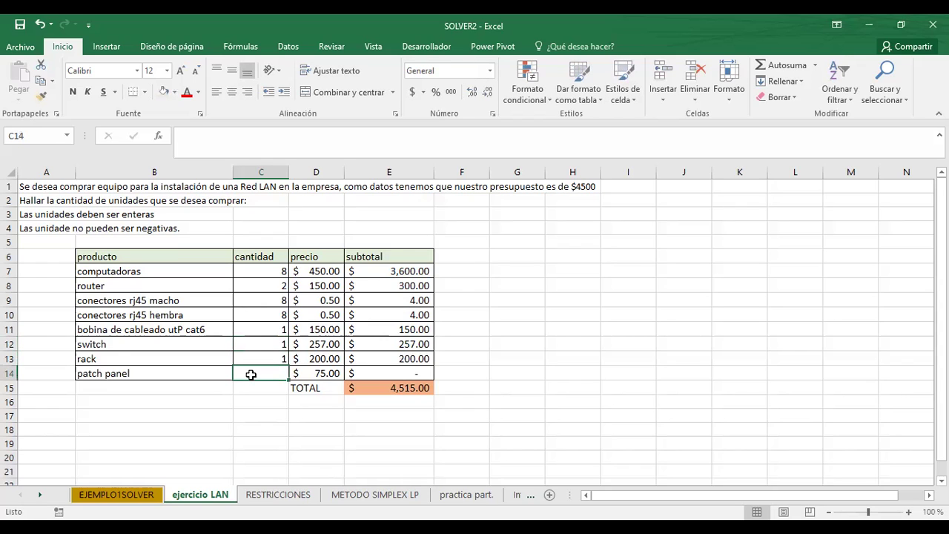
pyautogui.write('1')
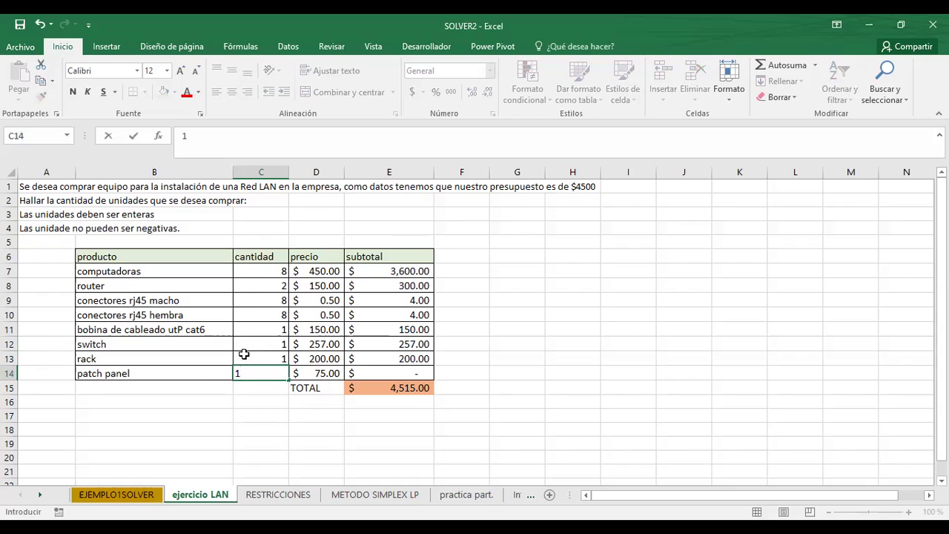
pyautogui.click(255, 357)
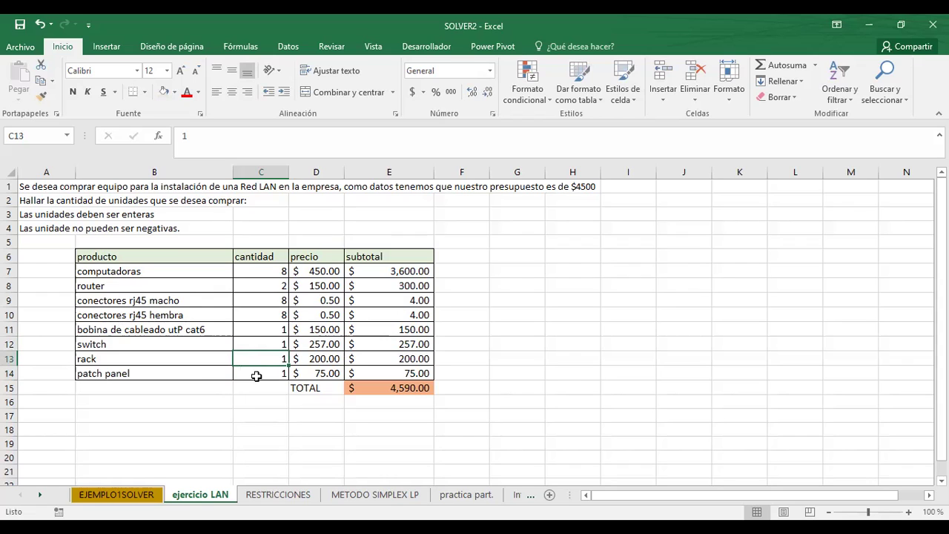
# - Check the TOTAL of $4,590.00 in E15 against the $4,500 budget
pyautogui.click(387, 387)
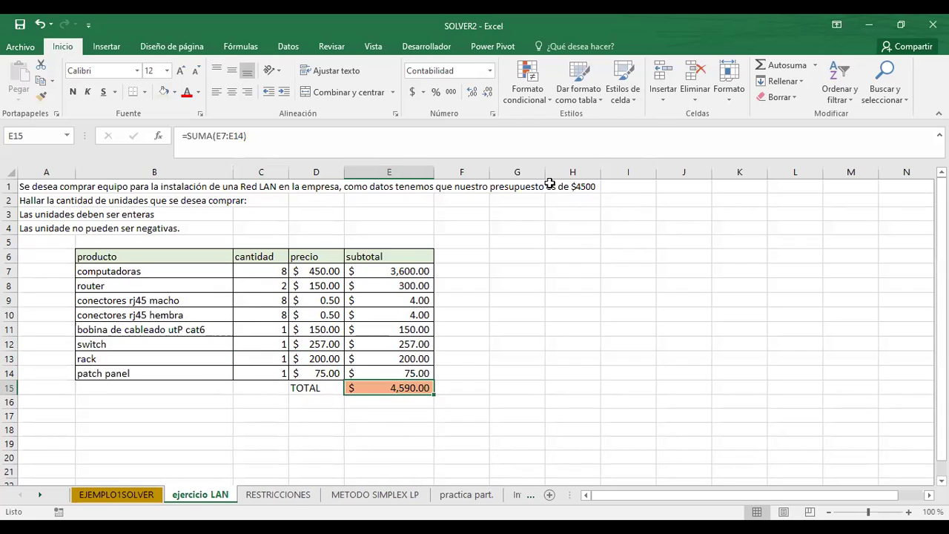
pyautogui.click(574, 189)
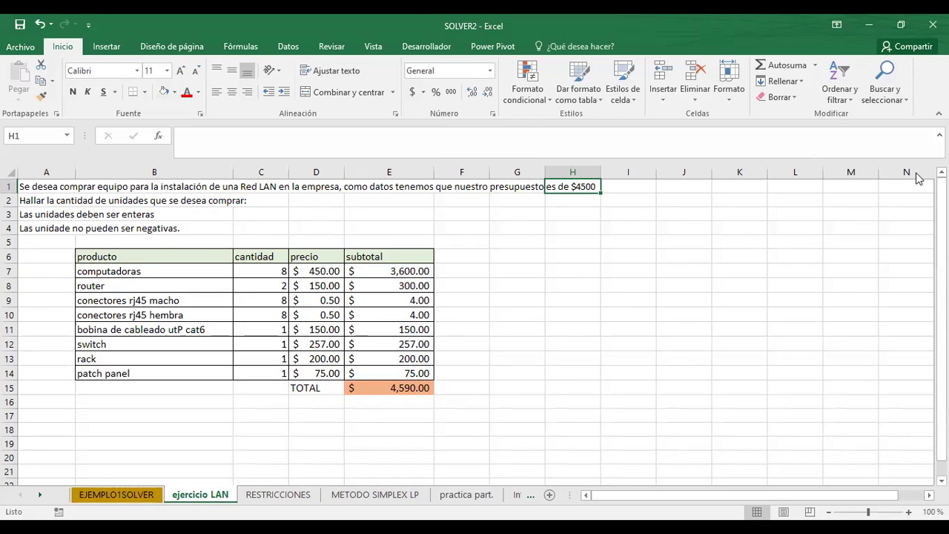
pyautogui.click(289, 48)
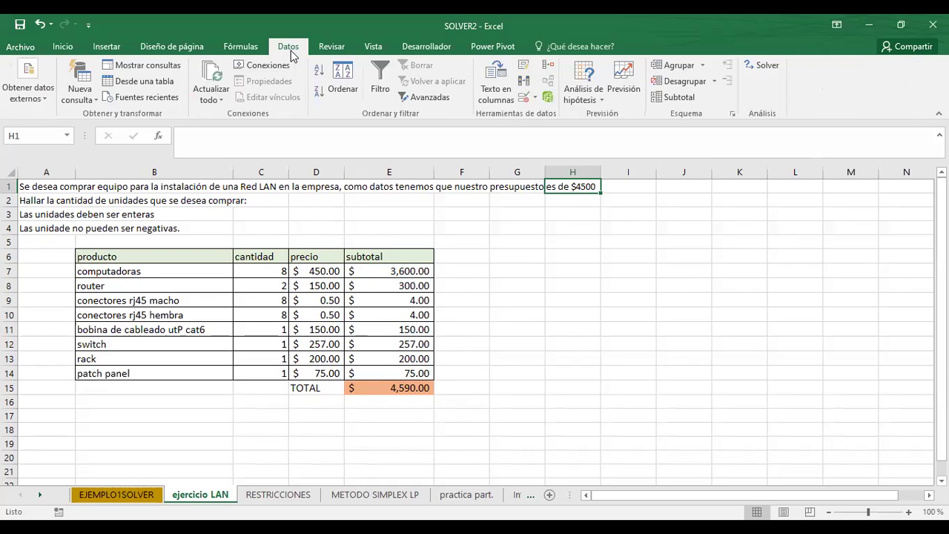
# - Open Solver and set the TOTAL cell E15 as its objective
pyautogui.click(768, 66)
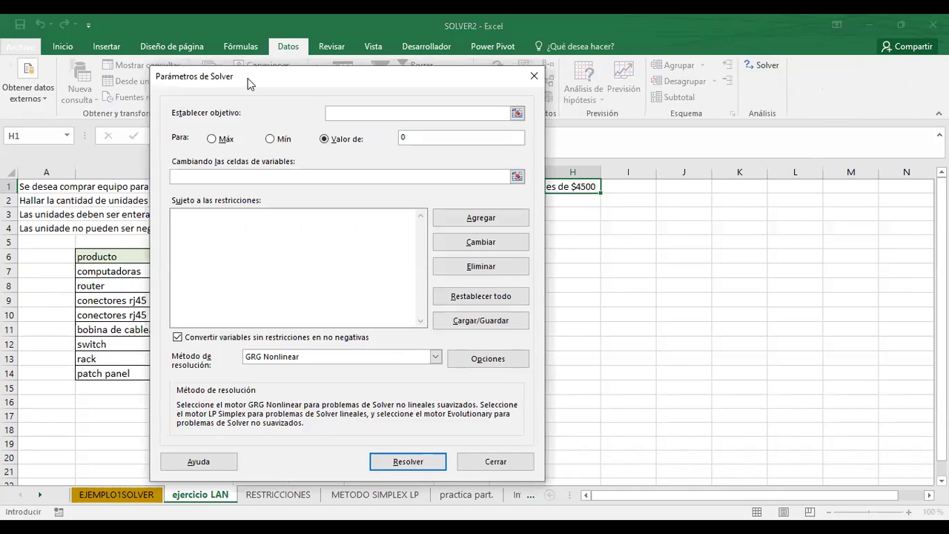
pyautogui.moveTo(250, 83); pyautogui.dragTo(552, 84)
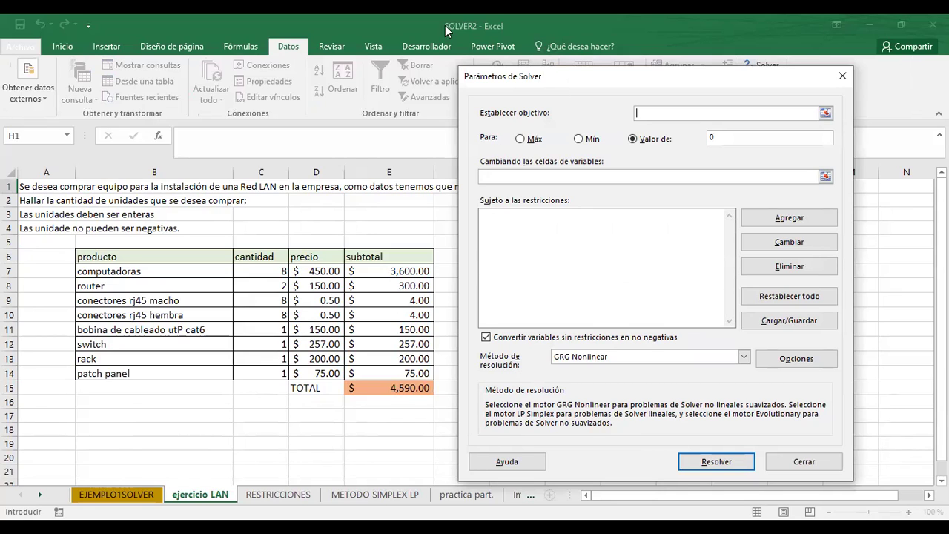
pyautogui.click(405, 69)
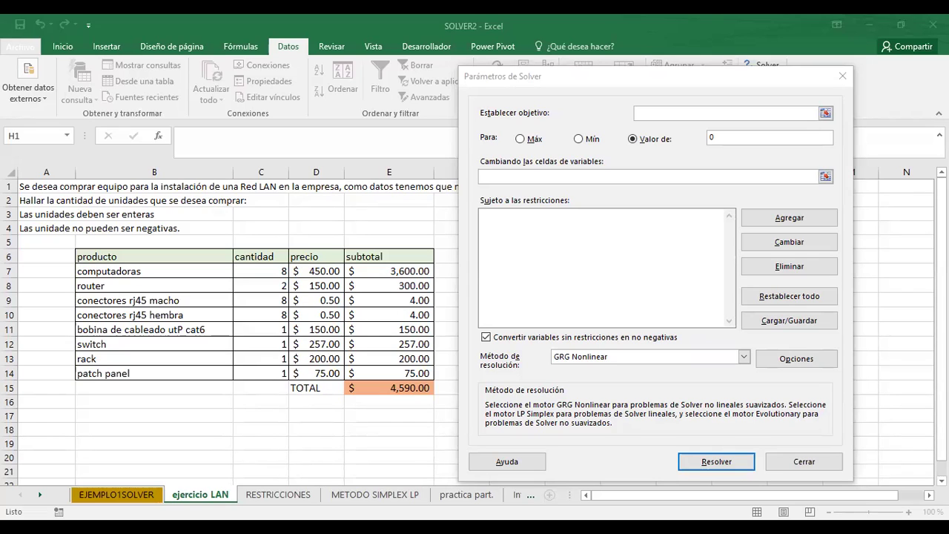
pyautogui.click(778, 114)
pyautogui.click(371, 384)
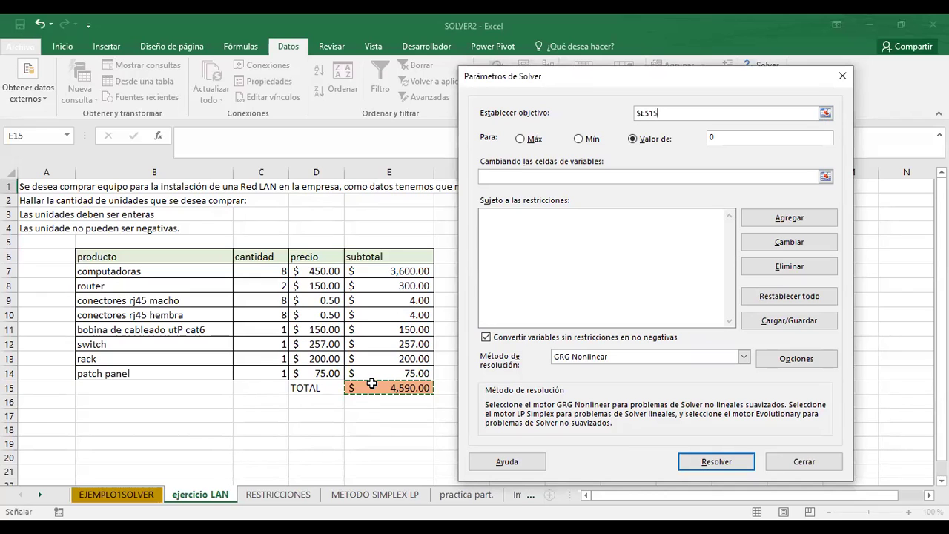
pyautogui.press('Return')
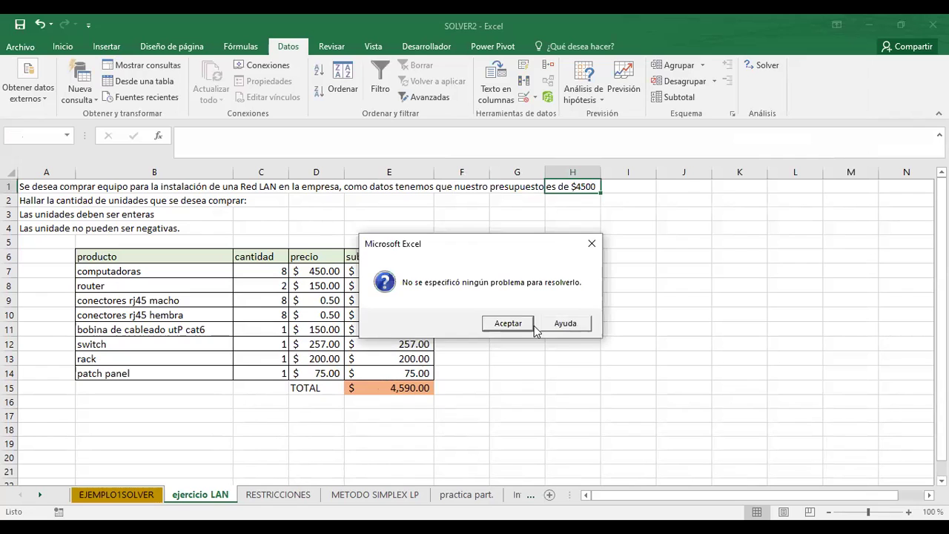
# - Dismiss the no-problem warning and set Solver's target value to 4500
pyautogui.click(528, 326)
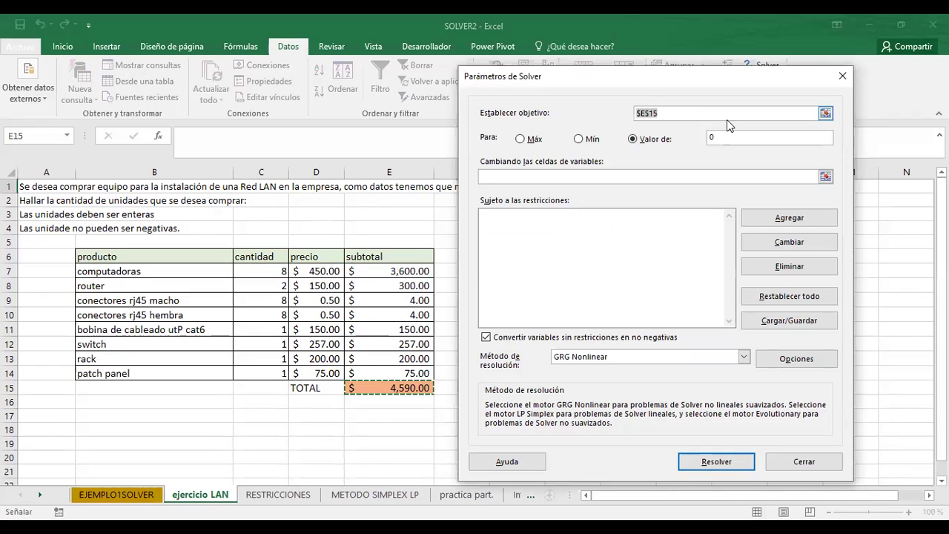
pyautogui.click(720, 138)
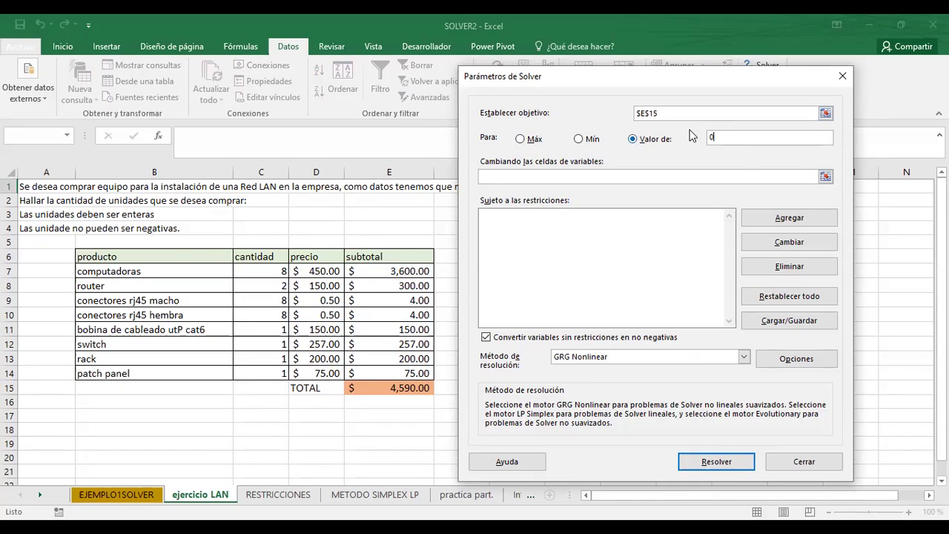
pyautogui.press('BackSpace')
pyautogui.moveTo(745, 76); pyautogui.dragTo(672, 206)
pyautogui.click(681, 263)
pyautogui.write('4500')
pyautogui.click(629, 307)
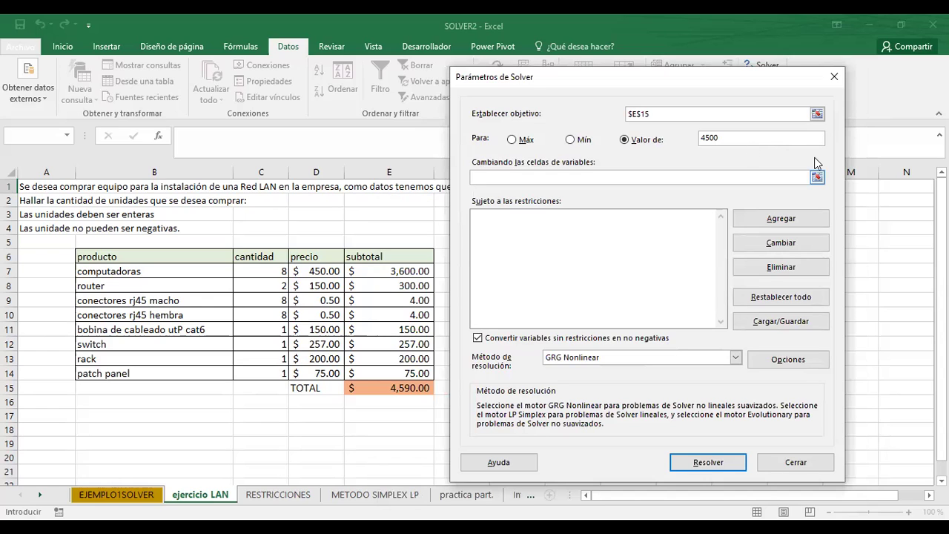
# - Set C7:C14 as Solver's variable cells and start adding a constraint
pyautogui.click(816, 177)
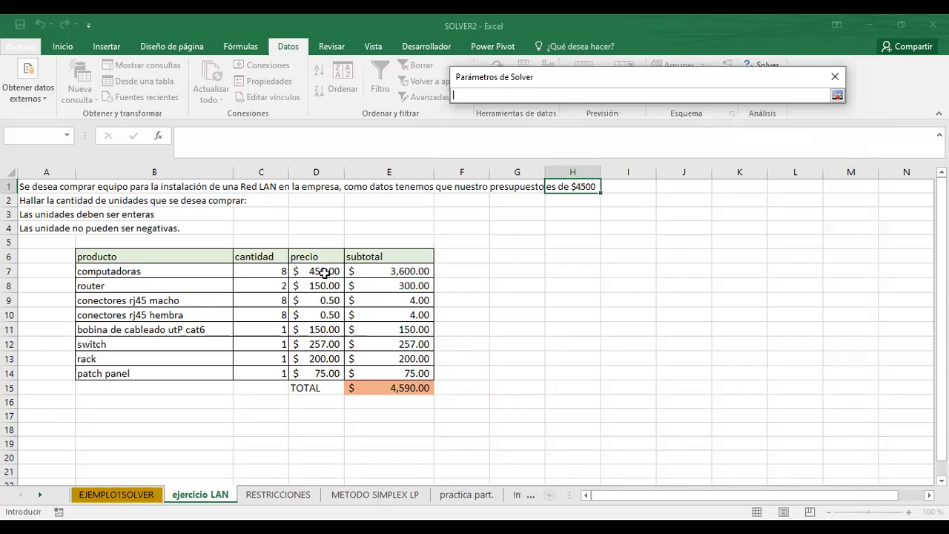
pyautogui.click(258, 271)
pyautogui.moveTo(258, 271); pyautogui.dragTo(255, 370)
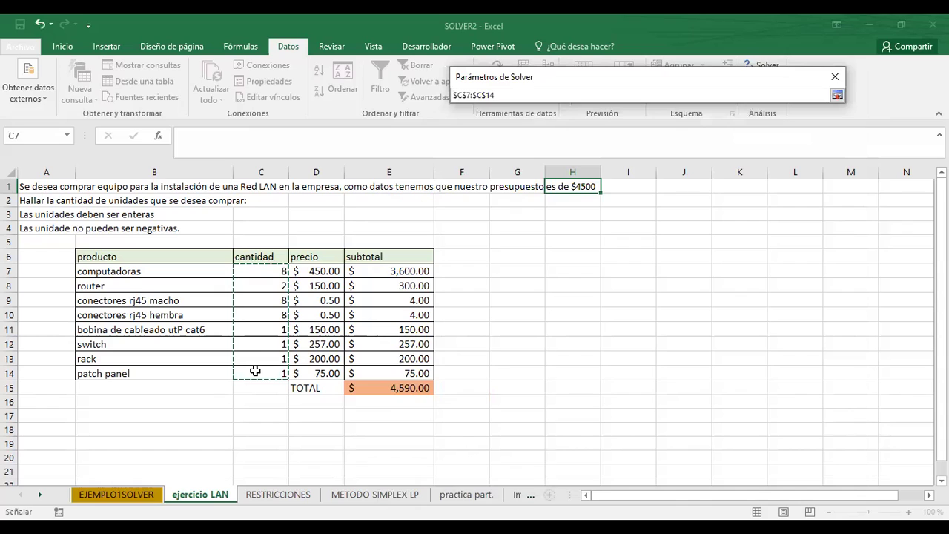
pyautogui.press('Return')
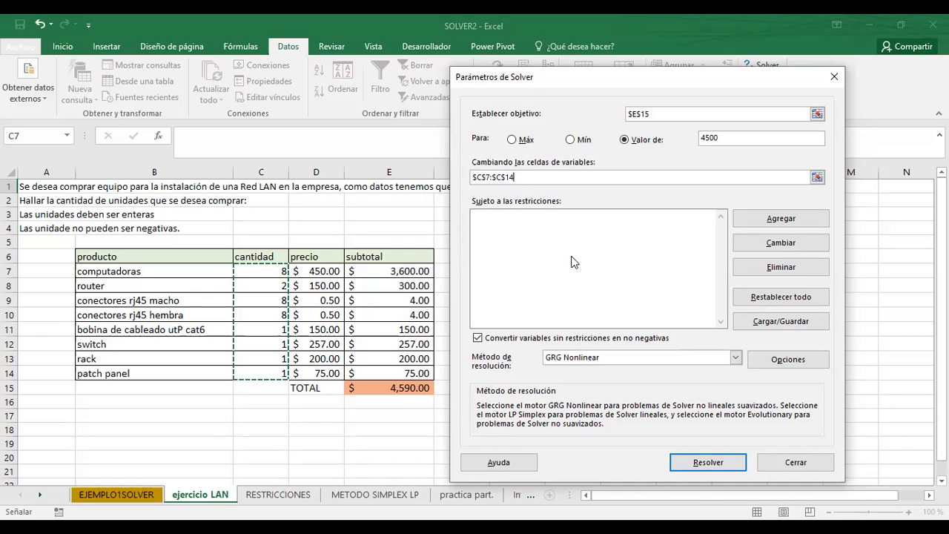
pyautogui.click(816, 218)
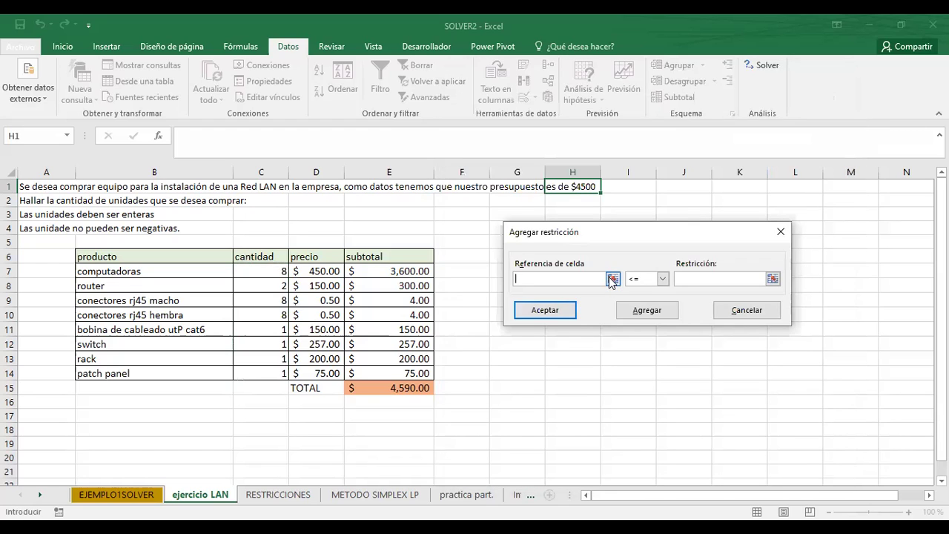
# - Add an integer constraint on the quantities $C$7:$C$14
pyautogui.click(612, 278)
pyautogui.moveTo(268, 273); pyautogui.dragTo(268, 287)
pyautogui.moveTo(242, 369); pyautogui.dragTo(243, 369)
pyautogui.press('Return')
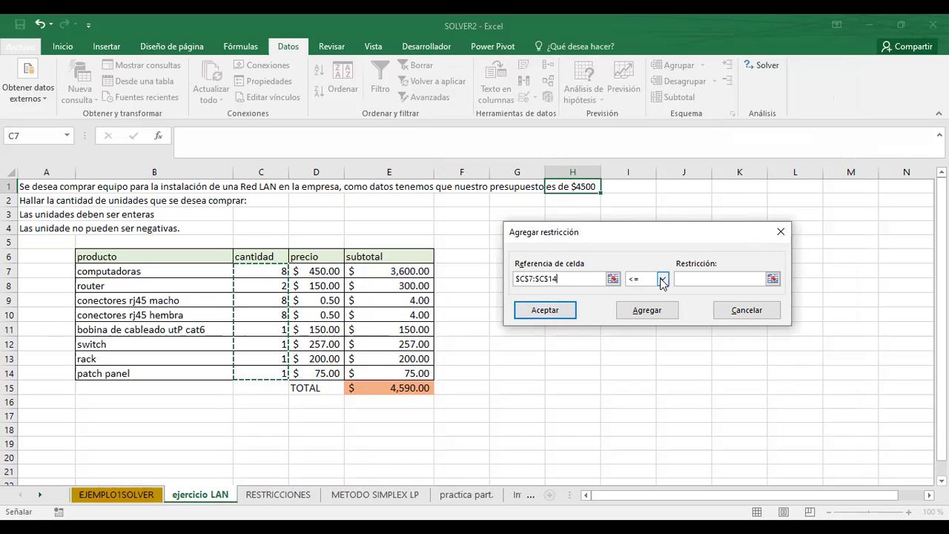
pyautogui.click(662, 280)
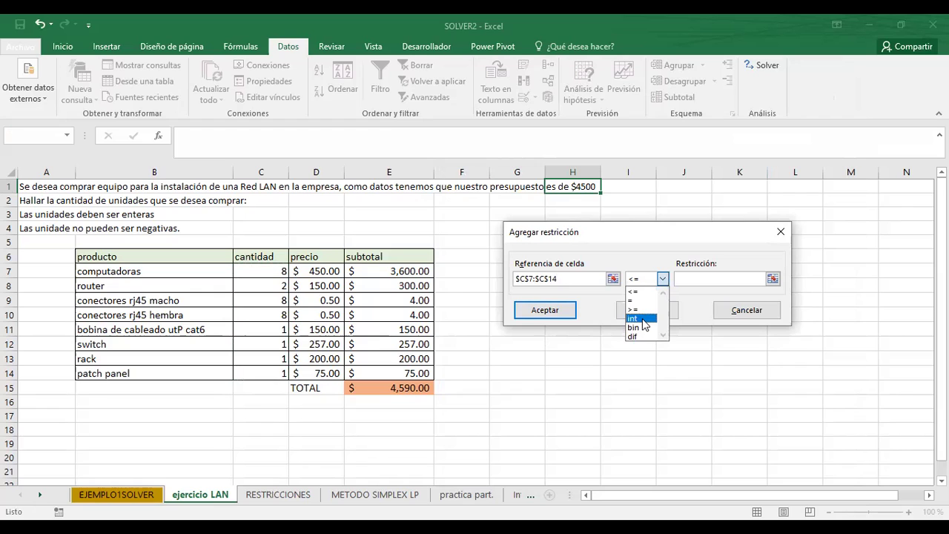
pyautogui.click(642, 319)
pyautogui.click(644, 312)
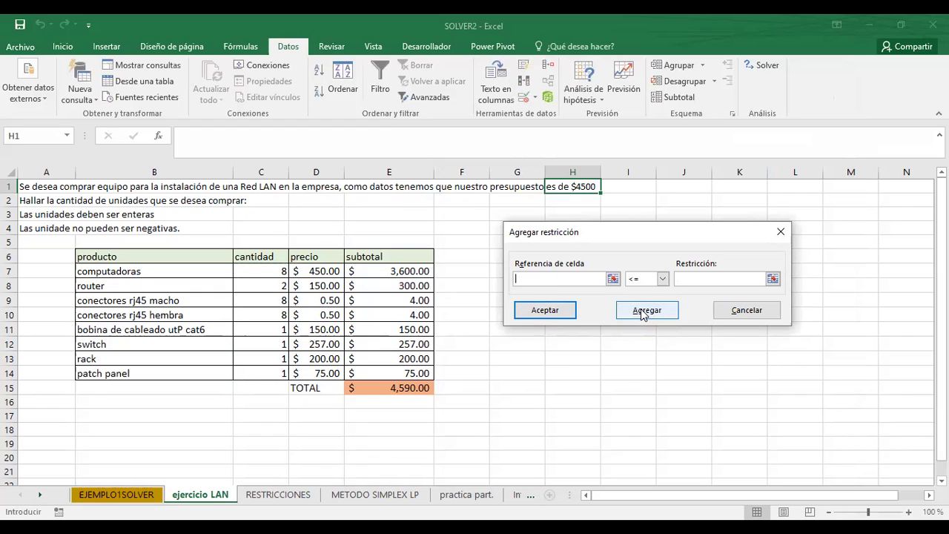
# - Add the constraint $C$7:$C$14 >= 0
pyautogui.click(612, 279)
pyautogui.moveTo(254, 270); pyautogui.dragTo(257, 372)
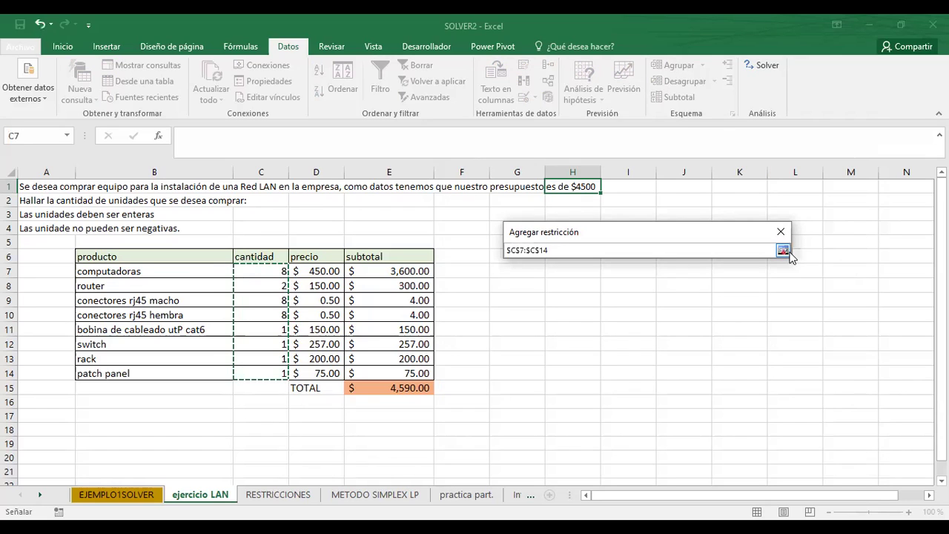
pyautogui.click(784, 251)
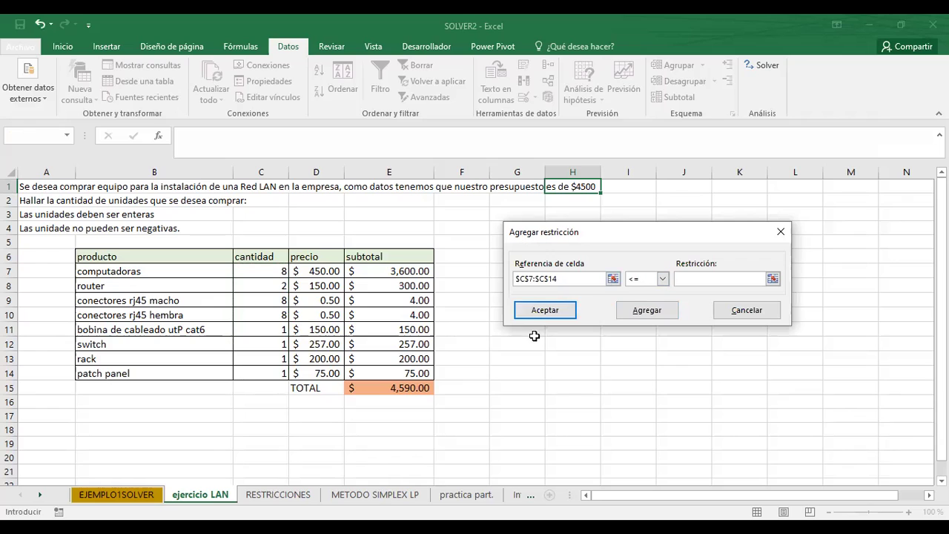
pyautogui.click(662, 279)
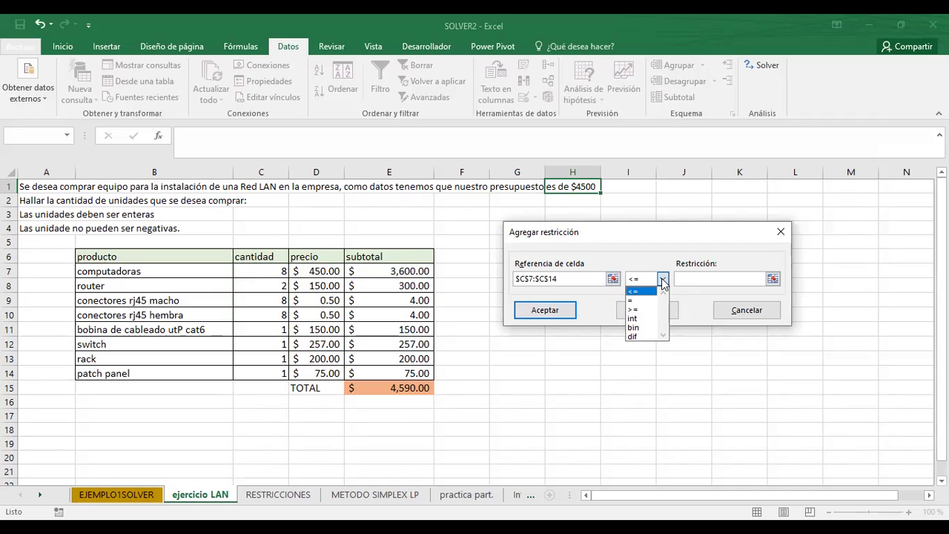
pyautogui.click(642, 310)
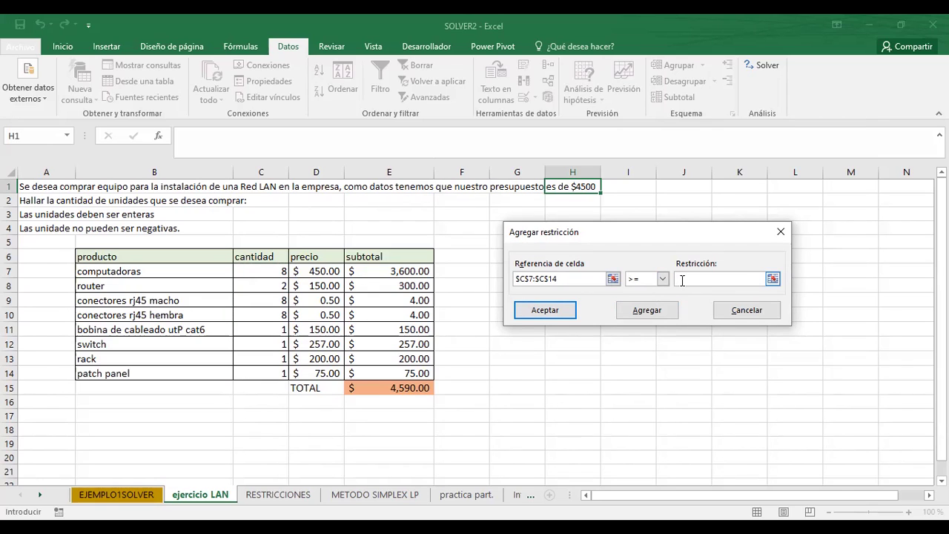
pyautogui.write('0')
pyautogui.click(654, 317)
# - Solve and keep the solution with answer and outline reports: 7 computadoras, 18 patch panels, $4,500.00
pyautogui.click(548, 311)
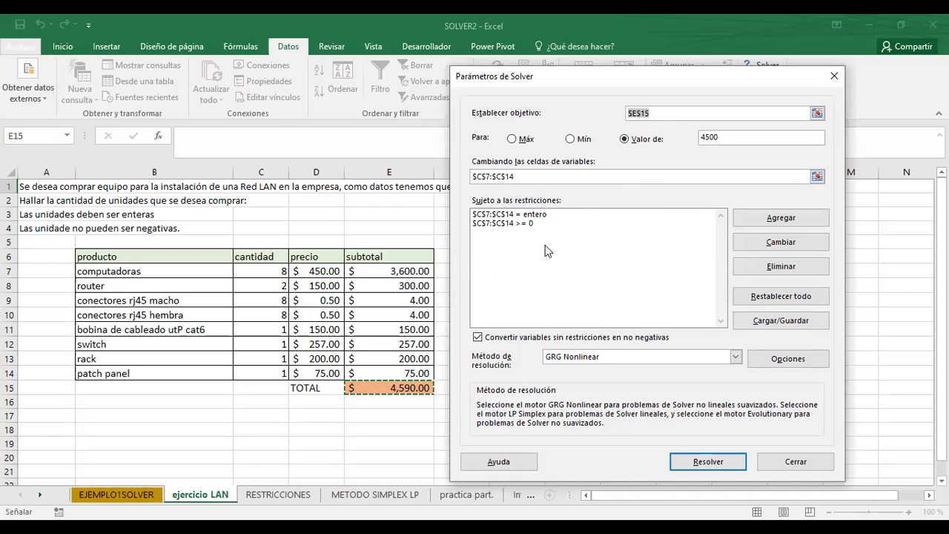
pyautogui.click(704, 462)
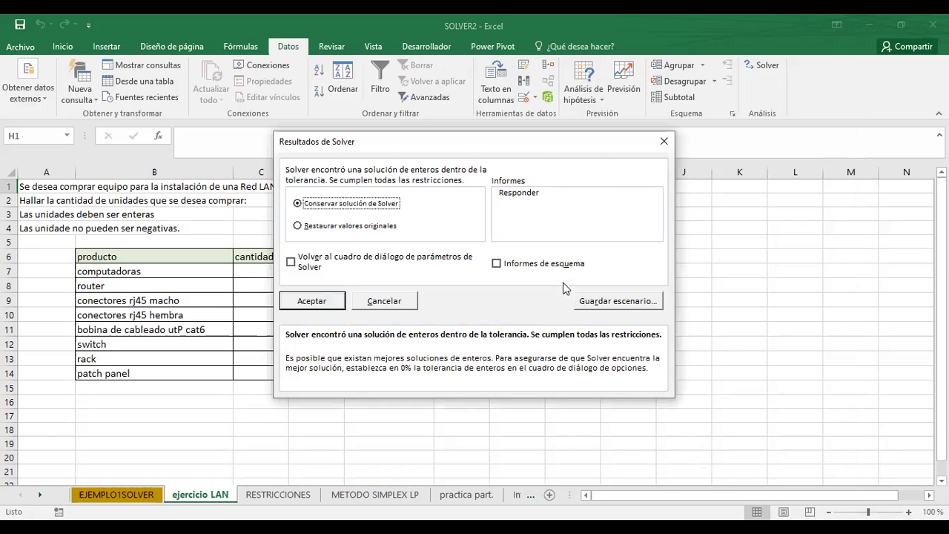
pyautogui.click(497, 263)
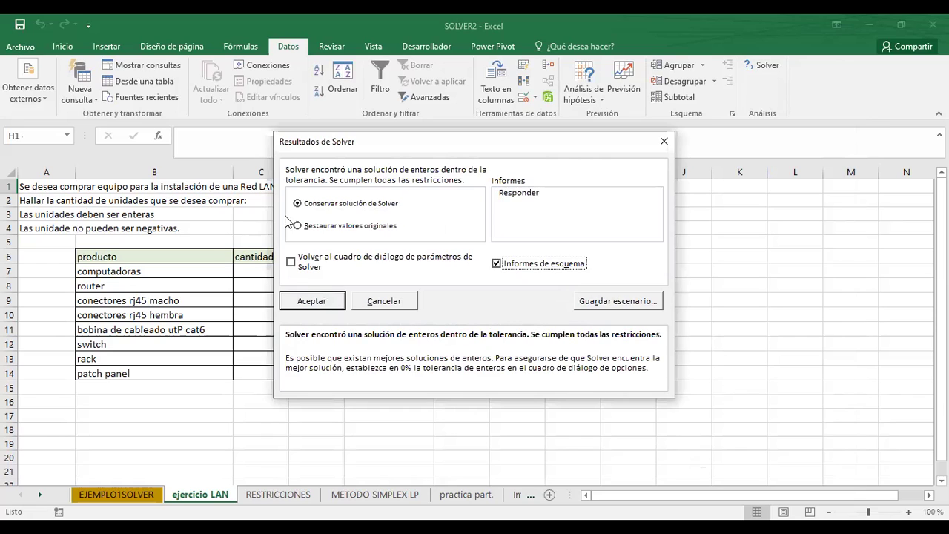
pyautogui.click(513, 198)
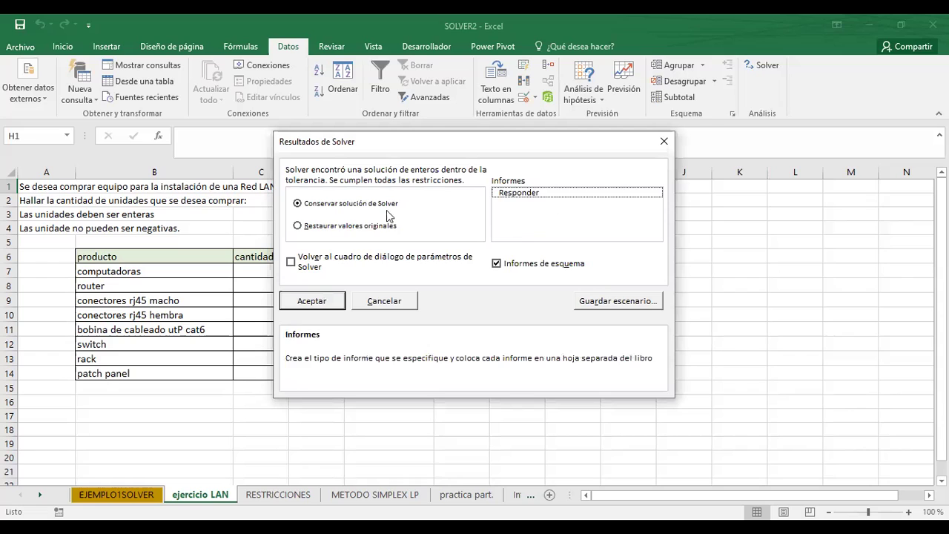
pyautogui.click(325, 305)
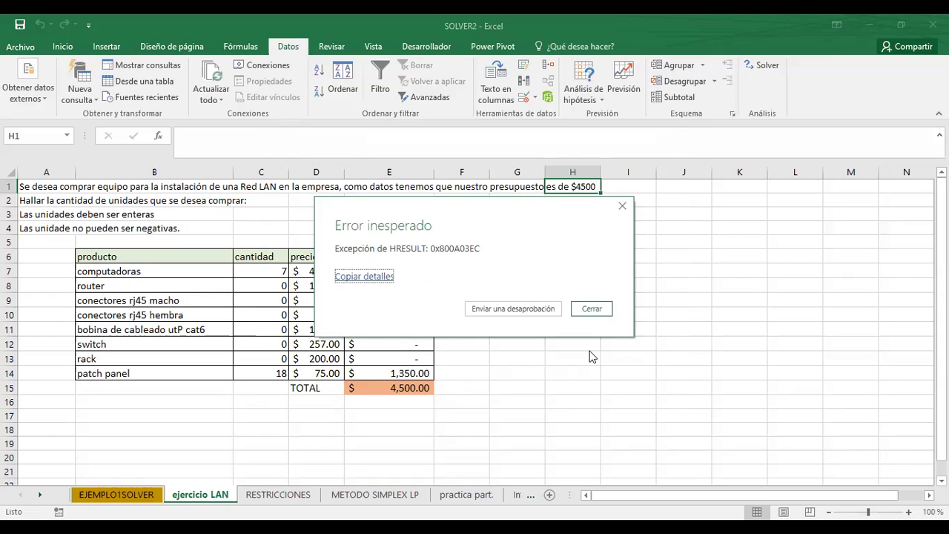
pyautogui.click(592, 310)
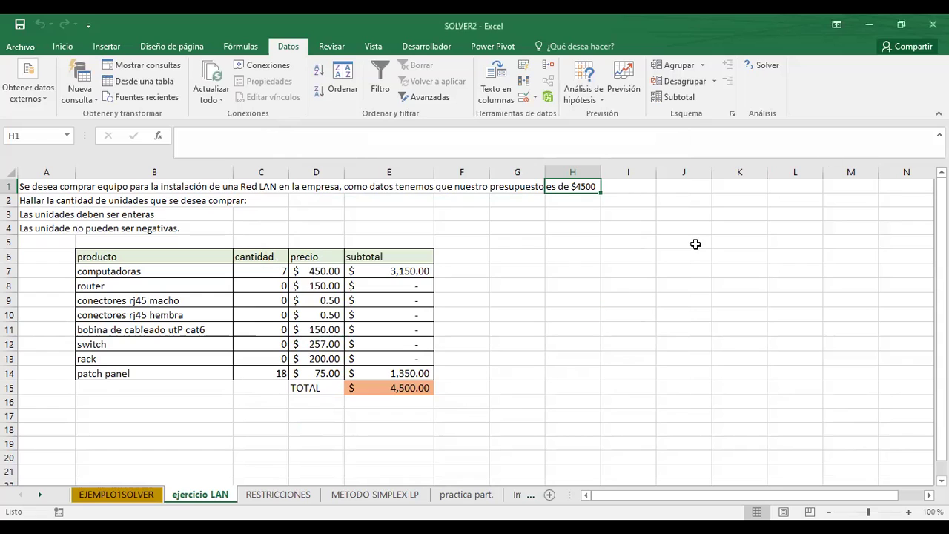
pyautogui.click(776, 64)
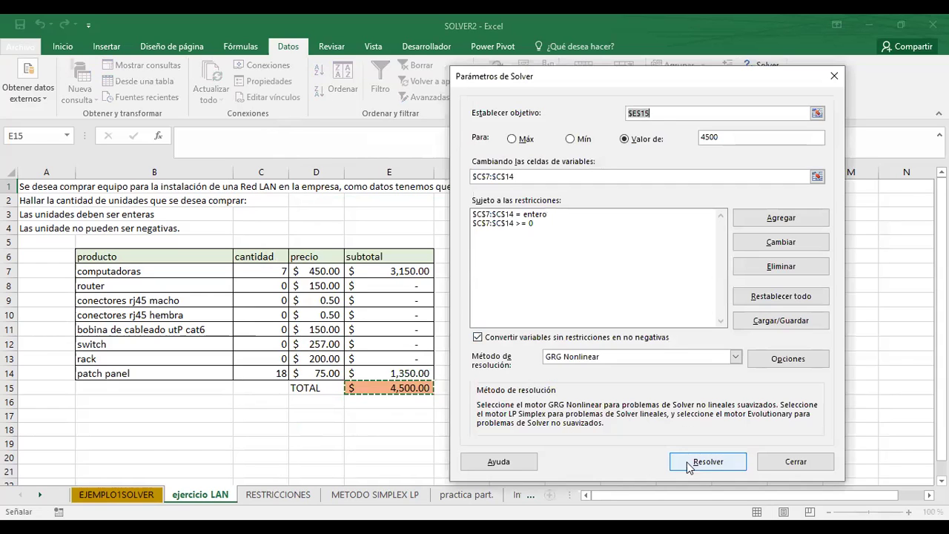
pyautogui.press('Return')
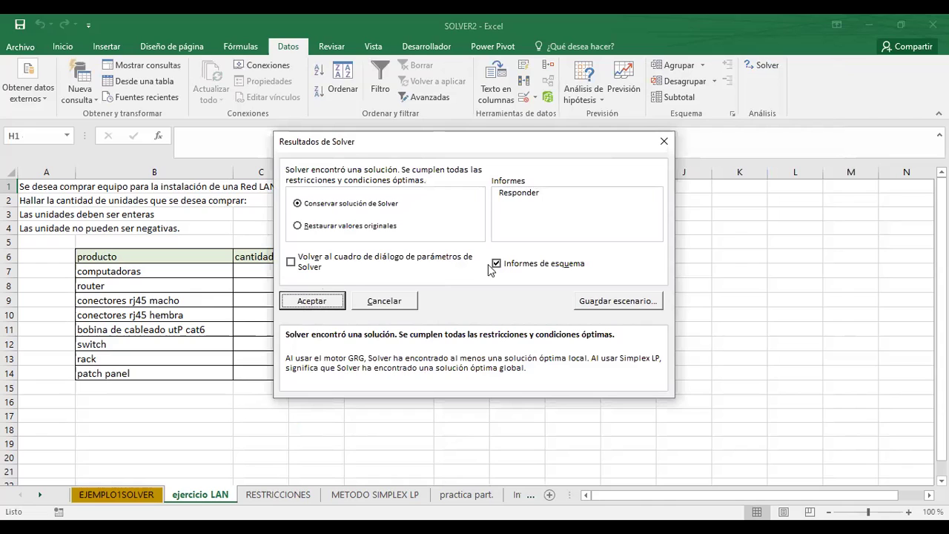
pyautogui.click(315, 300)
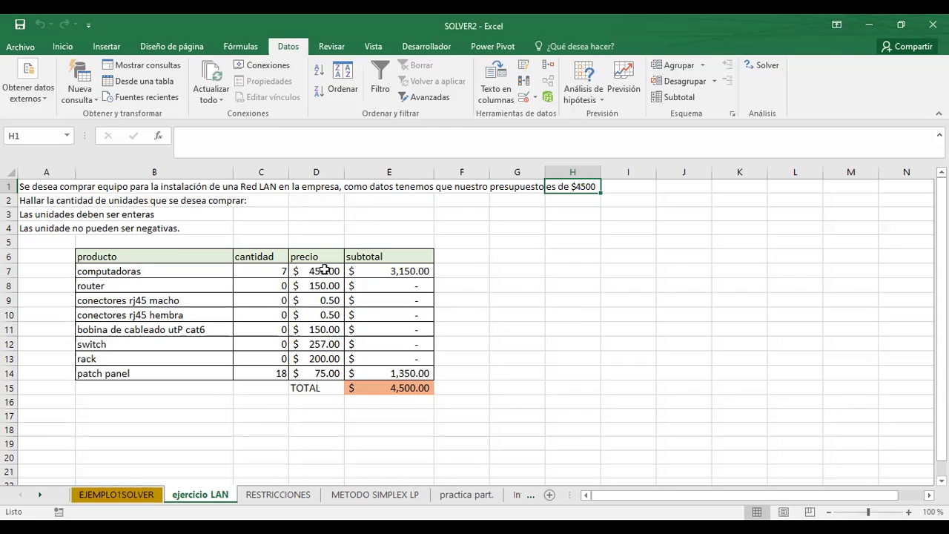
pyautogui.click(771, 68)
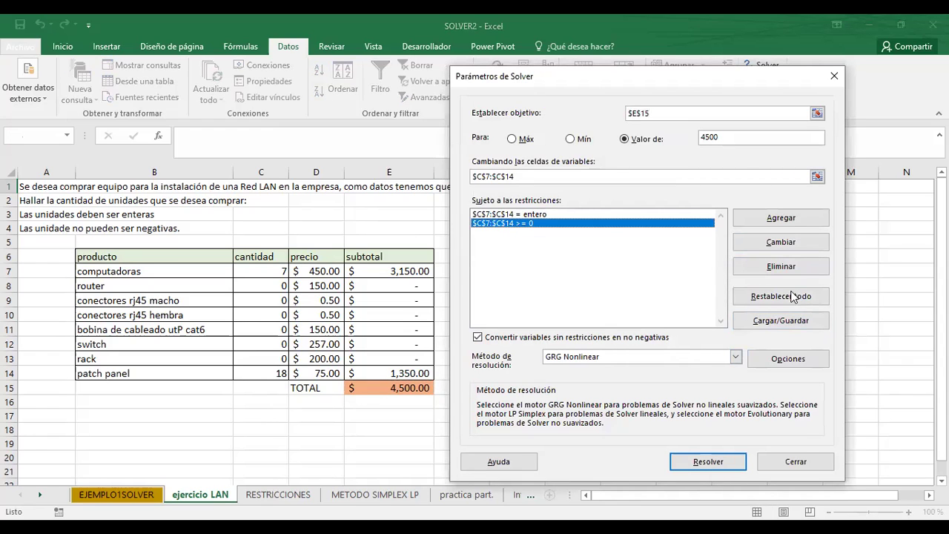
# - Change the $C$7:$C$14 constraint from >= 0 to >= 1 and run Solver again
pyautogui.click(791, 244)
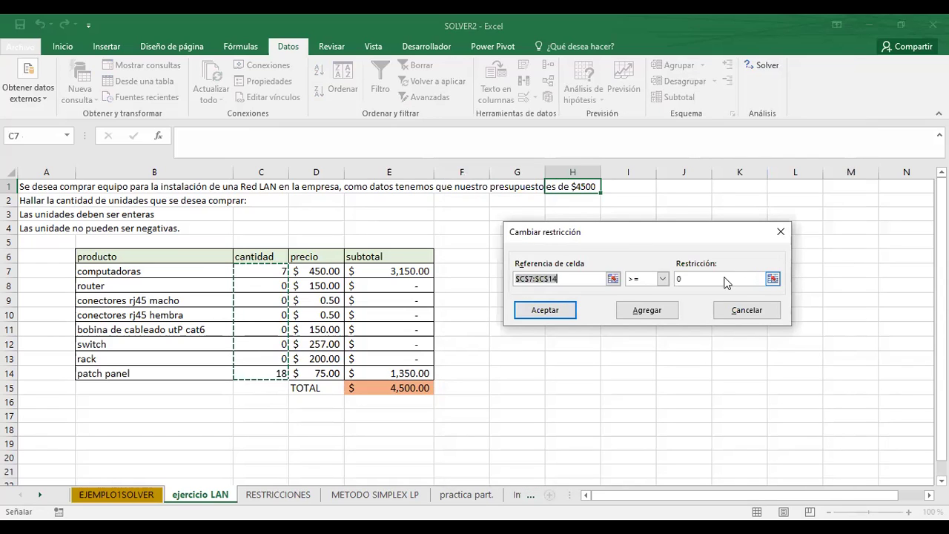
pyautogui.click(724, 280)
pyautogui.press('BackSpace')
pyautogui.write('1')
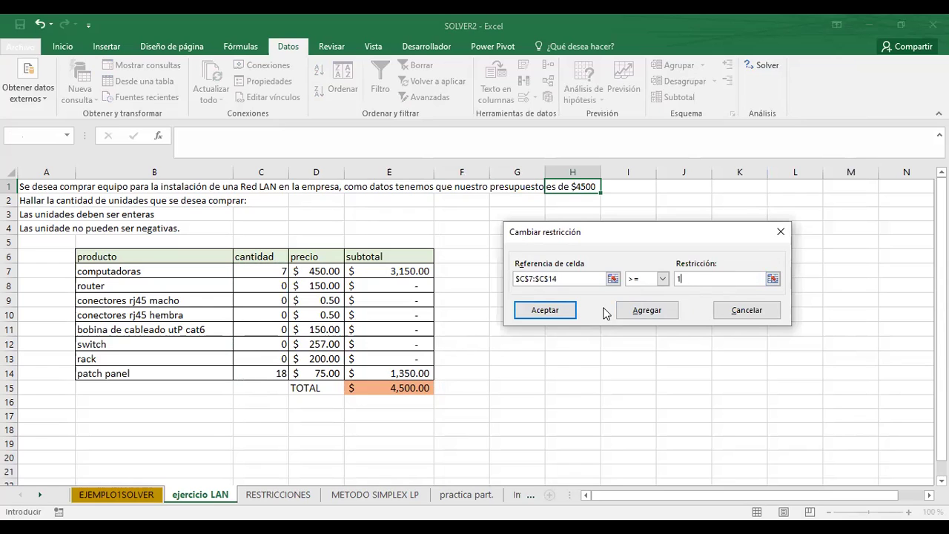
pyautogui.click(637, 311)
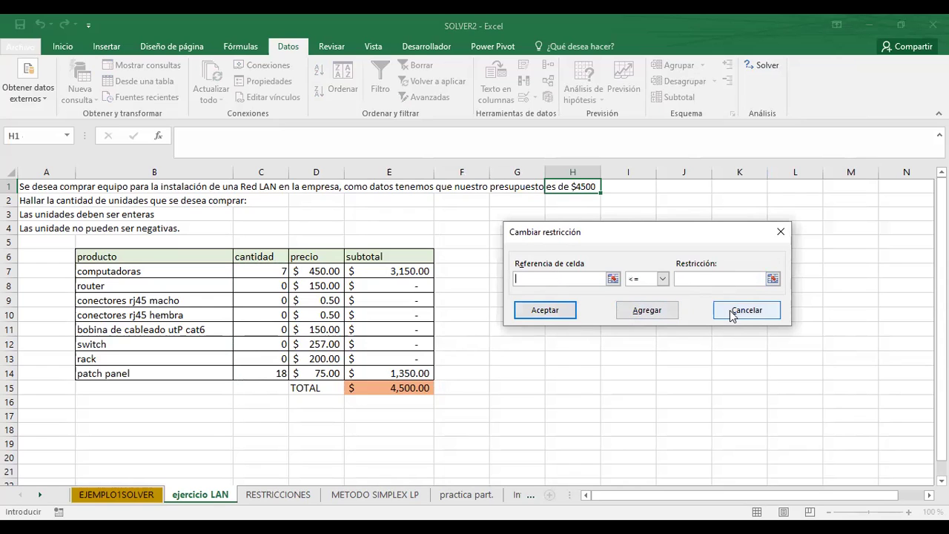
pyautogui.click(784, 232)
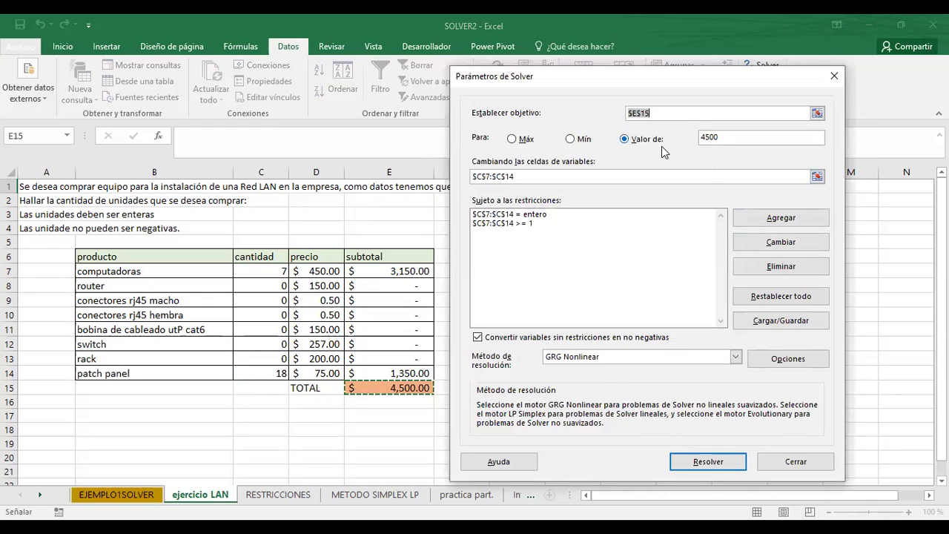
pyautogui.click(706, 461)
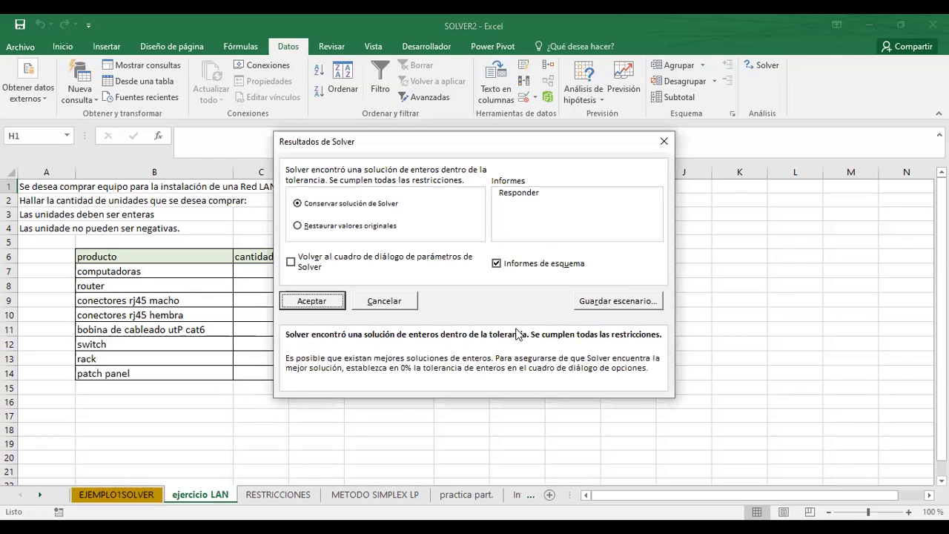
# - Keep Solver's integer solution of 7 switches and 12 patch panels, totalling $4,500.00
pyautogui.click(497, 263)
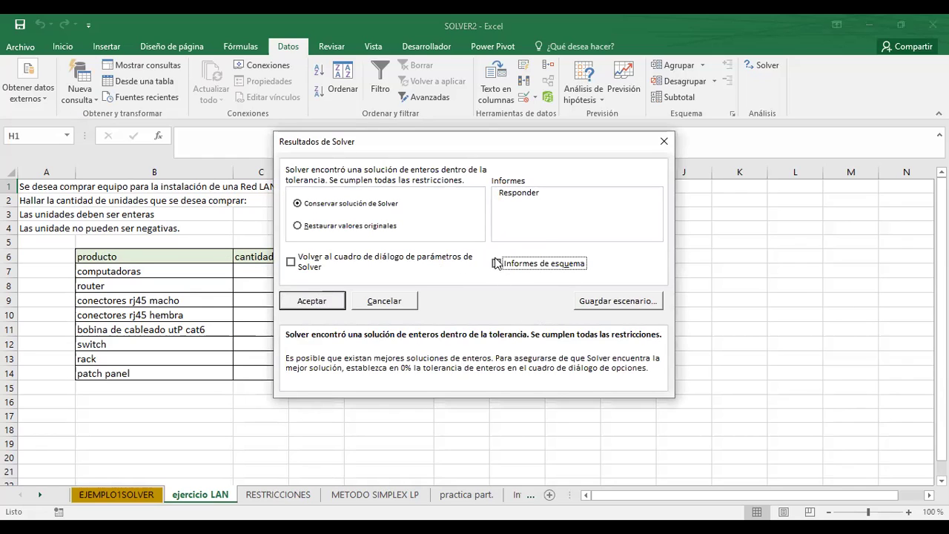
pyautogui.click(496, 264)
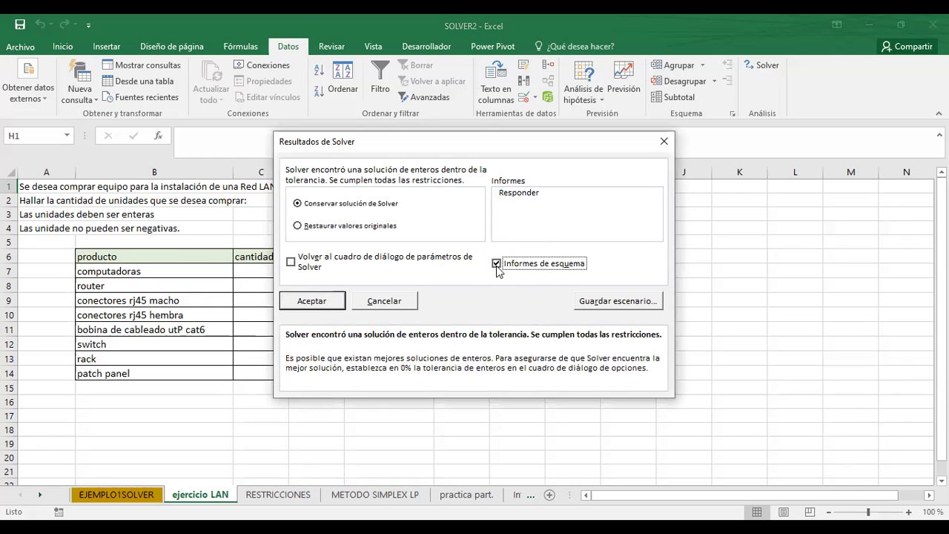
pyautogui.click(312, 303)
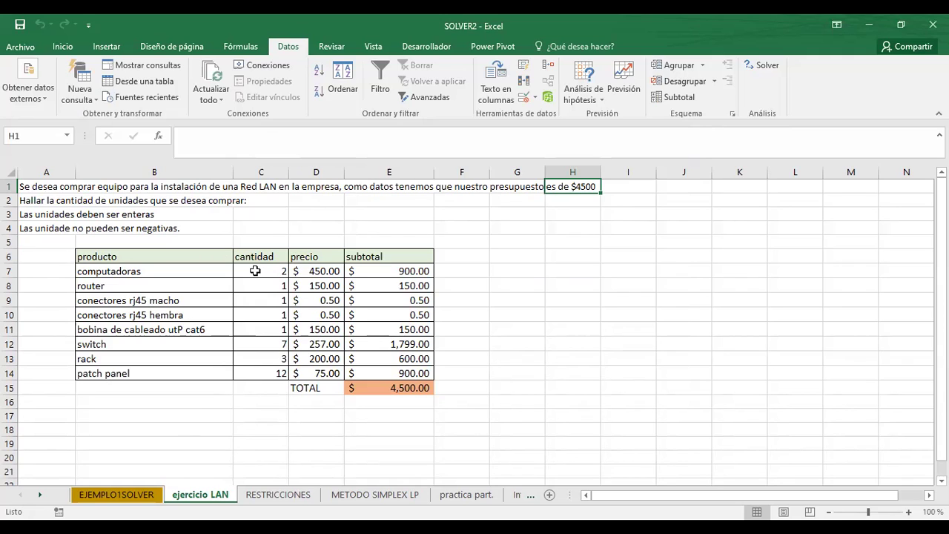
# - Set the patch panel quantity in C14 to 1 and try 3 computadoras in C7
pyautogui.click(263, 374)
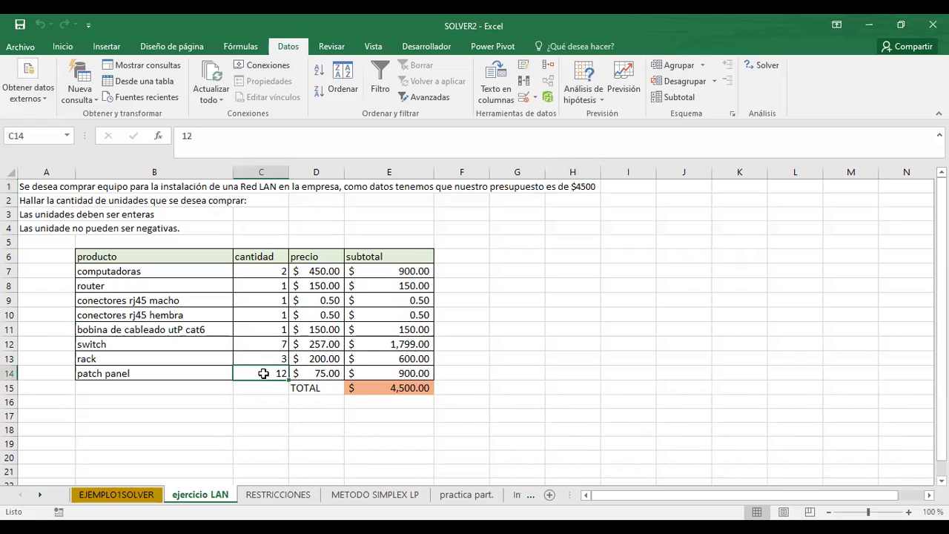
pyautogui.write('1')
pyautogui.press('Return')
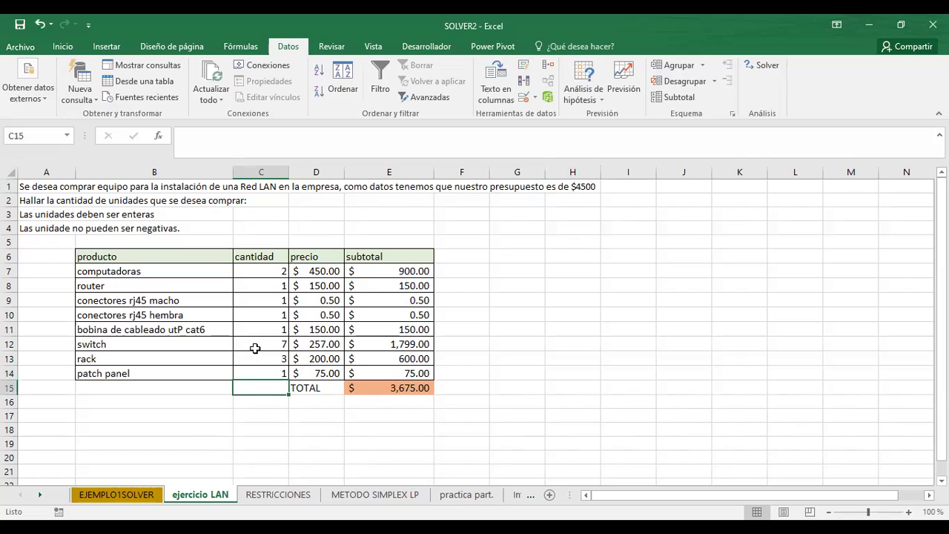
pyautogui.click(263, 270)
pyautogui.write('3')
pyautogui.press('Return')
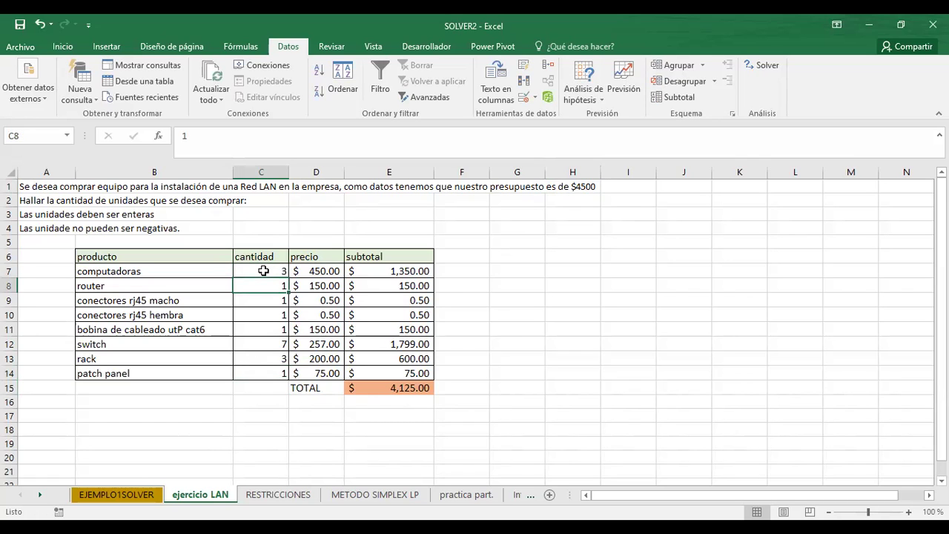
pyautogui.click(263, 271)
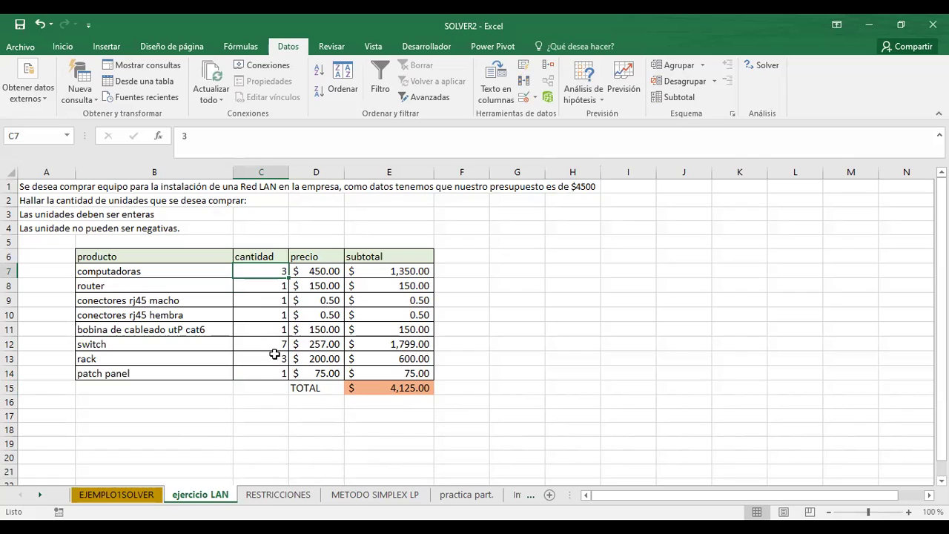
# - Set 1 rack, 2 cable spools and 4 computadoras, bringing the total to $4,325.00
pyautogui.click(276, 359)
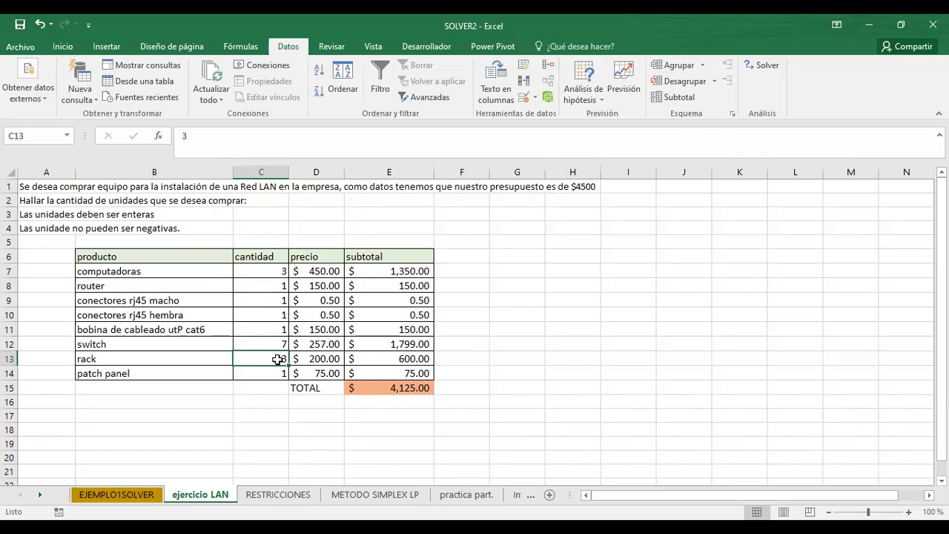
pyautogui.write('1')
pyautogui.press('Return')
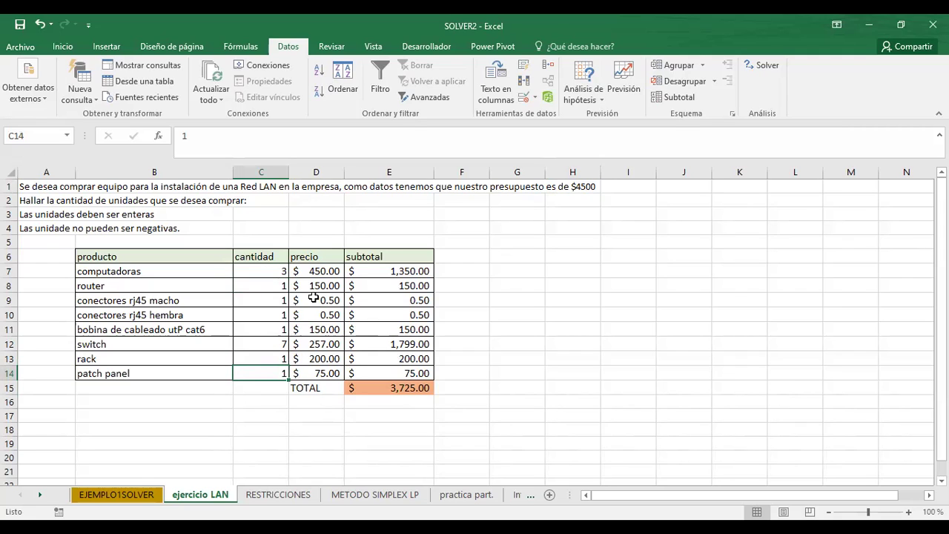
pyautogui.click(265, 335)
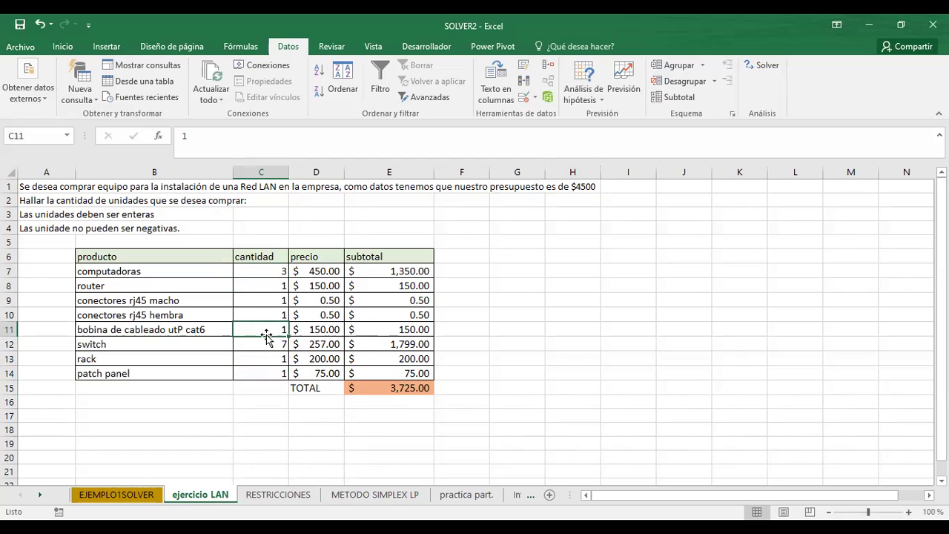
pyautogui.press('Delete')
pyautogui.write('2')
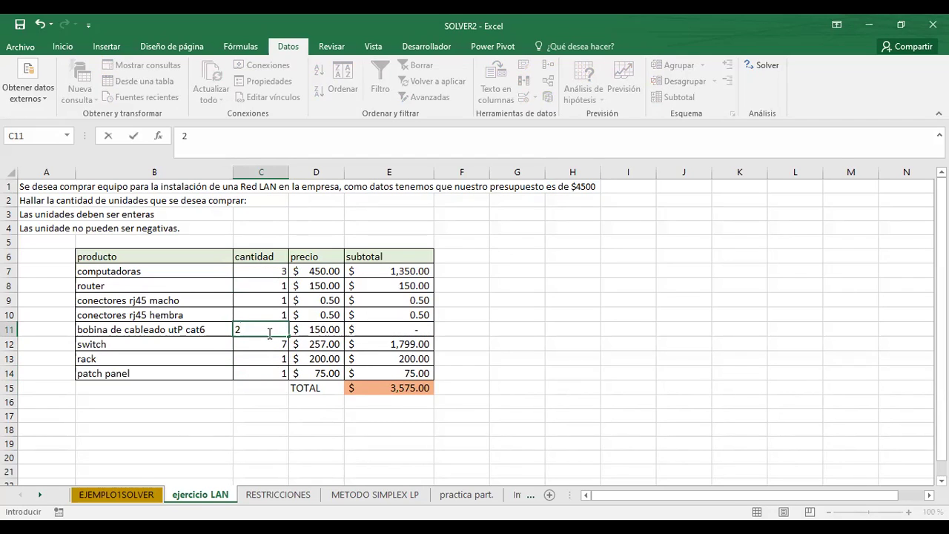
pyautogui.press('Return')
pyautogui.click(265, 272)
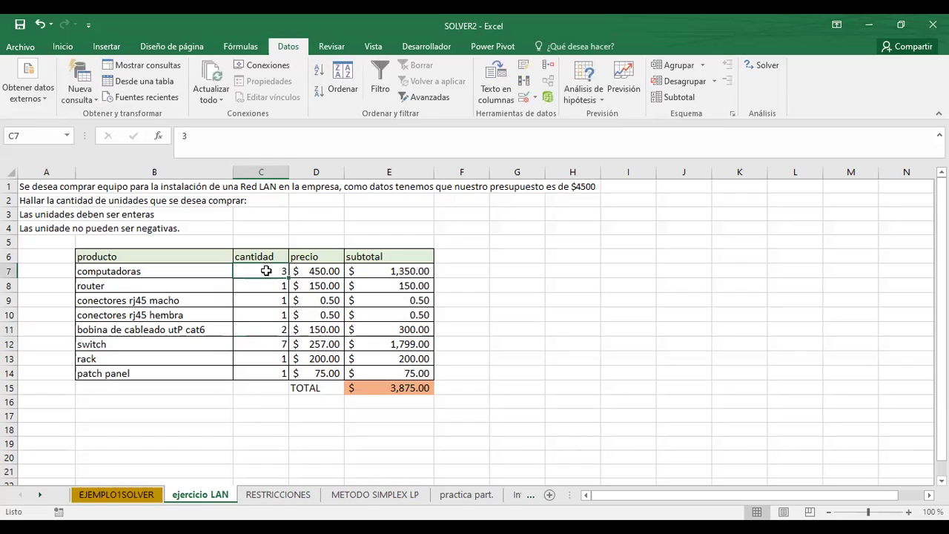
pyautogui.write('4')
pyautogui.press('Return')
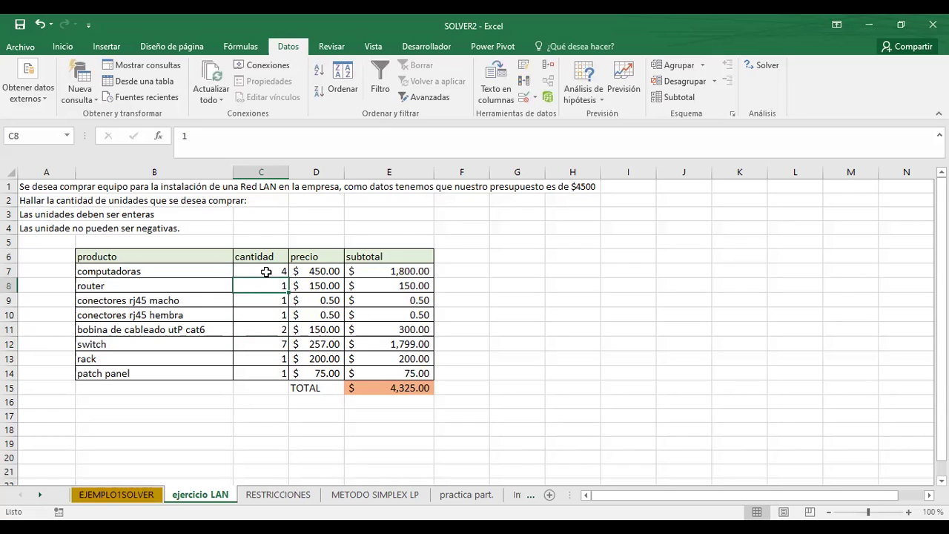
# - Enter 5 as the computadoras quantity in C7, raising the total to $4,775.00
pyautogui.click(266, 272)
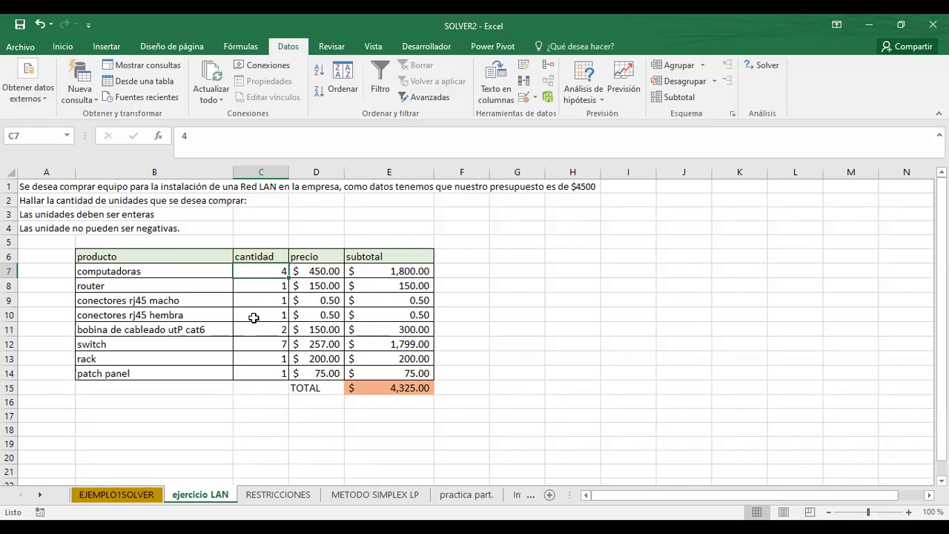
pyautogui.click(259, 285)
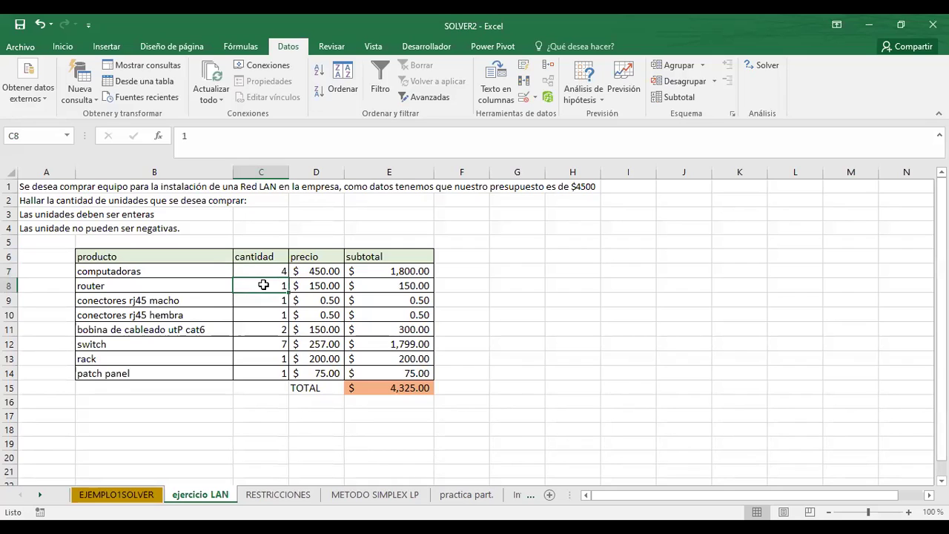
pyautogui.click(261, 271)
pyautogui.write('5')
pyautogui.press('Return')
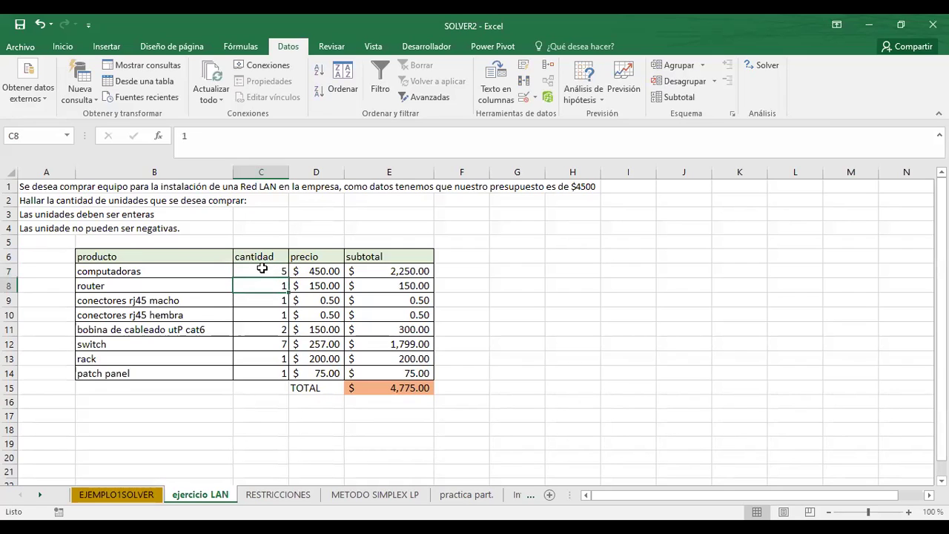
pyautogui.click(261, 271)
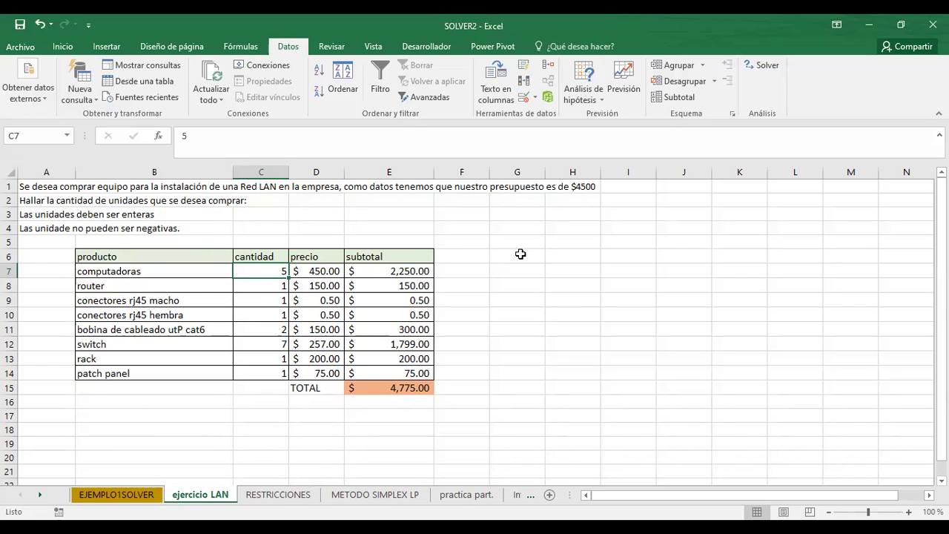
# - Open Solver and add a constraint fixing the rack quantity $C$13 = 1
pyautogui.click(764, 66)
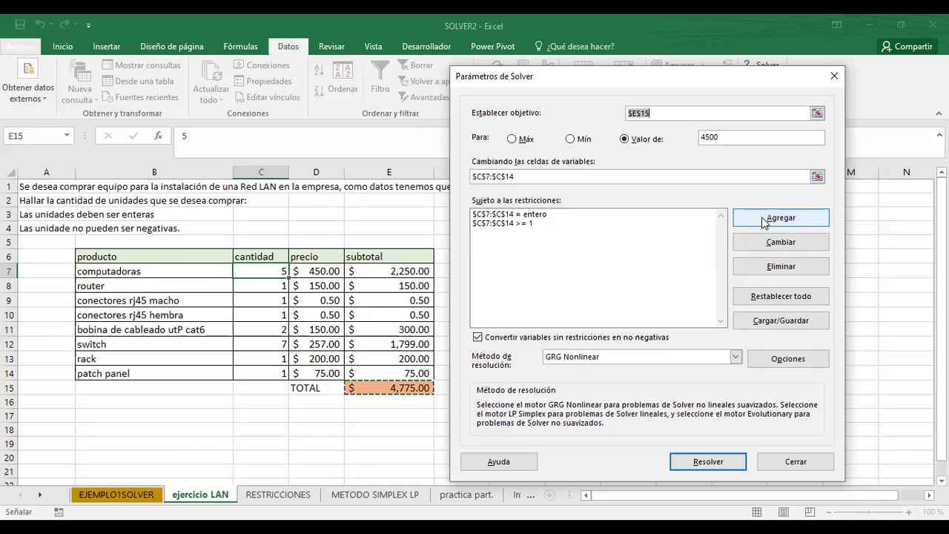
pyautogui.click(763, 219)
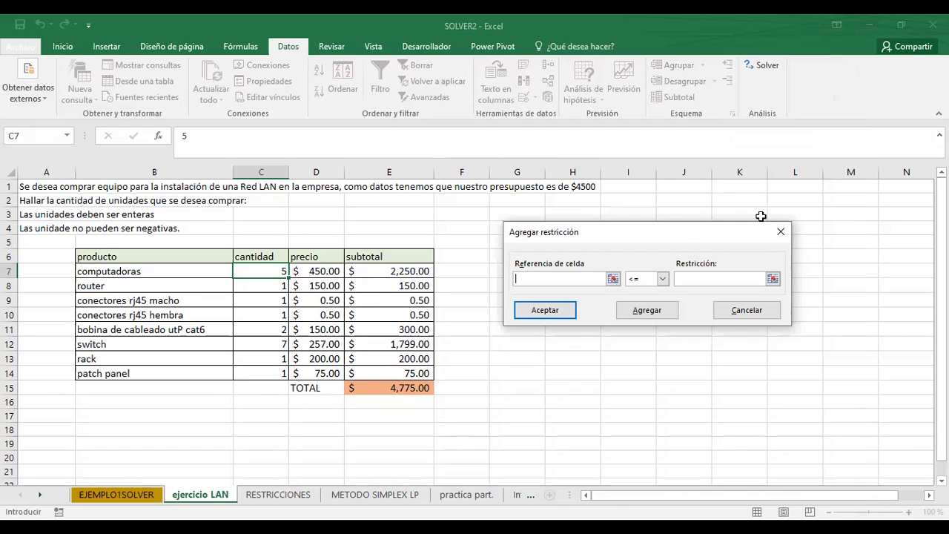
pyautogui.click(252, 357)
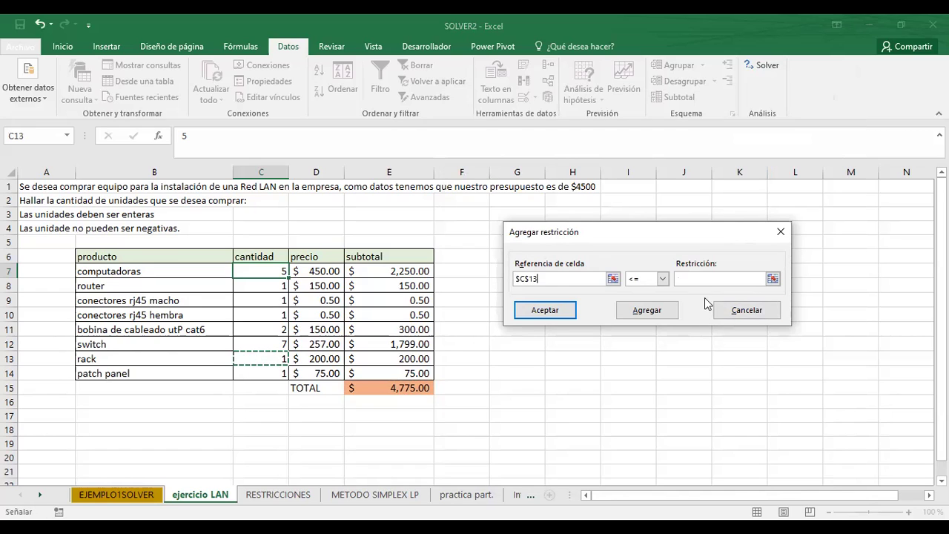
pyautogui.click(662, 279)
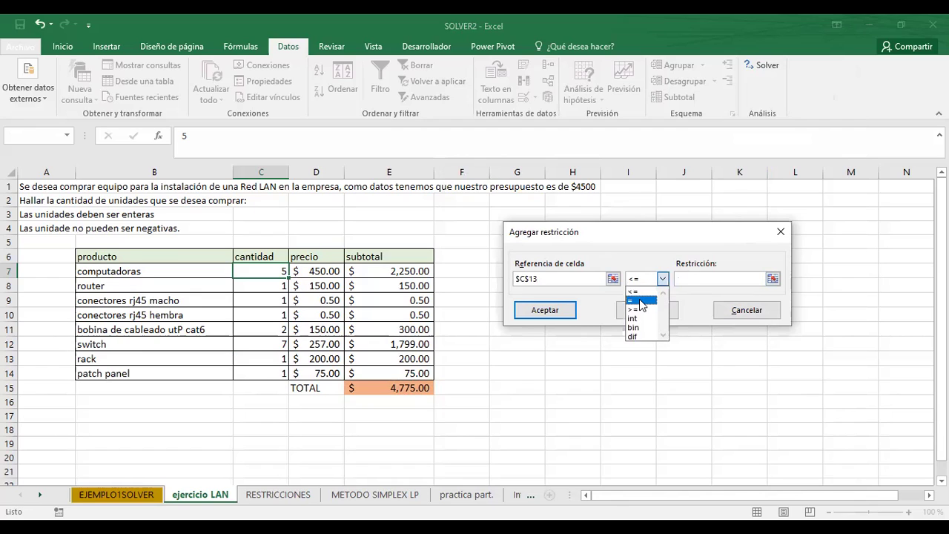
pyautogui.click(639, 302)
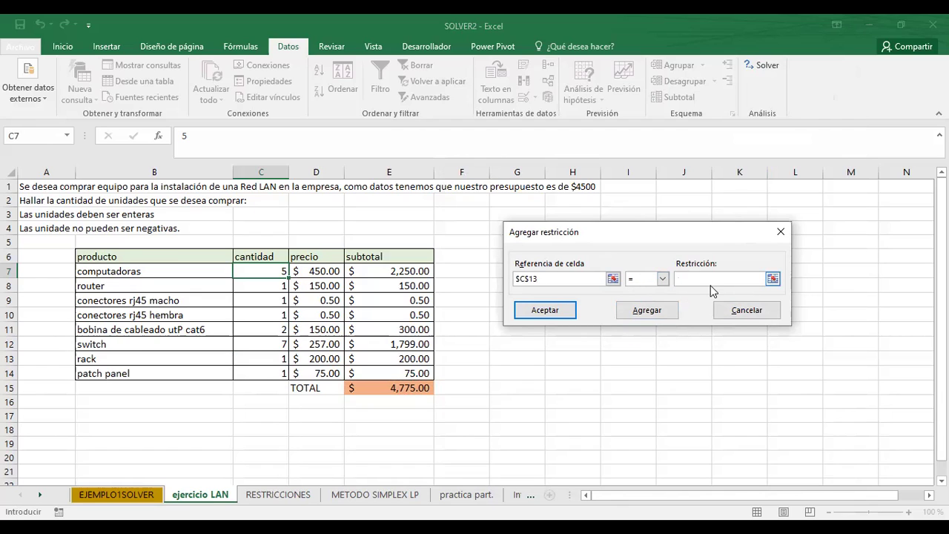
pyautogui.write('1')
pyautogui.click(659, 317)
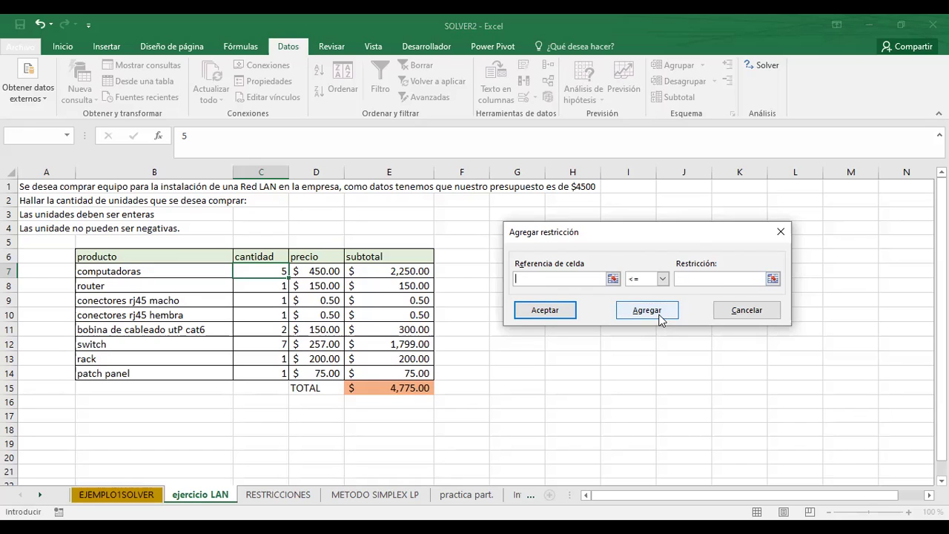
# - Add a constraint fixing the patch panel quantity $C$14 = 1
pyautogui.click(256, 373)
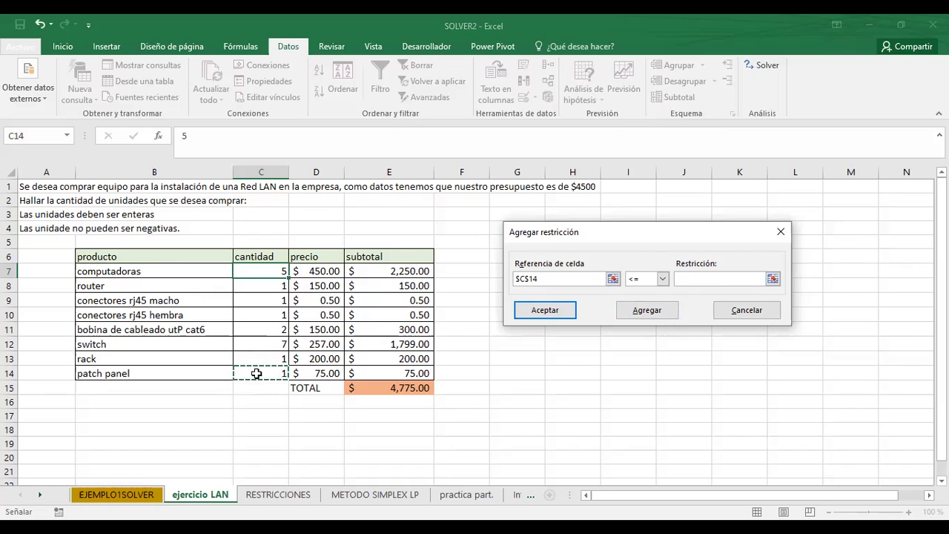
pyautogui.click(662, 280)
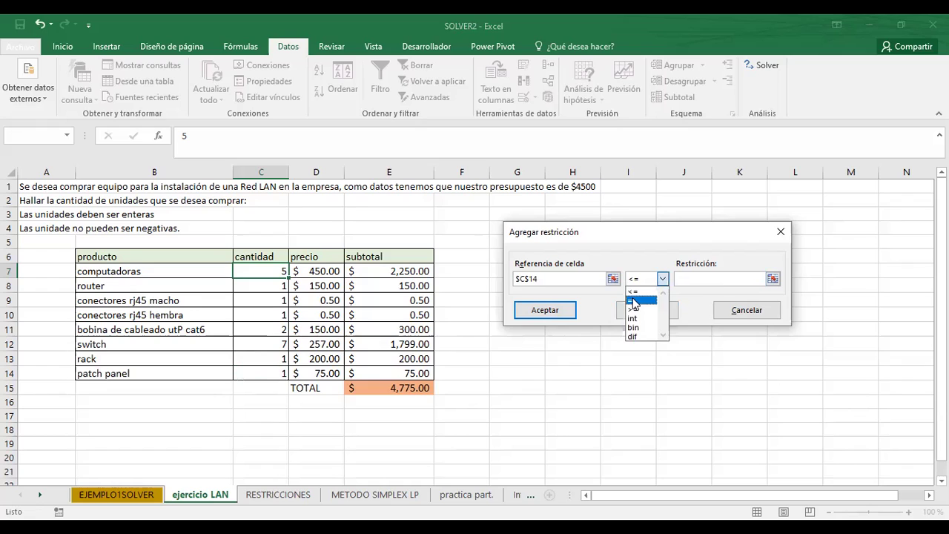
pyautogui.click(634, 301)
pyautogui.write('1')
pyautogui.click(635, 314)
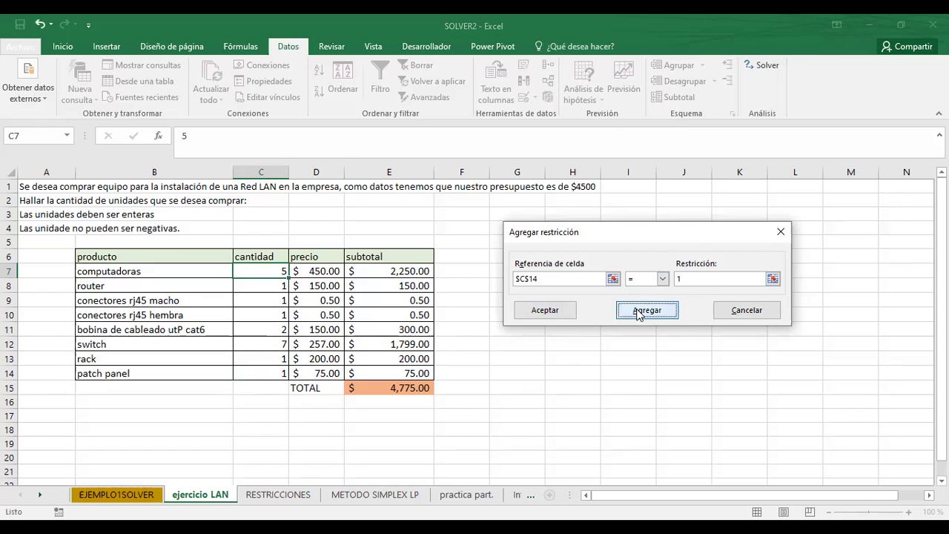
# - Run Solver with the new constraints and keep its $4,500.00 solution
pyautogui.click(780, 232)
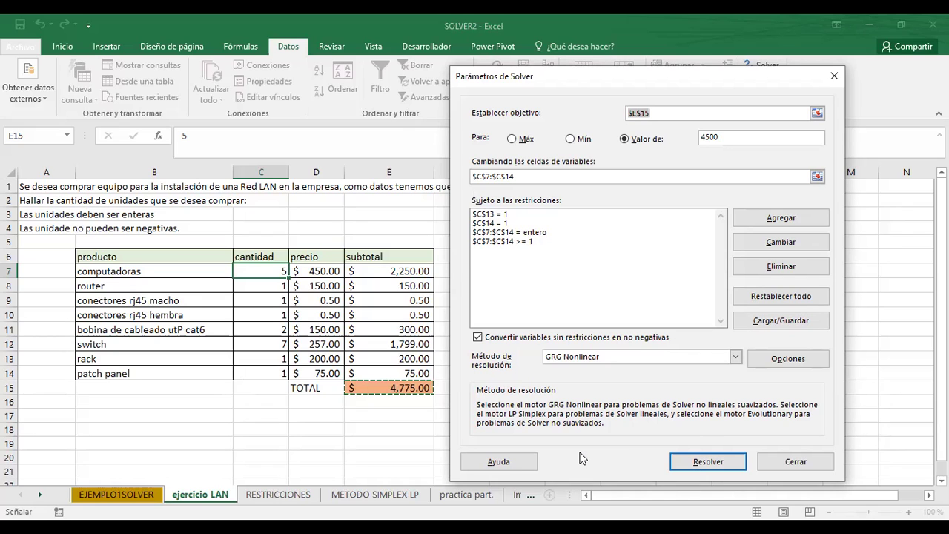
pyautogui.click(705, 463)
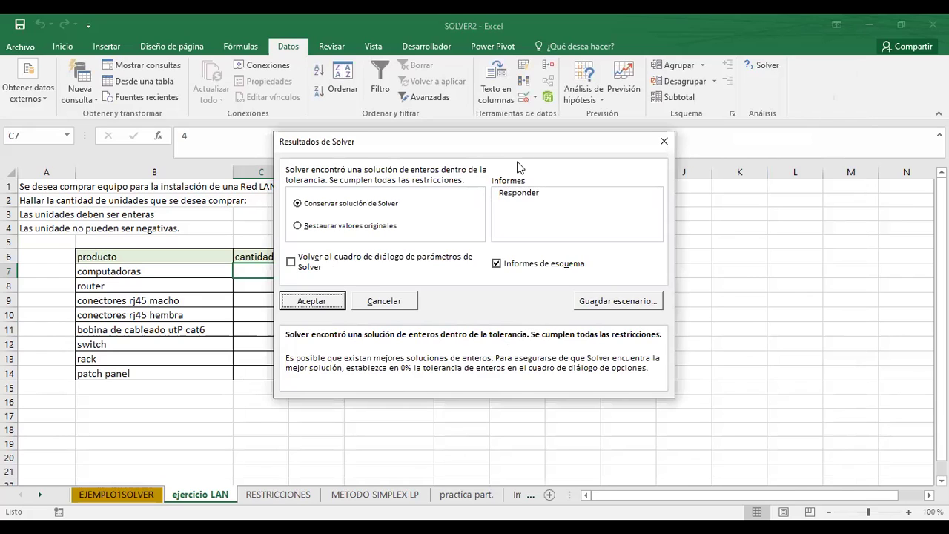
pyautogui.click(495, 265)
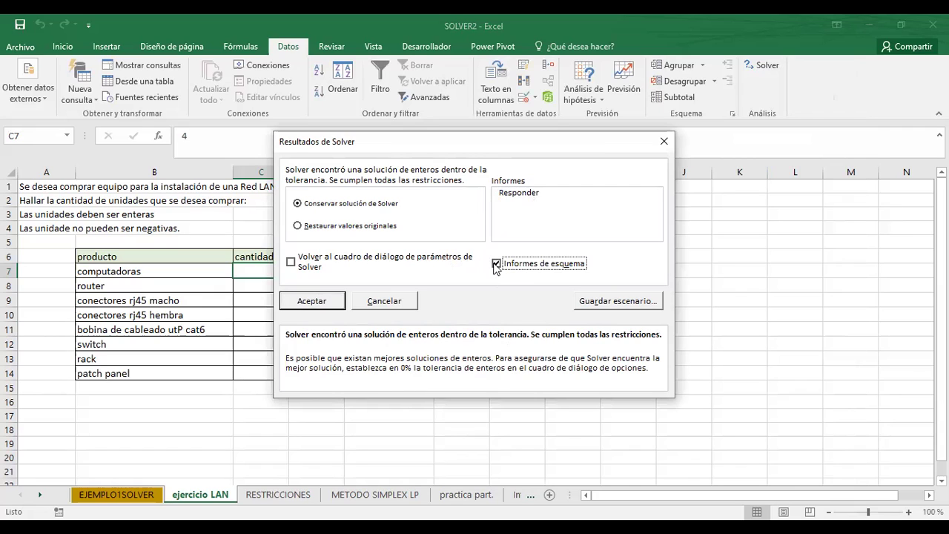
pyautogui.click(300, 300)
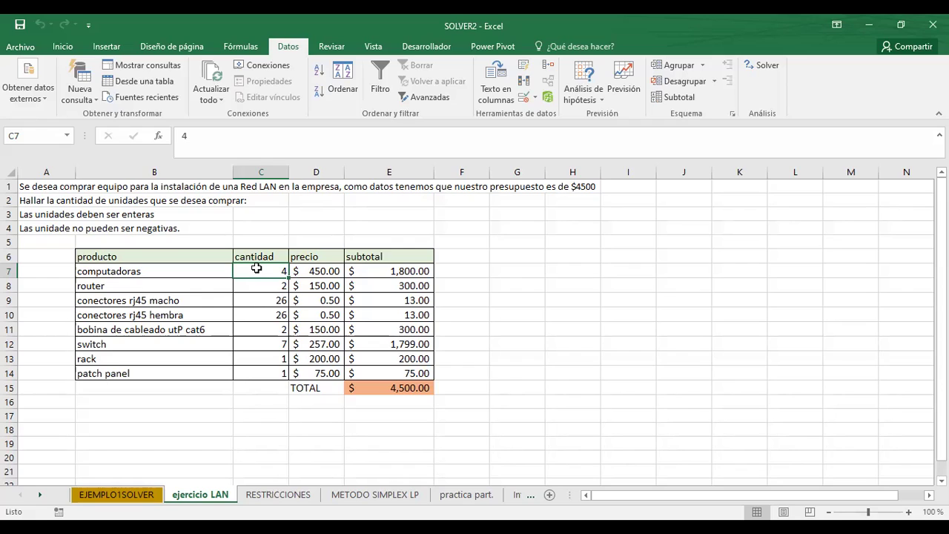
# - Check the resulting patch panel and rack quantity cells
pyautogui.click(258, 359)
pyautogui.click(258, 370)
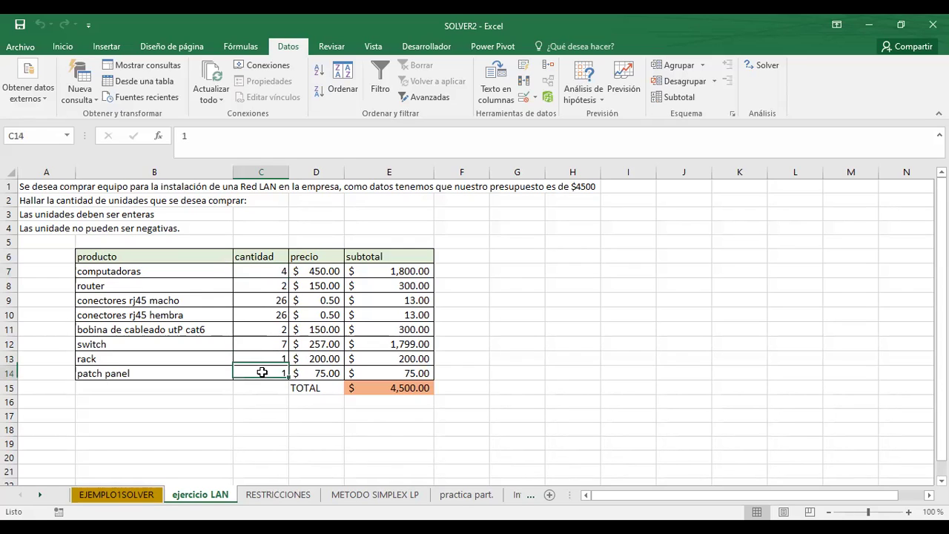
pyautogui.click(258, 357)
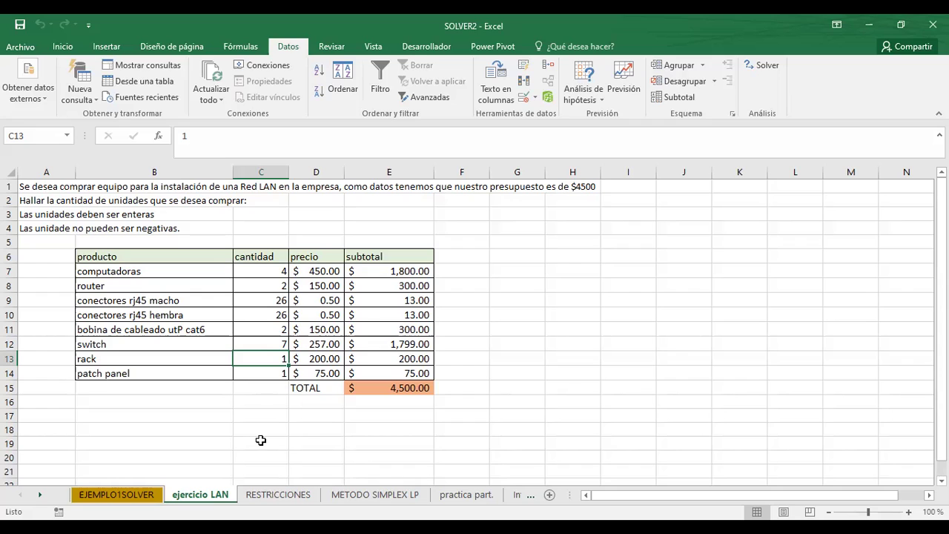
# - On the RESTRICCIONES sheet, change the '2 usb' minimum entry to '1 usb'
pyautogui.click(278, 493)
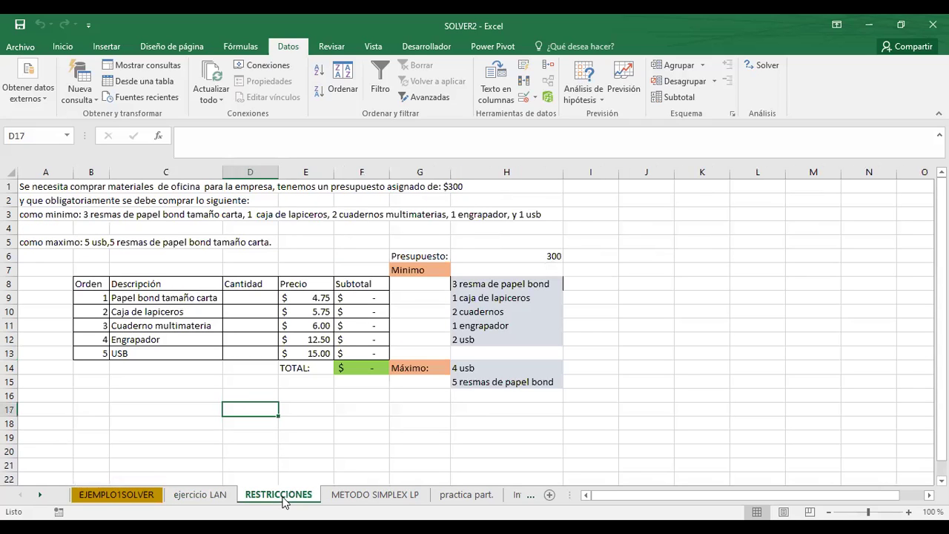
pyautogui.click(705, 364)
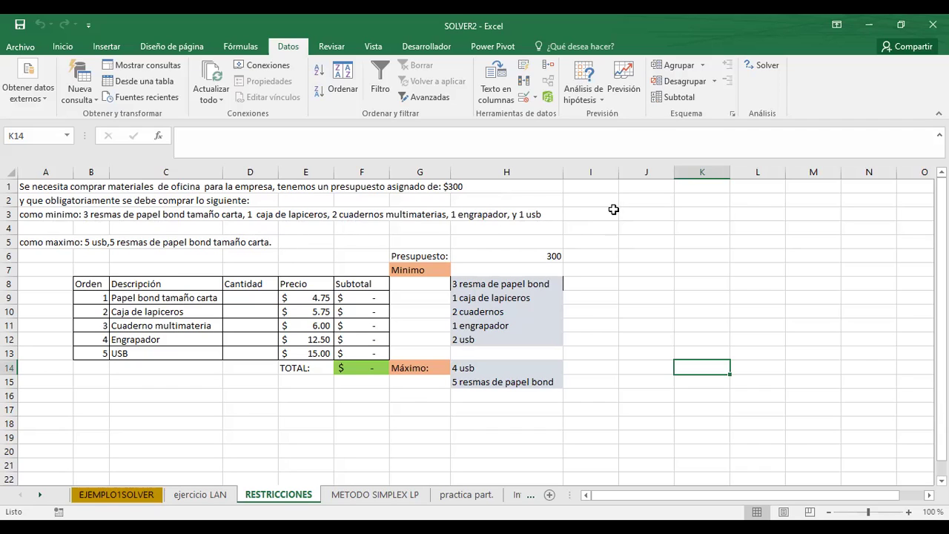
pyautogui.click(471, 341)
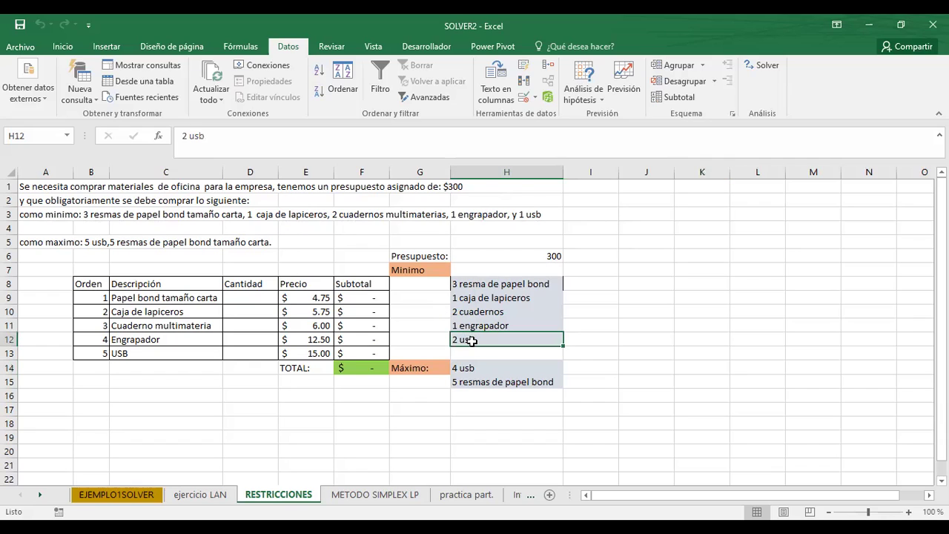
pyautogui.doubleClick(473, 341)
pyautogui.press('Left')
pyautogui.press('Left')
pyautogui.press('Left')
pyautogui.press('Left')
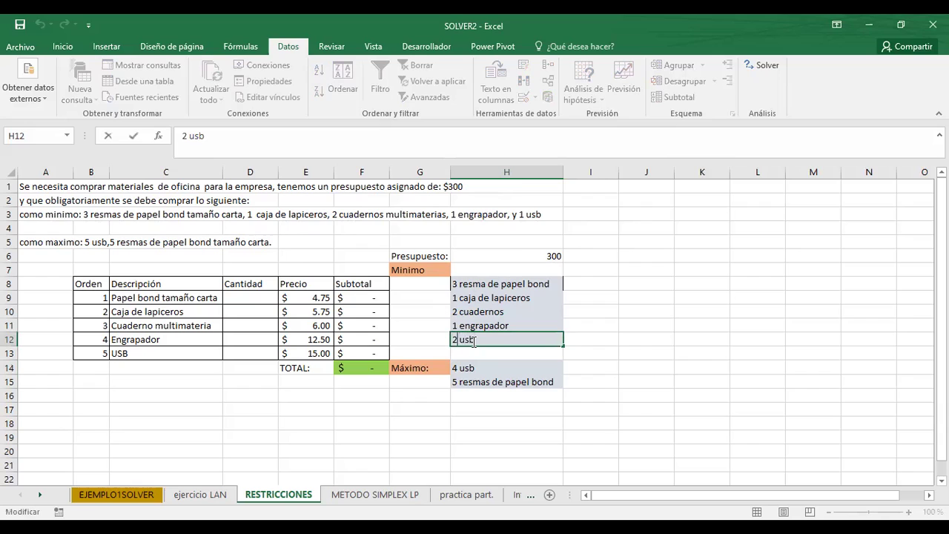
pyautogui.press('BackSpace')
pyautogui.write('1')
pyautogui.press('Return')
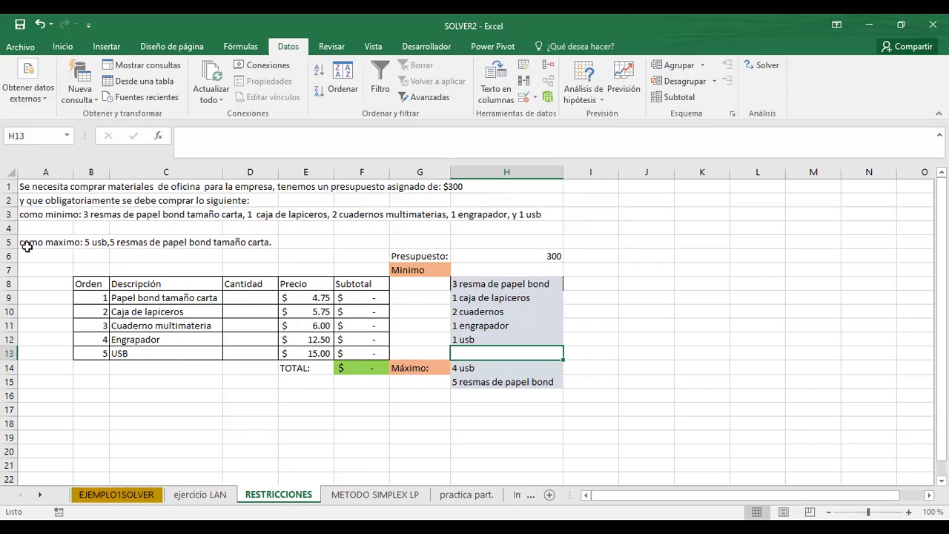
# - Undo and redo the usb edit to compare, keeping the 1 usb minimum
pyautogui.click(41, 25)
pyautogui.click(703, 342)
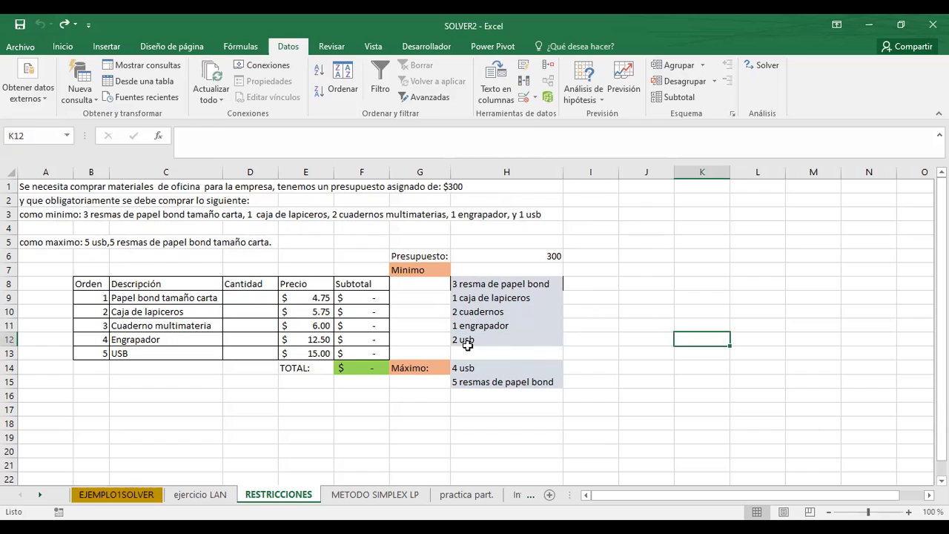
pyautogui.click(65, 24)
pyautogui.click(695, 275)
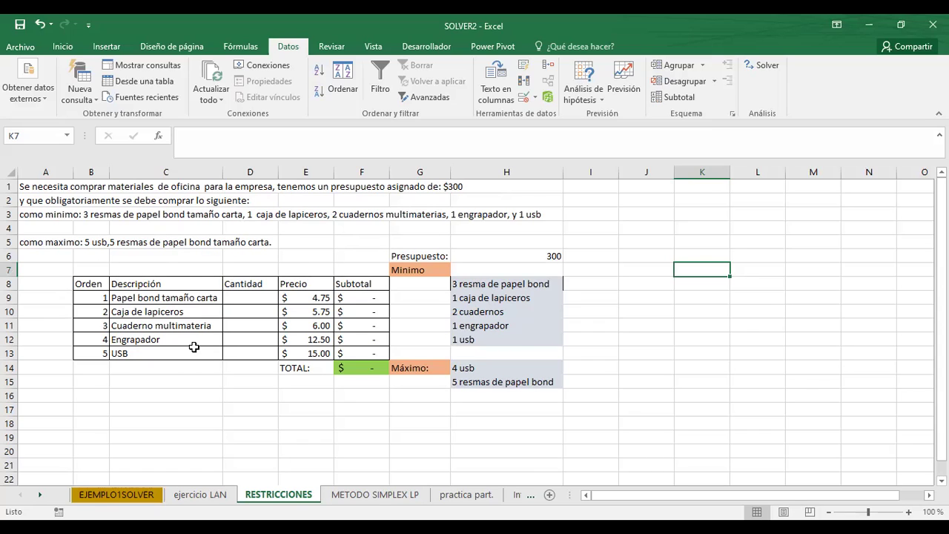
pyautogui.click(675, 311)
pyautogui.click(518, 255)
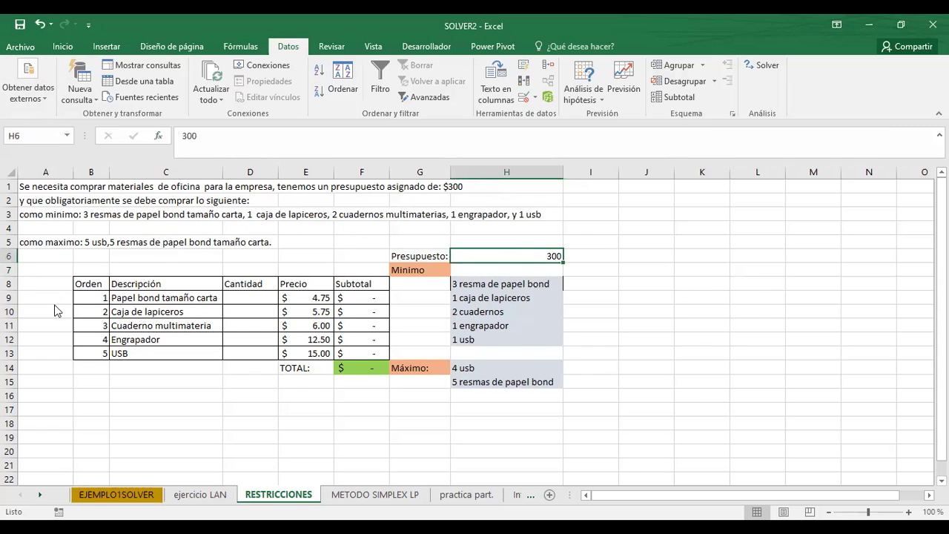
# - Fill the 300 budget cell with a light gold theme colour
pyautogui.click(62, 45)
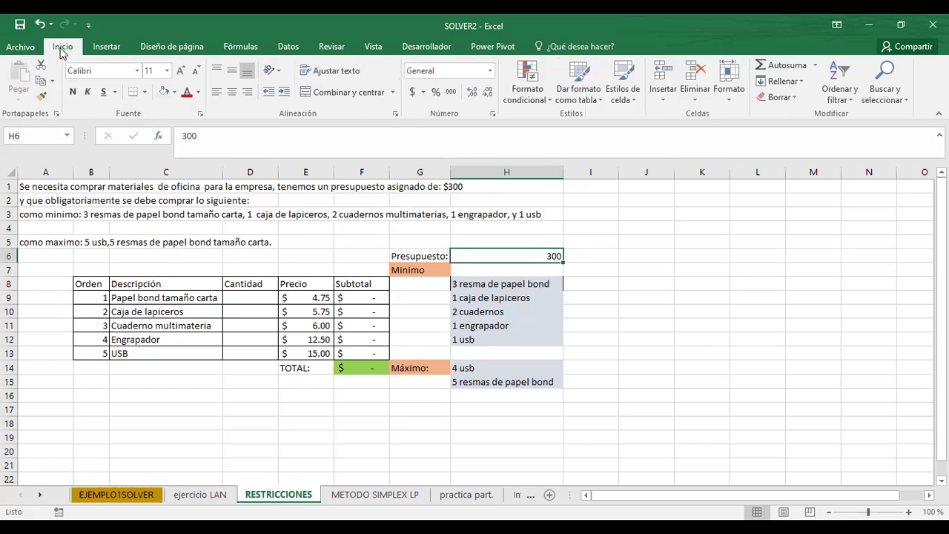
pyautogui.click(176, 94)
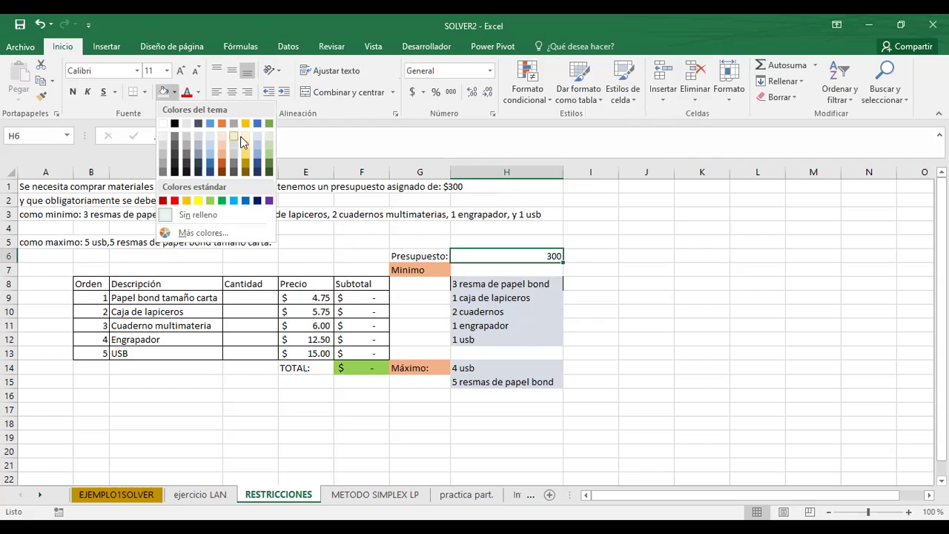
pyautogui.click(246, 135)
pyautogui.click(691, 269)
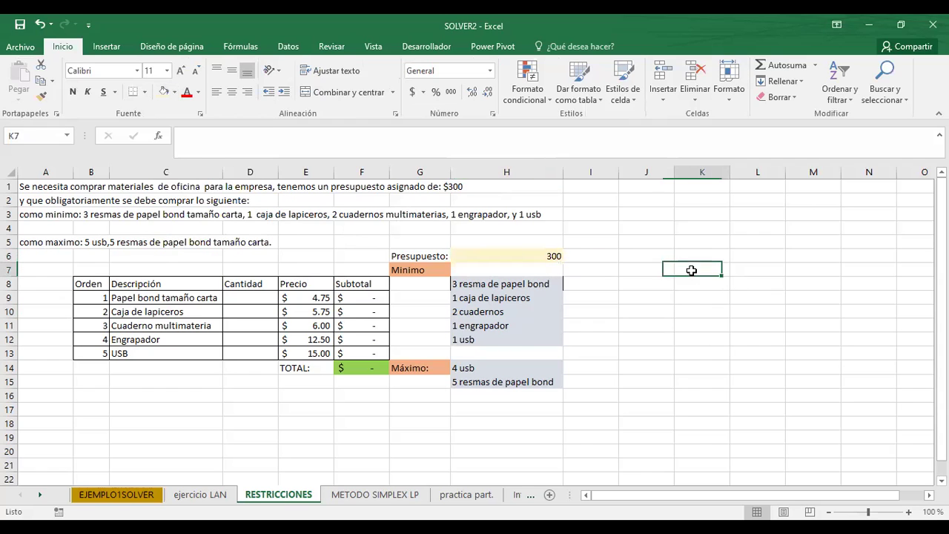
pyautogui.click(253, 295)
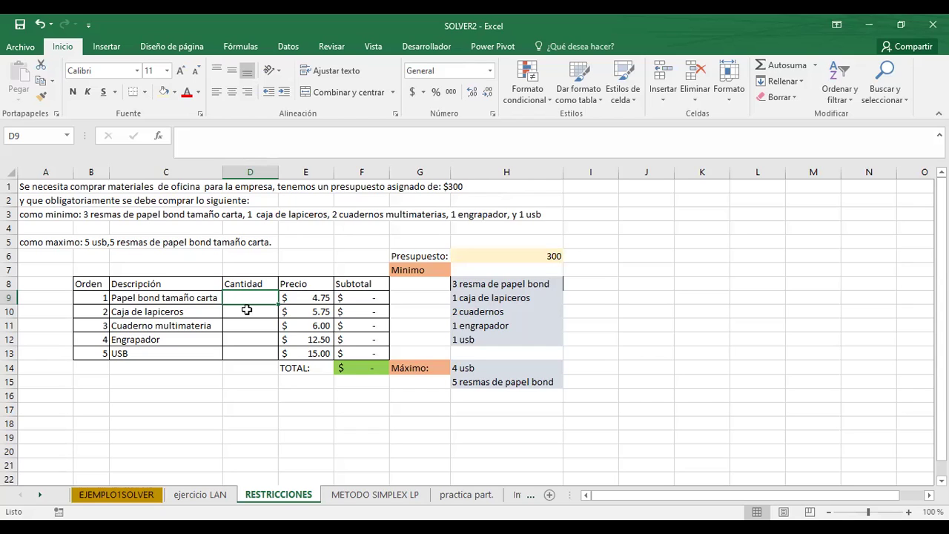
# - Enter quantities 5, 6, 8, 10 and 5 for paper, pens, notebooks, staplers and USB
pyautogui.write('5')
pyautogui.press('Return')
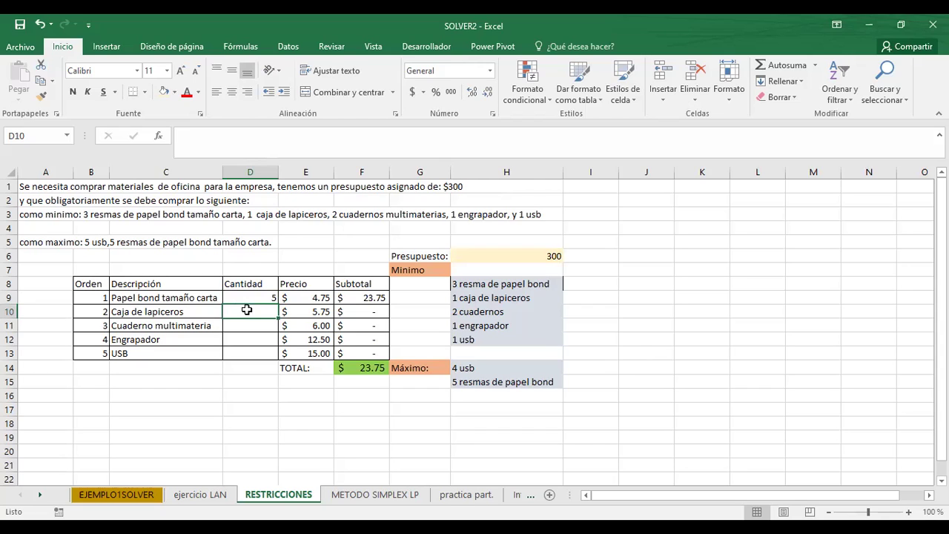
pyautogui.press('Up')
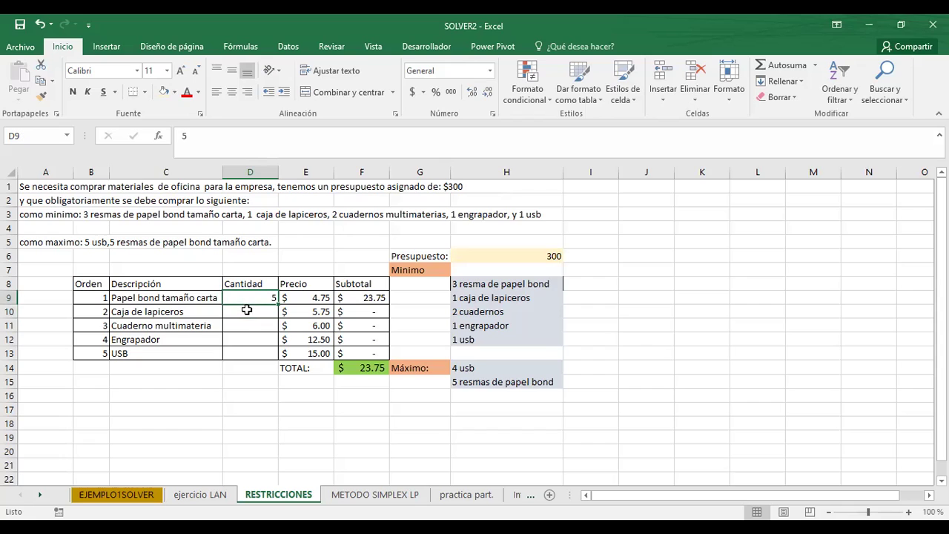
pyautogui.click(247, 310)
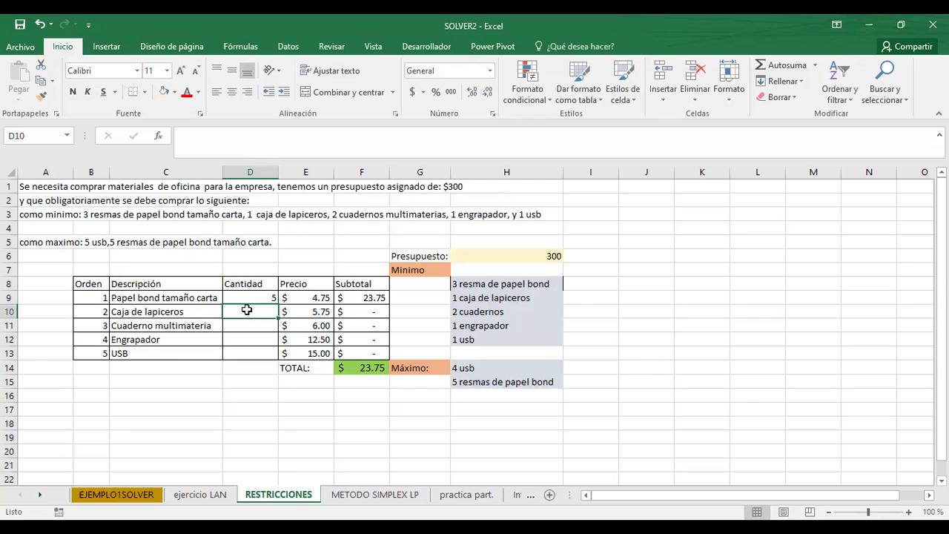
pyautogui.write('6')
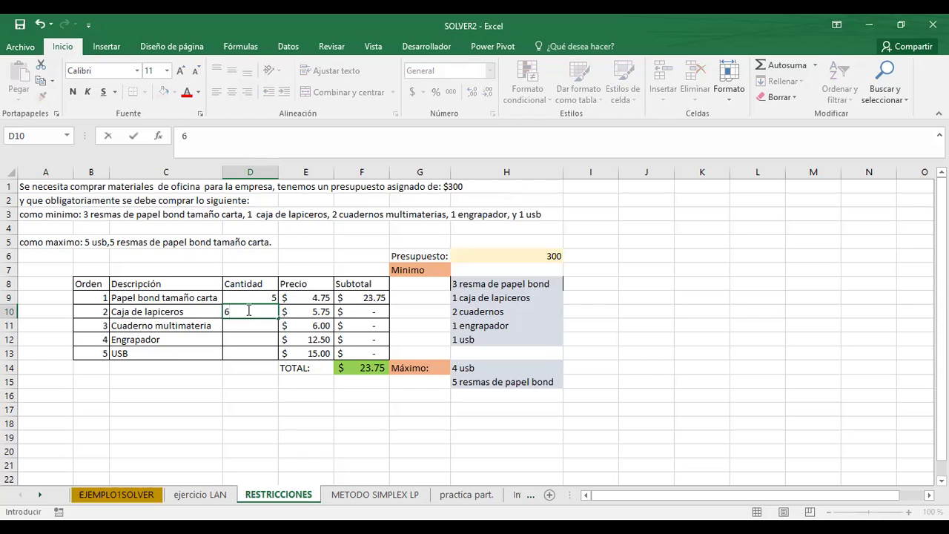
pyautogui.press('Return')
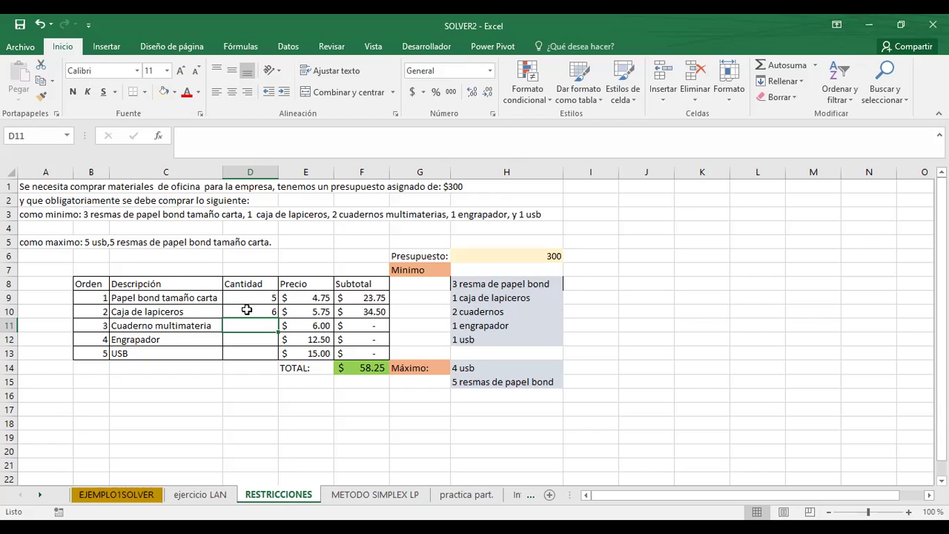
pyautogui.write('8')
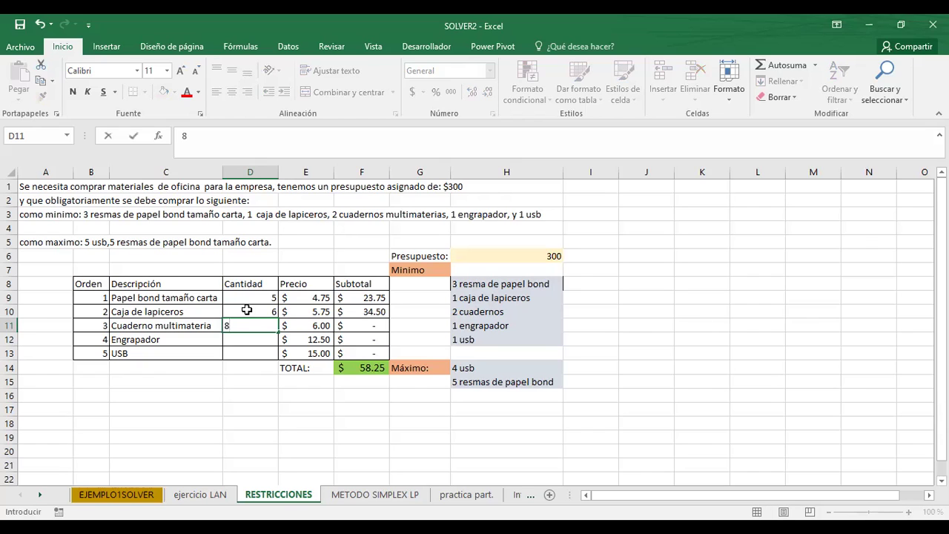
pyautogui.press('Return')
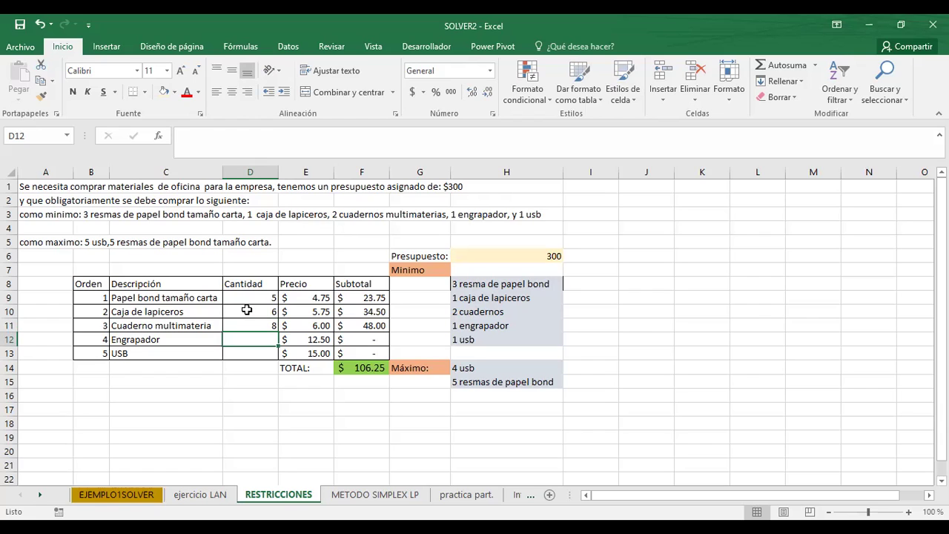
pyautogui.write('10')
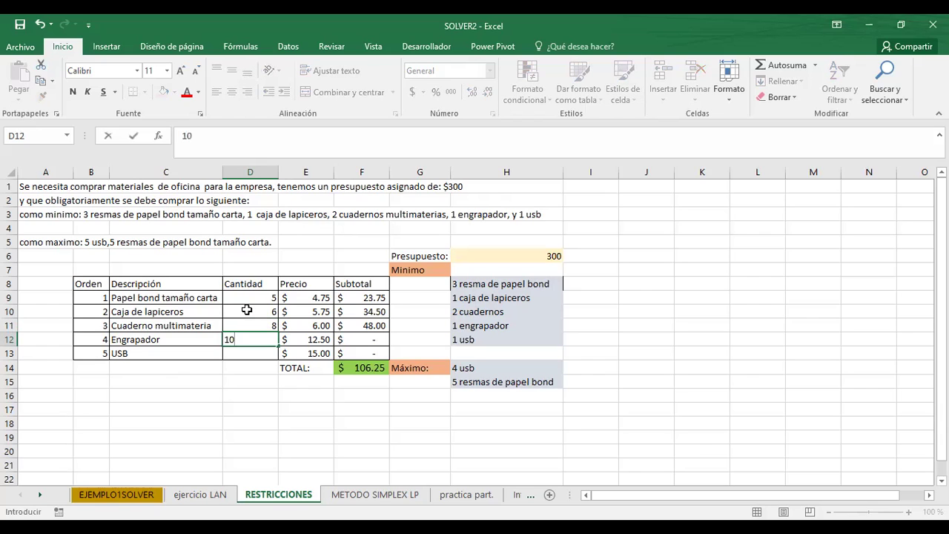
pyautogui.press('Return')
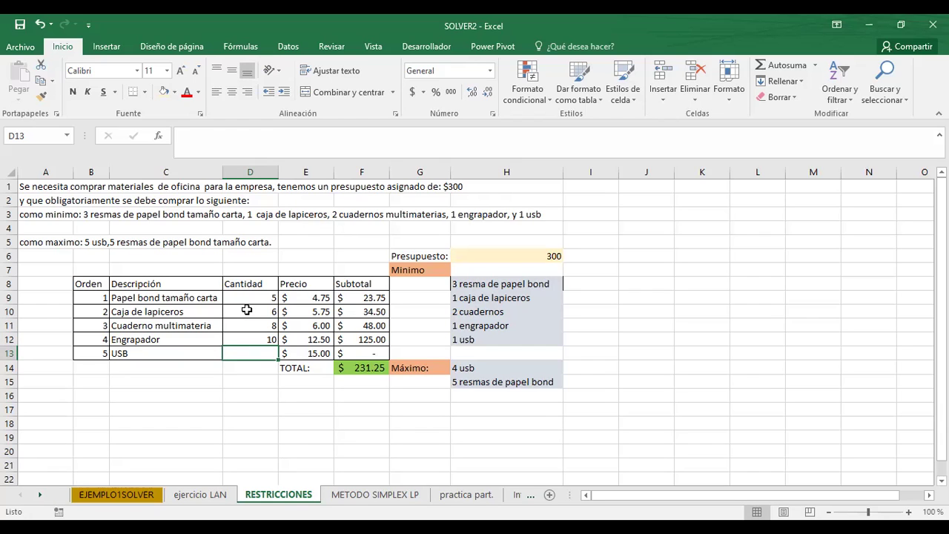
pyautogui.write('5')
pyautogui.press('Up')
pyautogui.press('Up')
pyautogui.press('Up')
pyautogui.press('Up')
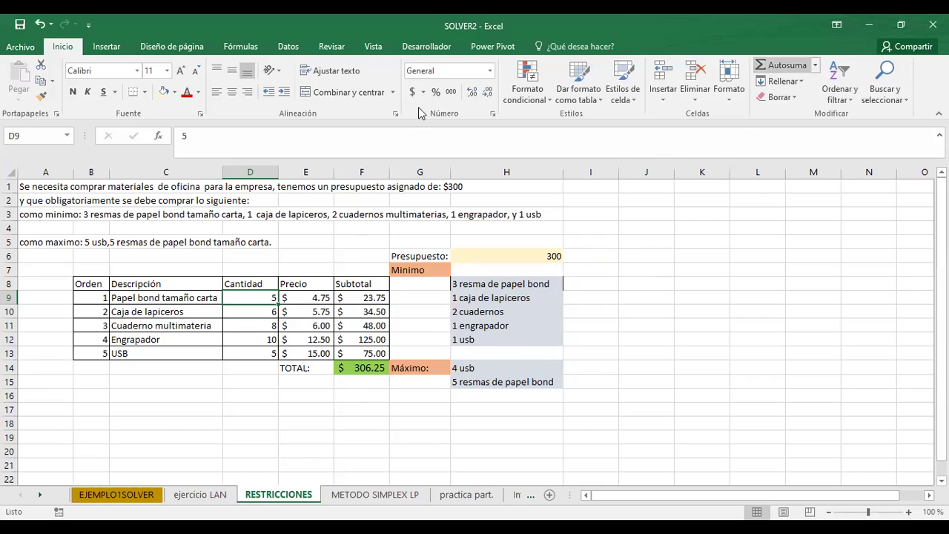
# - Open Solver and set the objective to the TOTAL cell $F$14
pyautogui.click(293, 49)
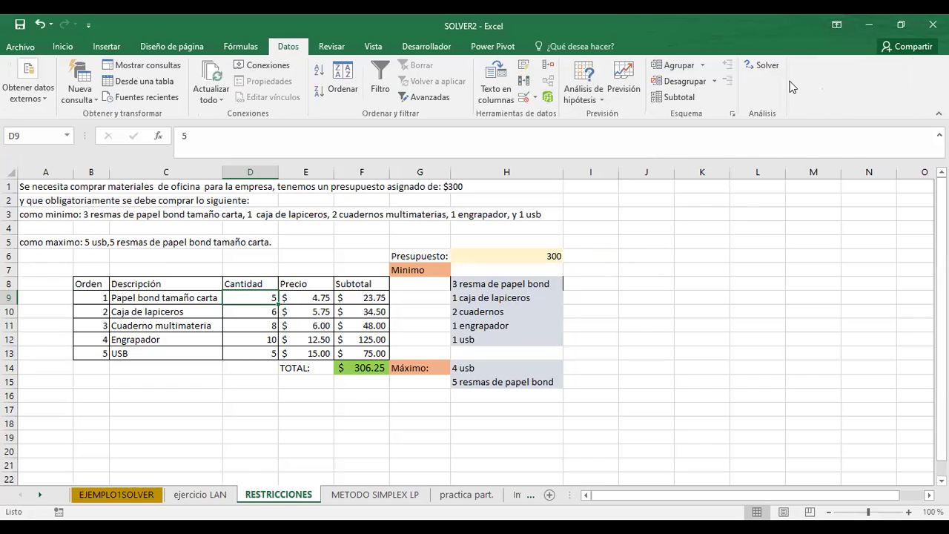
pyautogui.click(753, 65)
pyautogui.click(735, 137)
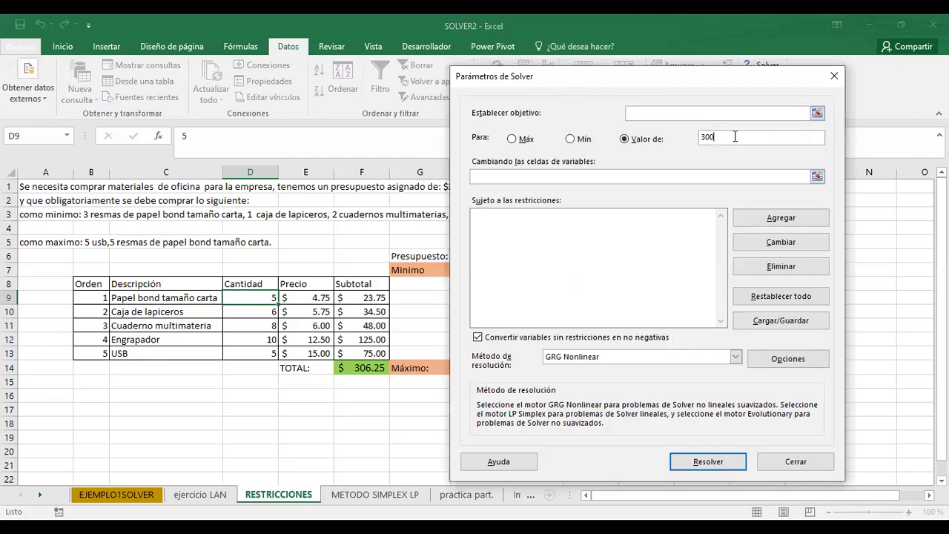
pyautogui.press('BackSpace')
pyautogui.press('BackSpace')
pyautogui.press('BackSpace')
pyautogui.moveTo(583, 80); pyautogui.dragTo(590, 86)
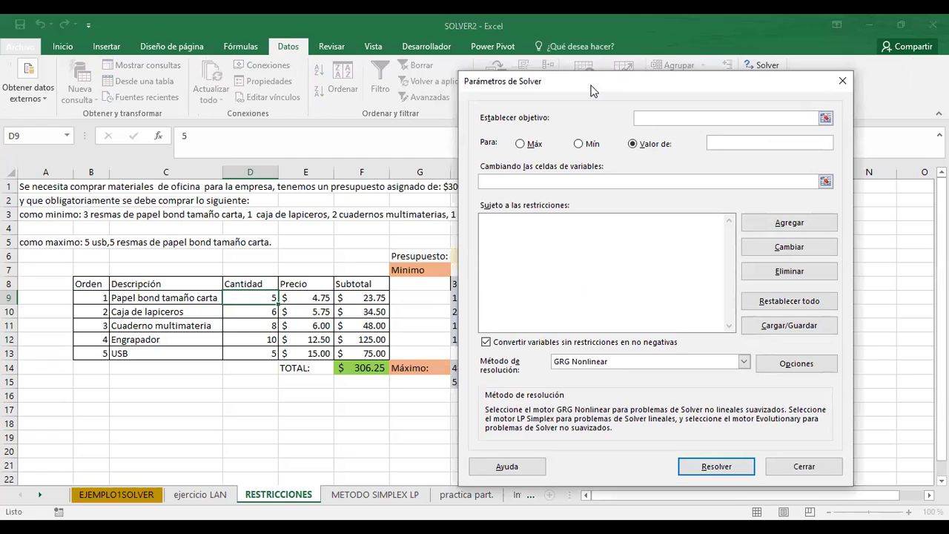
pyautogui.click(824, 120)
pyautogui.click(355, 368)
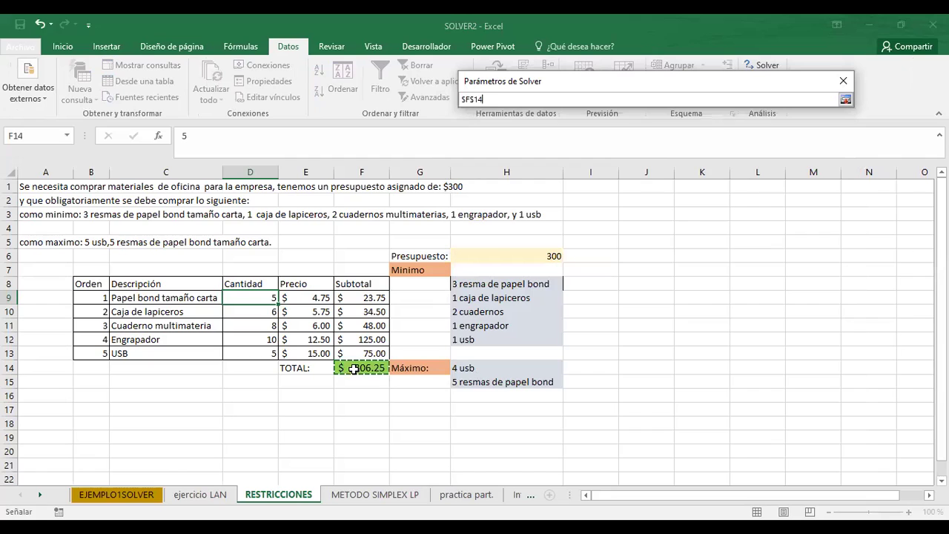
pyautogui.click(845, 99)
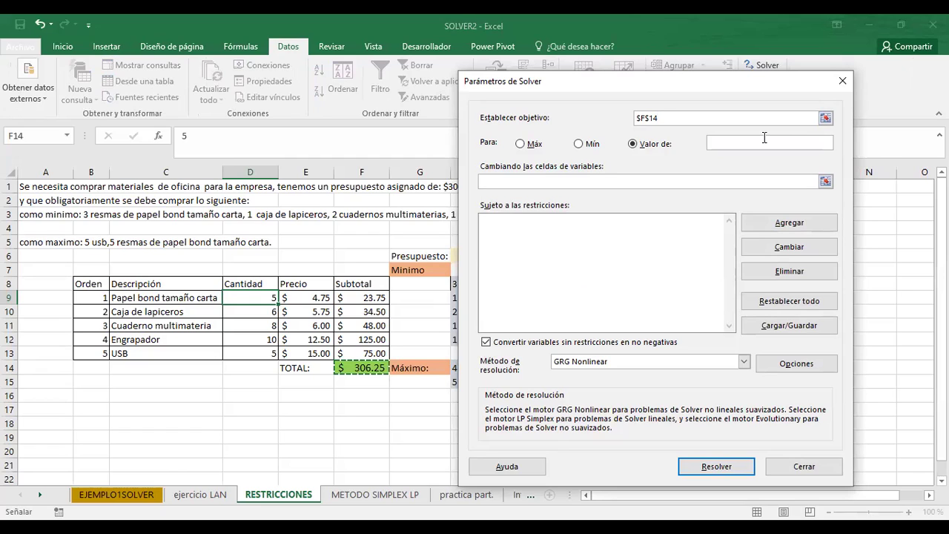
# - Set the target value to 300 and choose quantity cells $D$9:$D$13 as variables
pyautogui.click(753, 143)
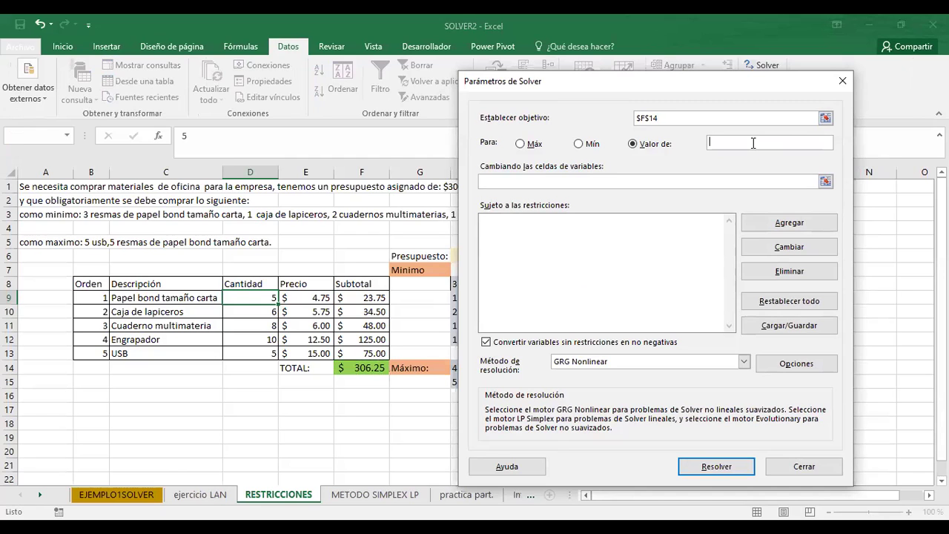
pyautogui.write('300')
pyautogui.click(784, 180)
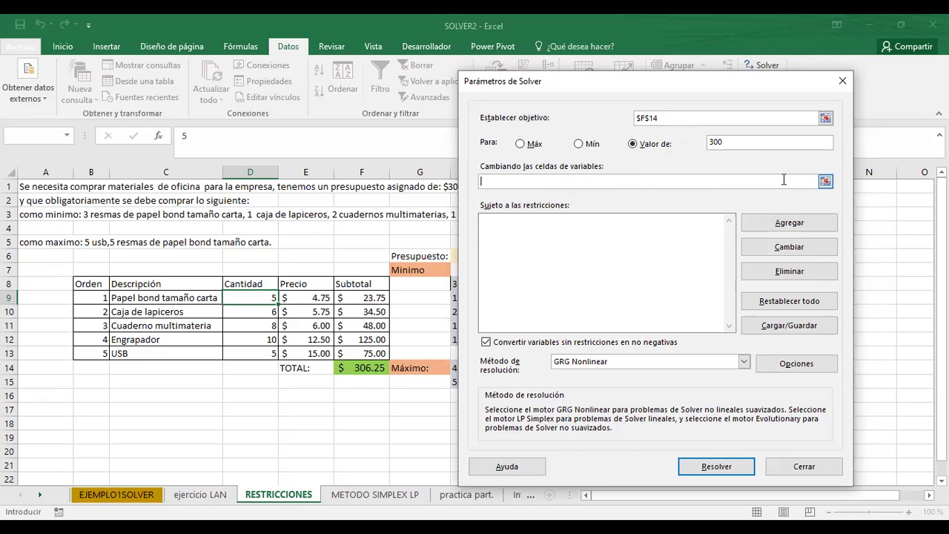
pyautogui.moveTo(262, 300); pyautogui.dragTo(273, 360)
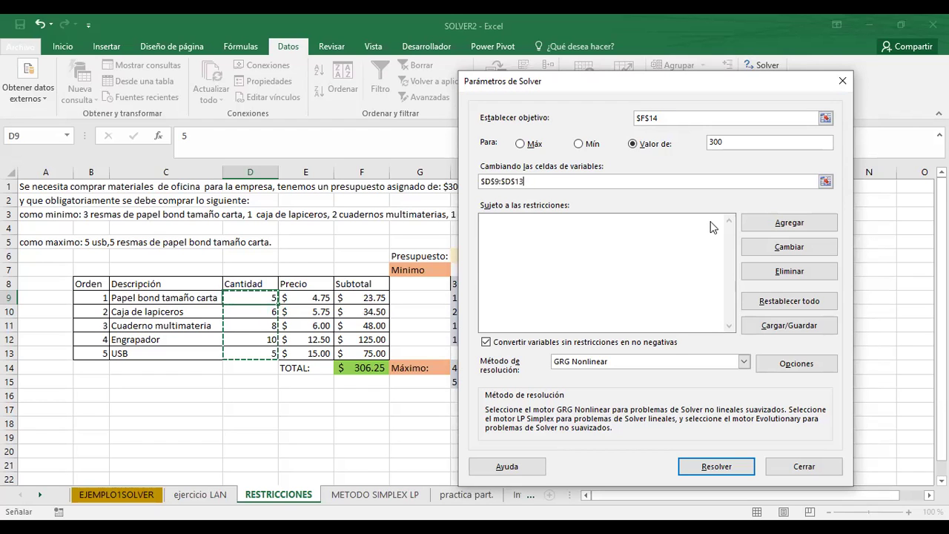
# - Open Solver's Add Constraint dialog and clear the mistaken $D$12 reference so the form is blank
pyautogui.click(745, 223)
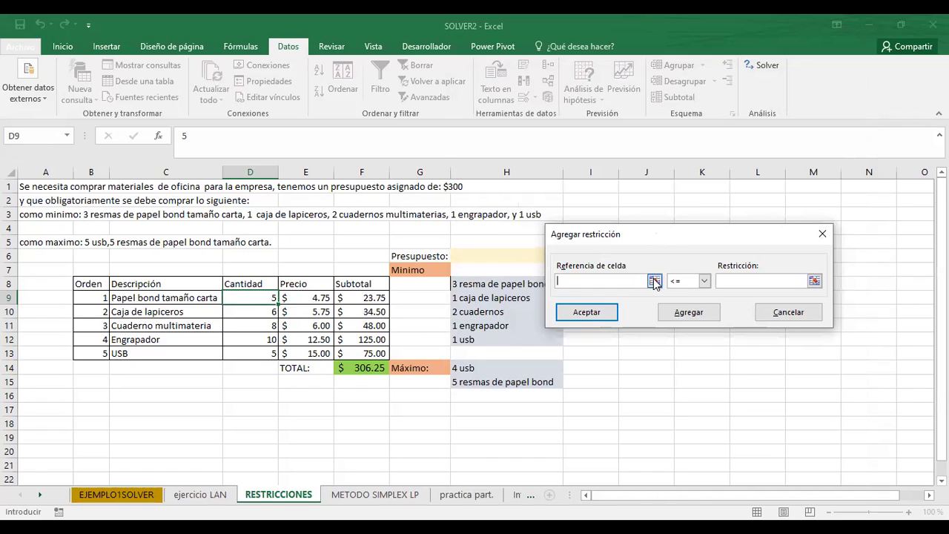
pyautogui.click(257, 338)
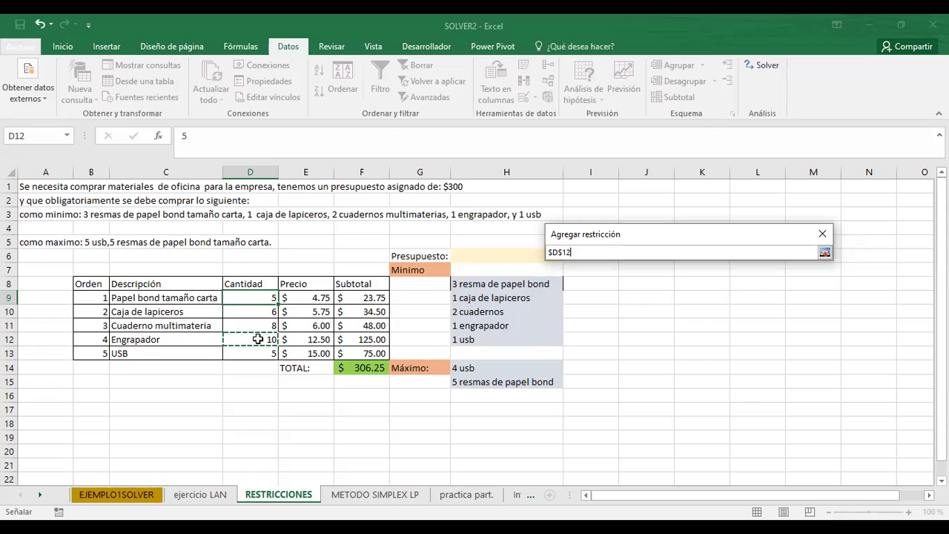
pyautogui.press('BackSpace')
pyautogui.press('BackSpace')
pyautogui.press('BackSpace')
pyautogui.press('BackSpace')
pyautogui.press('BackSpace')
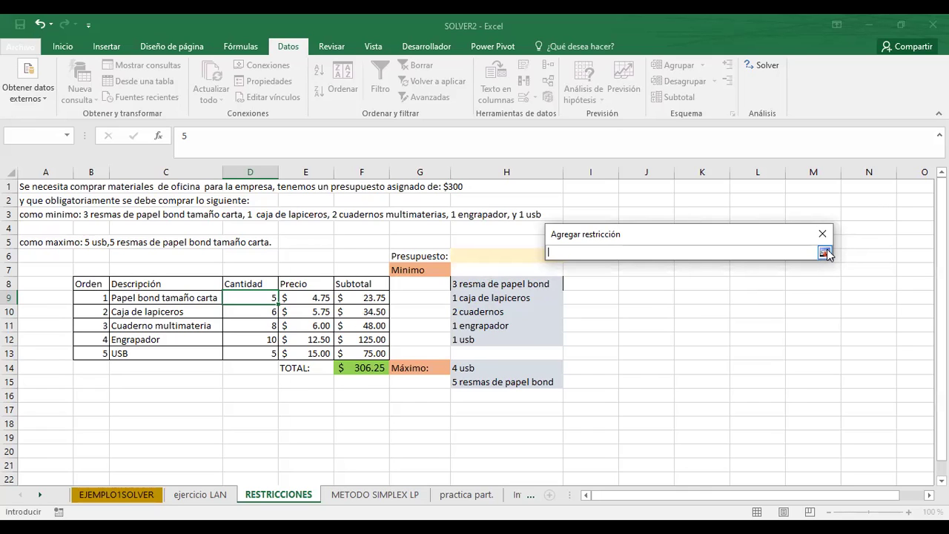
pyautogui.click(825, 252)
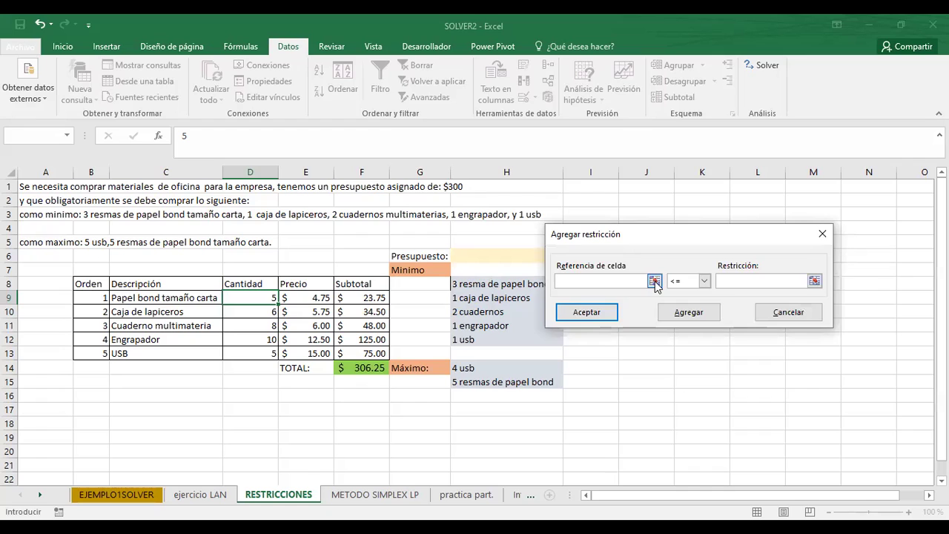
# - Add the constraint $D$9:$D$13 int so all five quantities are whole numbers
pyautogui.click(654, 281)
pyautogui.click(252, 298)
pyautogui.moveTo(255, 310); pyautogui.dragTo(252, 356)
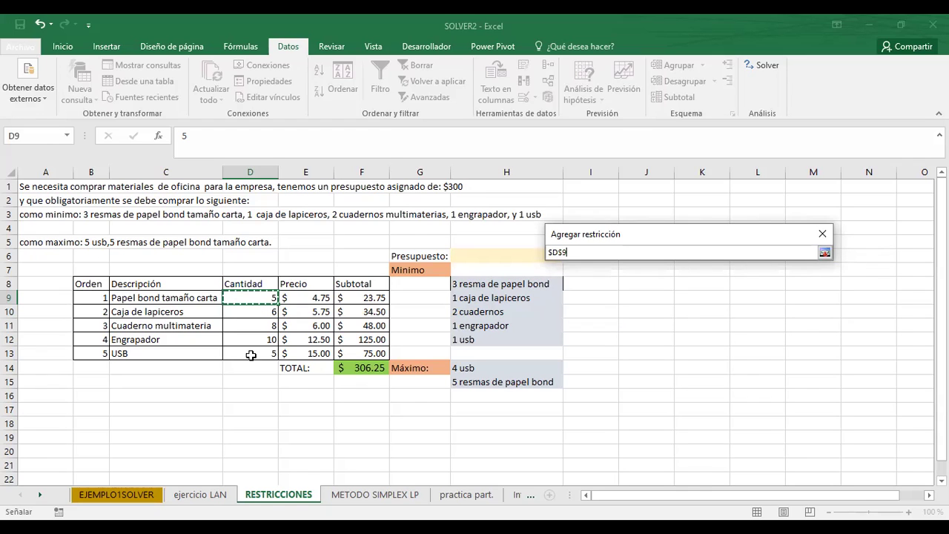
pyautogui.click(824, 252)
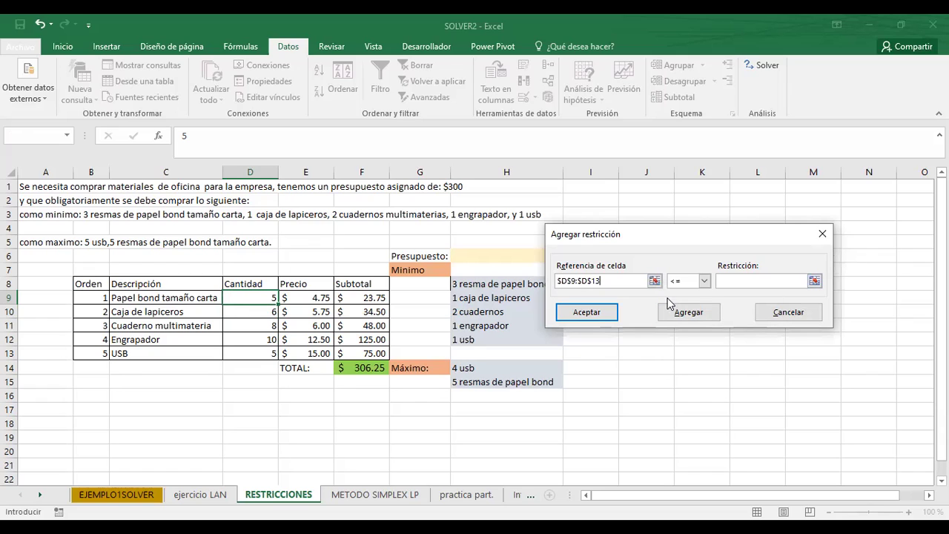
pyautogui.click(704, 281)
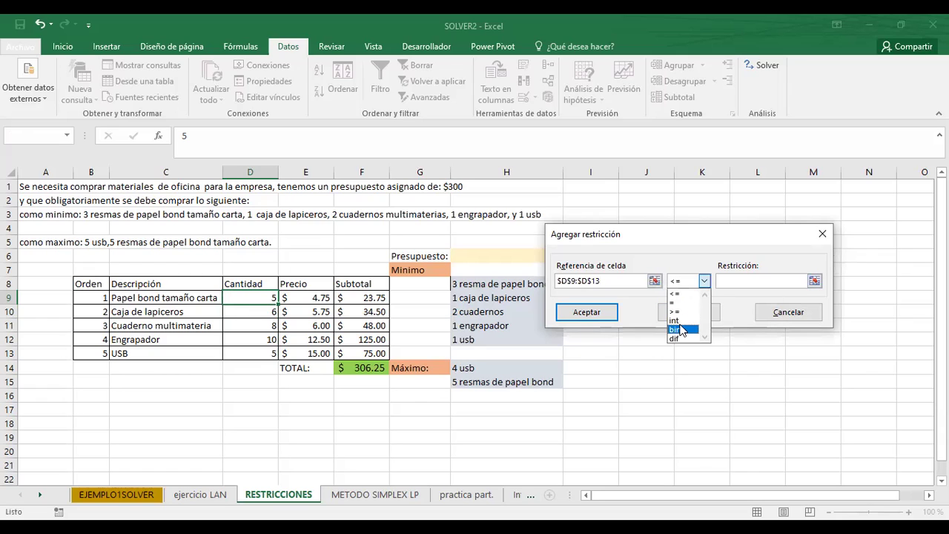
pyautogui.click(679, 321)
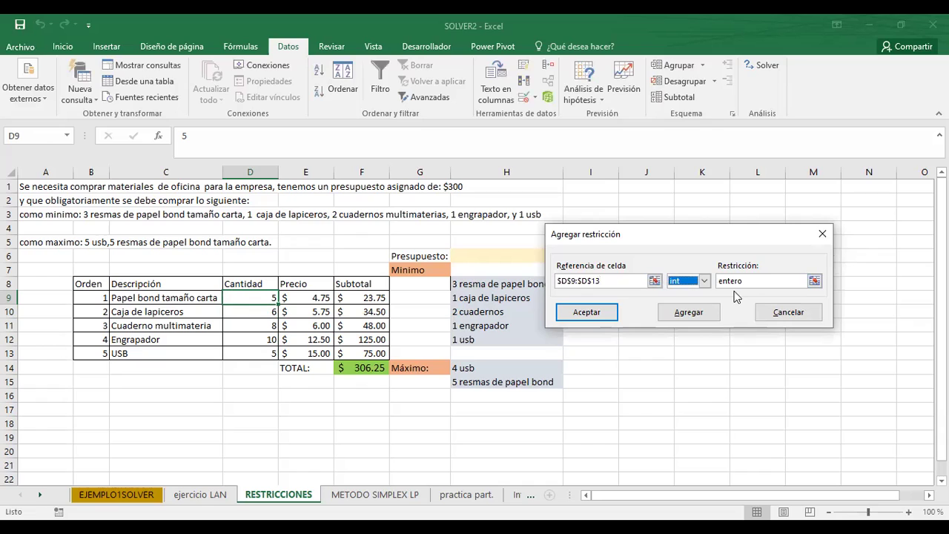
pyautogui.click(696, 315)
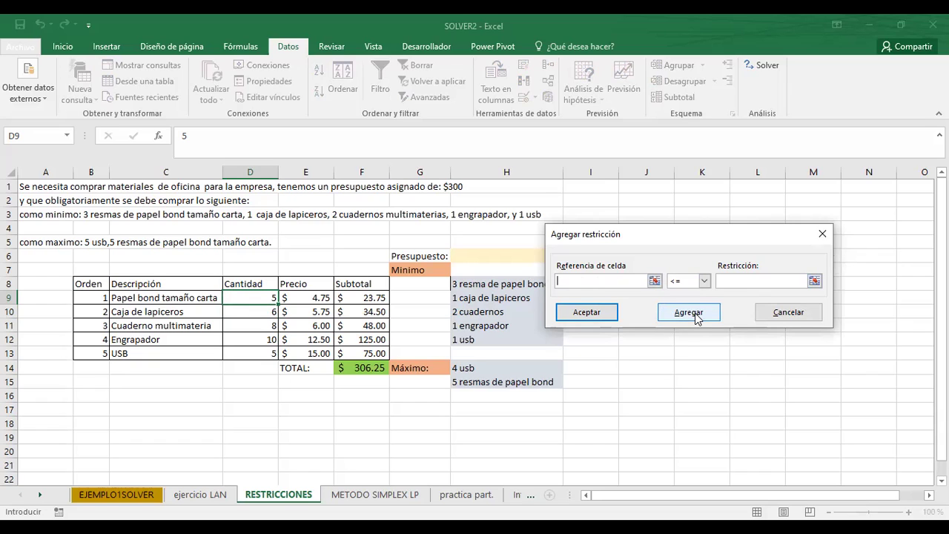
# - Add the constraint $D$9 = 3 for the bond paper quantity
pyautogui.click(654, 281)
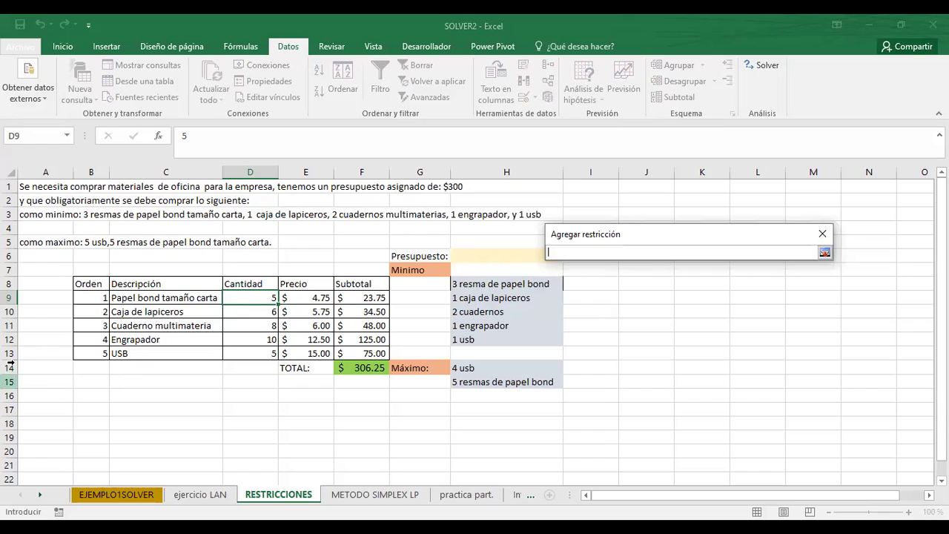
pyautogui.click(255, 297)
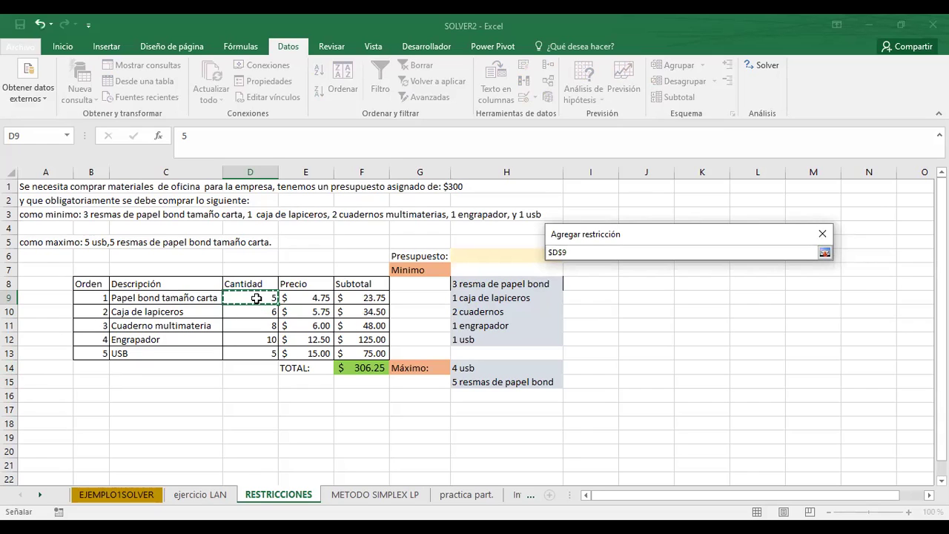
pyautogui.click(825, 253)
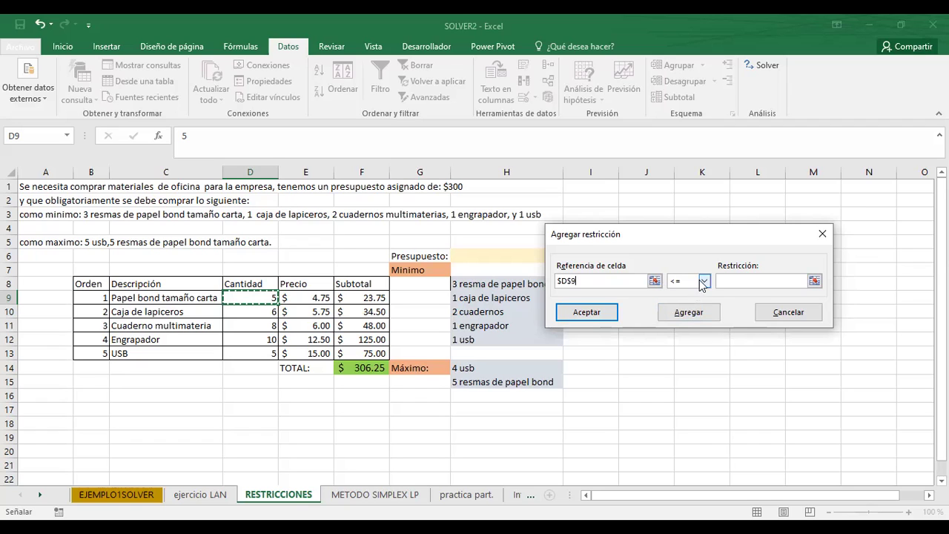
pyautogui.click(704, 281)
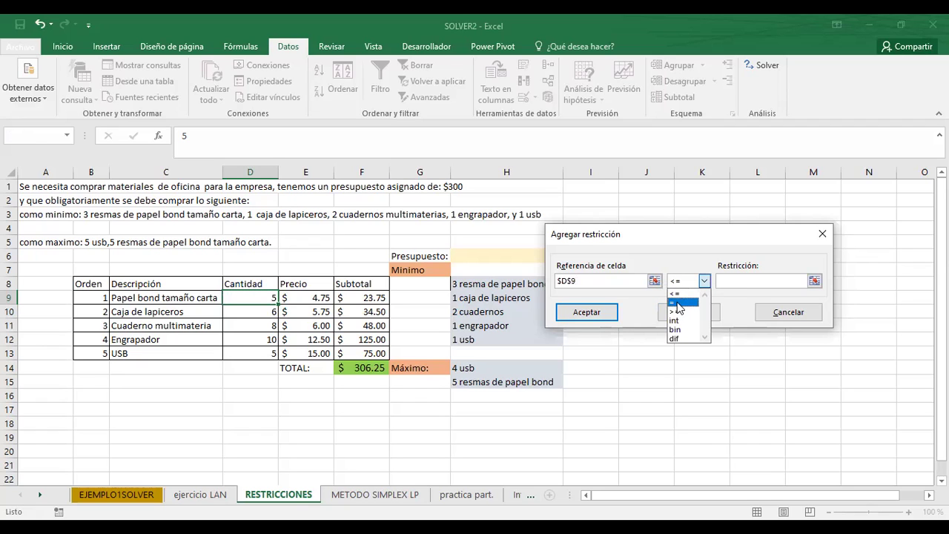
pyautogui.click(677, 302)
pyautogui.write('3')
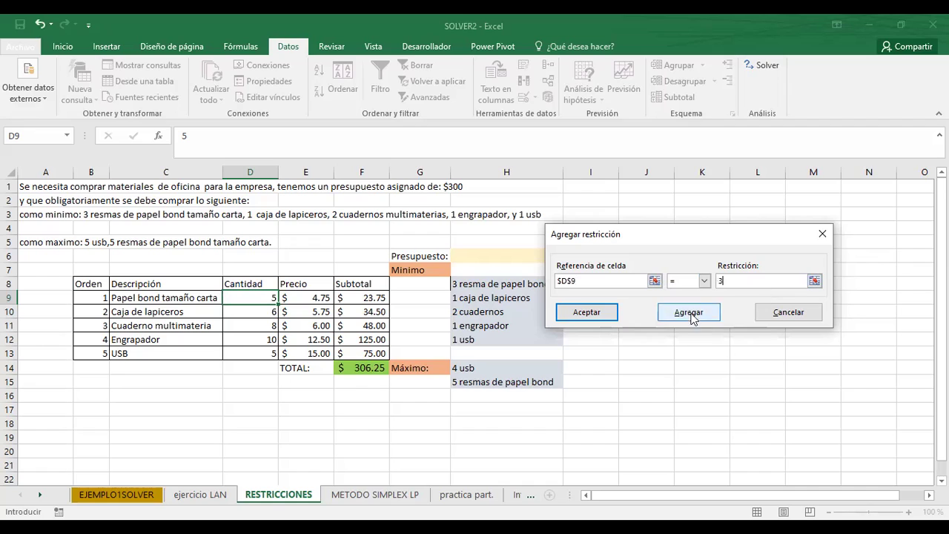
pyautogui.click(674, 314)
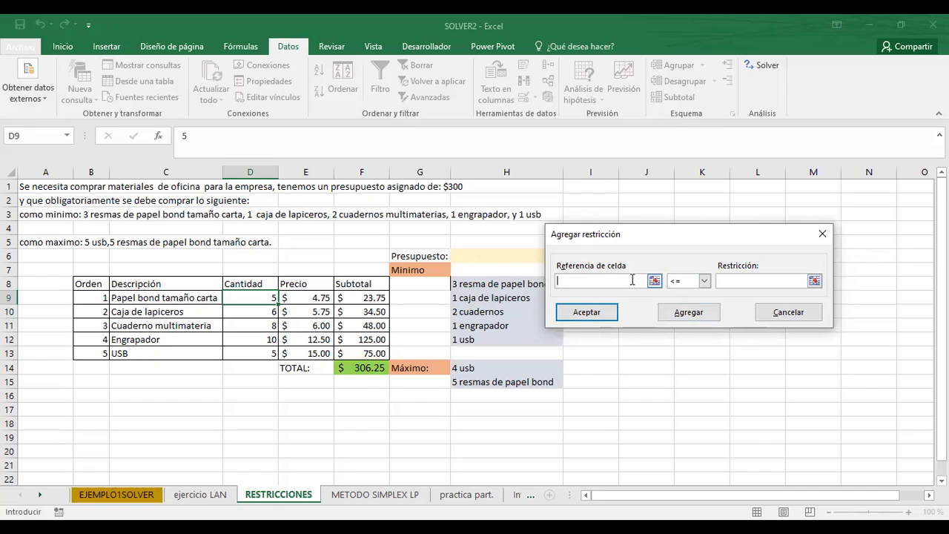
# - Add the constraint $D$10 >= 1 so at least one box of pens is bought
pyautogui.click(654, 281)
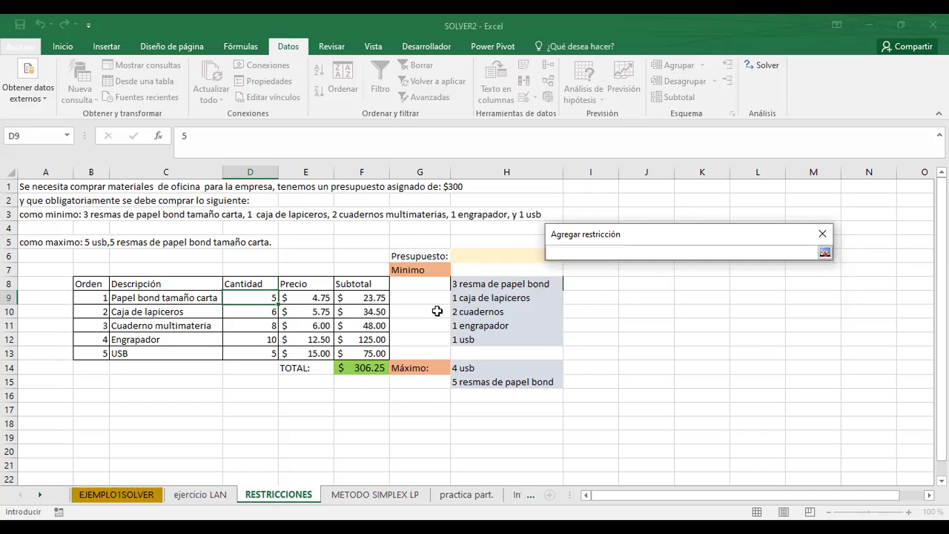
pyautogui.click(255, 310)
pyautogui.click(828, 252)
pyautogui.click(824, 253)
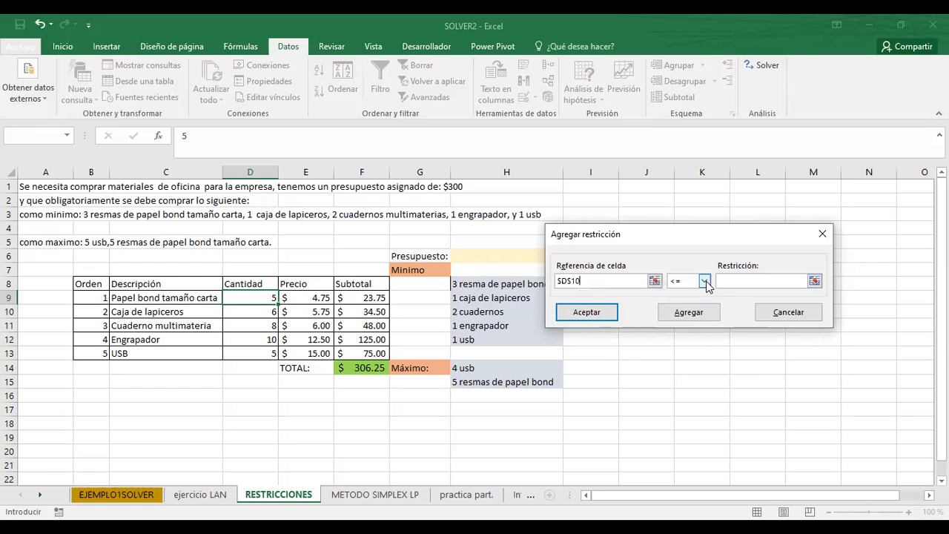
pyautogui.click(704, 281)
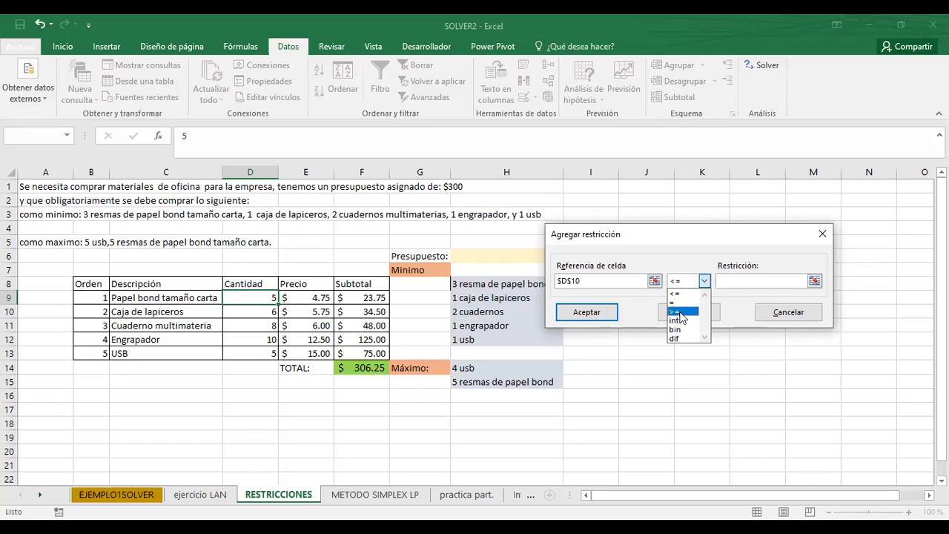
pyautogui.click(679, 313)
pyautogui.write('1')
pyautogui.click(676, 315)
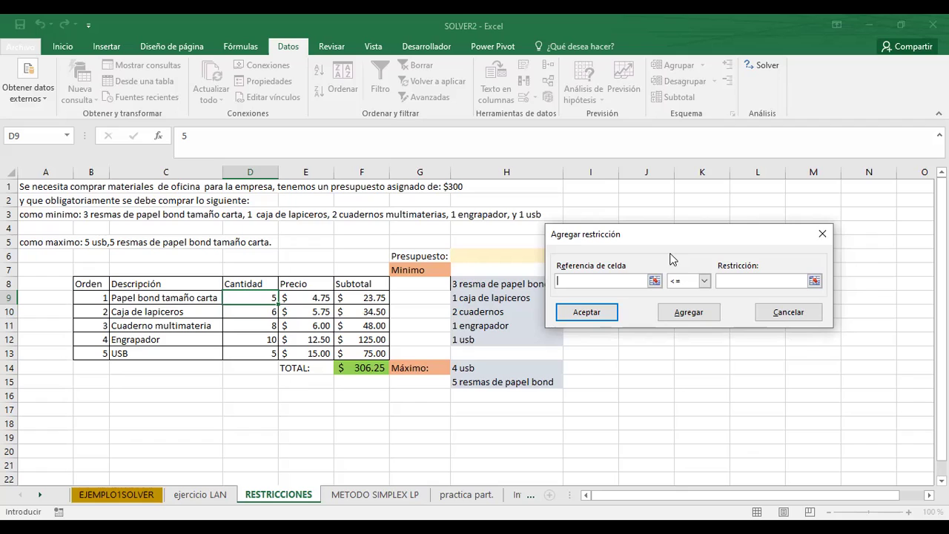
# - Add the cap $D$9 <= 5 on bond paper and return to Solver Parameters
pyautogui.click(654, 281)
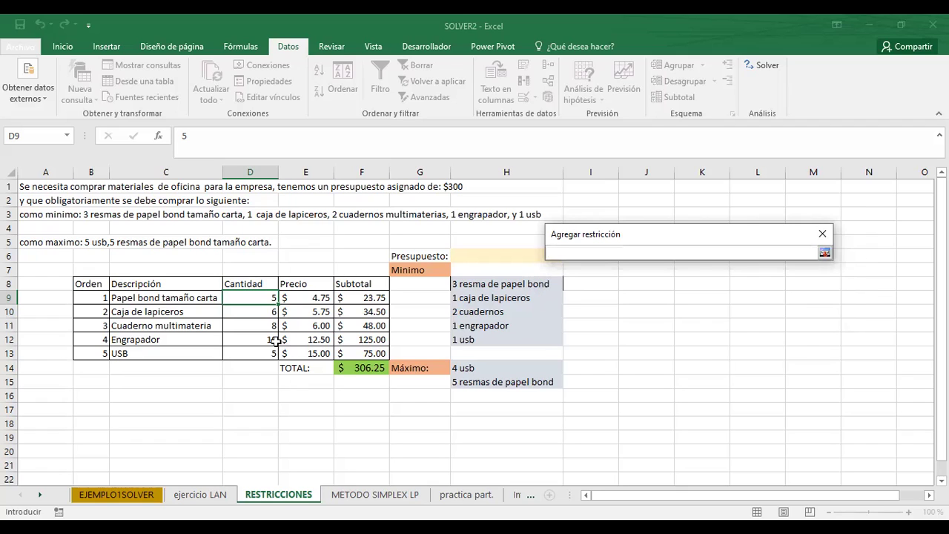
pyautogui.click(239, 299)
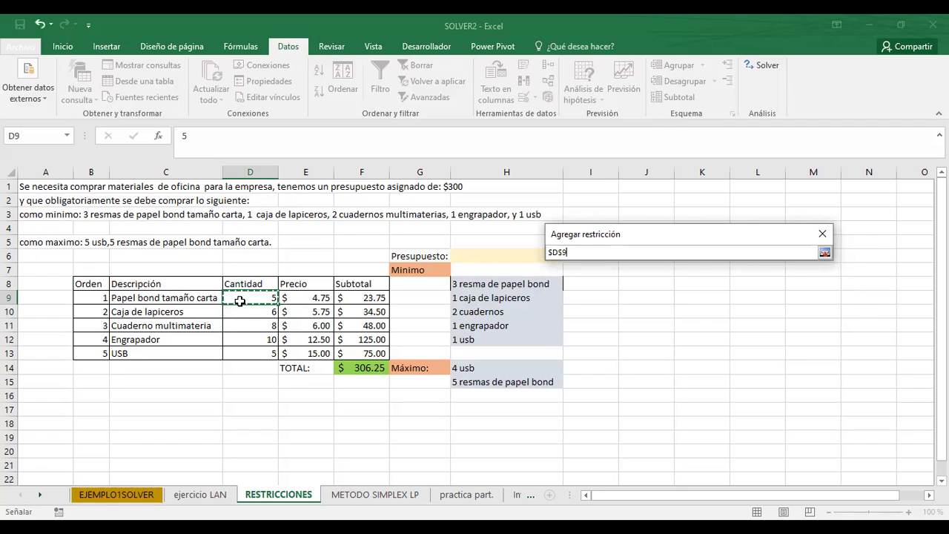
pyautogui.click(825, 252)
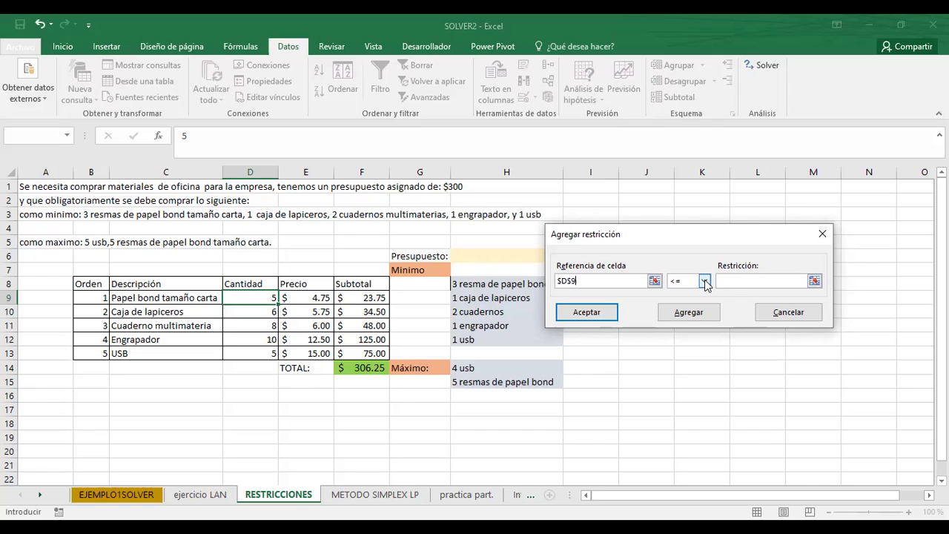
pyautogui.click(729, 280)
pyautogui.write('5')
pyautogui.click(688, 312)
pyautogui.click(820, 240)
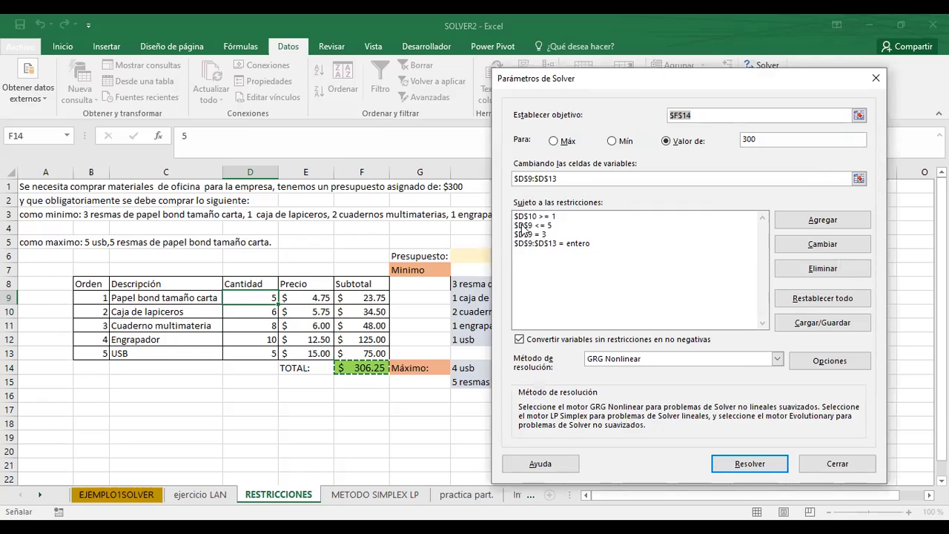
# - Change the $D$9 = 3 constraint to $D$9 >= 3 and move Solver Parameters aside
pyautogui.click(526, 235)
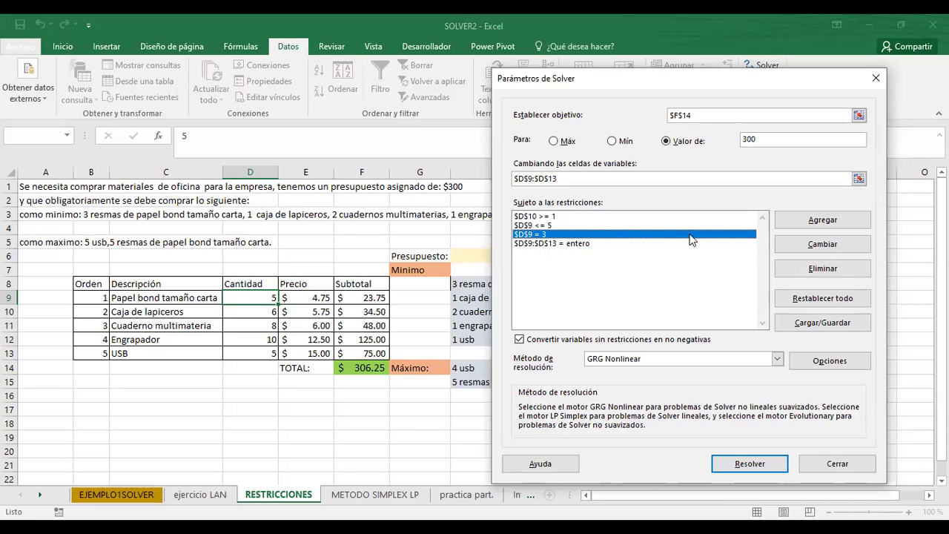
pyautogui.click(805, 247)
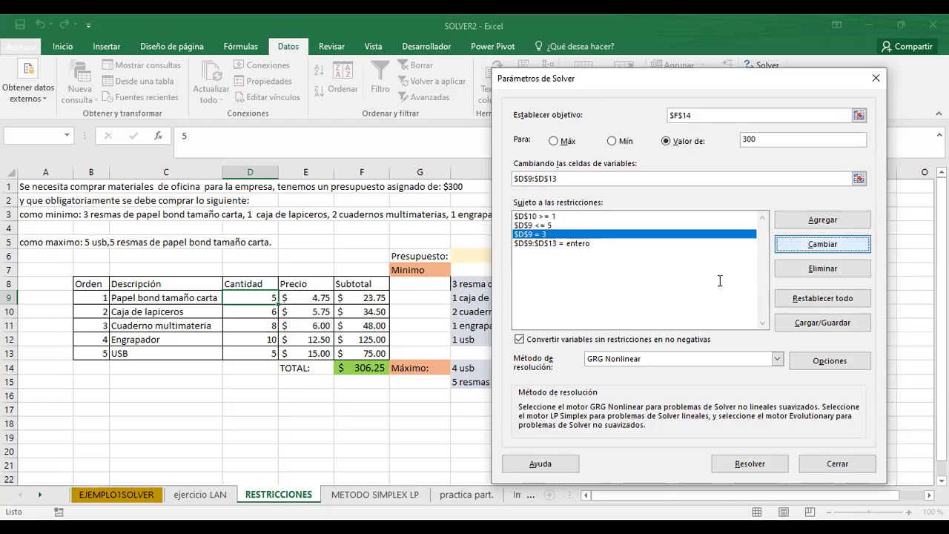
pyautogui.click(709, 284)
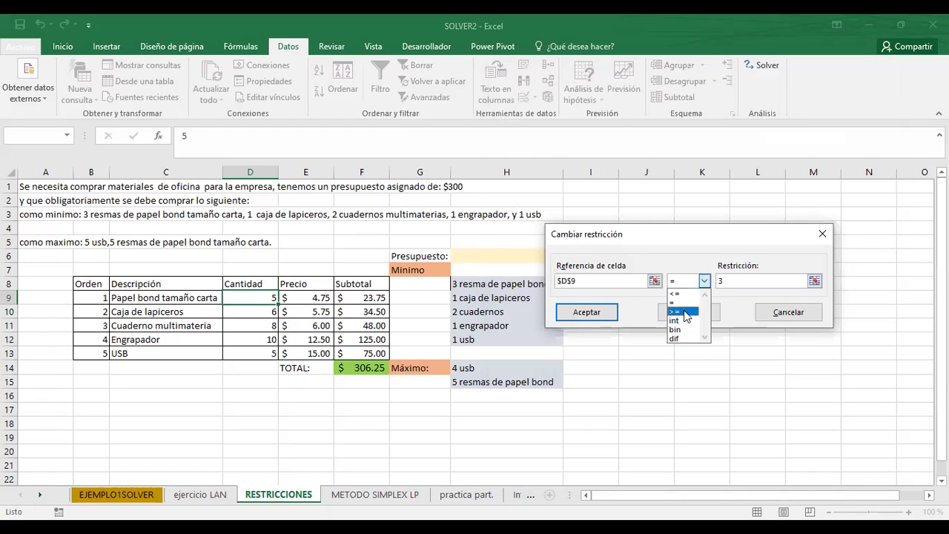
pyautogui.click(683, 310)
pyautogui.click(688, 312)
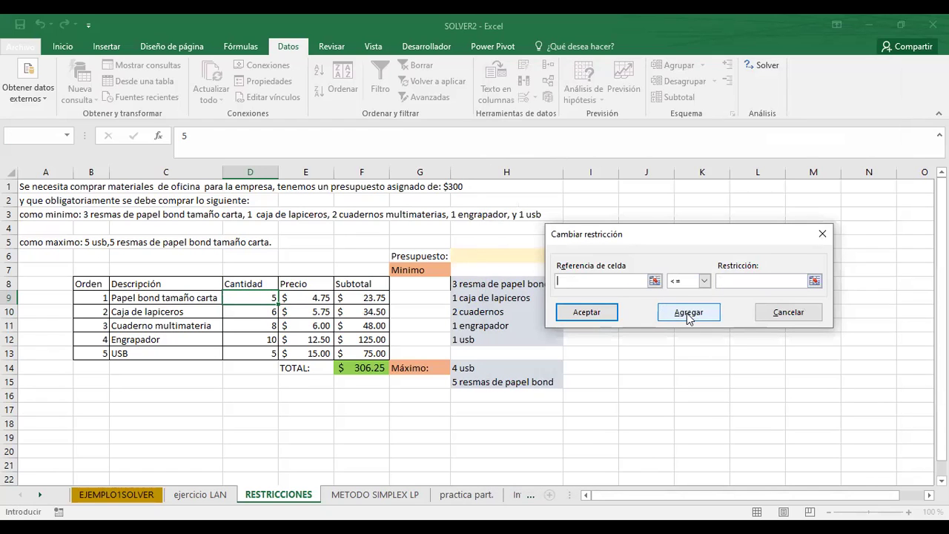
pyautogui.click(821, 243)
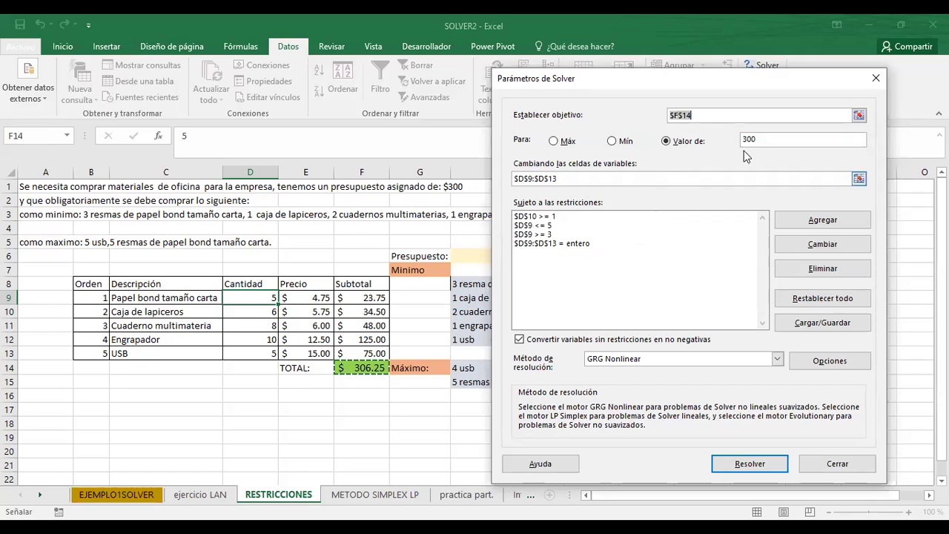
pyautogui.moveTo(726, 87); pyautogui.dragTo(412, 89)
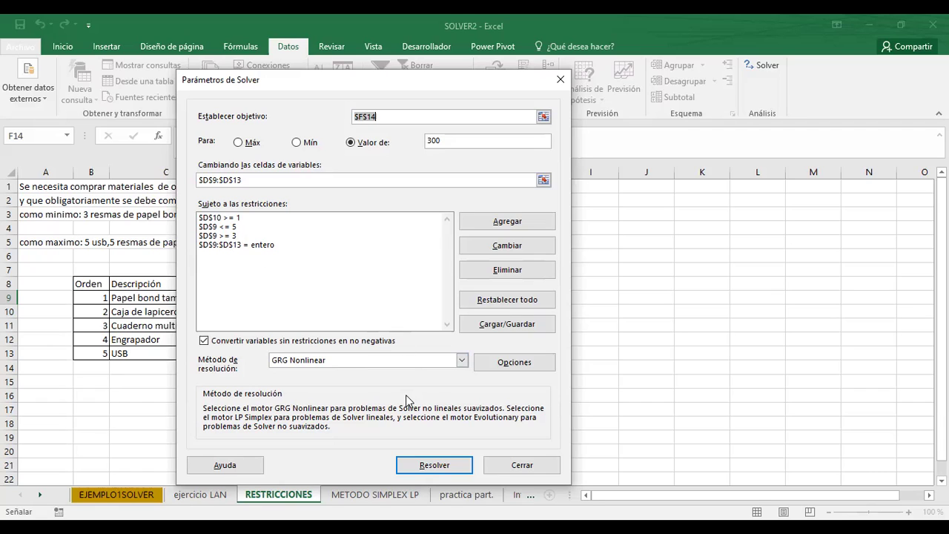
# - Solve and keep the integer solution: quantities 3, 1, 0, 2 and 17, totalling $300.00
pyautogui.press('Return')
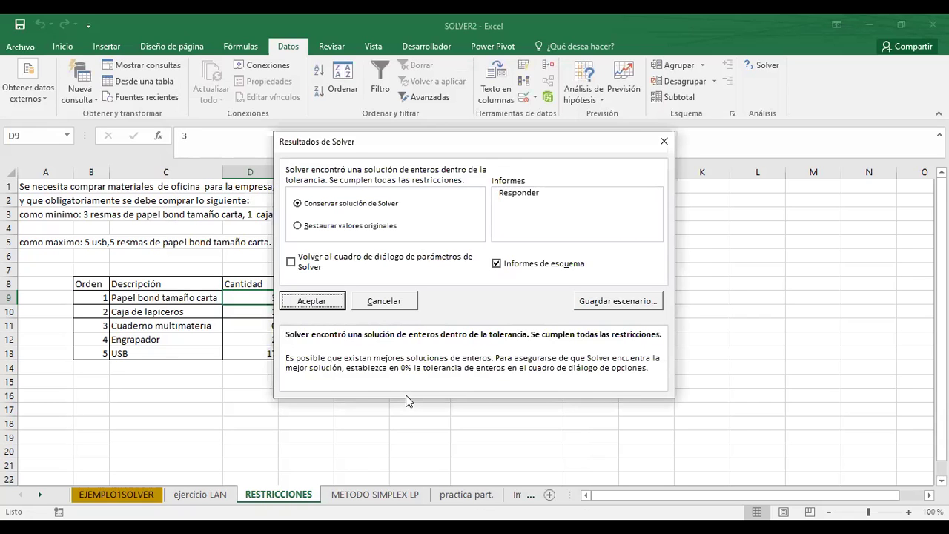
pyautogui.click(501, 265)
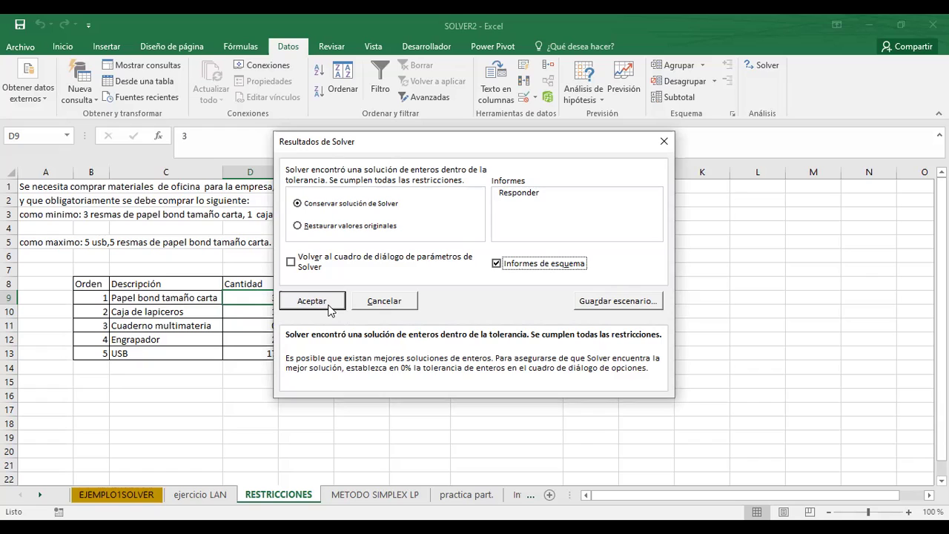
pyautogui.click(329, 307)
pyautogui.click(329, 306)
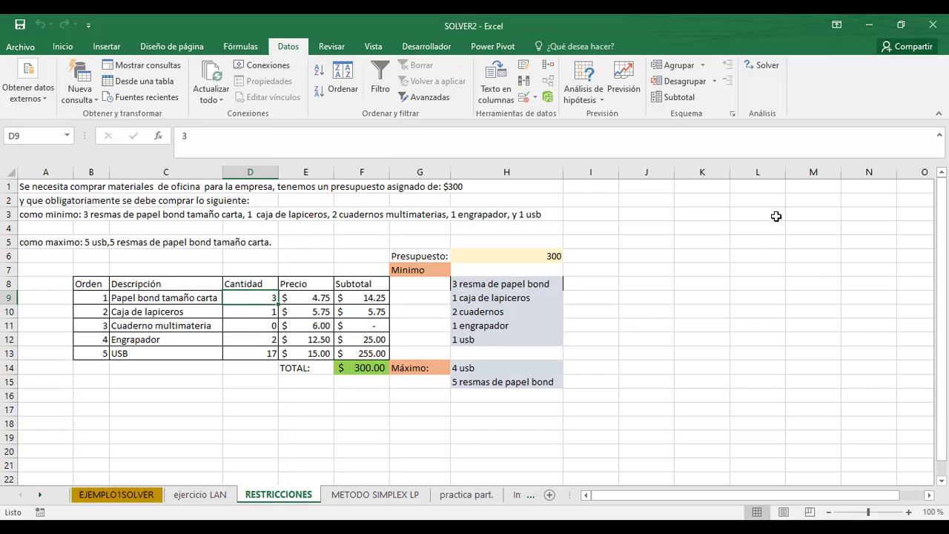
# - Reopen Solver Parameters for the F14 = 300 model over D9:D13
pyautogui.click(760, 64)
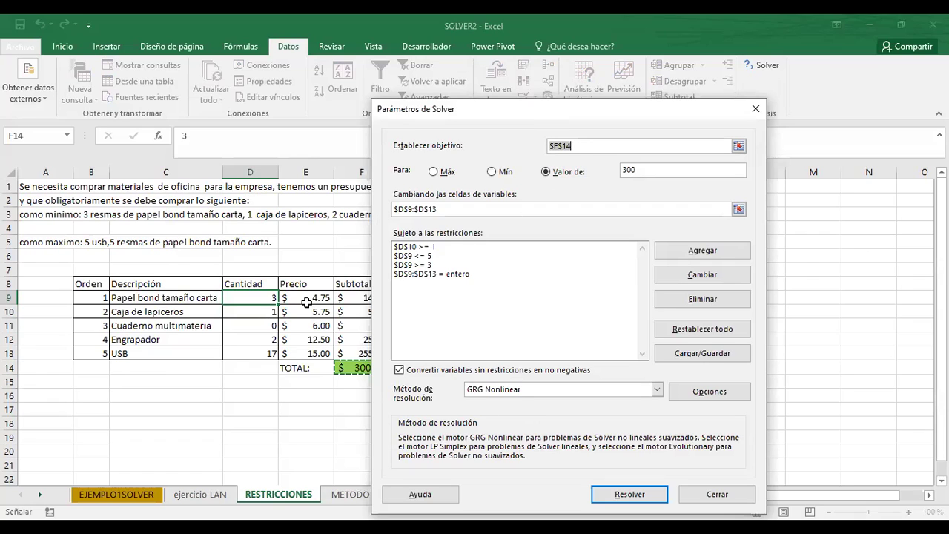
# - Add the notebook minimum constraint $D$11 >= 2
pyautogui.click(716, 252)
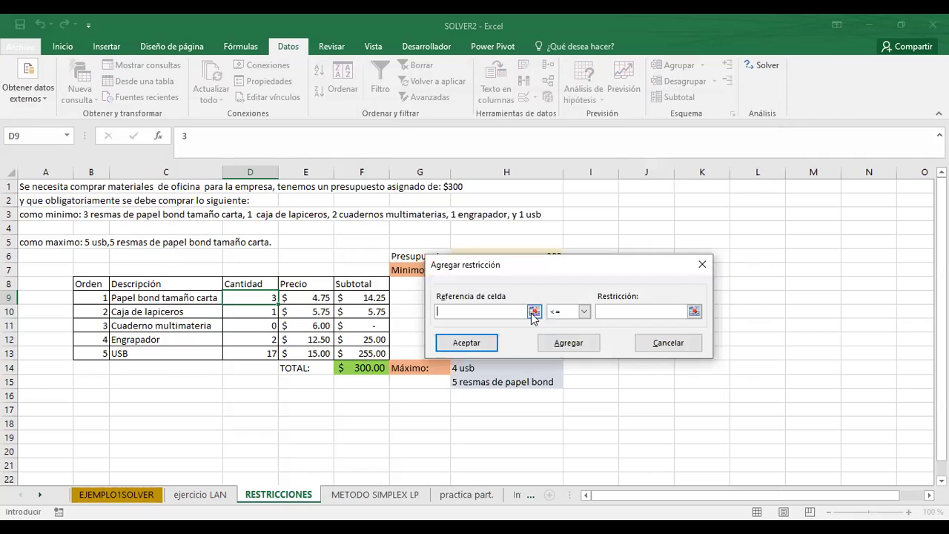
pyautogui.click(533, 311)
pyautogui.click(245, 329)
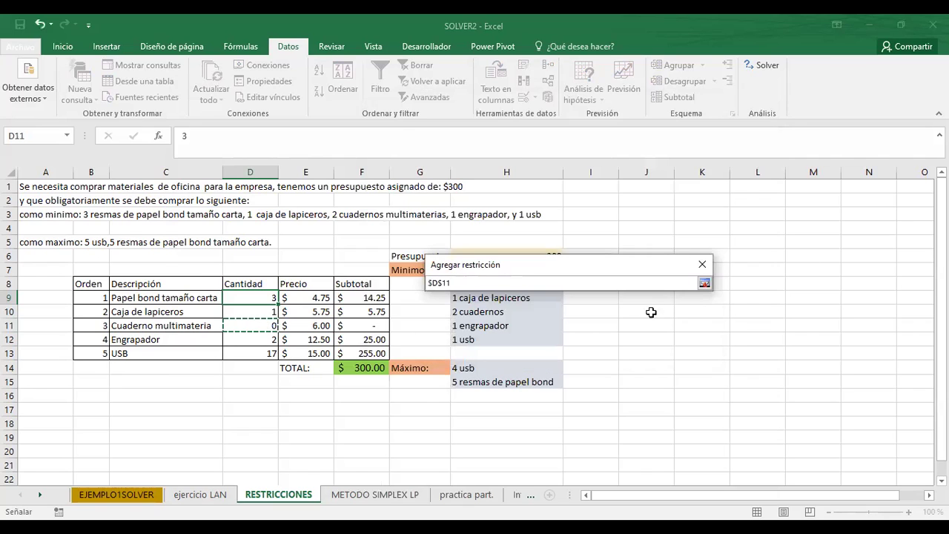
pyautogui.click(704, 285)
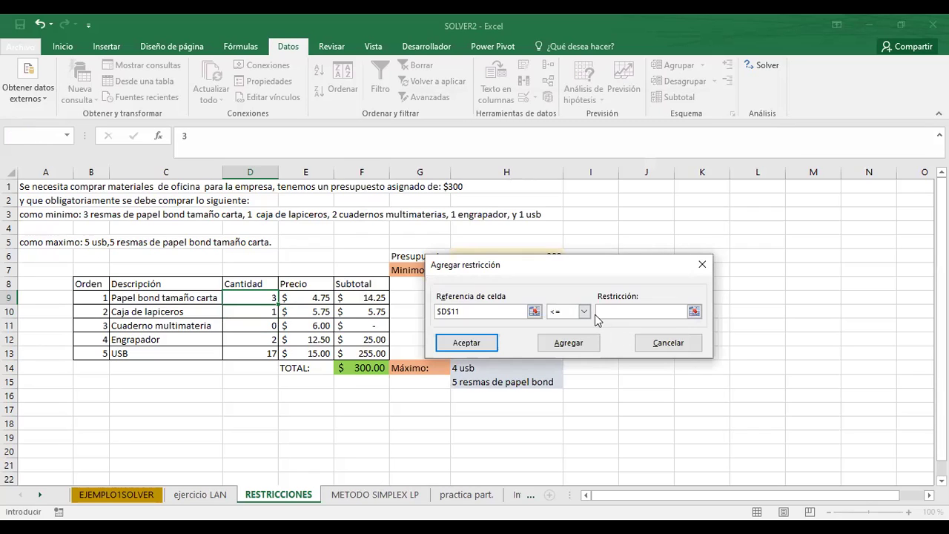
pyautogui.click(584, 311)
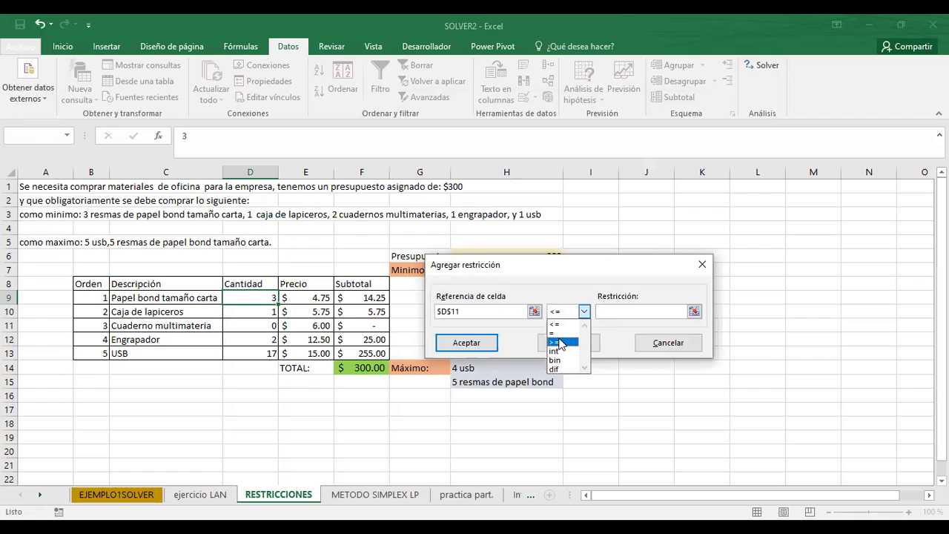
pyautogui.click(560, 342)
pyautogui.write('2')
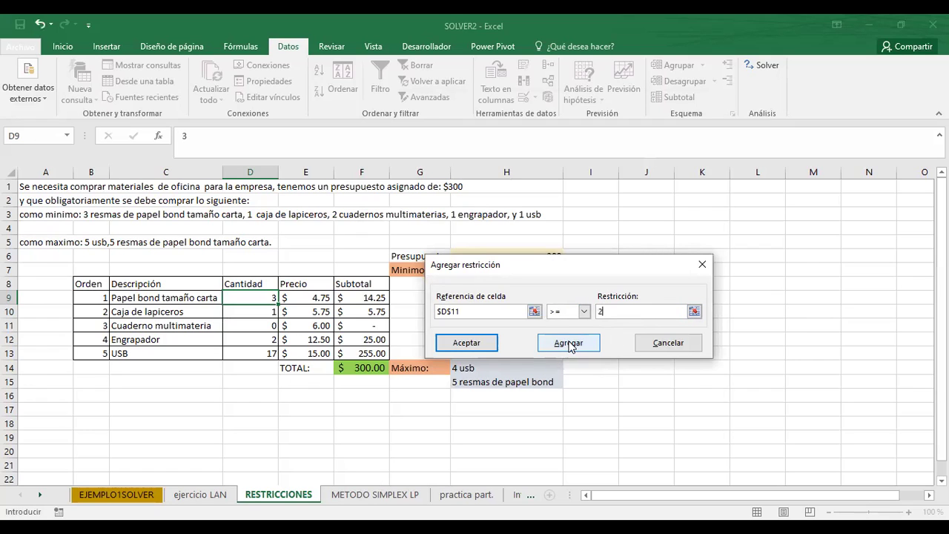
pyautogui.click(467, 345)
pyautogui.click(555, 344)
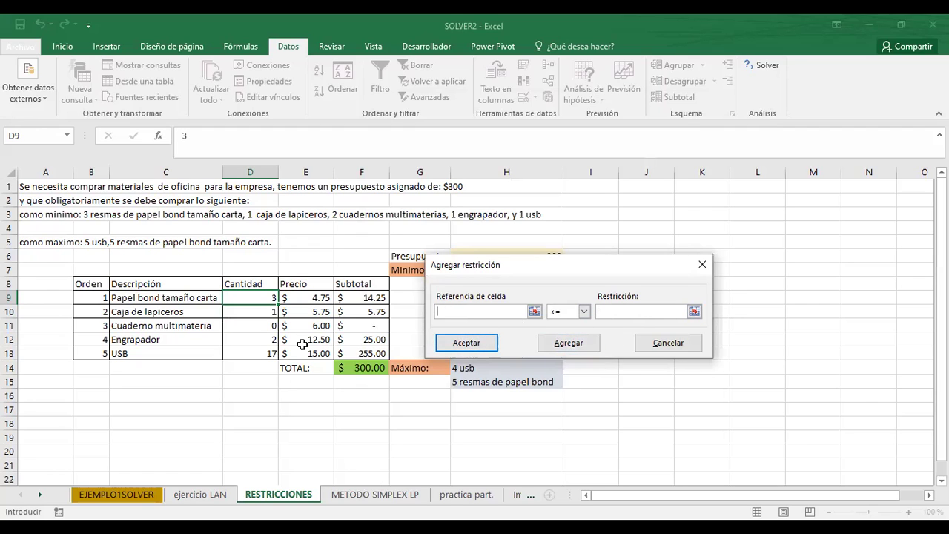
# - Add the USB minimum constraint $D$13 >= 1
pyautogui.click(534, 312)
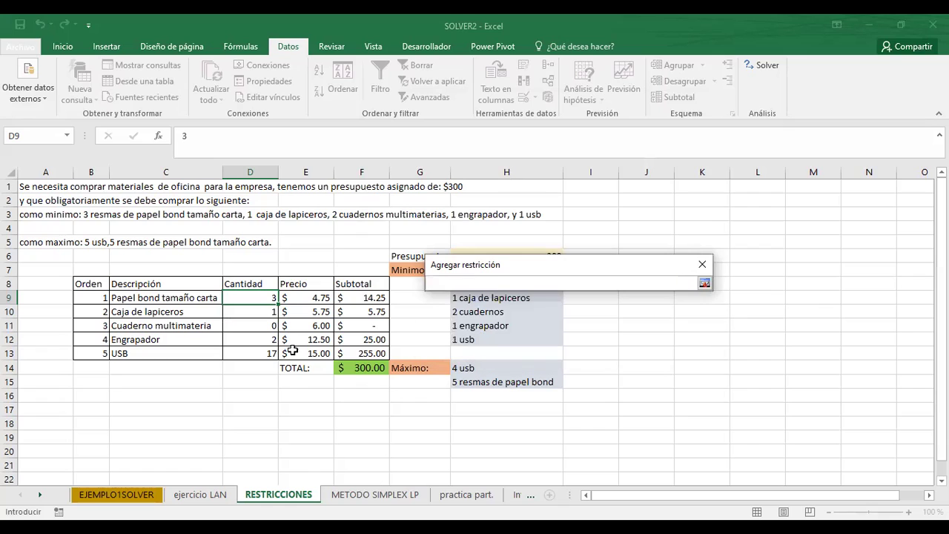
pyautogui.click(252, 352)
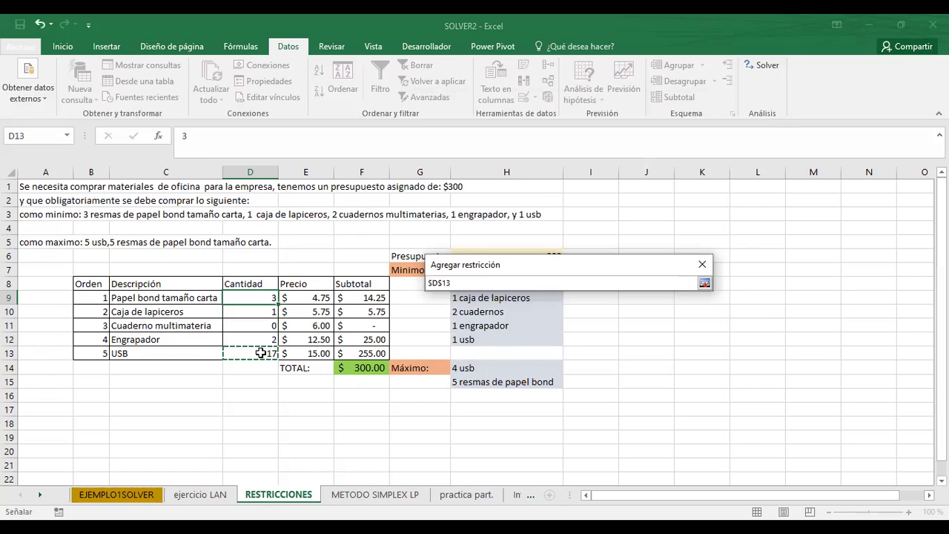
pyautogui.click(704, 283)
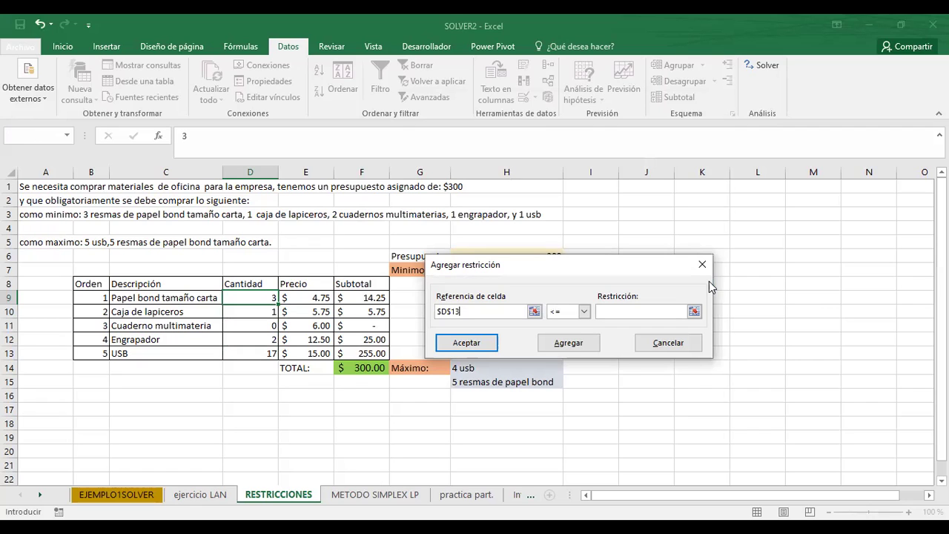
pyautogui.click(639, 312)
pyautogui.click(584, 311)
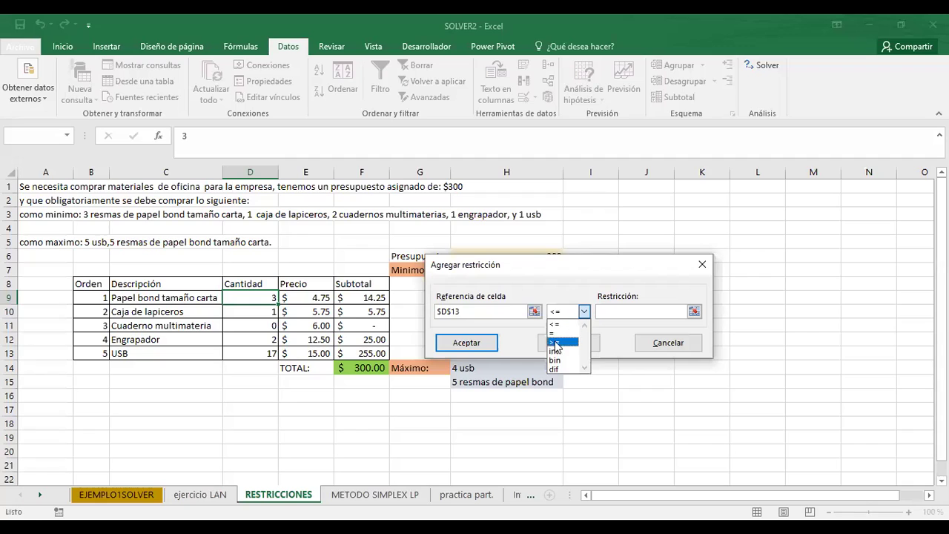
pyautogui.click(606, 312)
pyautogui.write('1')
pyautogui.click(569, 343)
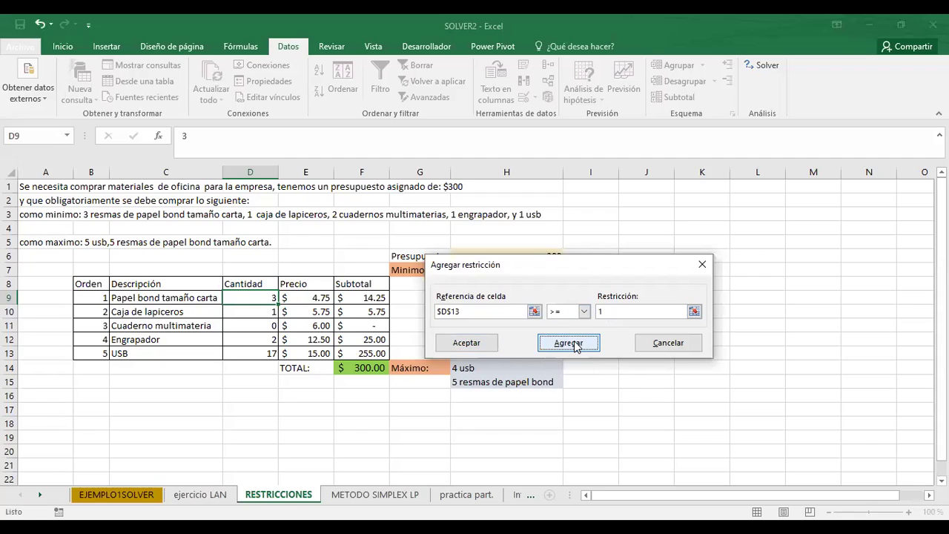
# - Add the USB maximum constraint $D$13 <= 5
pyautogui.click(534, 311)
pyautogui.click(259, 355)
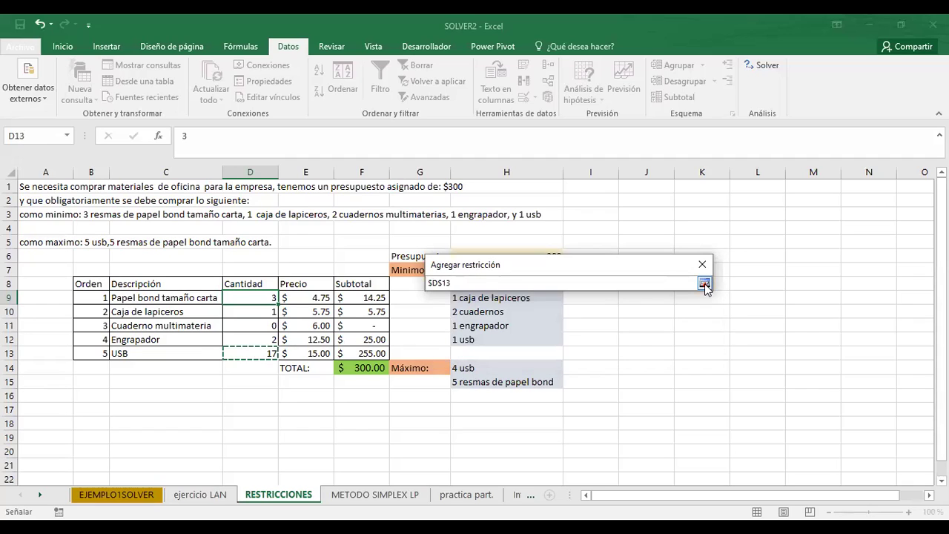
pyautogui.click(704, 283)
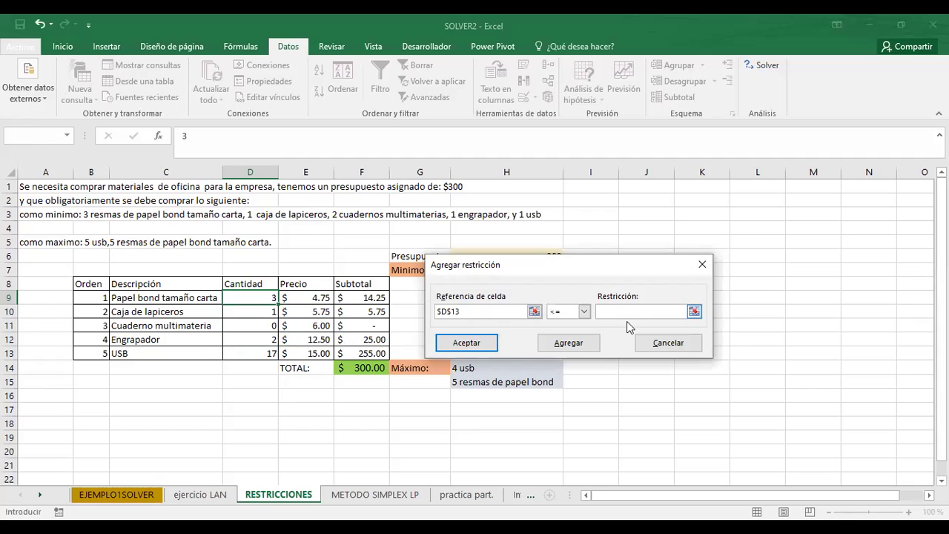
pyautogui.click(584, 312)
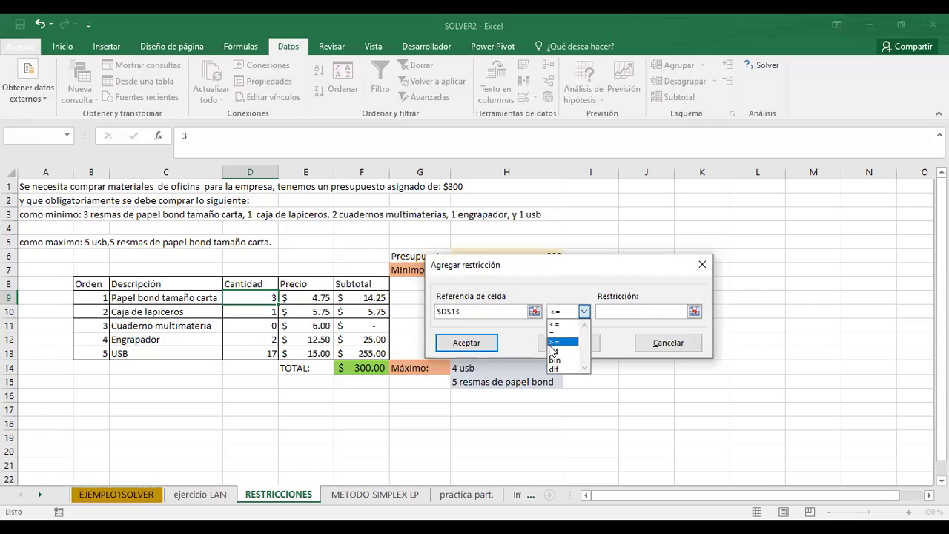
pyautogui.click(613, 310)
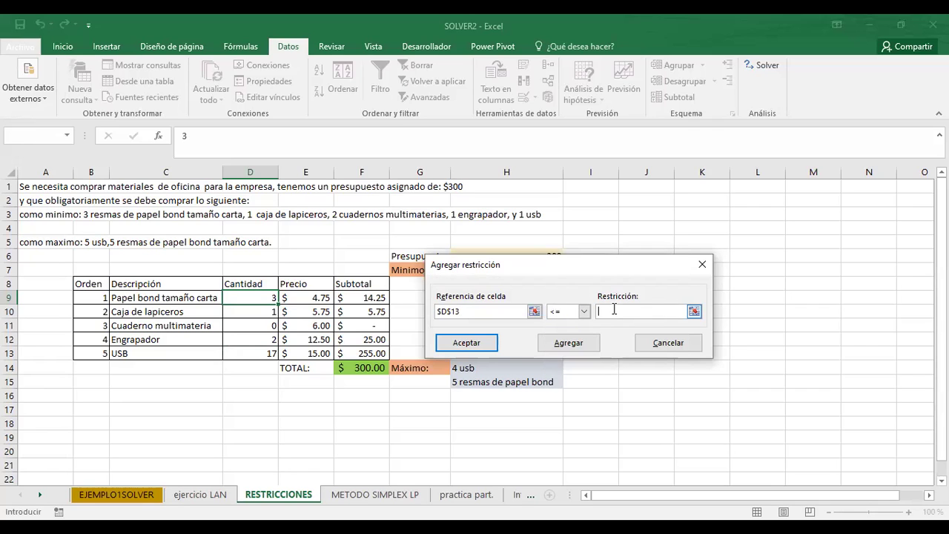
pyautogui.write('5')
pyautogui.click(568, 342)
pyautogui.click(702, 264)
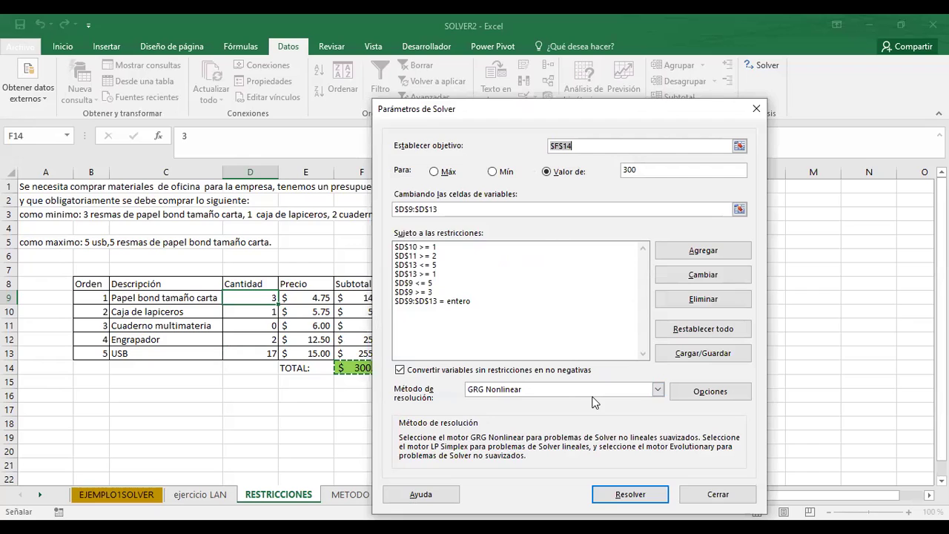
# - Re-solve and keep quantities 3, 1, 15, 14, 1 totalling $300, then reopen Solver
pyautogui.click(617, 495)
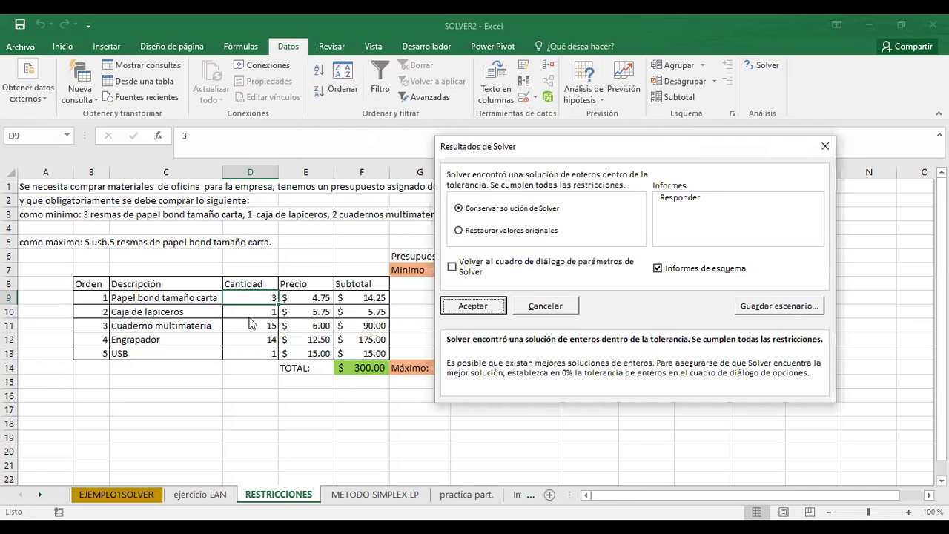
pyautogui.click(658, 268)
pyautogui.click(658, 268)
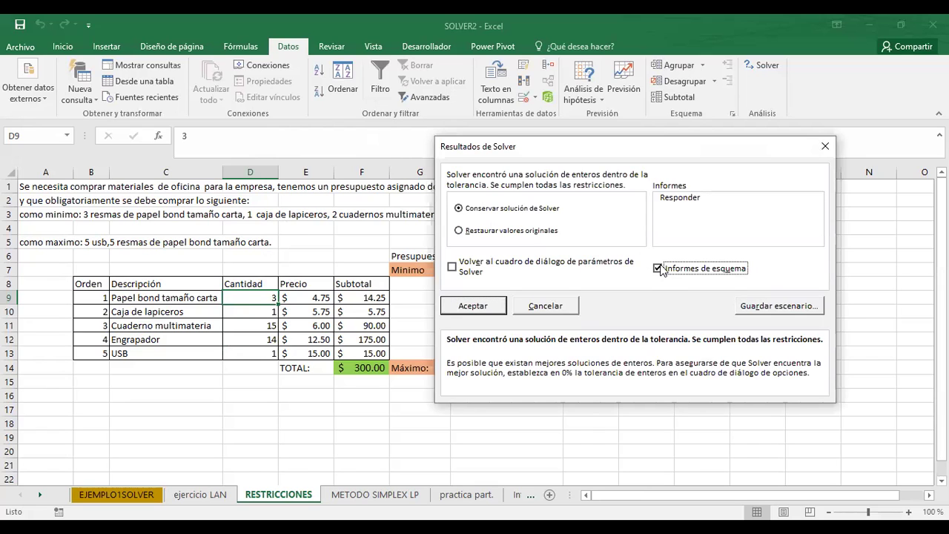
pyautogui.click(483, 306)
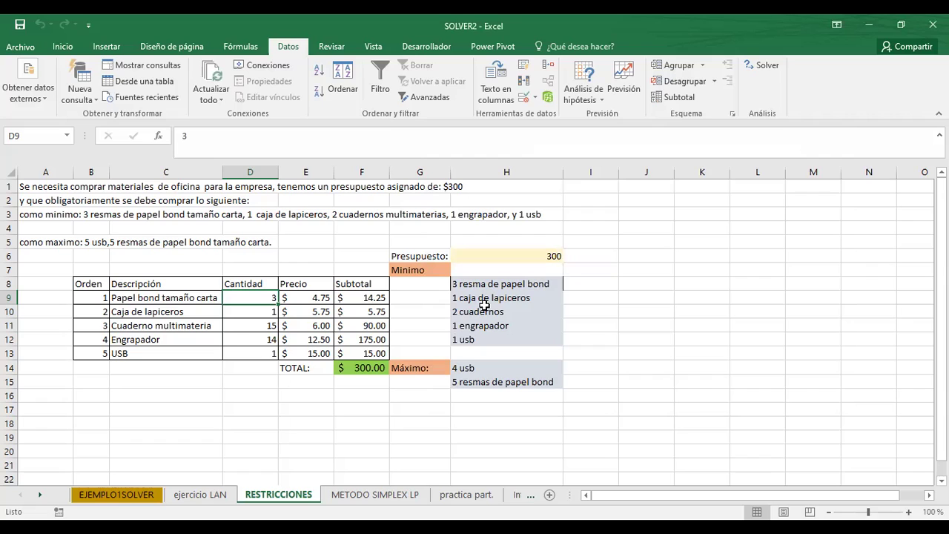
pyautogui.click(250, 326)
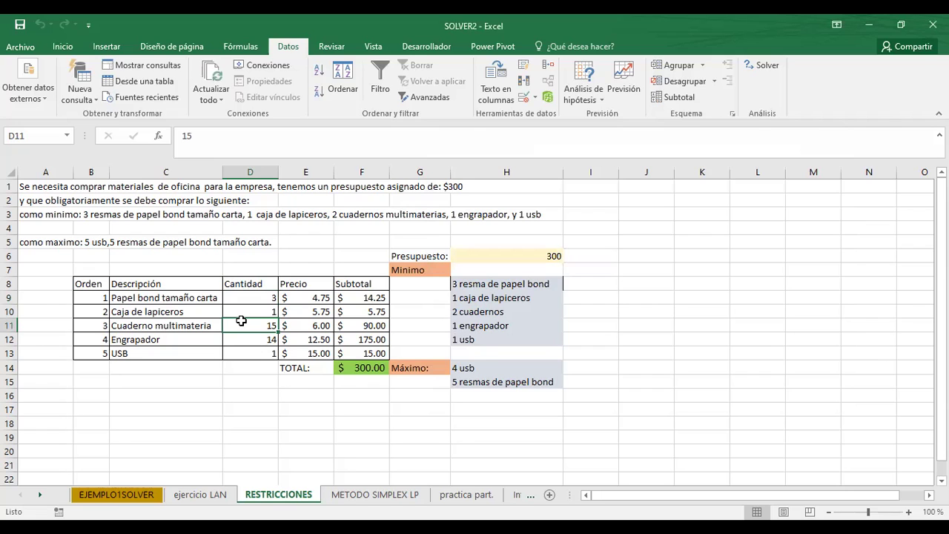
pyautogui.click(760, 71)
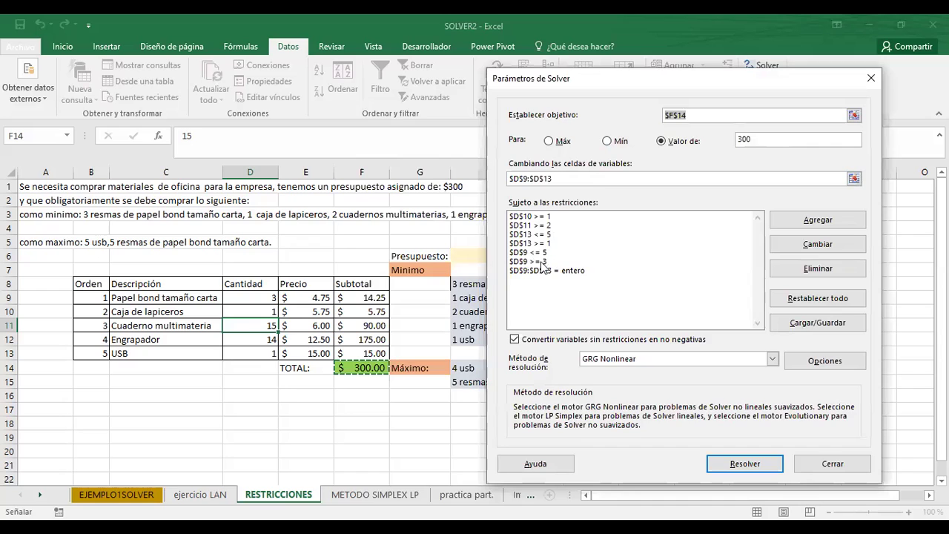
# - Change the notebook constraint to $D$11 = 2 and re-solve
pyautogui.click(541, 226)
pyautogui.click(798, 250)
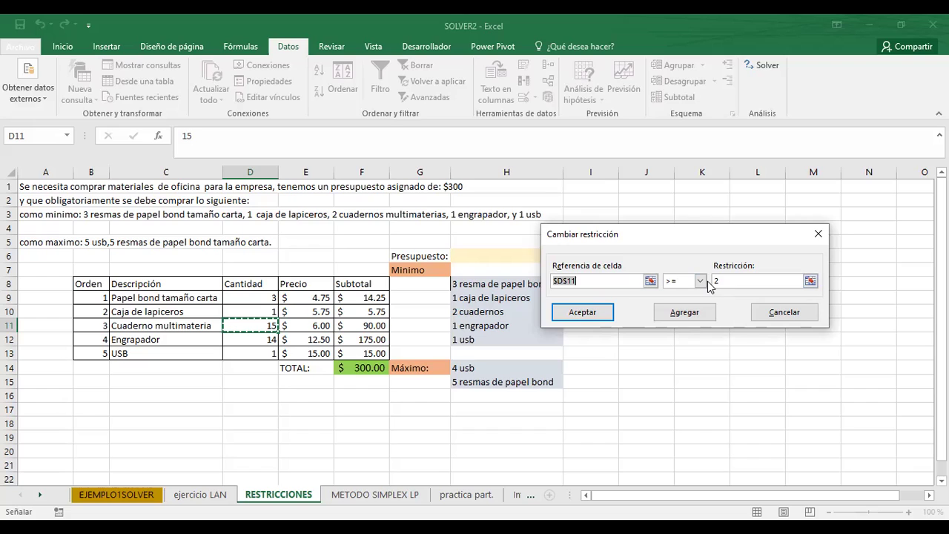
pyautogui.click(699, 280)
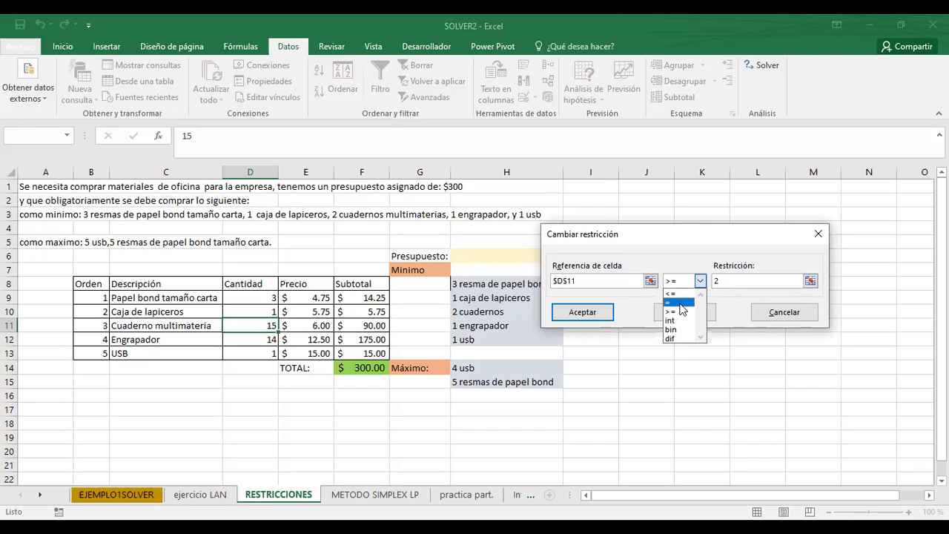
pyautogui.click(680, 304)
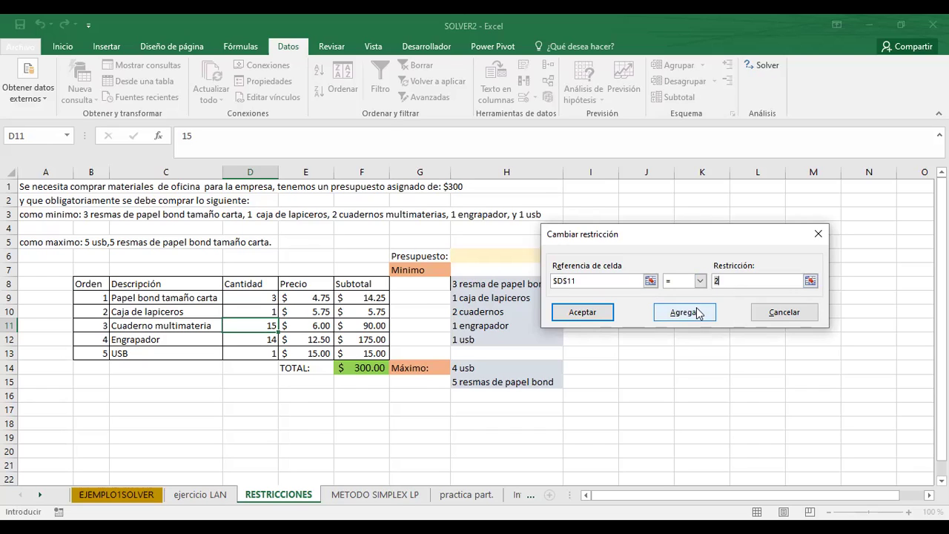
pyautogui.click(675, 315)
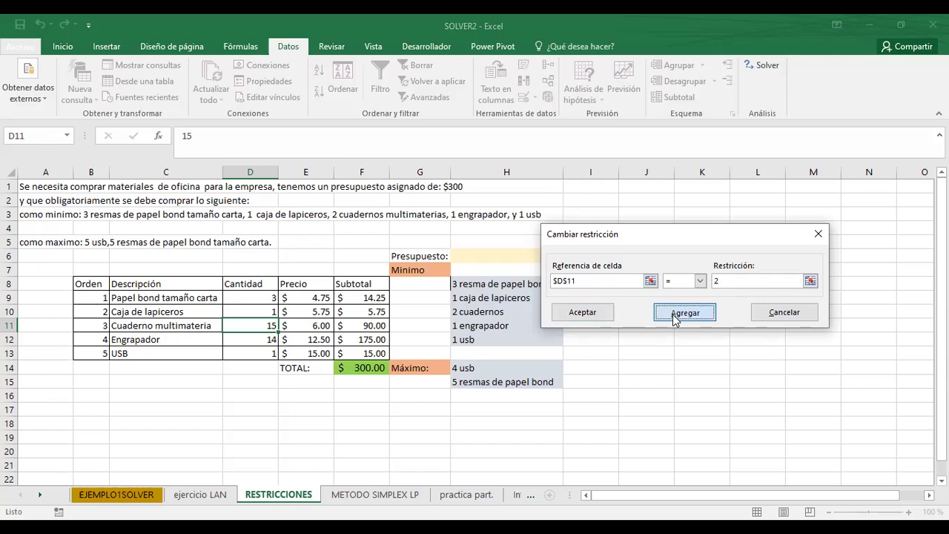
pyautogui.click(818, 235)
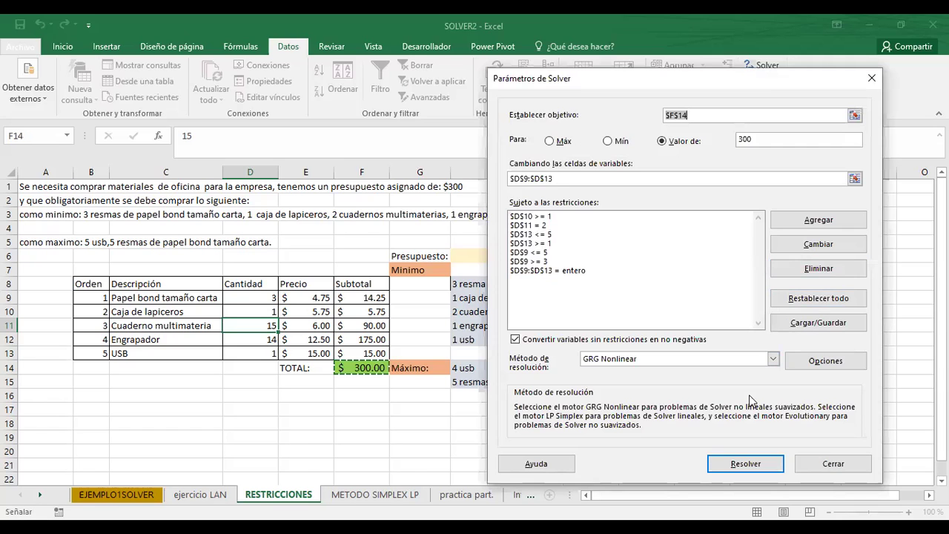
pyautogui.press('Return')
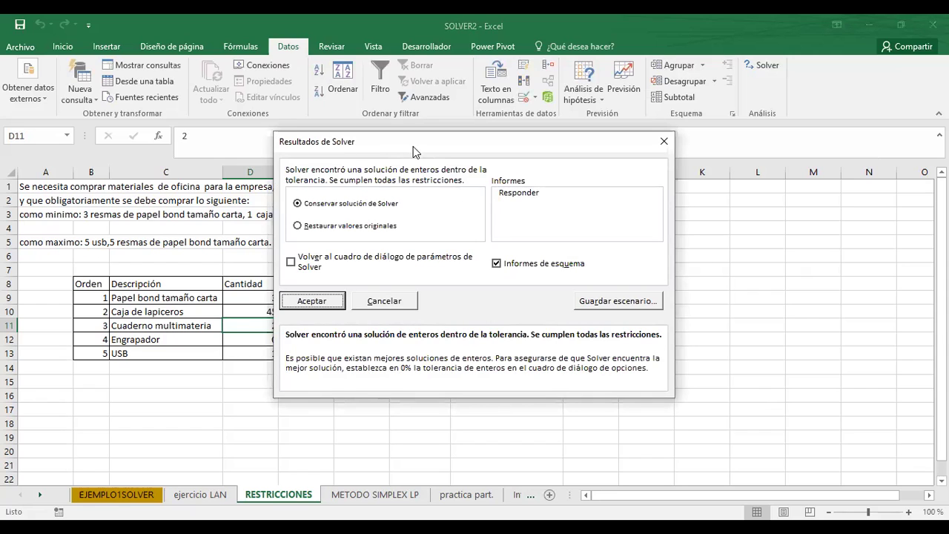
# - Keep the solution 3, 45, 2, 0, 1 totalling $300.00 and reopen Solver Parameters
pyautogui.moveTo(507, 155); pyautogui.dragTo(602, 156)
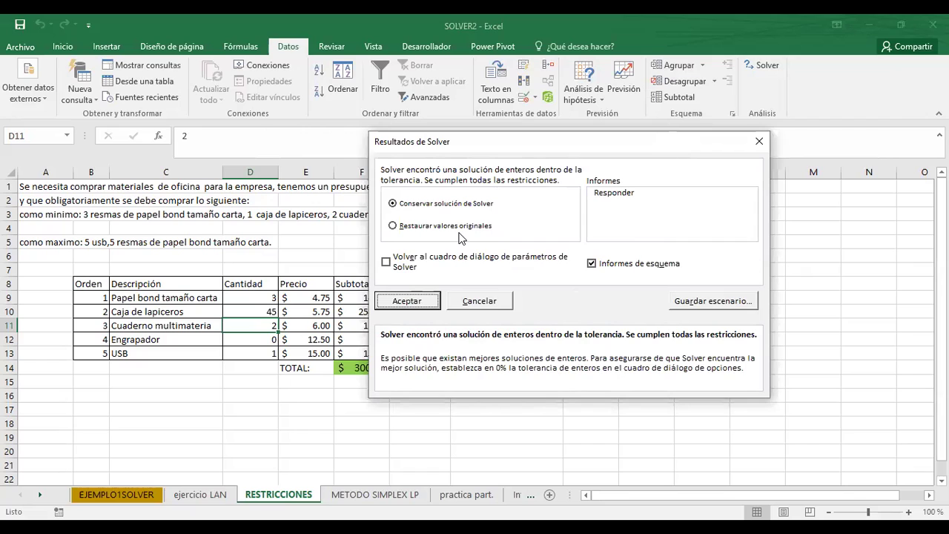
pyautogui.click(408, 301)
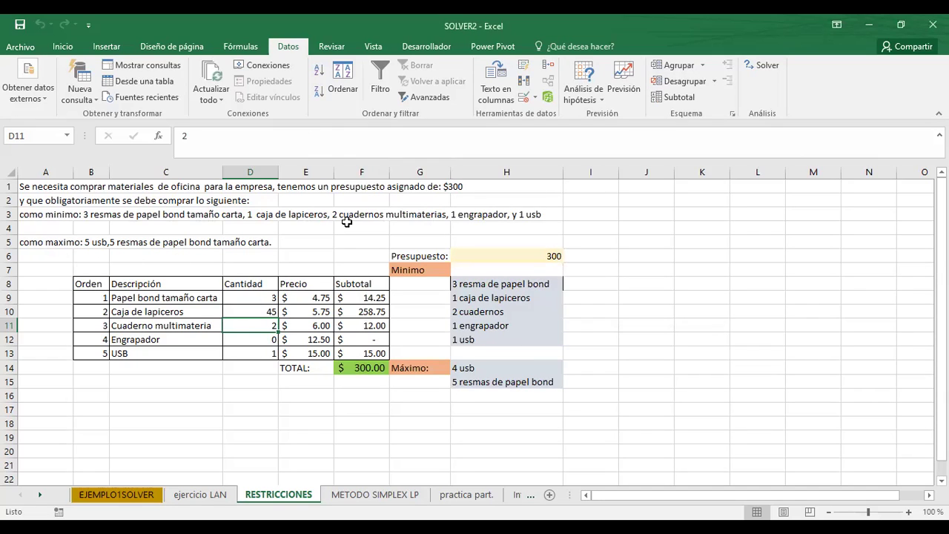
pyautogui.click(245, 312)
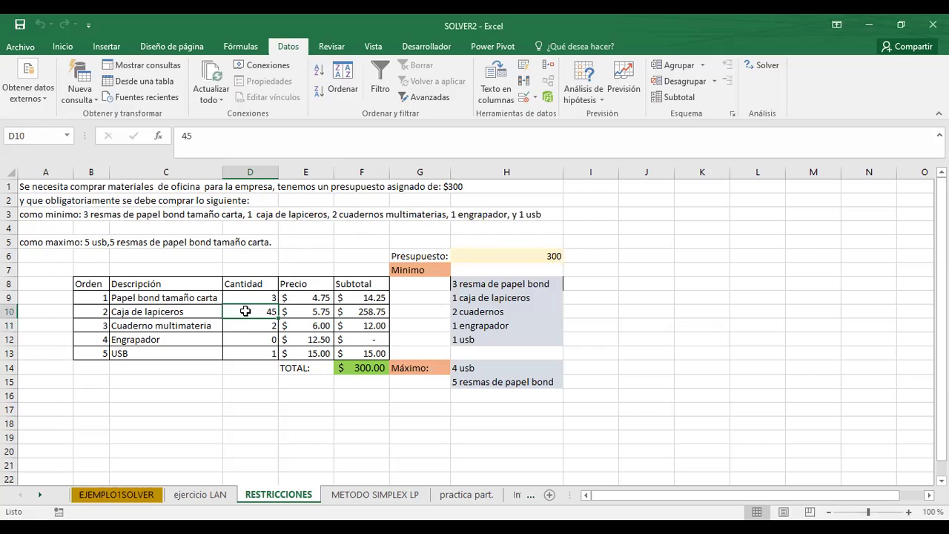
pyautogui.click(767, 67)
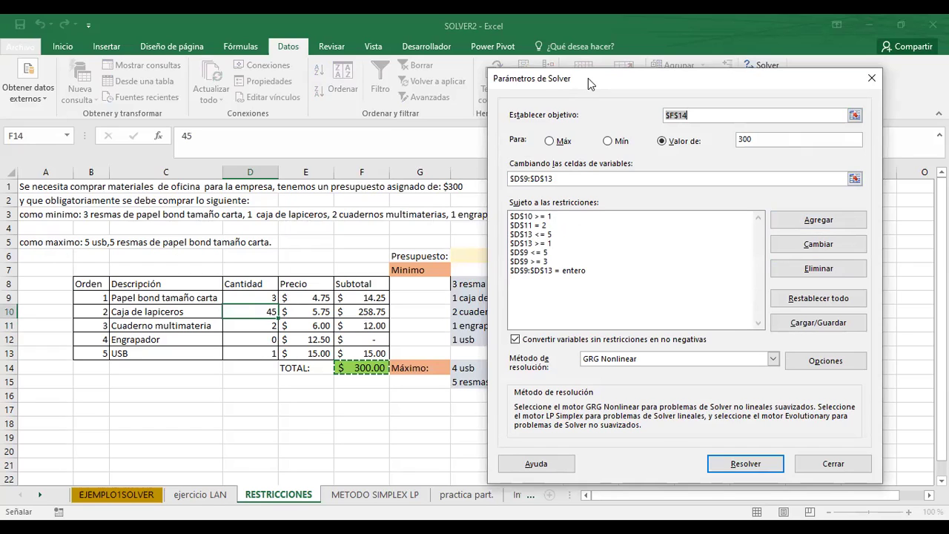
# - Change the pen-box constraint to $D$10 = 1 and re-solve
pyautogui.moveTo(588, 78); pyautogui.dragTo(609, 80)
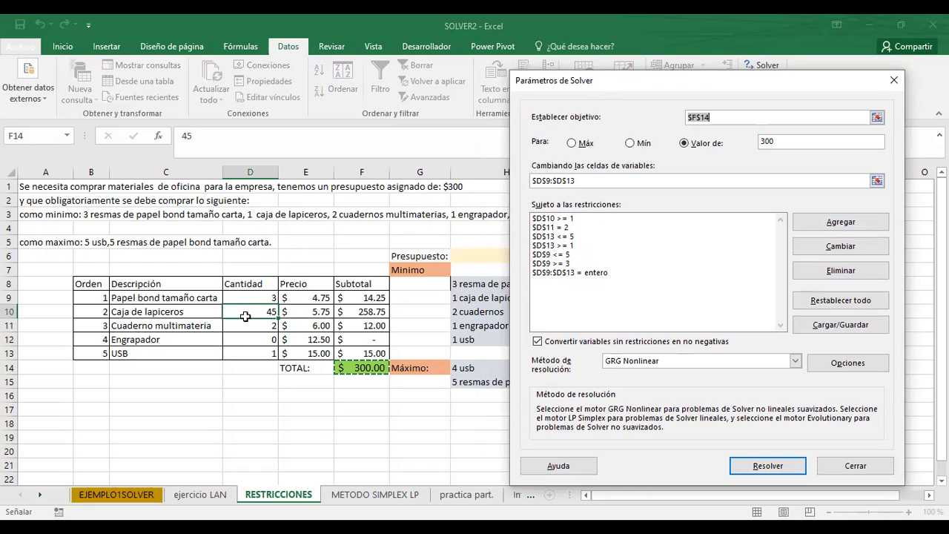
pyautogui.click(562, 218)
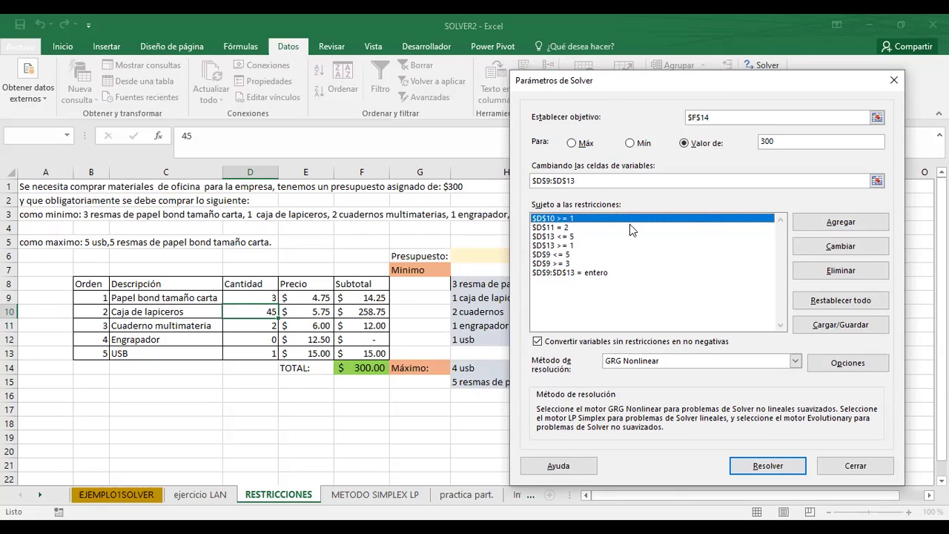
pyautogui.click(830, 250)
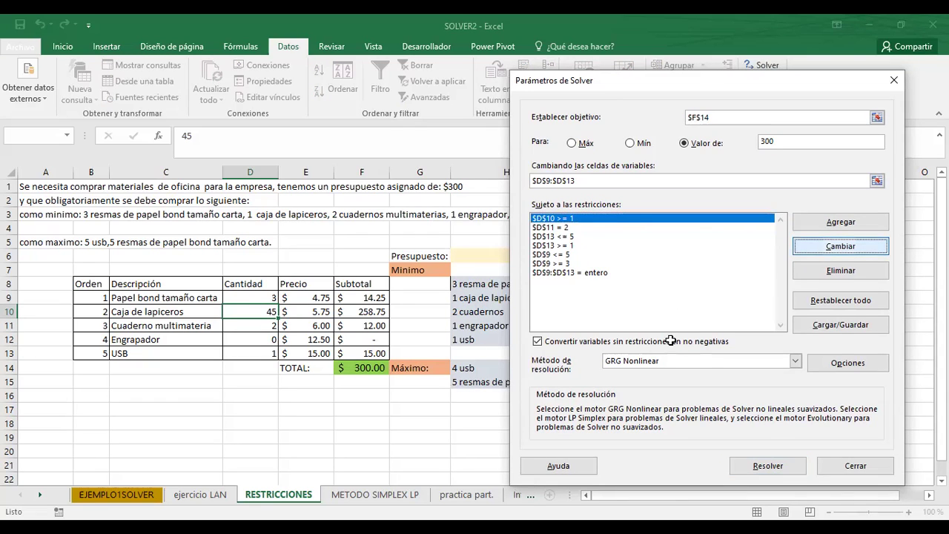
pyautogui.click(723, 282)
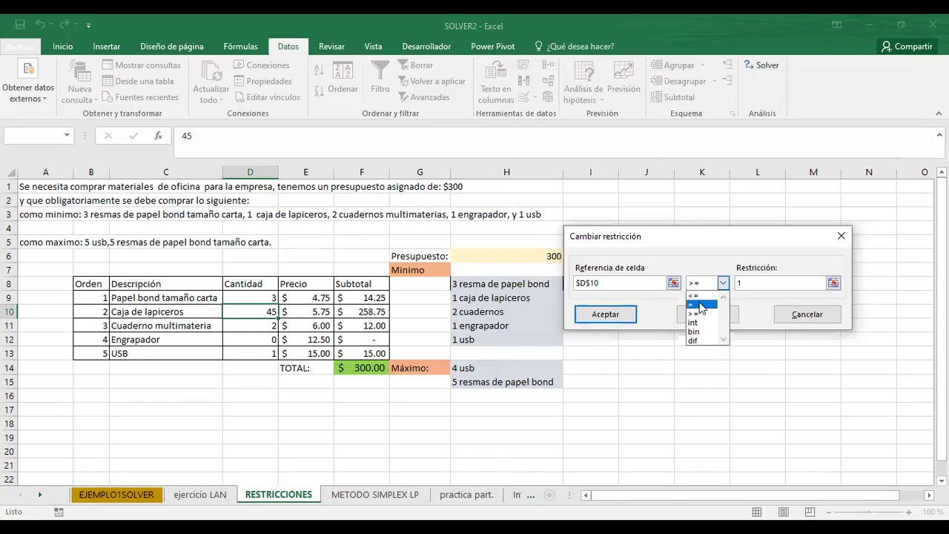
pyautogui.click(700, 304)
pyautogui.click(707, 315)
pyautogui.click(808, 314)
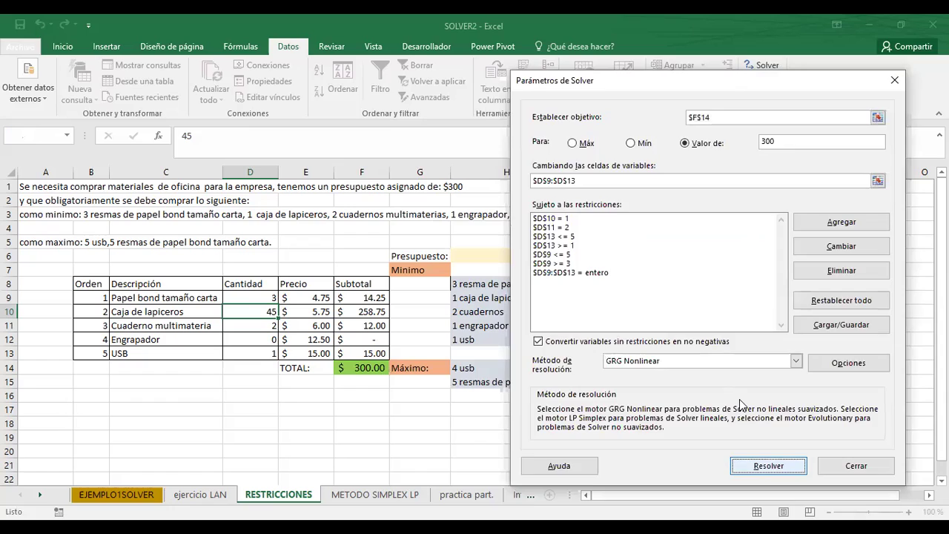
pyautogui.press('Return')
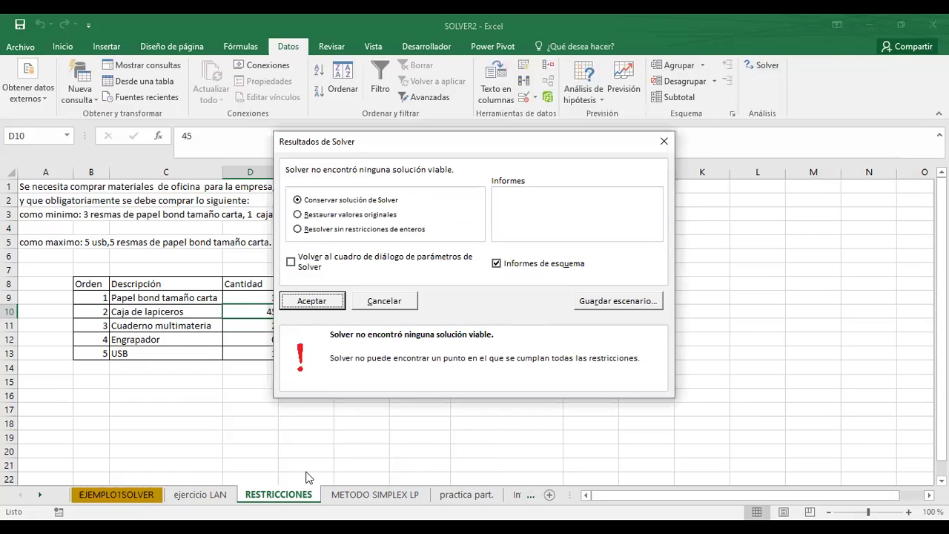
pyautogui.click(312, 301)
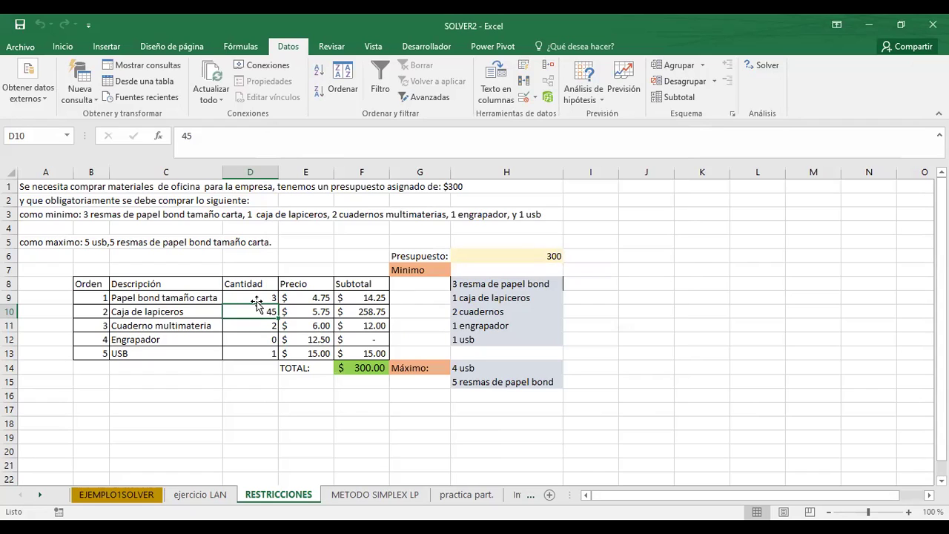
pyautogui.click(765, 66)
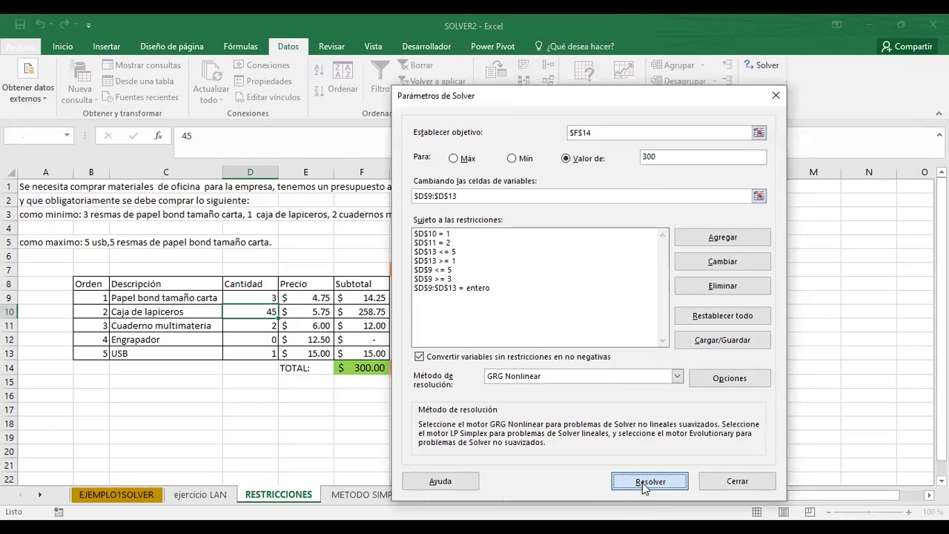
pyautogui.click(638, 481)
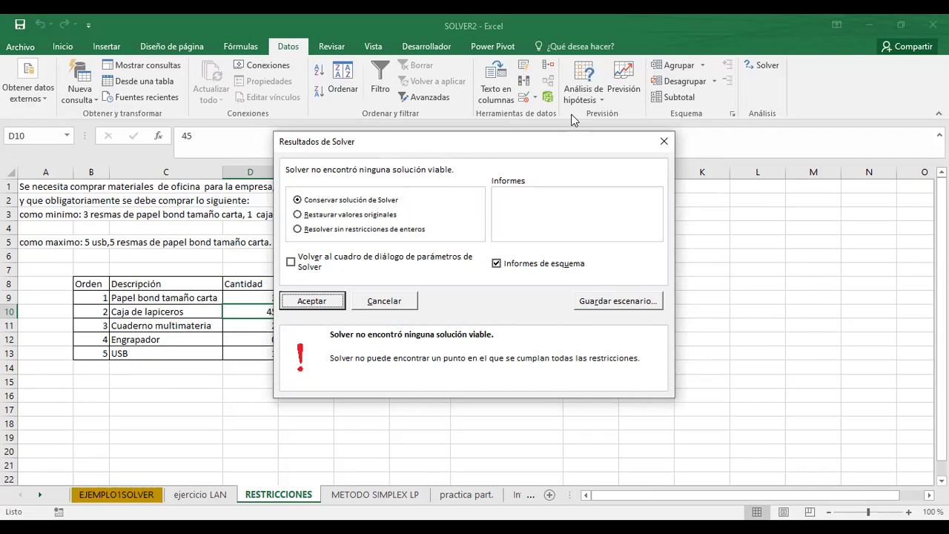
pyautogui.moveTo(583, 141); pyautogui.dragTo(757, 119)
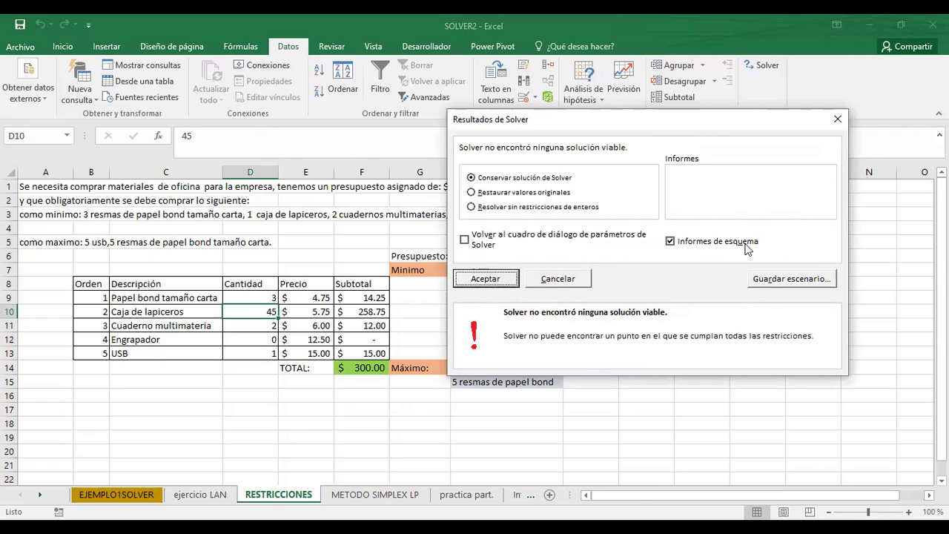
# - Discard the infeasible result and revert the pen-box constraint to $D$10 >= 1
pyautogui.click(559, 277)
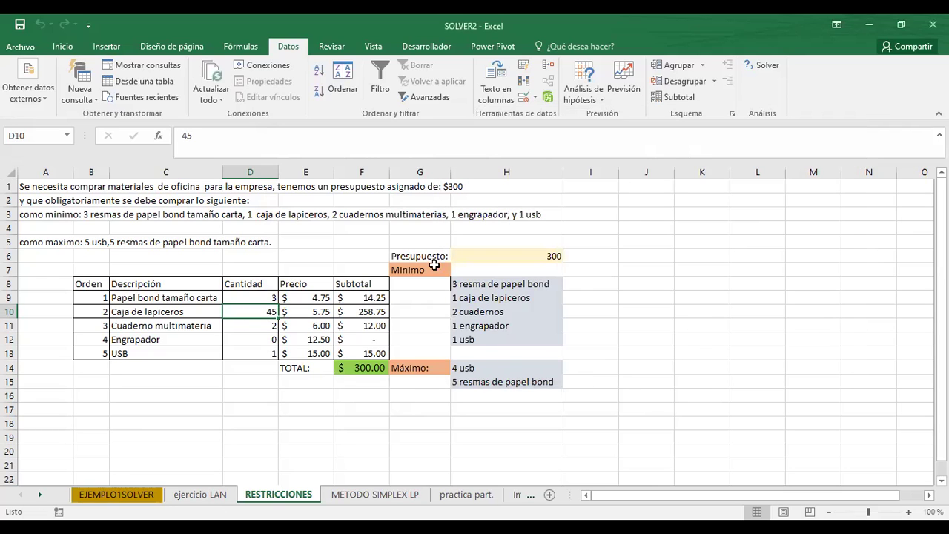
pyautogui.click(760, 70)
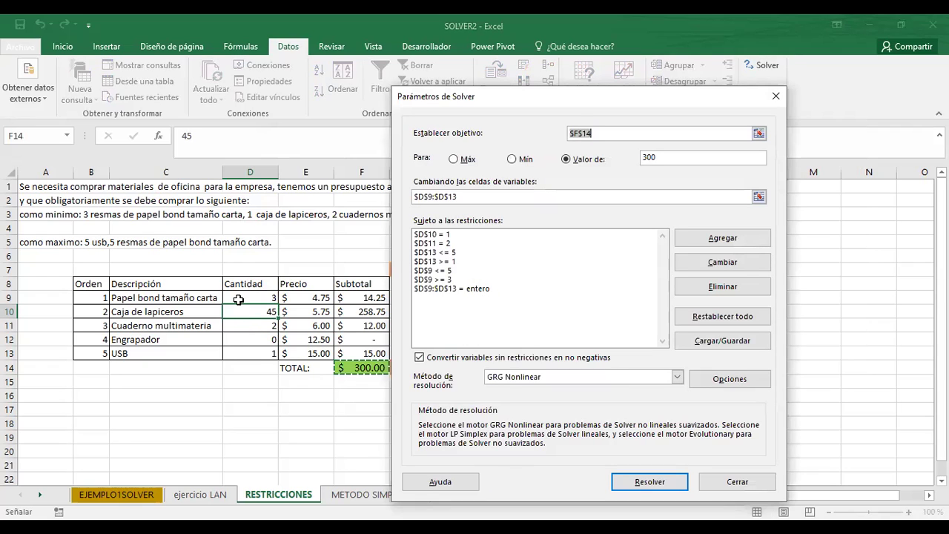
pyautogui.click(428, 235)
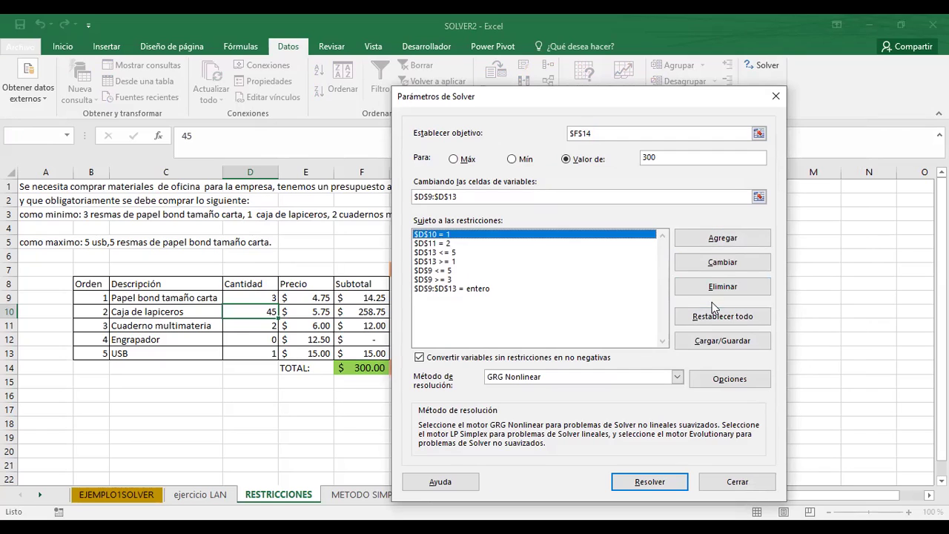
pyautogui.click(726, 262)
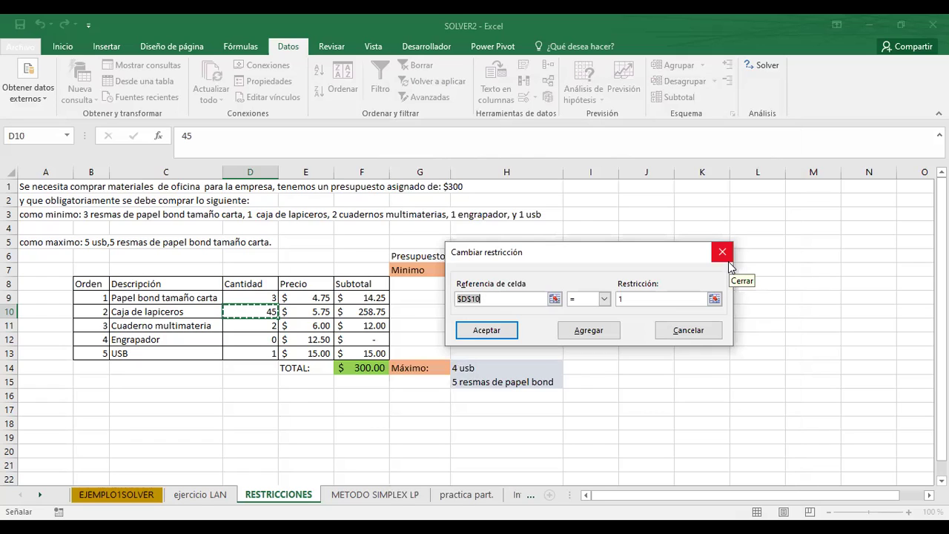
pyautogui.click(604, 299)
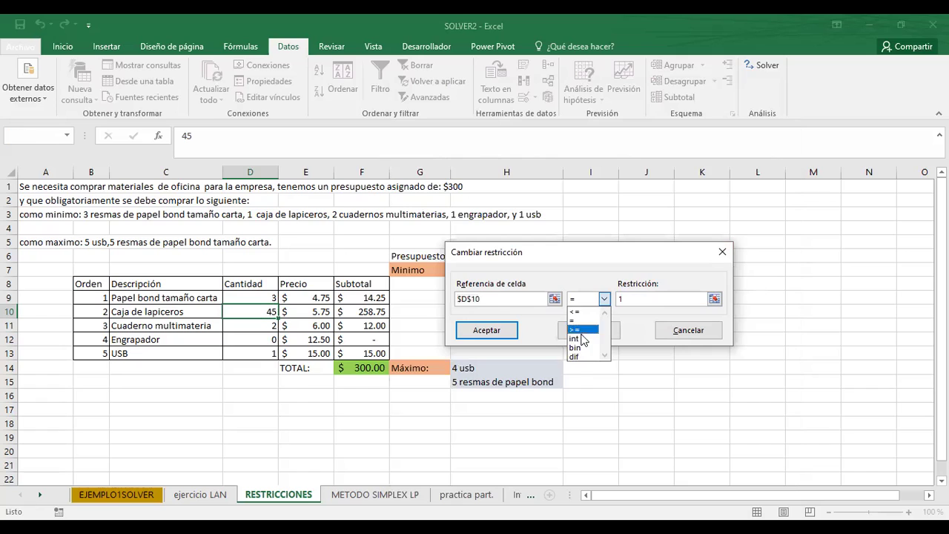
pyautogui.click(582, 331)
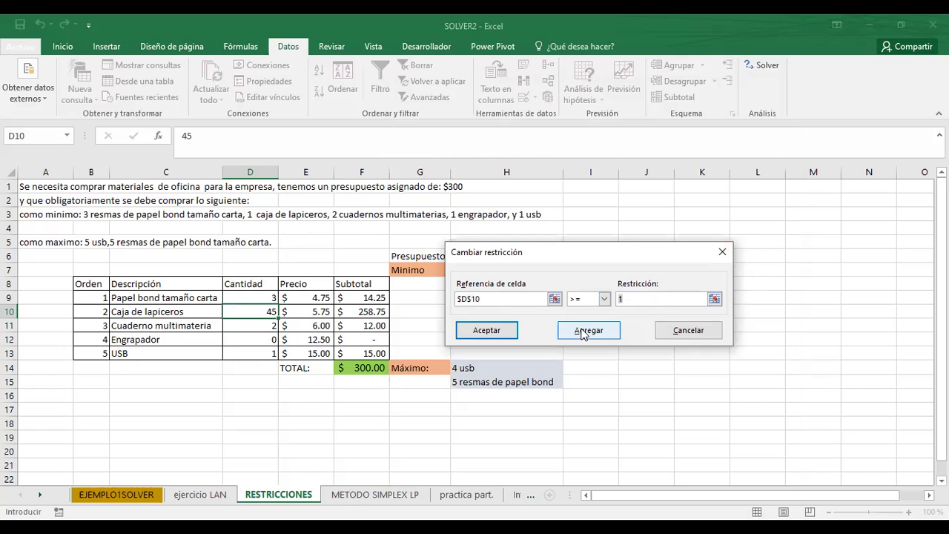
pyautogui.click(582, 333)
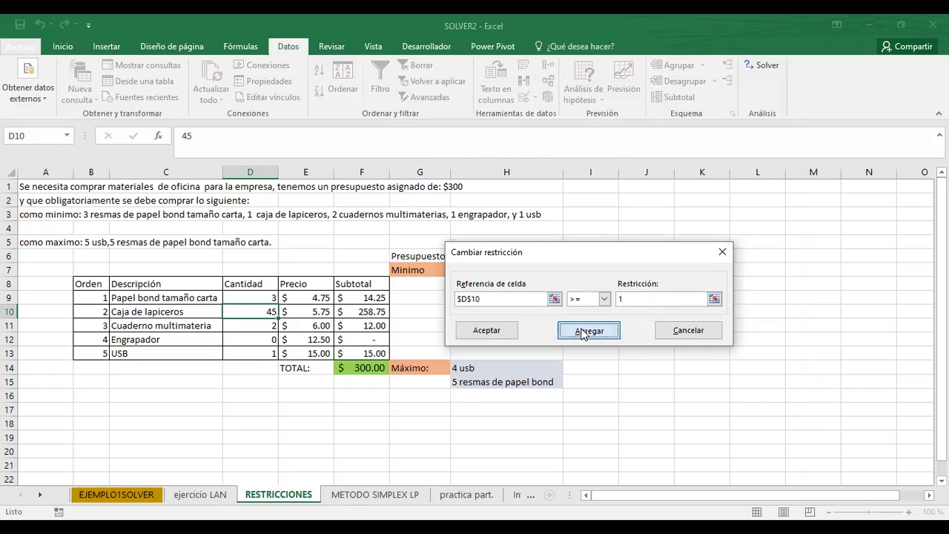
pyautogui.click(728, 257)
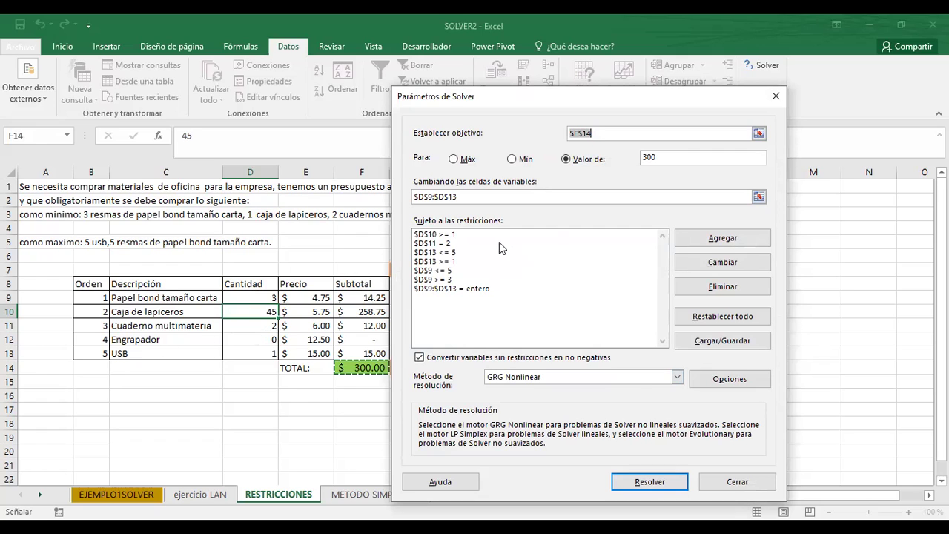
# - Add the stapler constraint $D$12 >= 1 on the Engrapador quantity
pyautogui.click(739, 238)
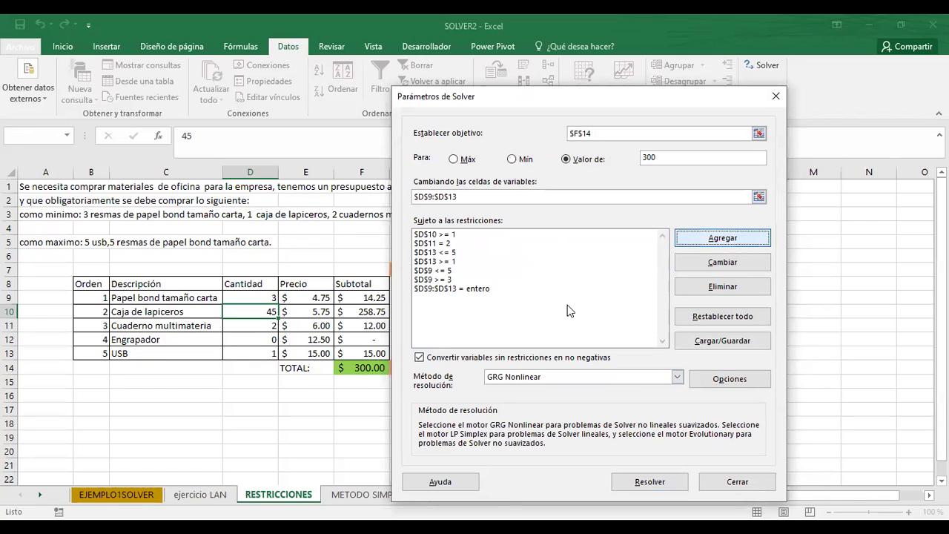
pyautogui.click(551, 298)
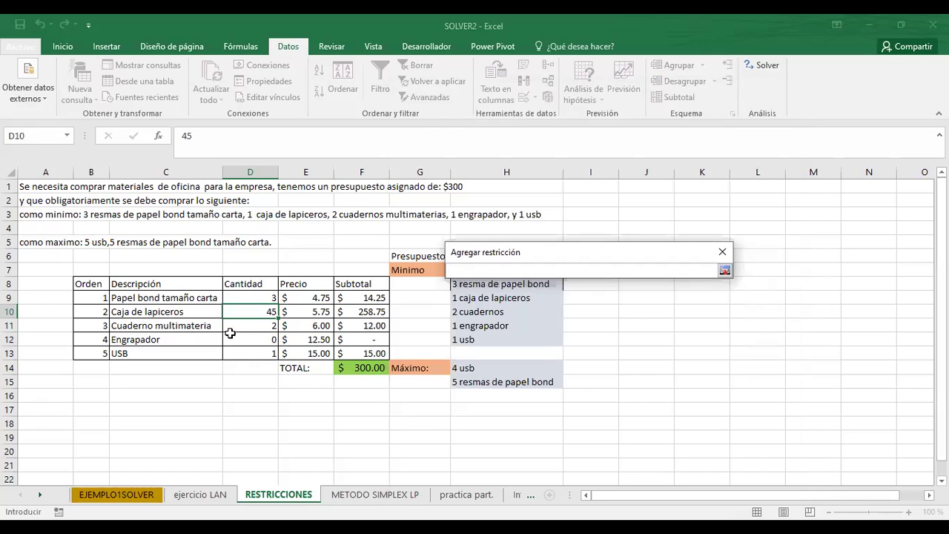
pyautogui.click(257, 339)
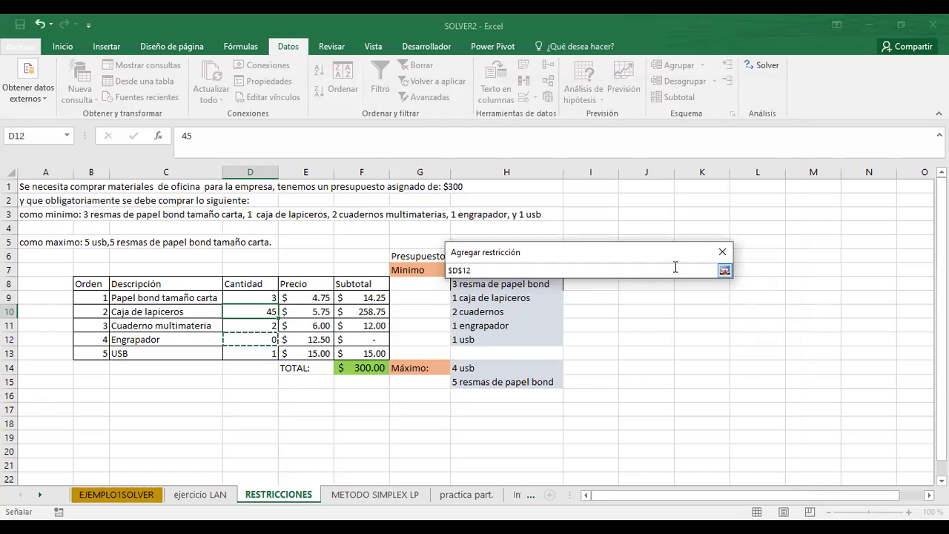
pyautogui.click(724, 273)
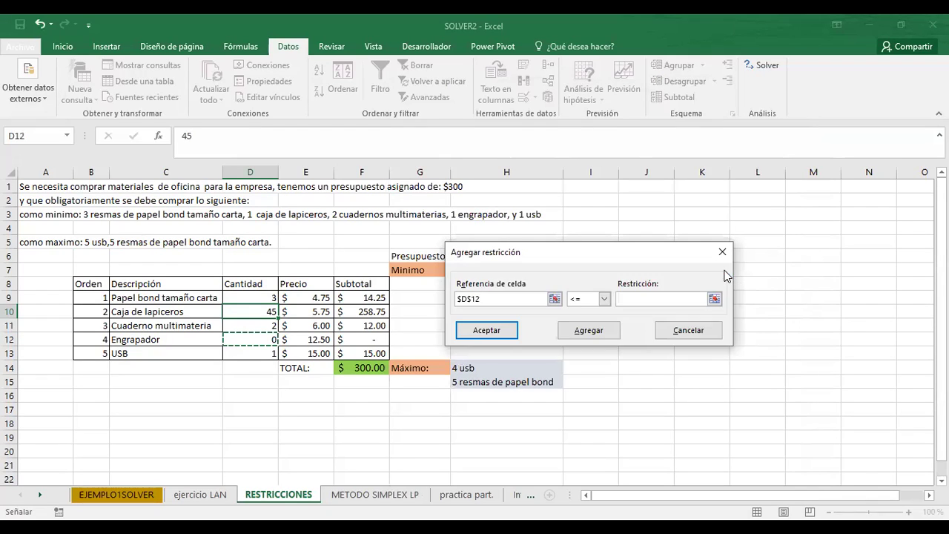
pyautogui.click(604, 303)
pyautogui.click(594, 330)
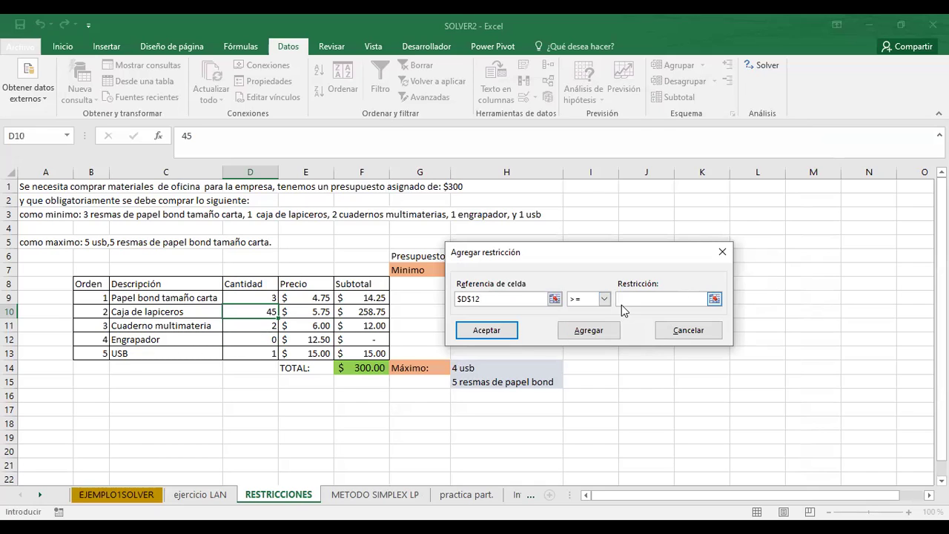
pyautogui.write('1')
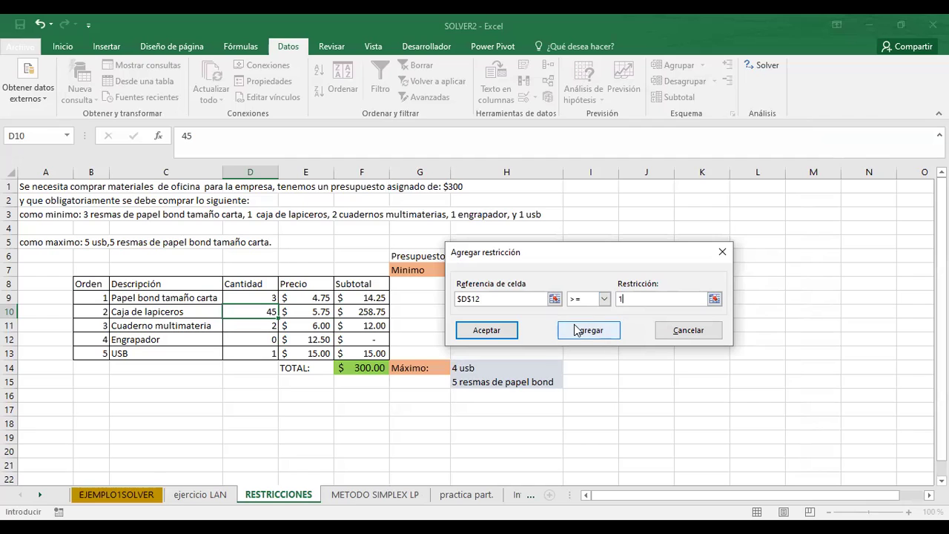
pyautogui.click(578, 332)
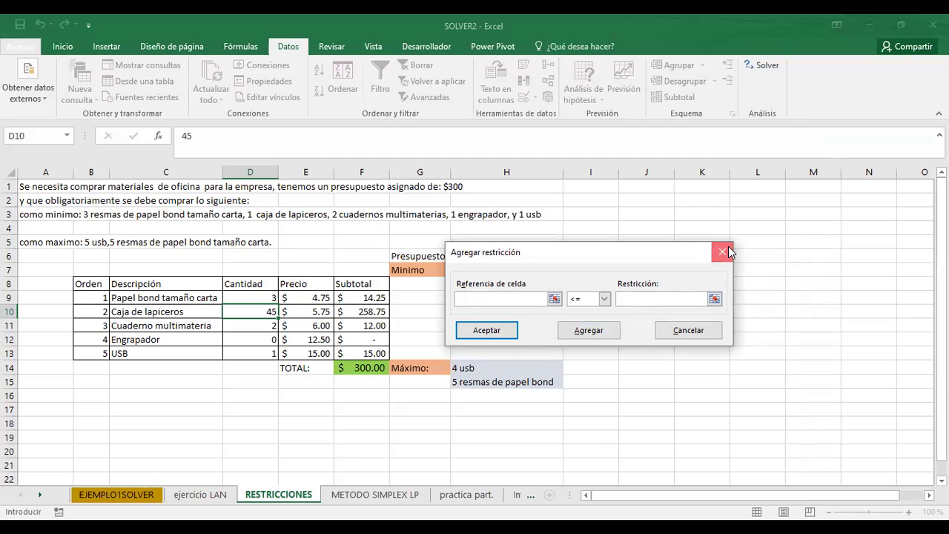
pyautogui.click(687, 330)
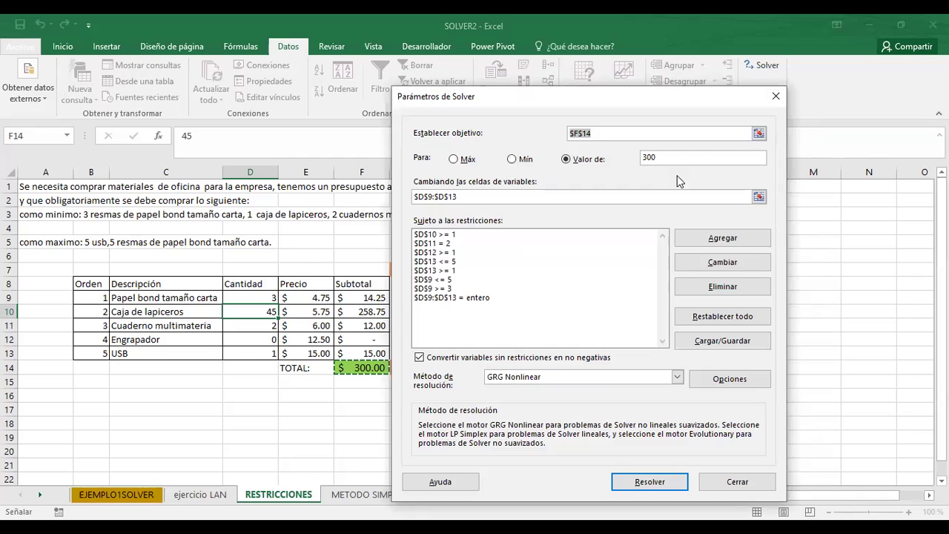
# - Solve with an answer report, keeping 3, 35, 2, 1, 4 totalling $300.00, and view Informe de respuestas 1
pyautogui.click(649, 478)
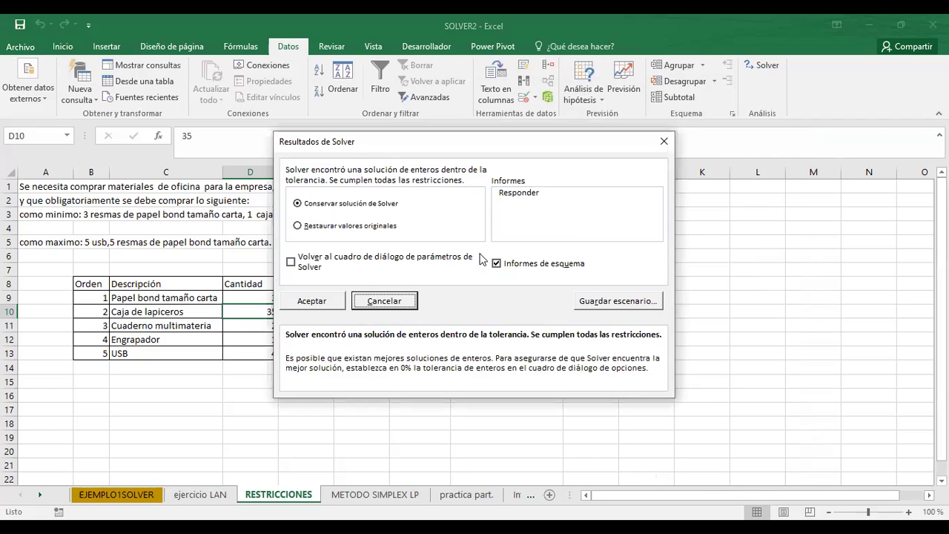
pyautogui.click(522, 192)
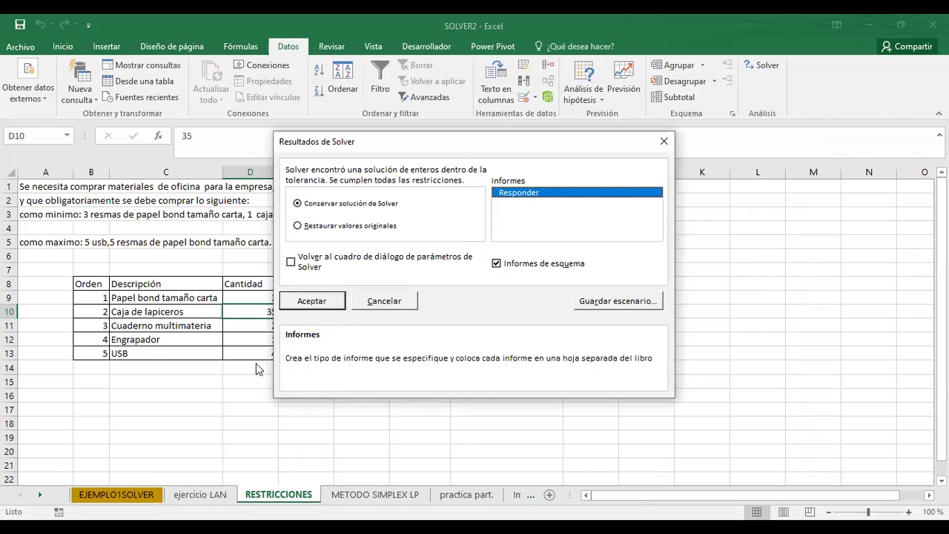
pyautogui.click(308, 302)
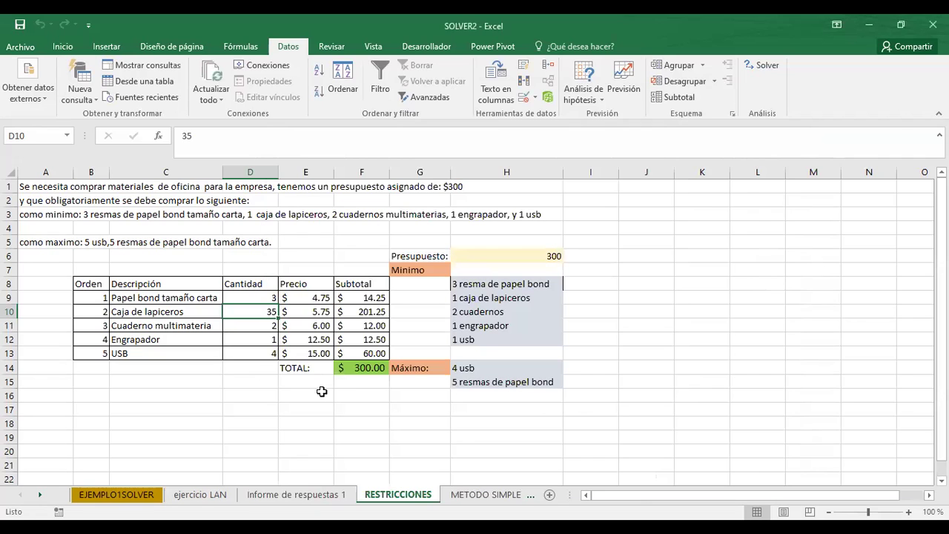
pyautogui.click(296, 495)
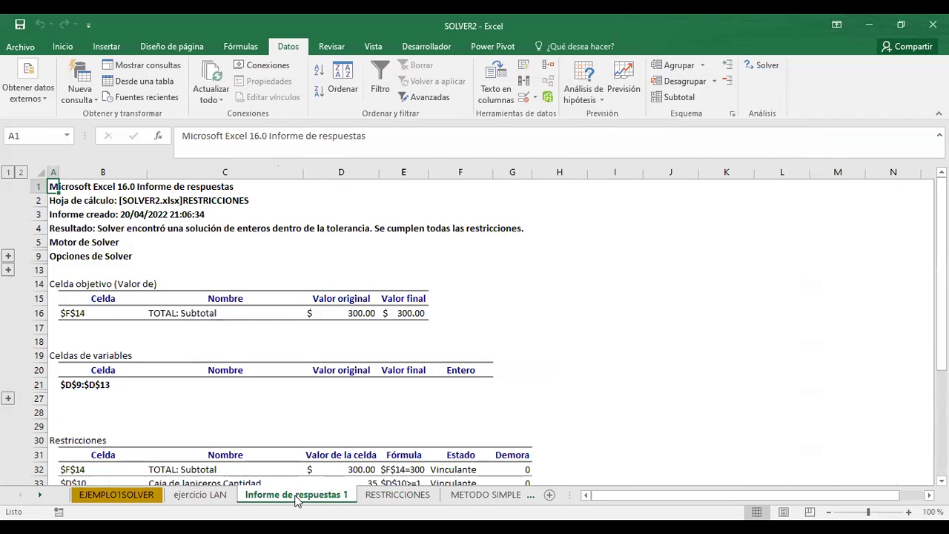
# - Expand the report's Solver options and variable-cell rows, review it, then go to METODO SIMPLEX LP
pyautogui.click(8, 271)
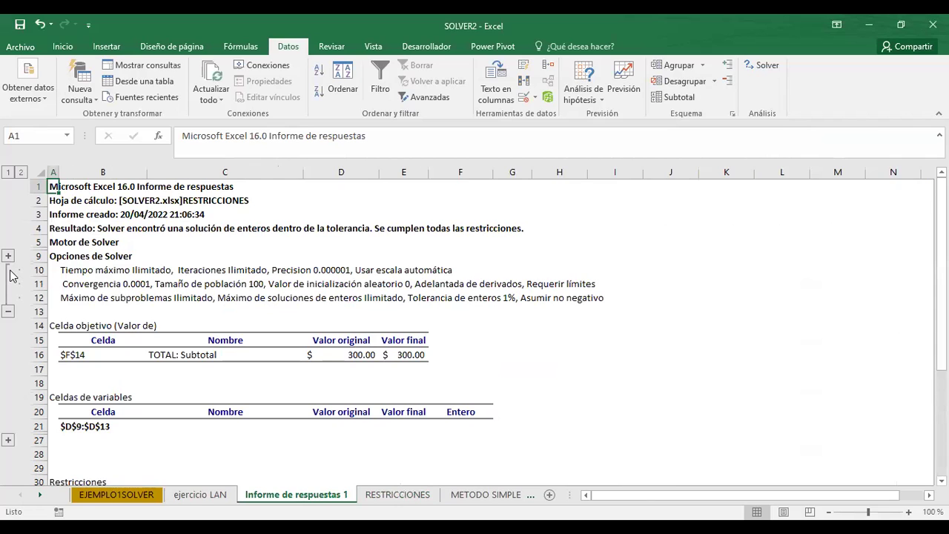
pyautogui.click(8, 439)
pyautogui.scroll(-1, 13, 445)
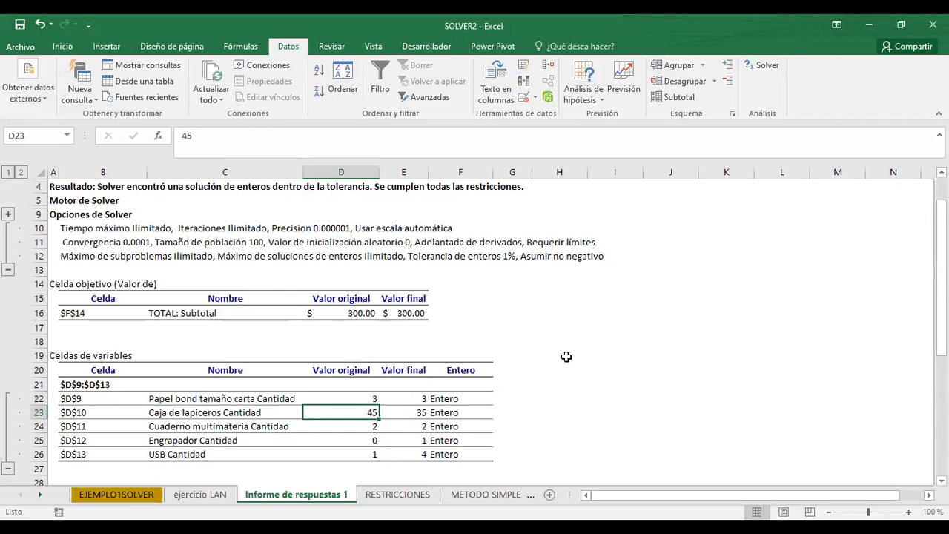
pyautogui.scroll(-1, 557, 359)
pyautogui.scroll(-1, 557, 360)
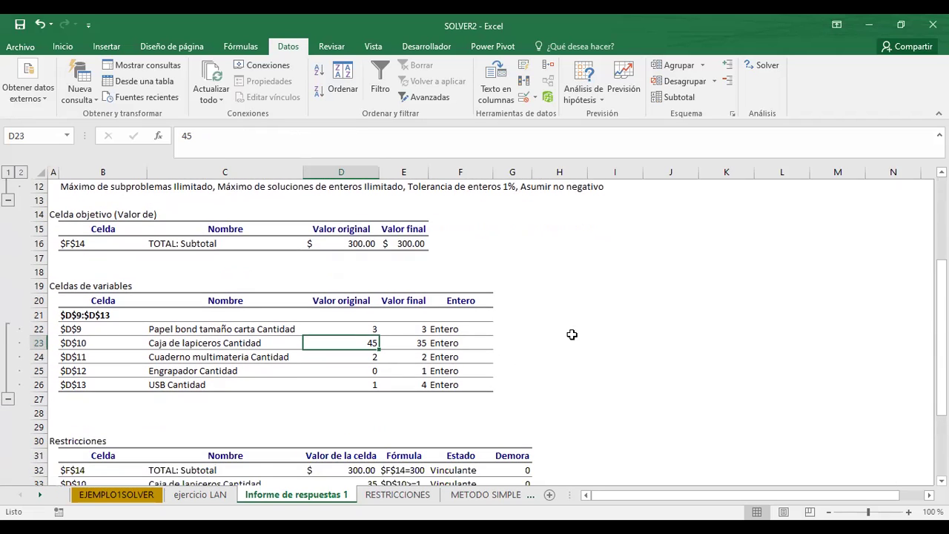
pyautogui.scroll(-2, 527, 294)
pyautogui.scroll(-1, 586, 352)
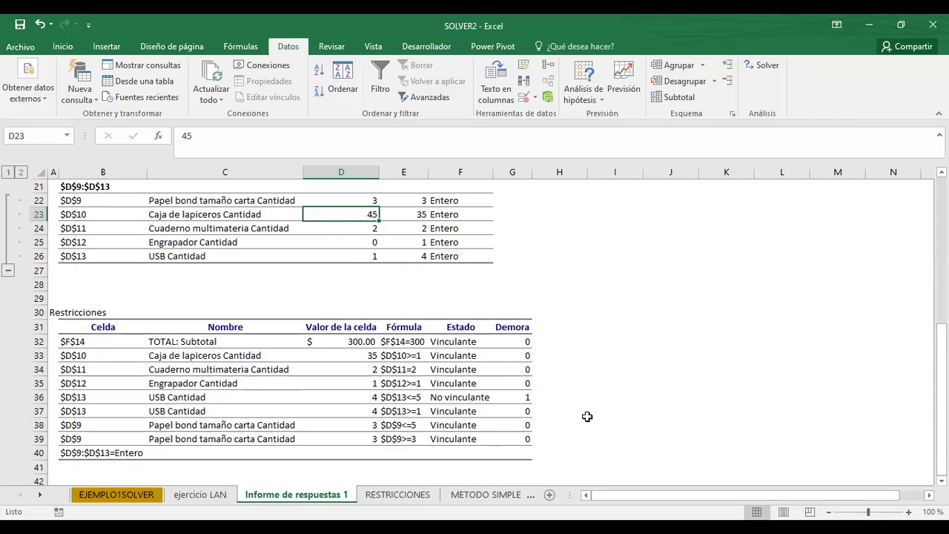
pyautogui.click(486, 494)
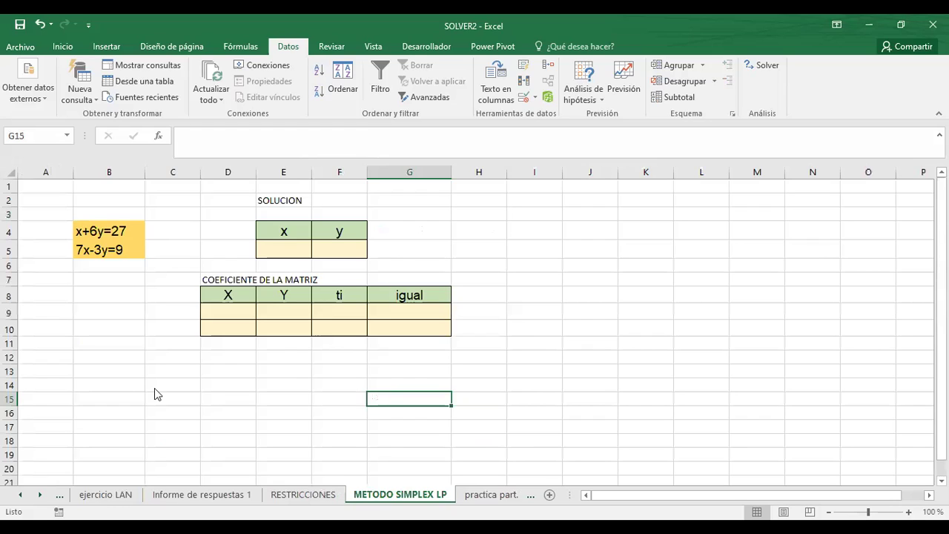
# - Switch this sheet's Solver method to Simplex LP and close the Solver parameters
pyautogui.click(96, 247)
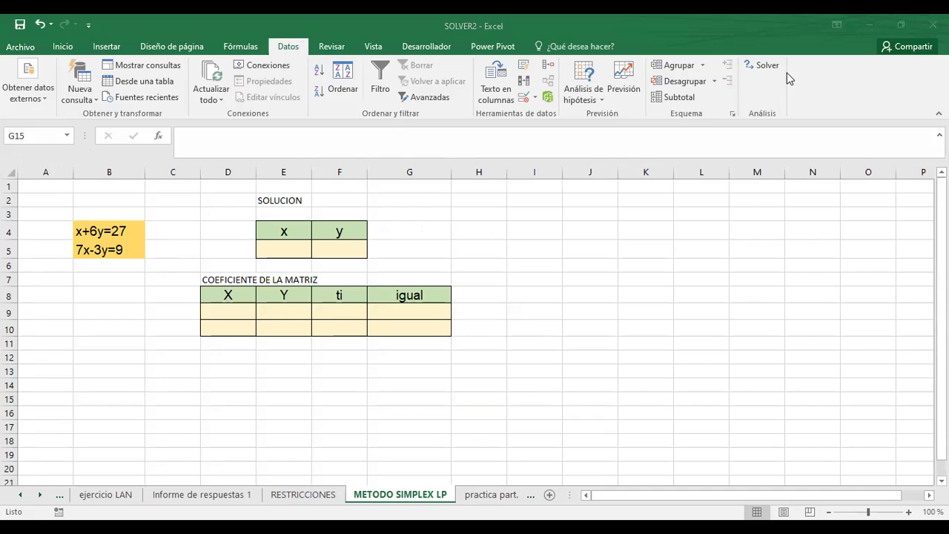
pyautogui.click(768, 69)
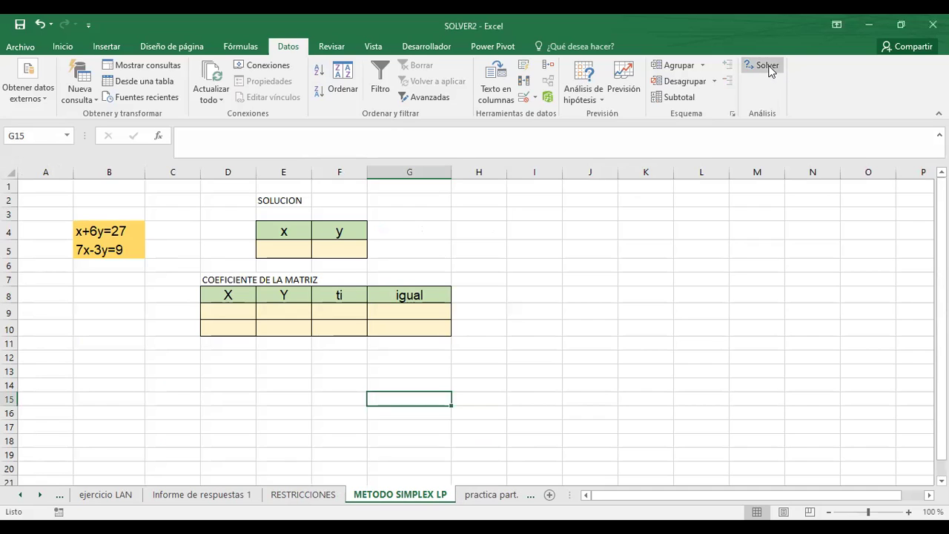
pyautogui.click(769, 68)
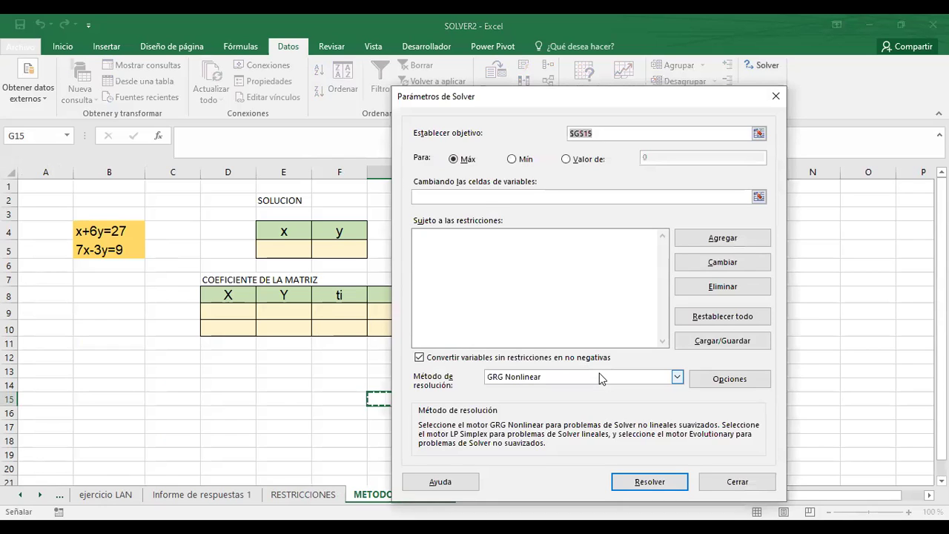
pyautogui.click(600, 378)
pyautogui.click(579, 398)
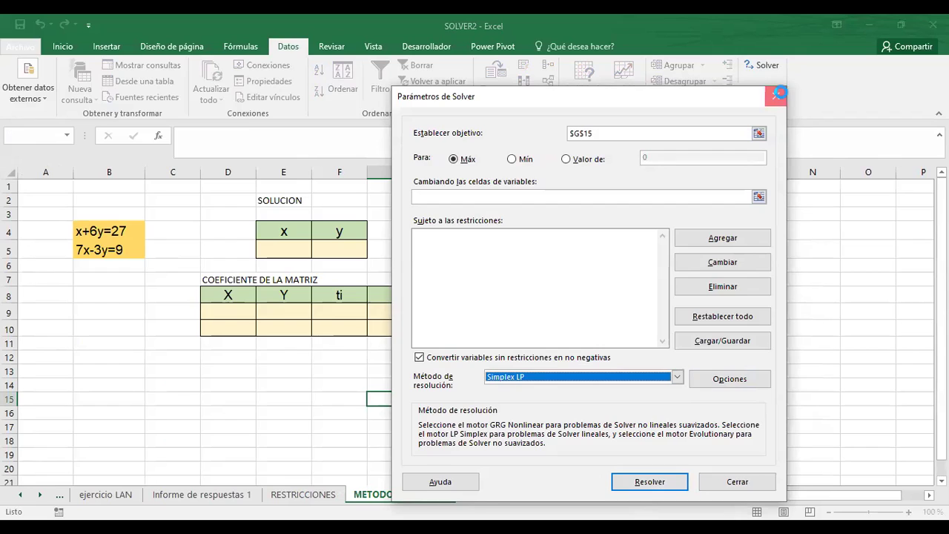
pyautogui.click(776, 97)
pyautogui.click(87, 296)
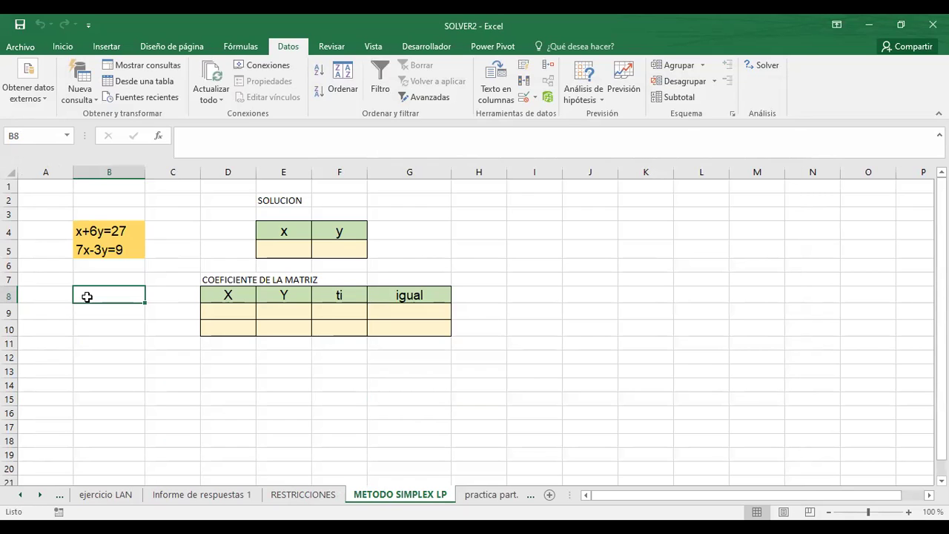
# - Enter X+6Y-27=0 in B8 and 7X-3Y-9=0 in B9
pyautogui.write('x+')
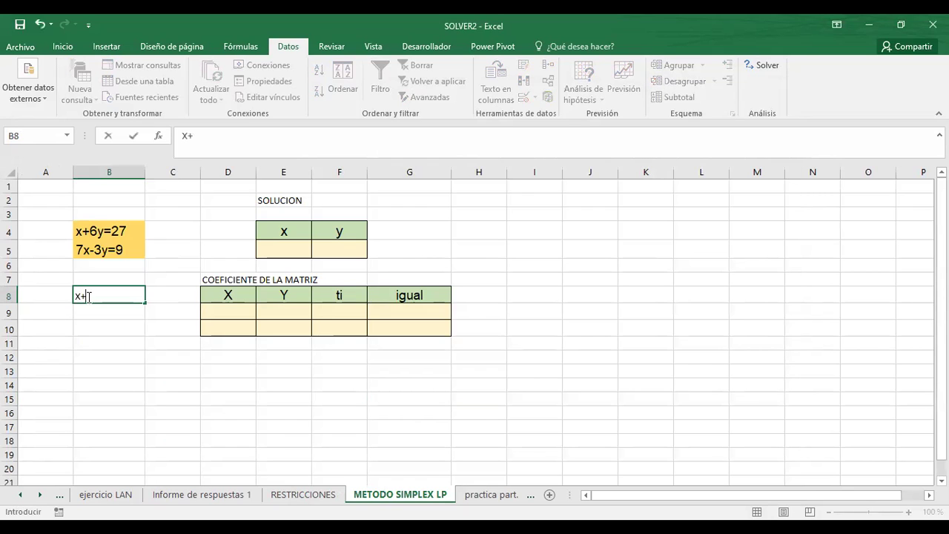
pyautogui.write('Y+')
pyautogui.press('BackSpace')
pyautogui.write('-')
pyautogui.write('2')
pyautogui.write('7')
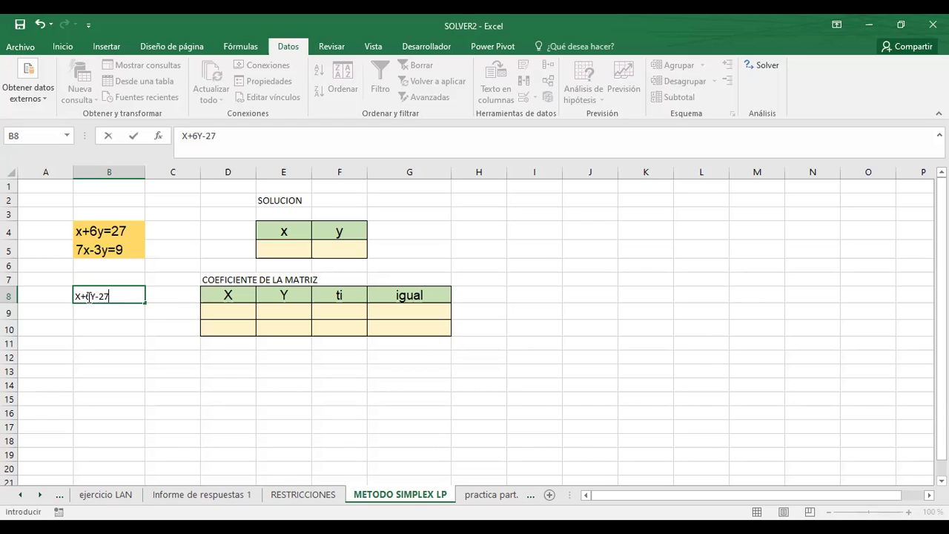
pyautogui.write('=0')
pyautogui.click(100, 311)
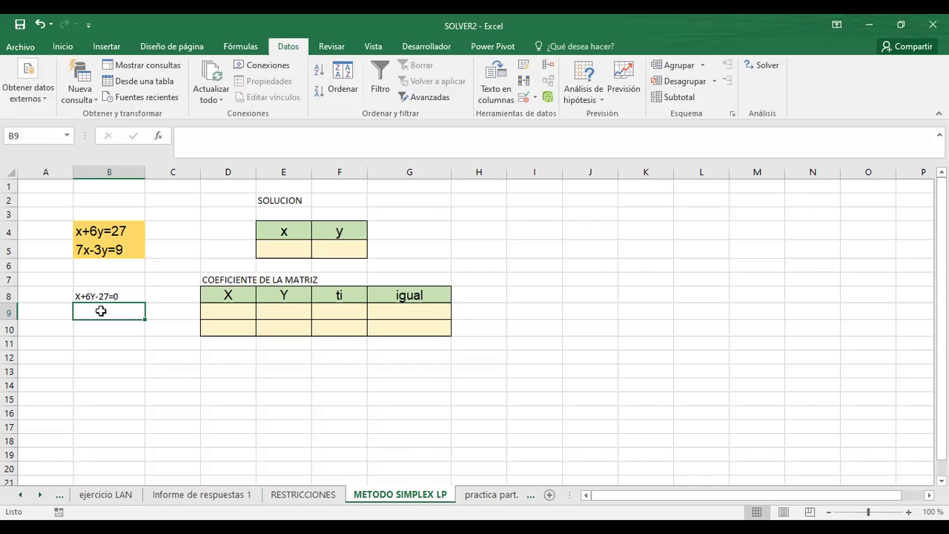
pyautogui.write('7X-3Y')
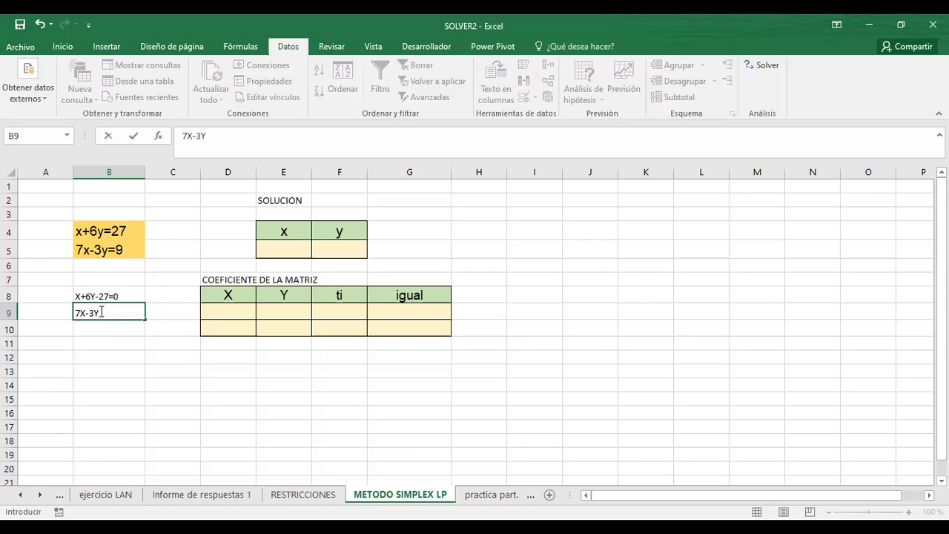
pyautogui.write('-9')
pyautogui.write('=')
pyautogui.write('0')
pyautogui.press('Return')
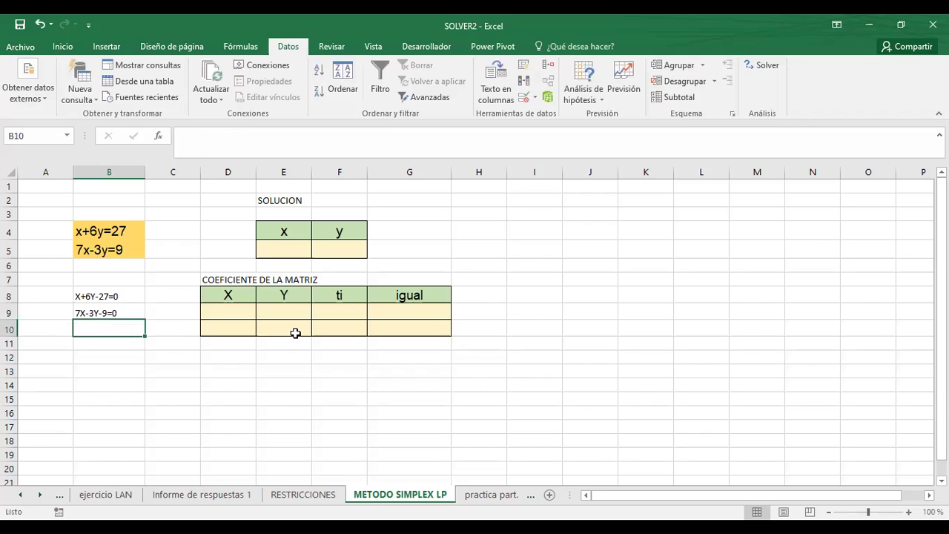
pyautogui.click(220, 317)
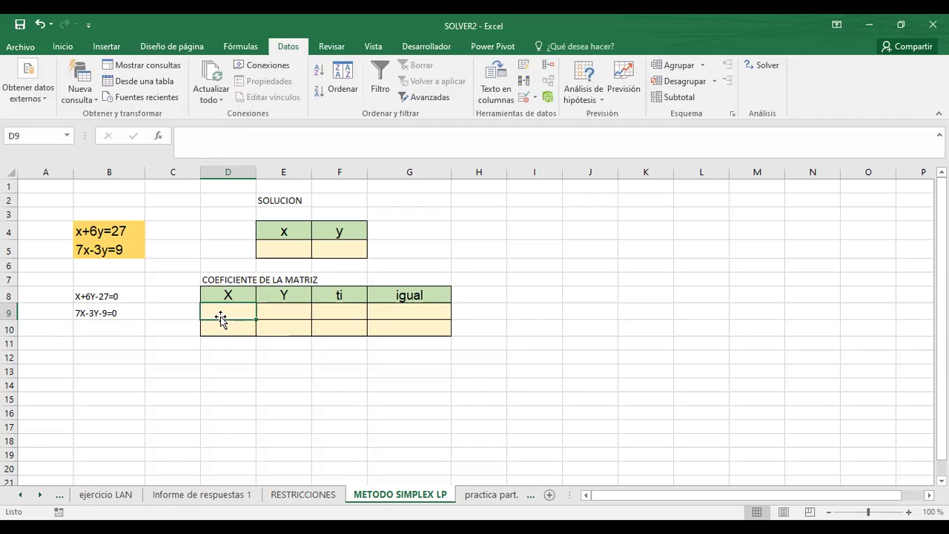
# - Fill the first equation's row with coefficients 1 and 6 and ti -27
pyautogui.write('1')
pyautogui.press('Tab')
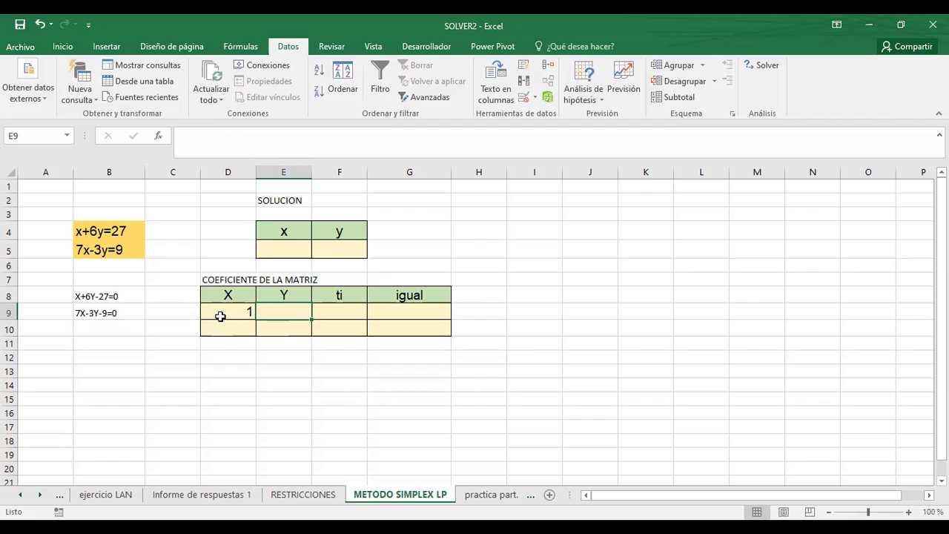
pyautogui.write('6')
pyautogui.press('Tab')
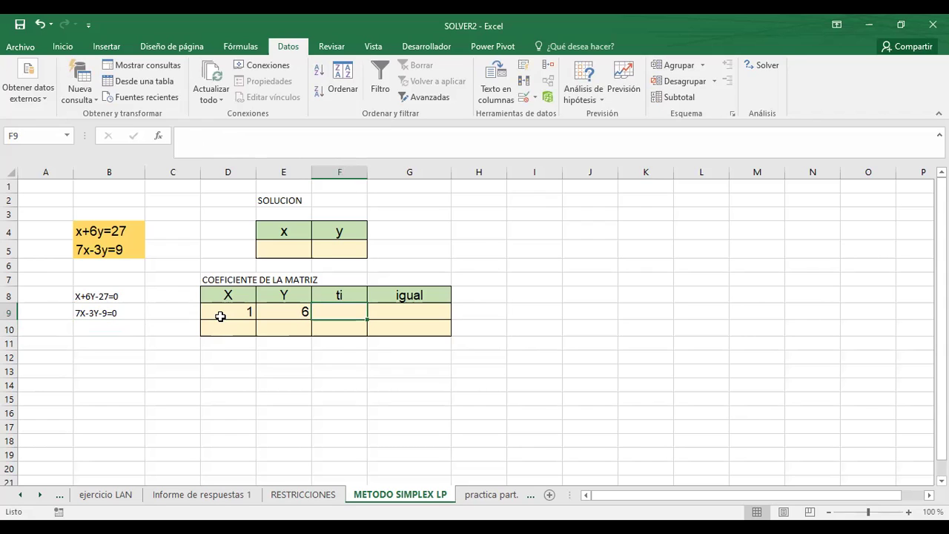
pyautogui.write('2')
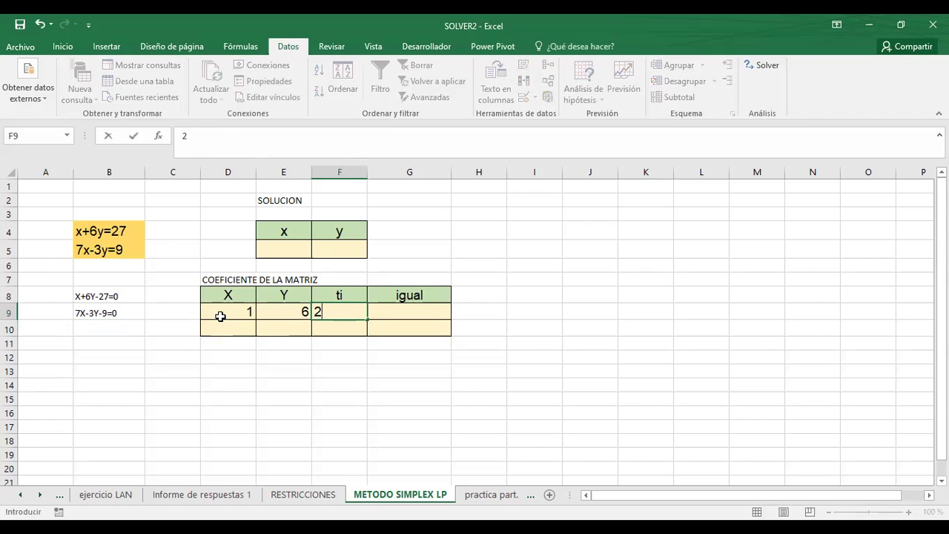
pyautogui.press('BackSpace')
pyautogui.write('-27')
pyautogui.press('Return')
# - Fill the second equation's row with 7, 3 and -9 in D10:F10
pyautogui.press('Left')
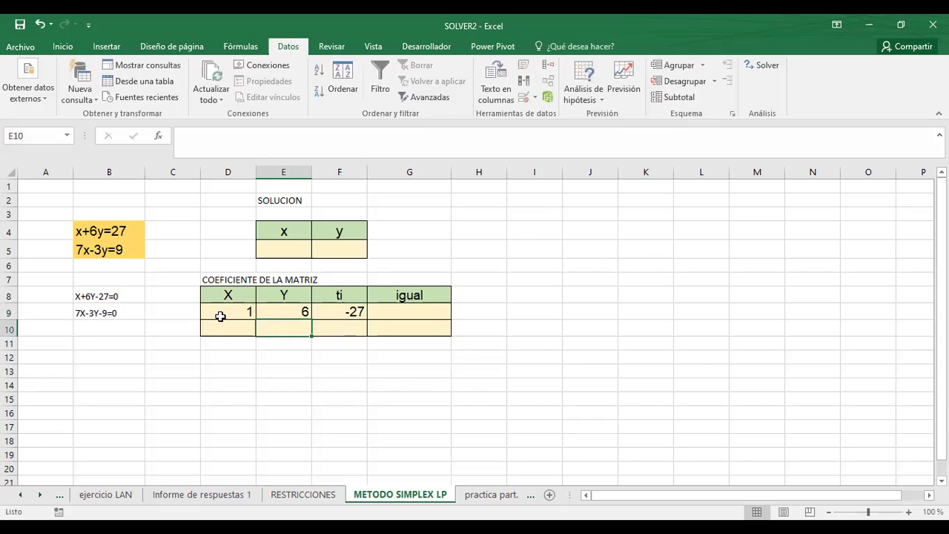
pyautogui.press('Left')
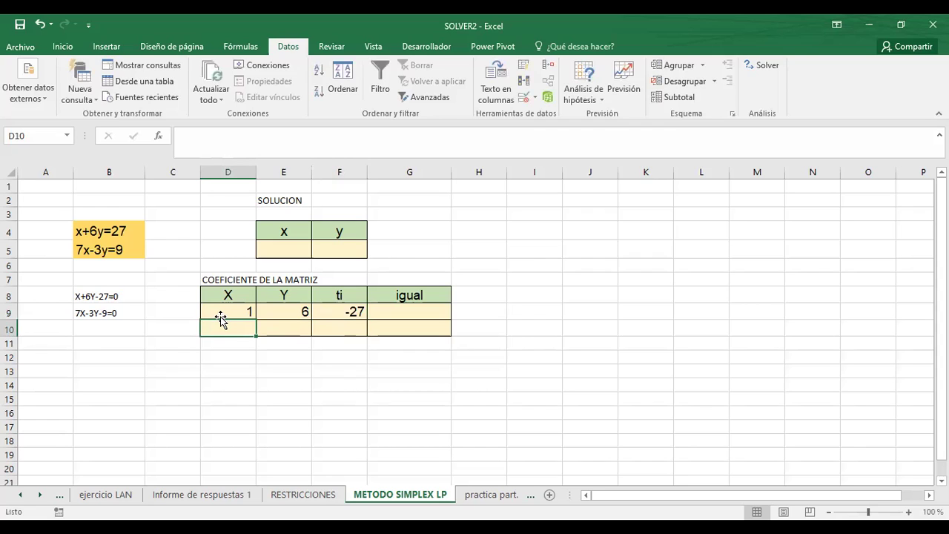
pyautogui.write('7')
pyautogui.press('Tab')
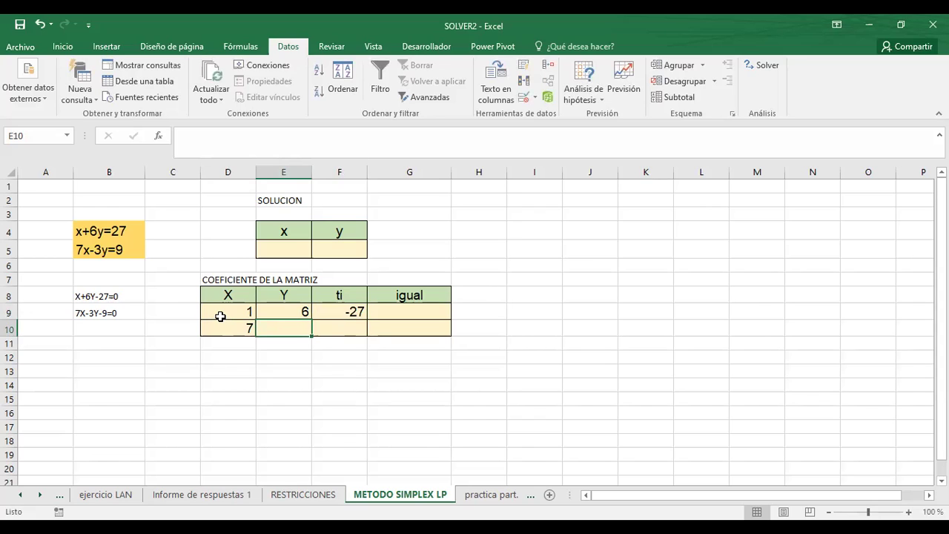
pyautogui.write('3')
pyautogui.press('Tab')
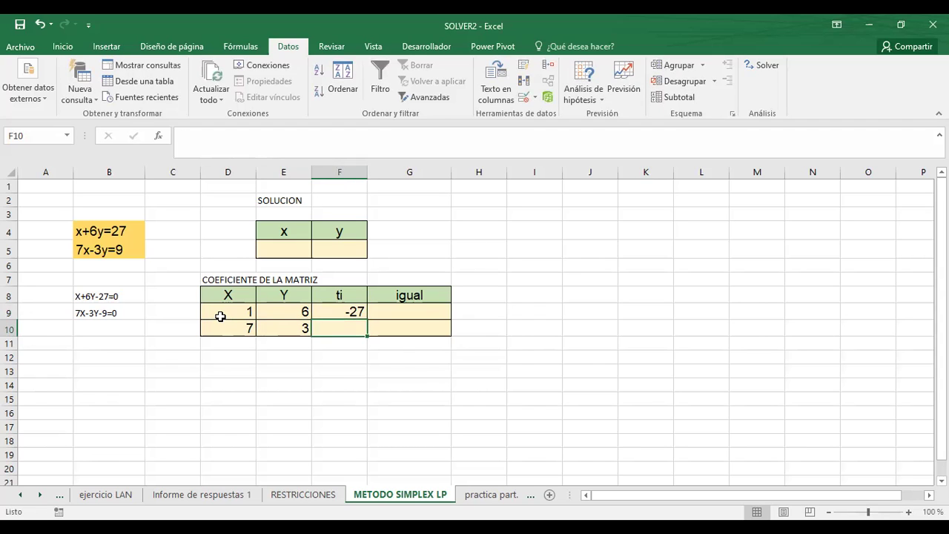
pyautogui.write('-9')
pyautogui.press('Return')
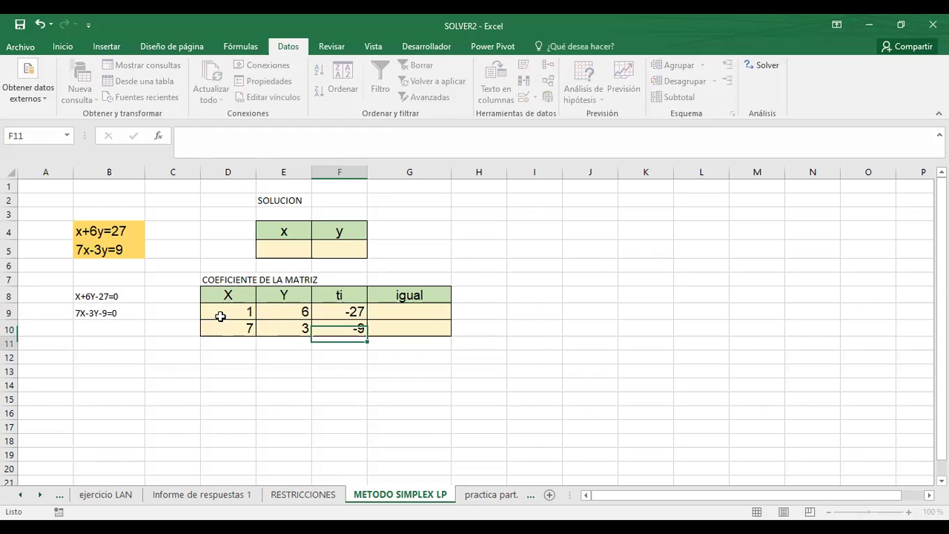
pyautogui.press('Up')
pyautogui.press('Up')
pyautogui.press('Right')
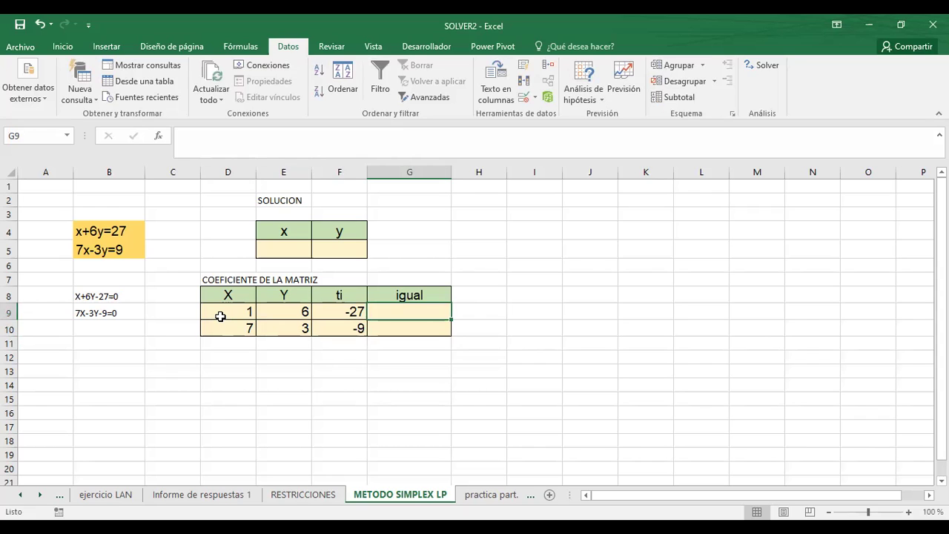
# - Start a SUMAPRODUCTO formula over E5:F5 in G9, then cancel it
pyautogui.write('=S')
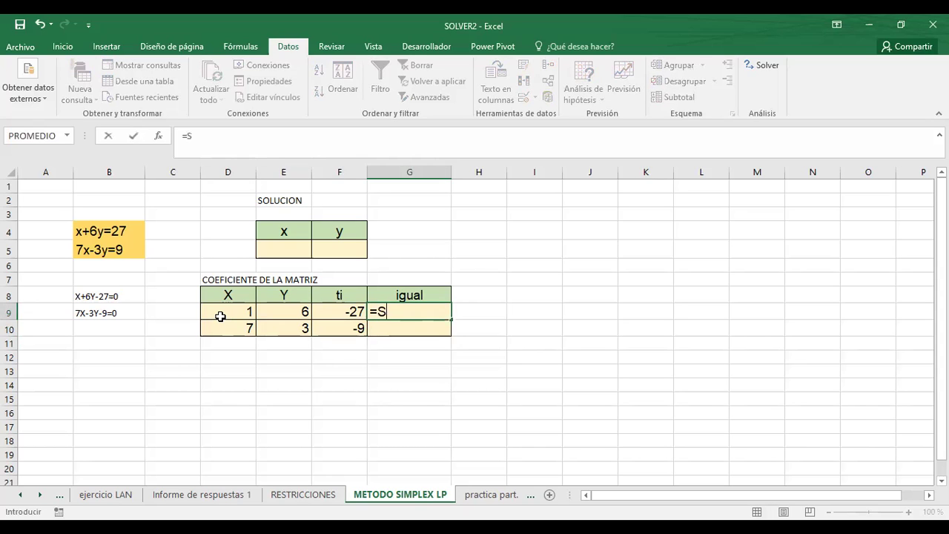
pyautogui.write('UMAPRODU')
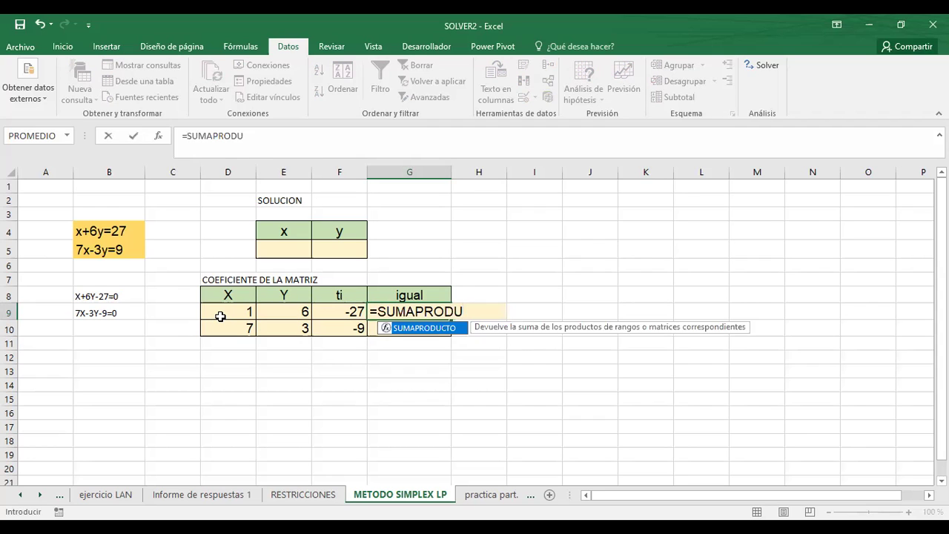
pyautogui.doubleClick(409, 328)
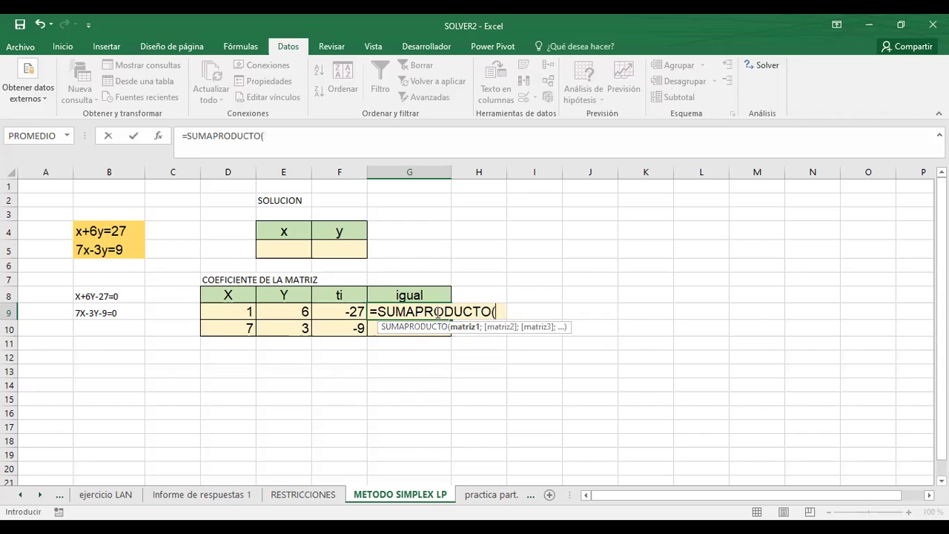
pyautogui.click(285, 251)
pyautogui.moveTo(311, 252); pyautogui.dragTo(339, 252)
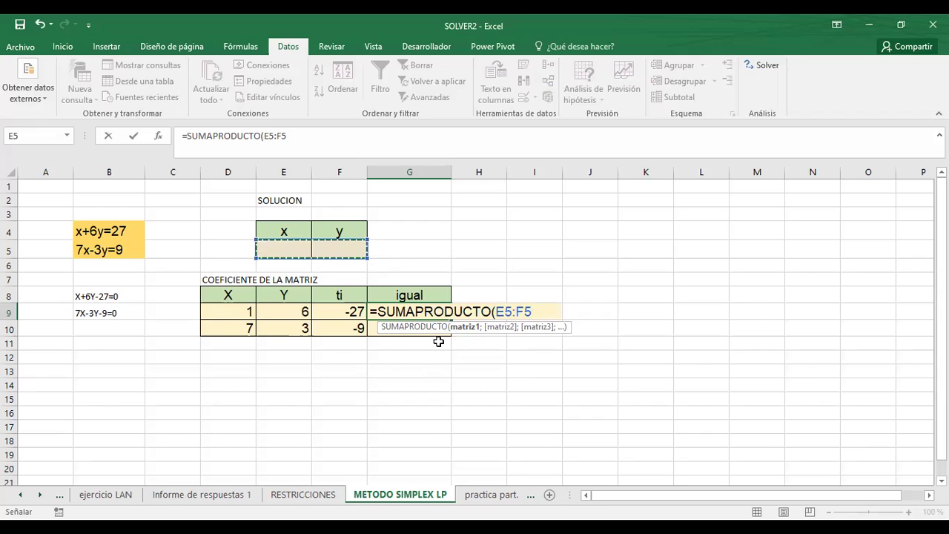
pyautogui.press('Escape')
# - Correct the second Y coefficient in E10 to -3
pyautogui.click(275, 328)
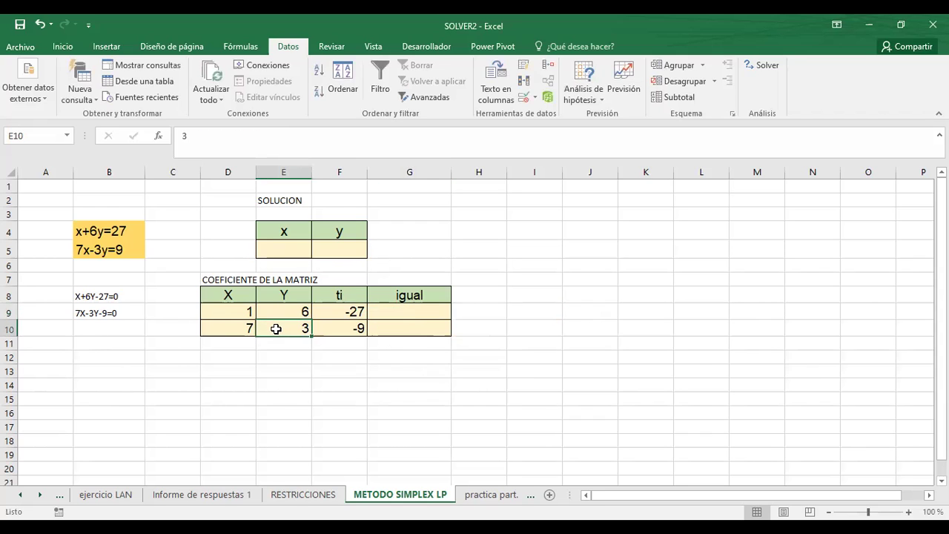
pyautogui.write('-3')
pyautogui.press('Return')
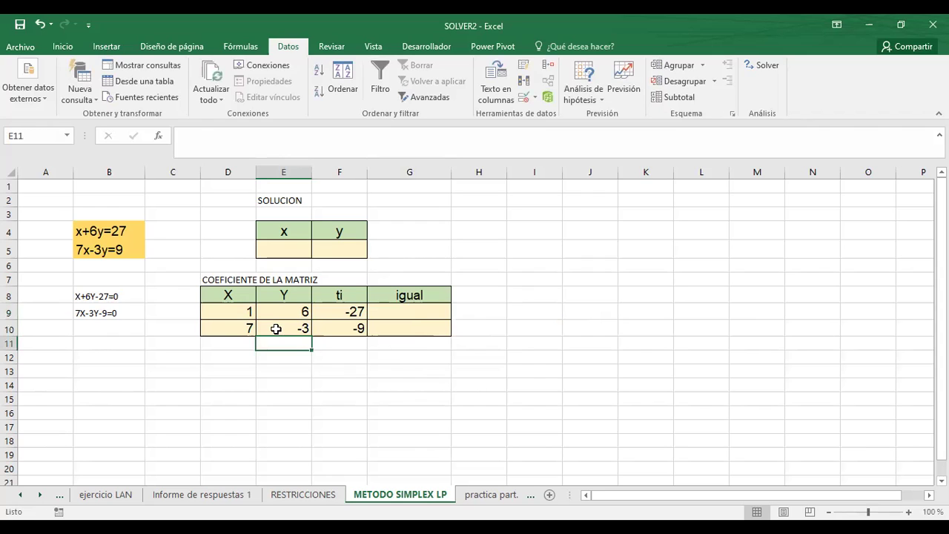
pyautogui.click(408, 317)
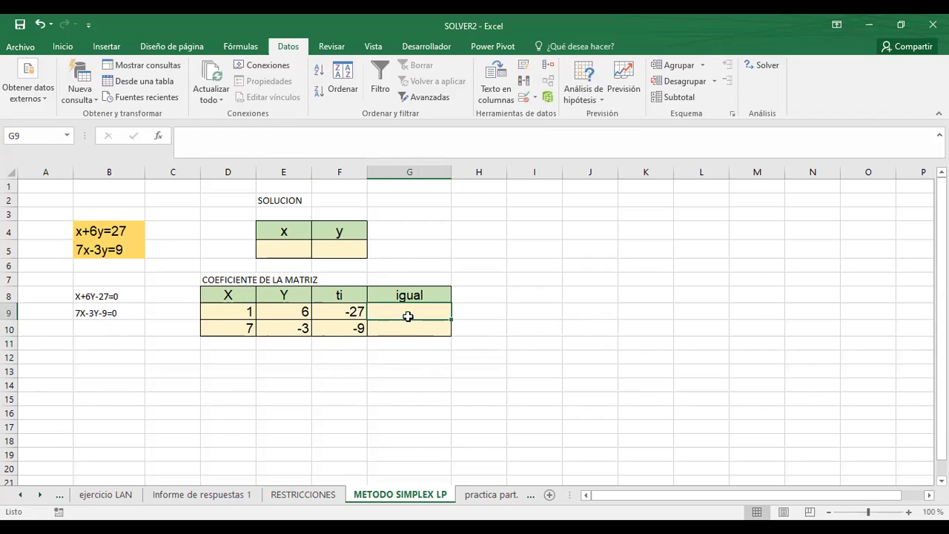
# - Enter =SUMAPRODUCTO(E5:F5;D9:E9)+F9 in G9, which shows -27
pyautogui.write('=')
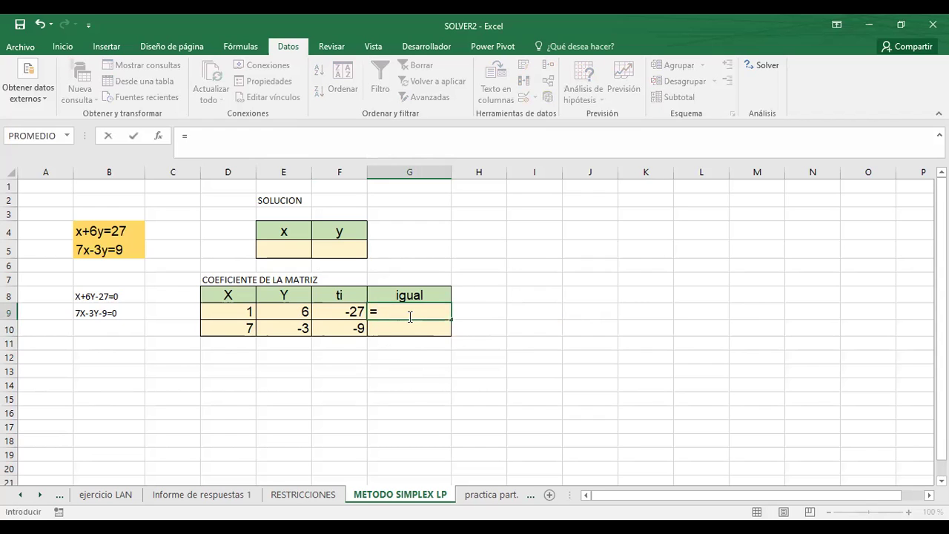
pyautogui.write('SUMA')
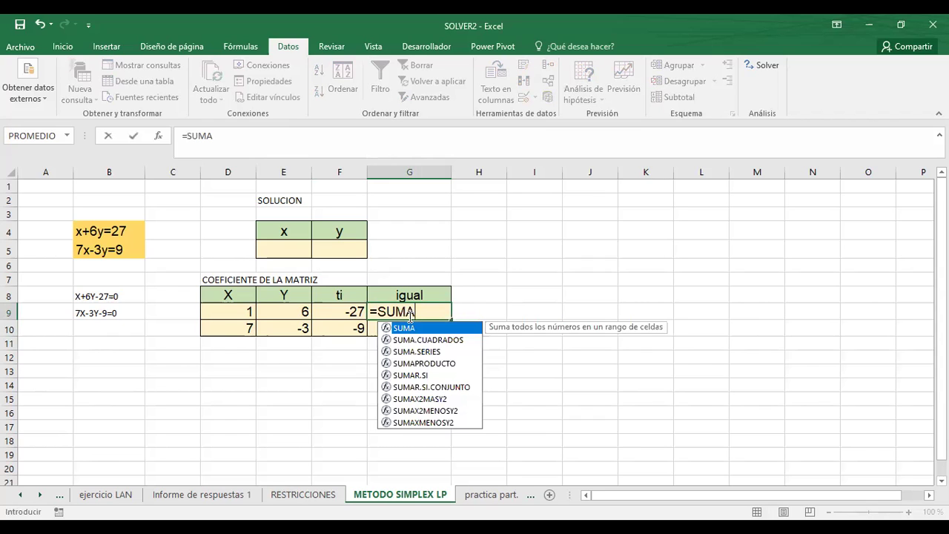
pyautogui.write('PRO')
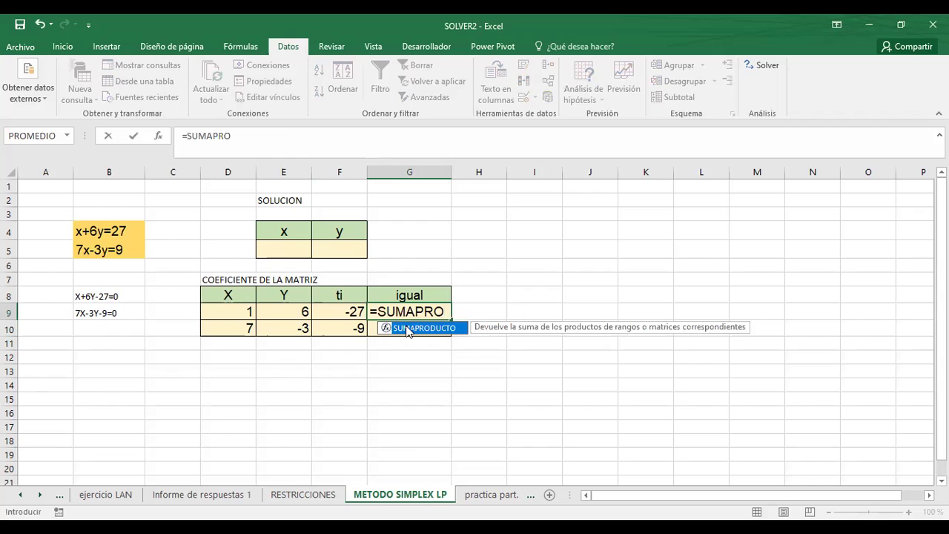
pyautogui.doubleClick(408, 328)
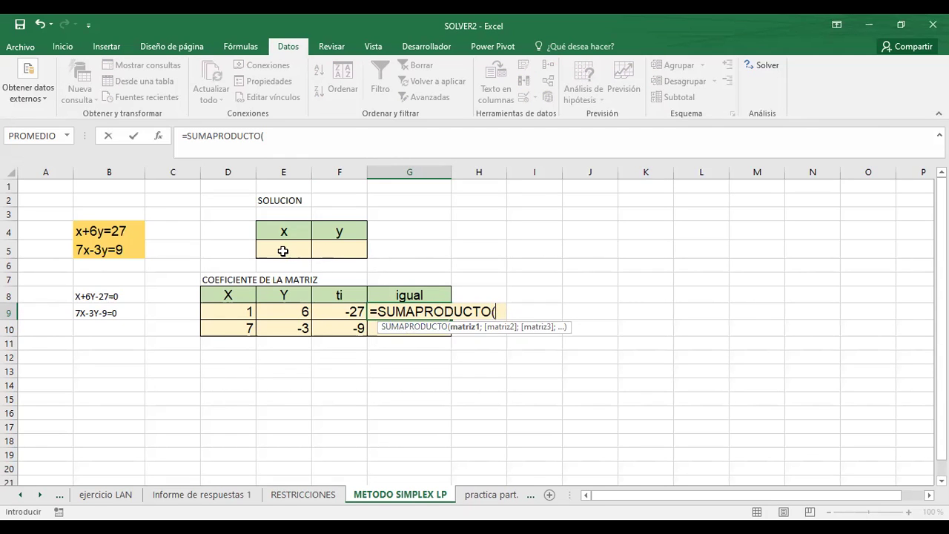
pyautogui.moveTo(282, 250); pyautogui.dragTo(322, 258)
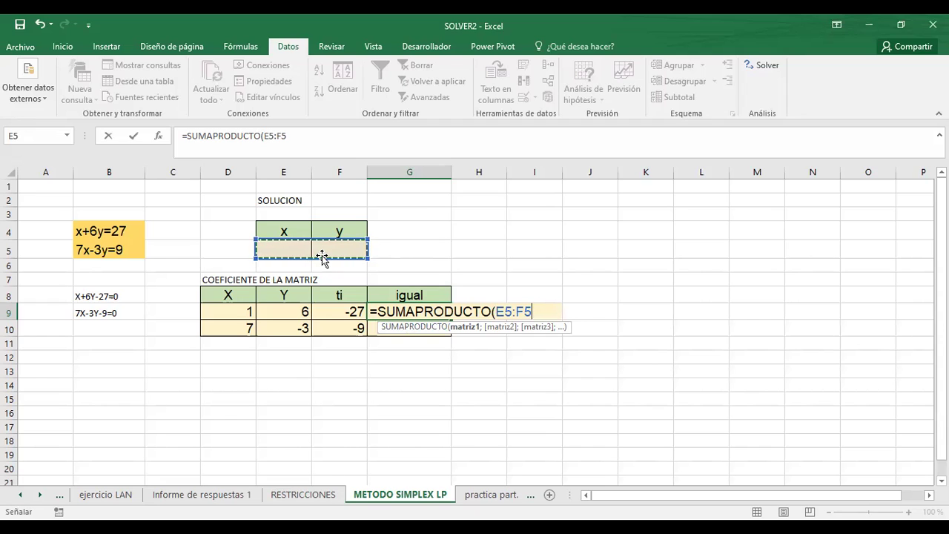
pyautogui.write(';')
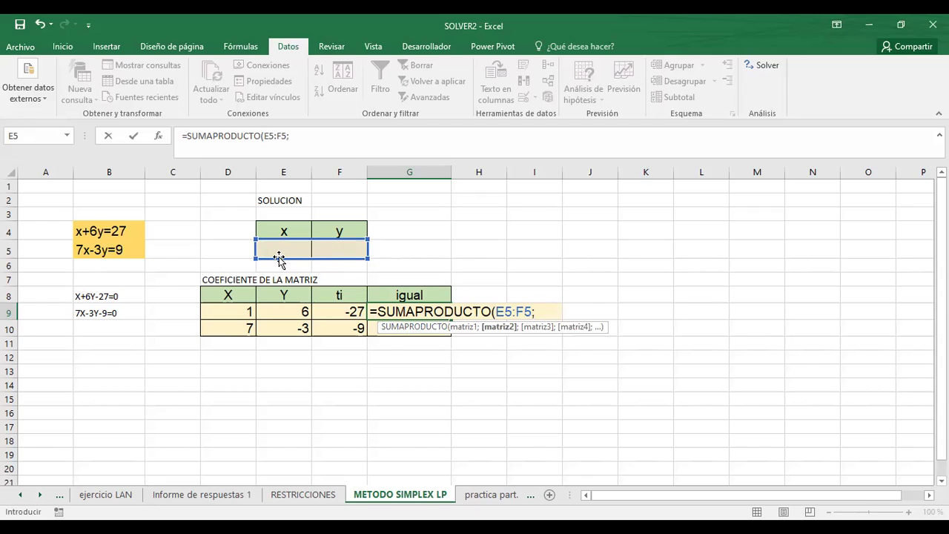
pyautogui.moveTo(227, 308); pyautogui.dragTo(270, 308)
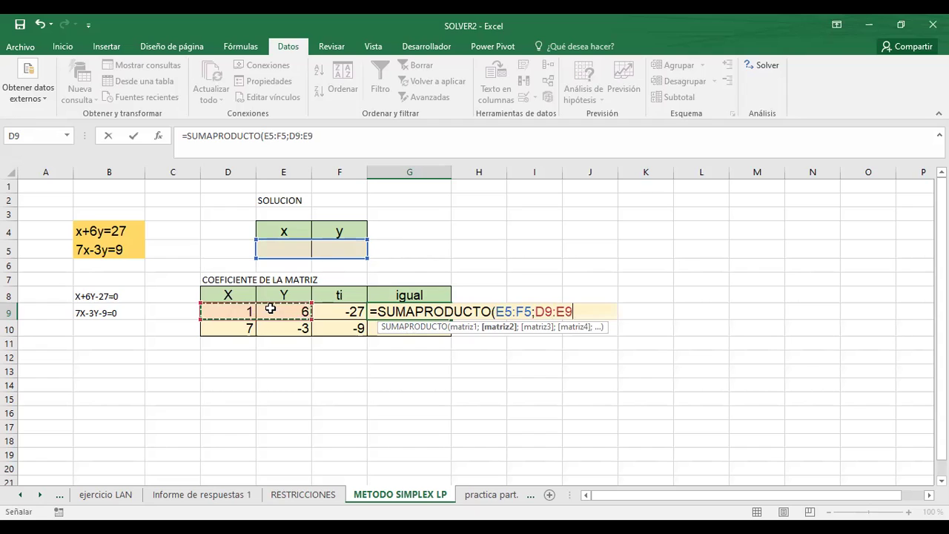
pyautogui.write(')')
pyautogui.write('+')
pyautogui.click(338, 309)
pyautogui.press('Return')
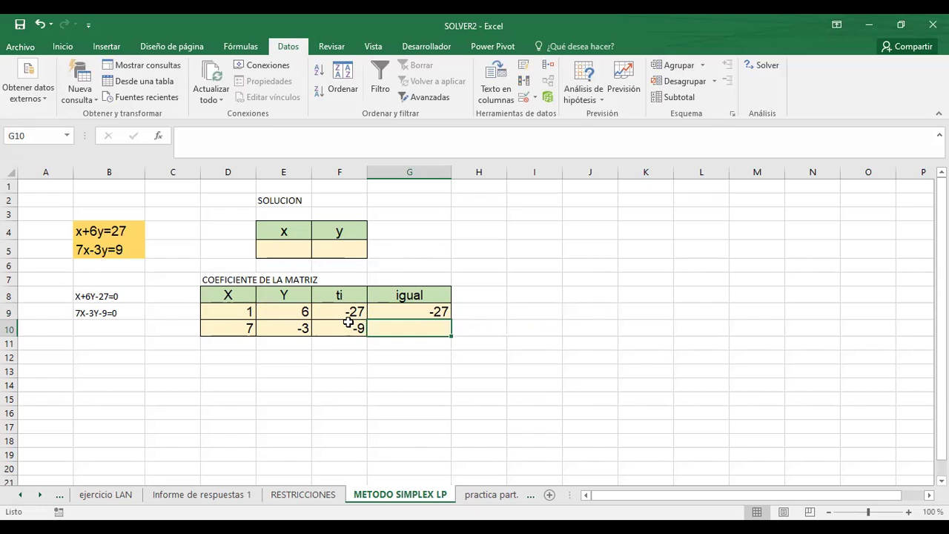
# - Enter =SUMAPRODUCTO(E5:F5;D10:E10)+F10 in G10, which shows -9
pyautogui.write('SUMA')
pyautogui.press('BackSpace')
pyautogui.press('BackSpace')
pyautogui.press('BackSpace')
pyautogui.press('BackSpace')
pyautogui.write('=')
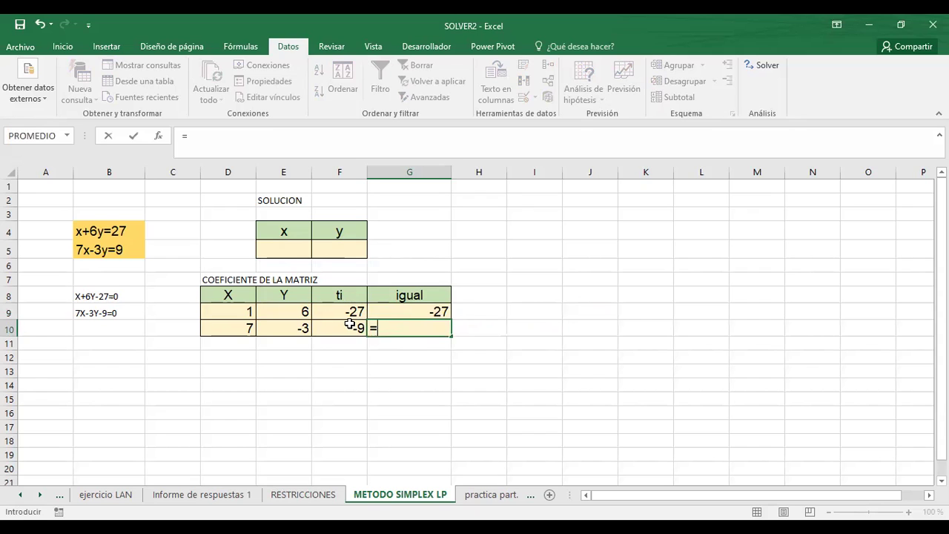
pyautogui.write('SUMA')
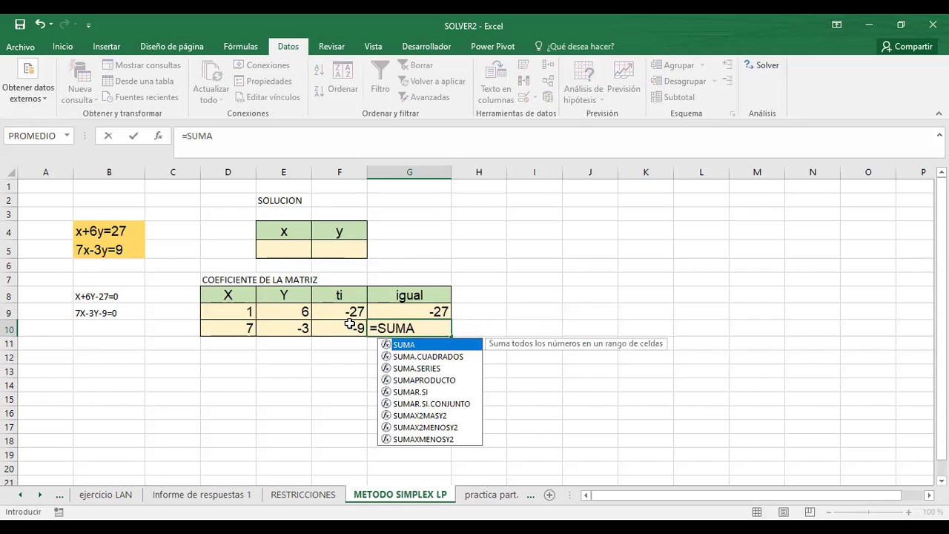
pyautogui.click(414, 379)
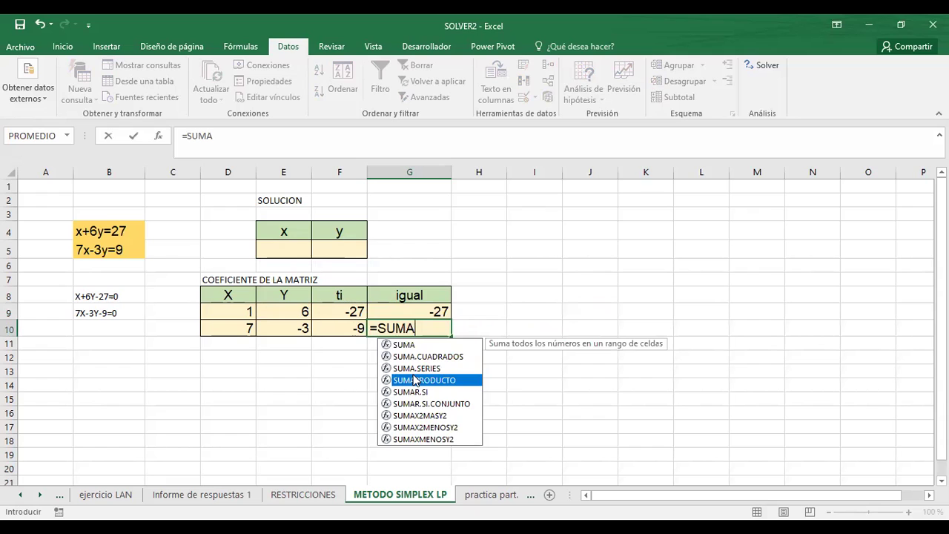
pyautogui.doubleClick(414, 379)
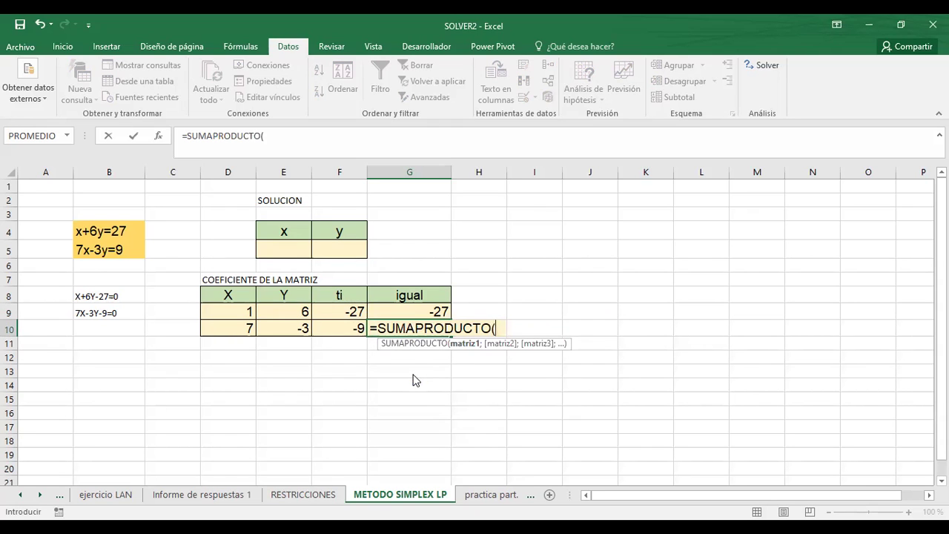
pyautogui.moveTo(271, 248); pyautogui.dragTo(333, 246)
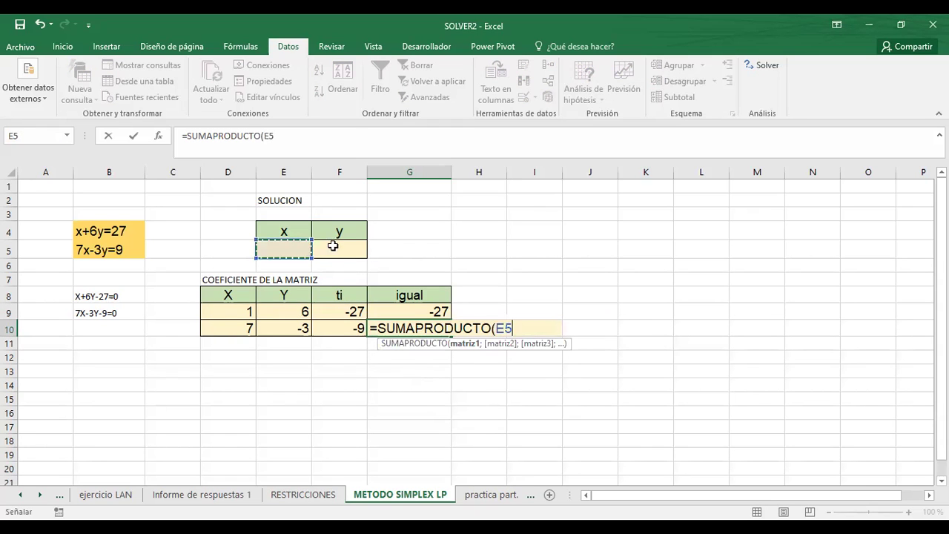
pyautogui.write(':F5;')
pyautogui.moveTo(226, 327); pyautogui.dragTo(275, 324)
pyautogui.write(')')
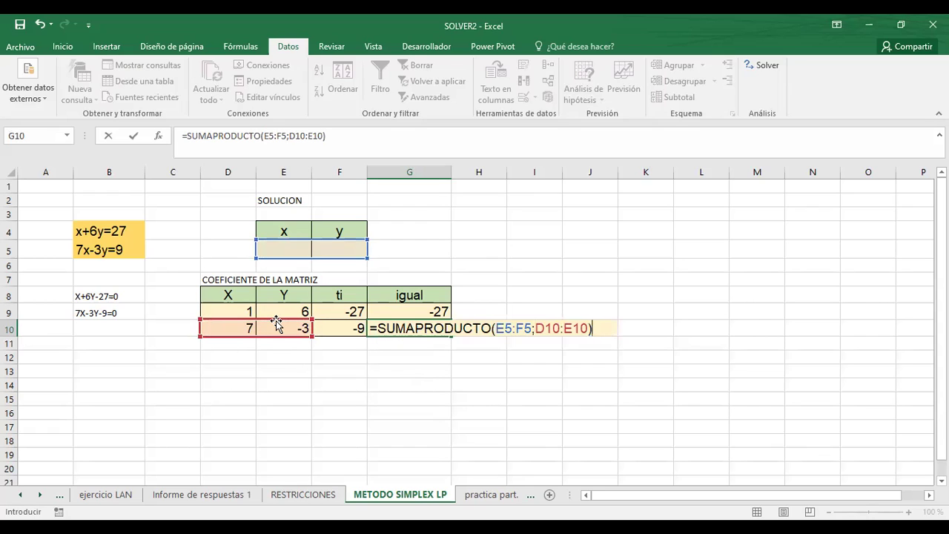
pyautogui.write('+')
pyautogui.click(331, 328)
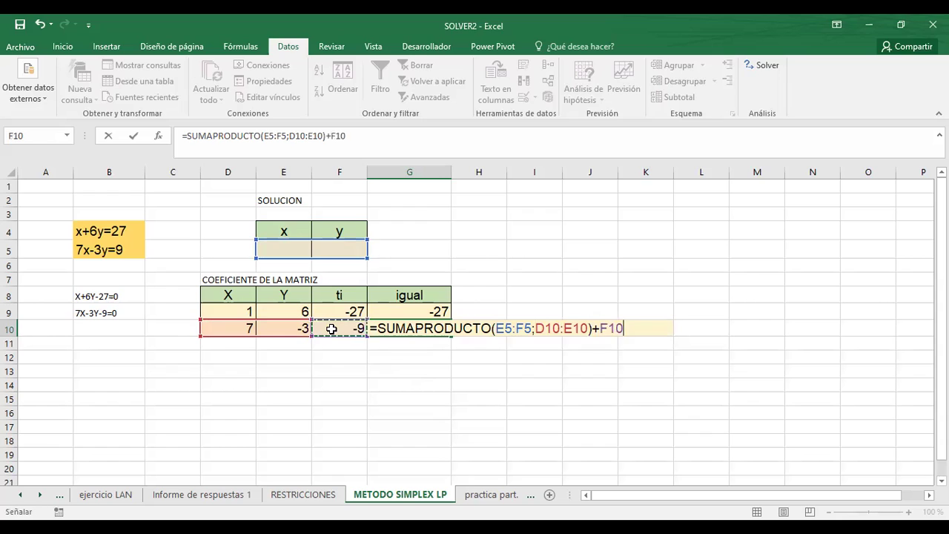
pyautogui.press('Return')
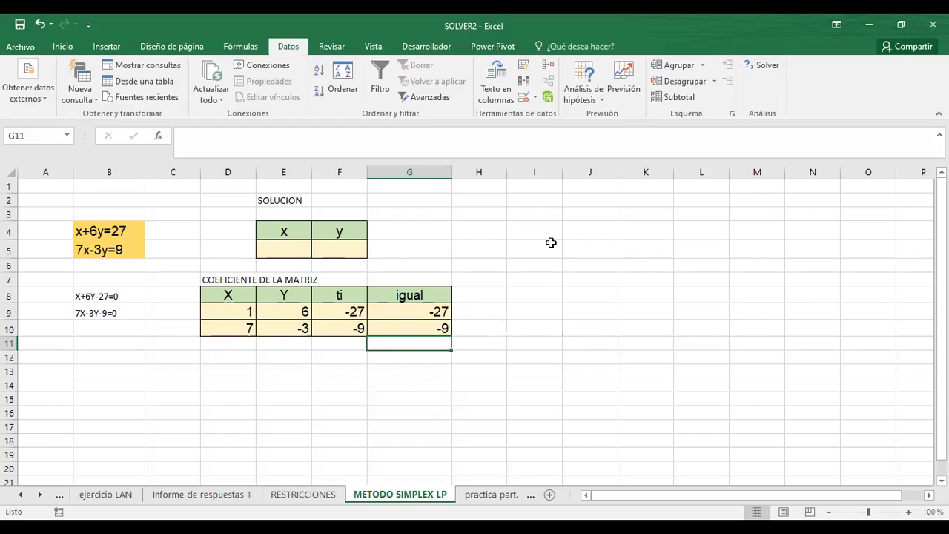
# - Set the Solver objective $G$9 to a value of 0, changing cells E5:F5
pyautogui.click(766, 66)
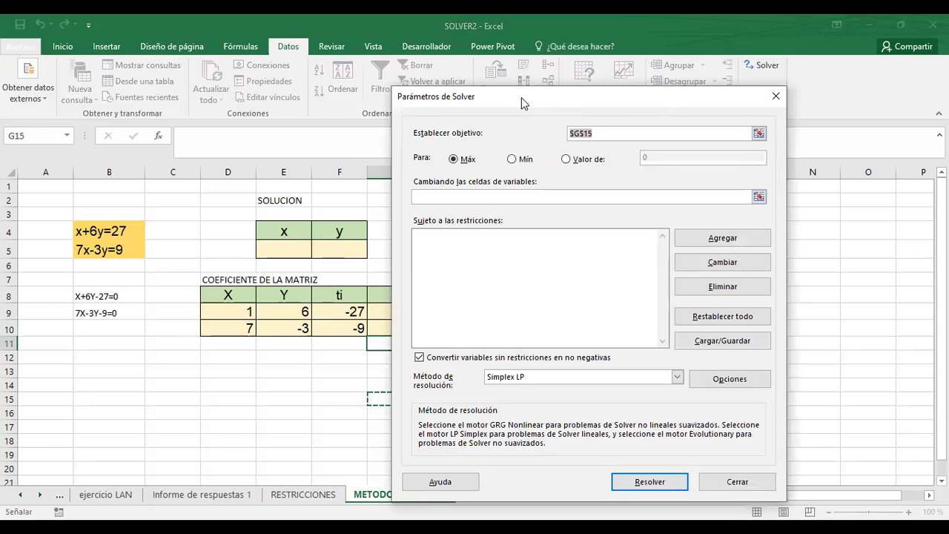
pyautogui.moveTo(518, 96); pyautogui.dragTo(571, 93)
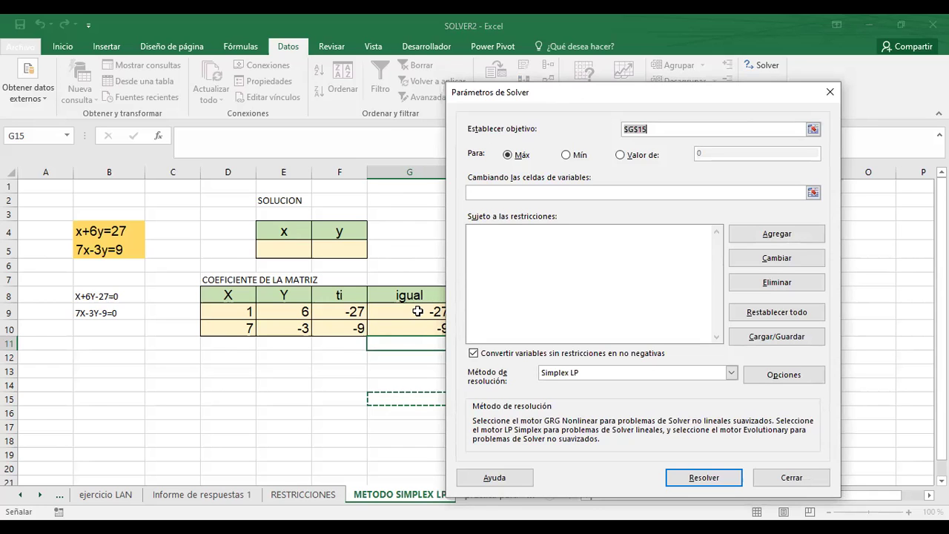
pyautogui.press('BackSpace')
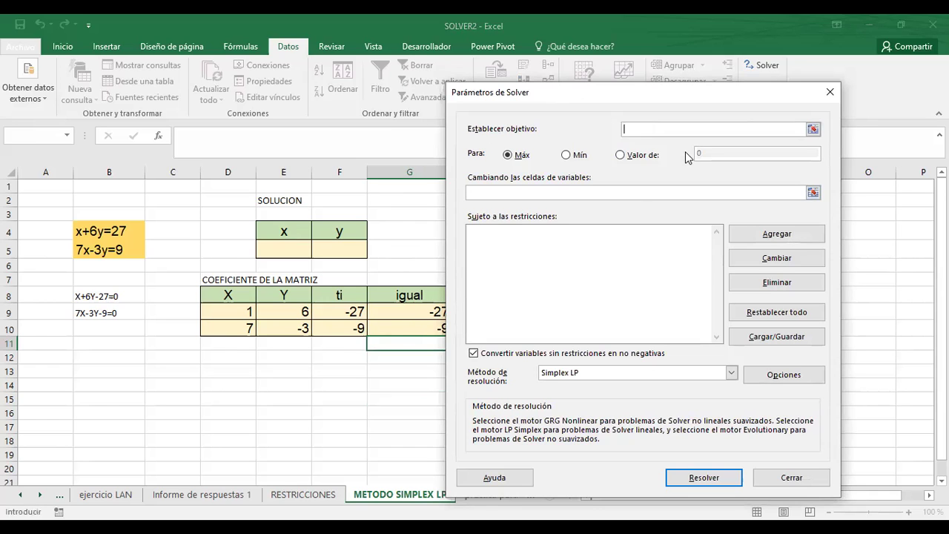
pyautogui.click(407, 311)
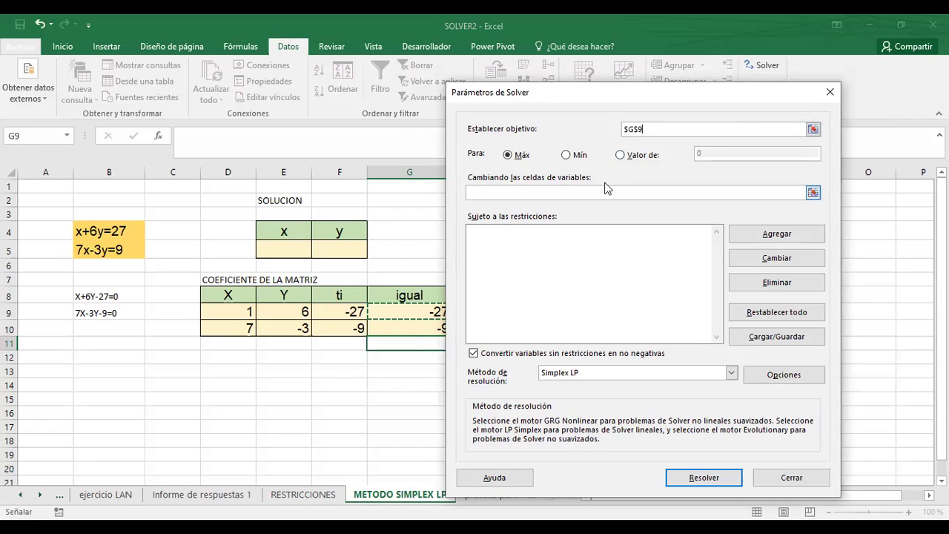
pyautogui.click(621, 155)
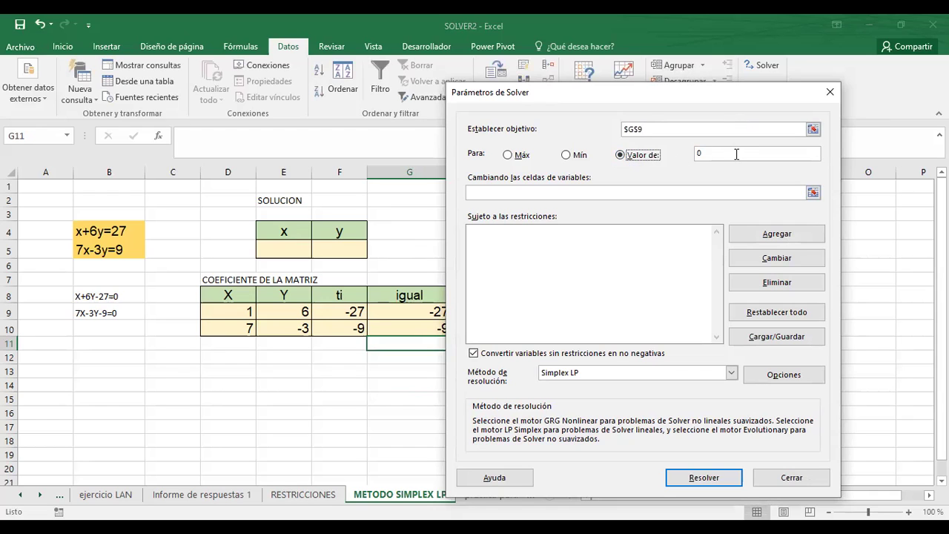
pyautogui.click(784, 192)
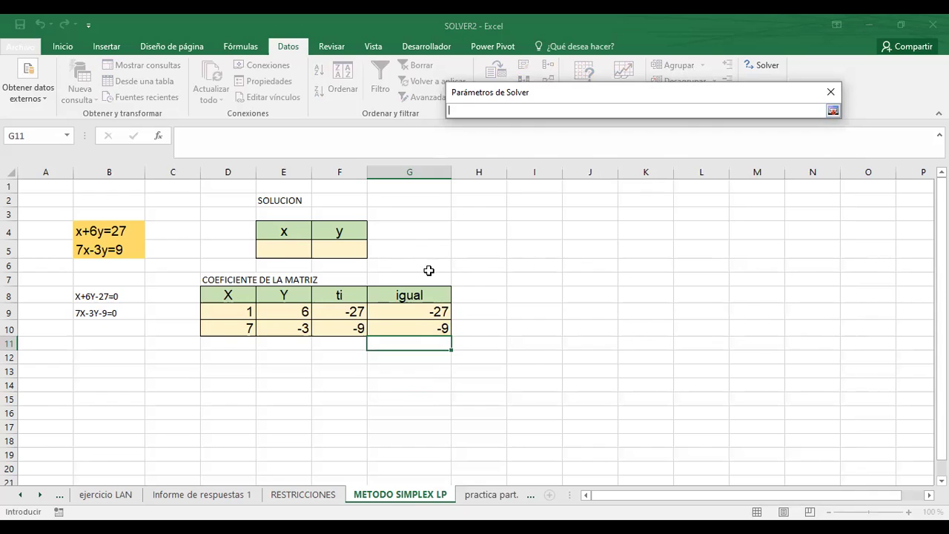
pyautogui.click(278, 253)
pyautogui.moveTo(278, 253); pyautogui.dragTo(320, 248)
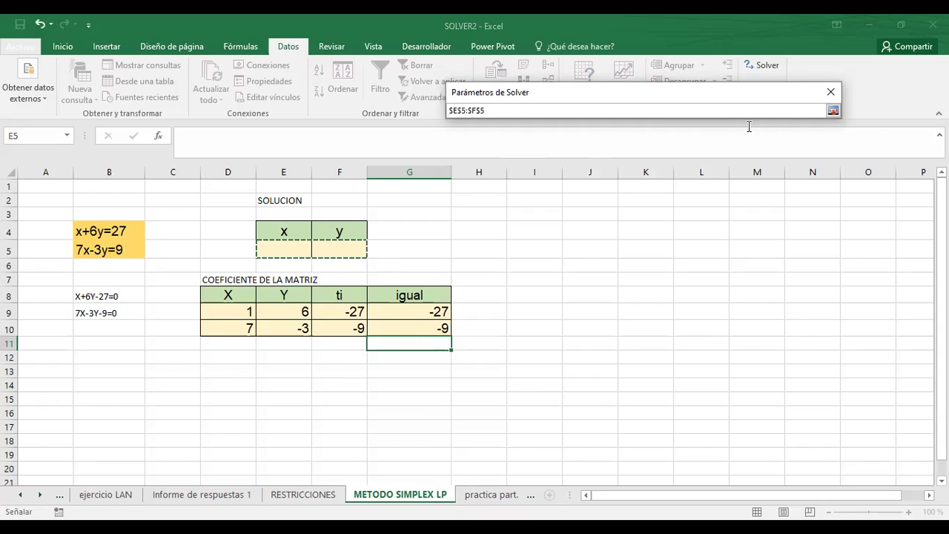
pyautogui.click(833, 110)
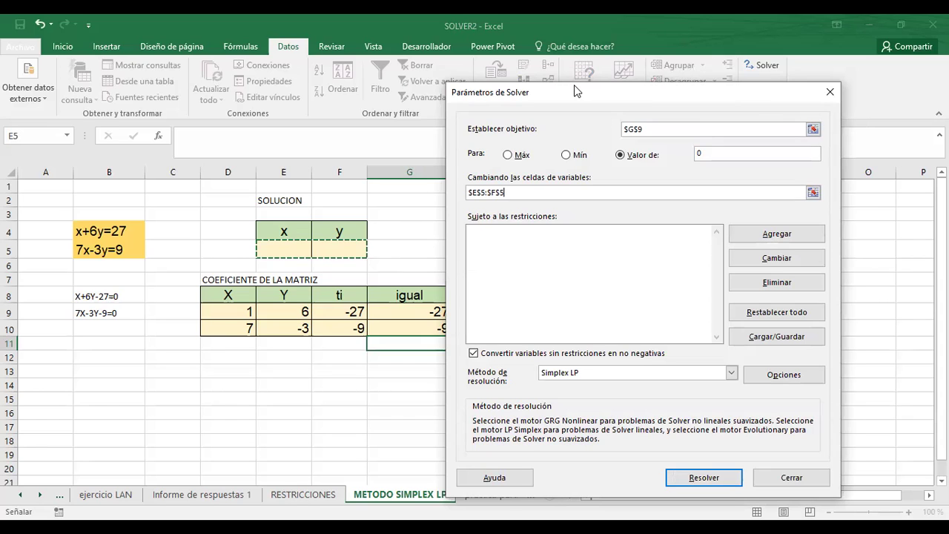
pyautogui.moveTo(577, 91); pyautogui.dragTo(667, 86)
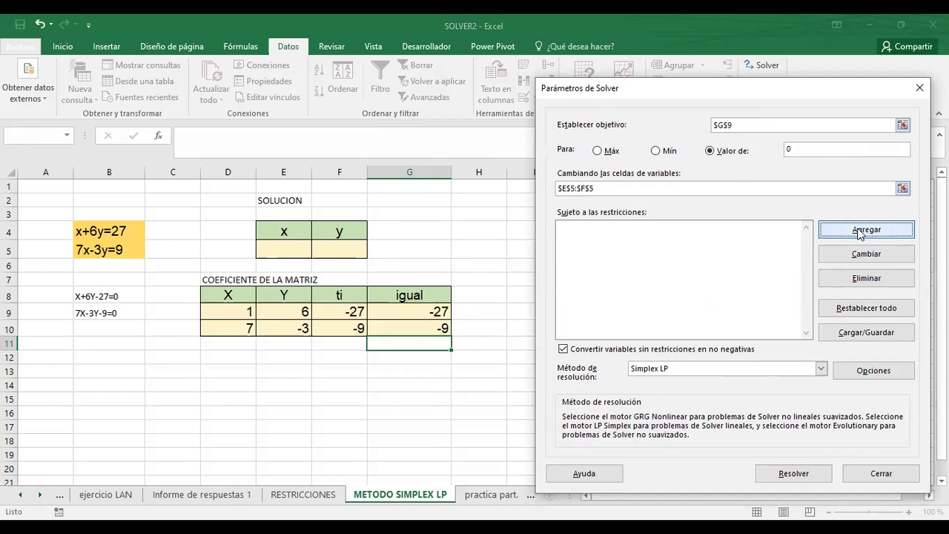
# - Add the Solver constraint $G$10 = 0
pyautogui.click(860, 232)
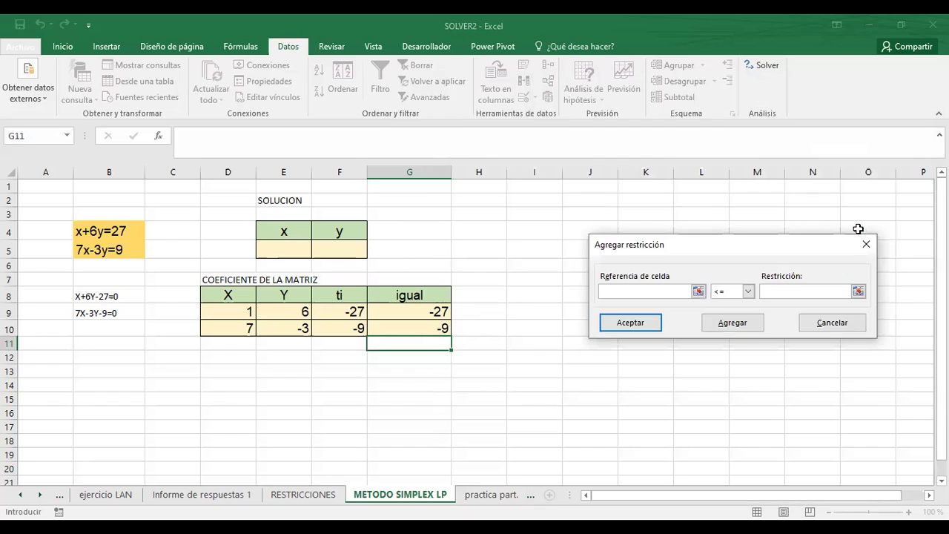
pyautogui.click(697, 290)
pyautogui.click(400, 330)
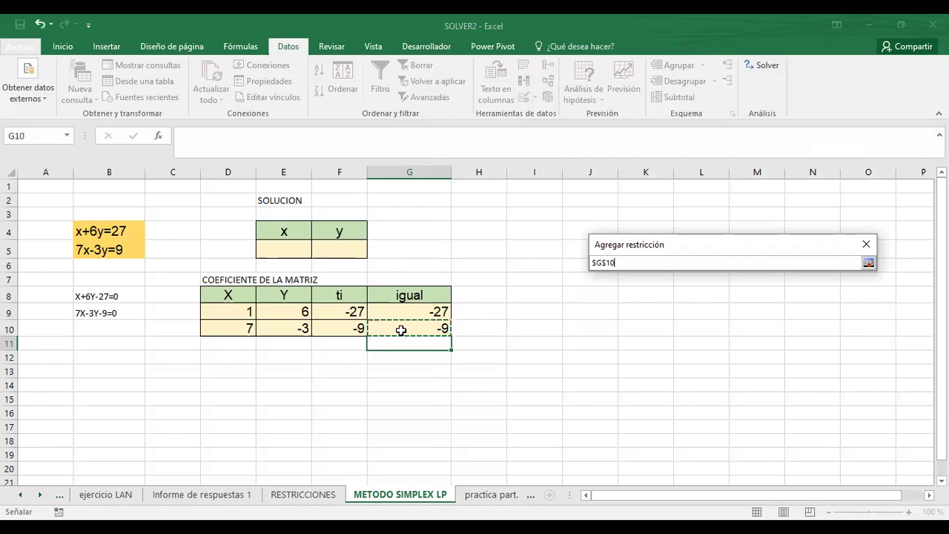
pyautogui.click(868, 262)
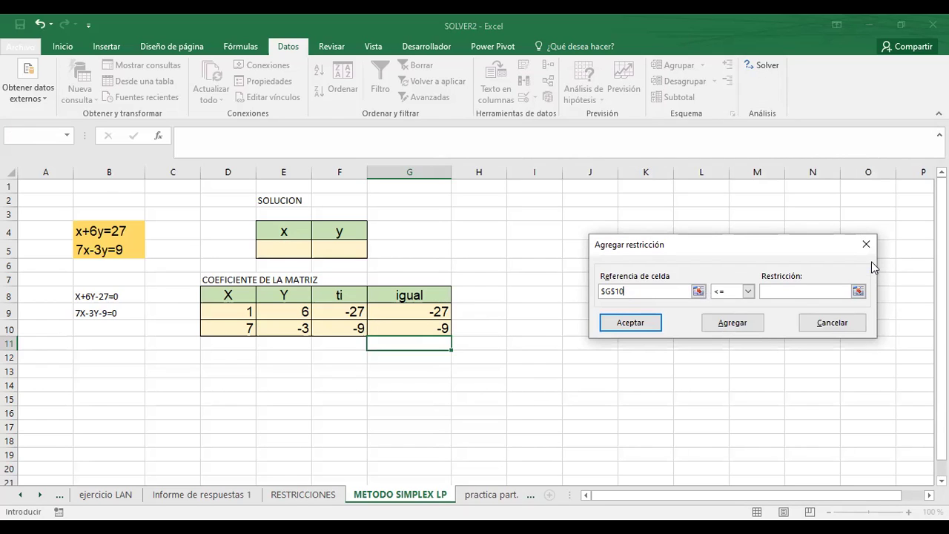
pyautogui.click(750, 292)
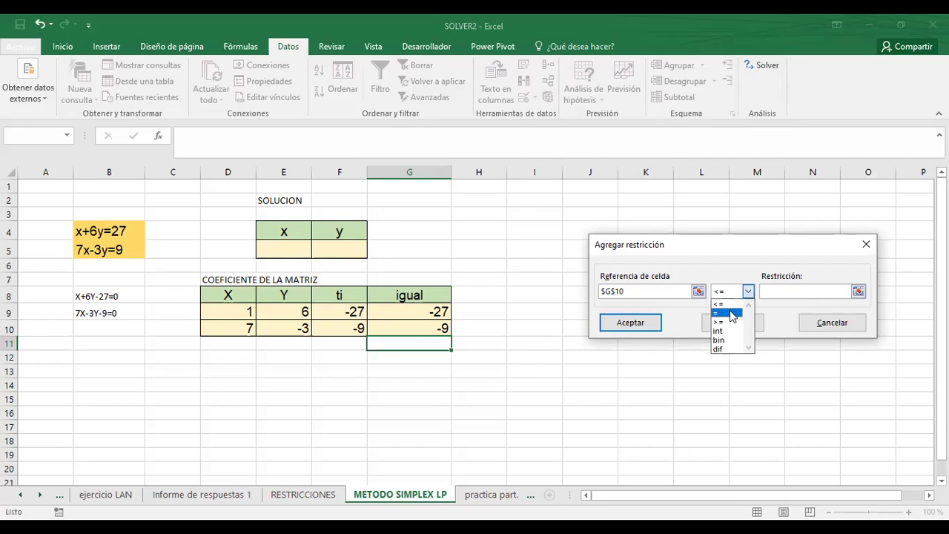
pyautogui.click(730, 315)
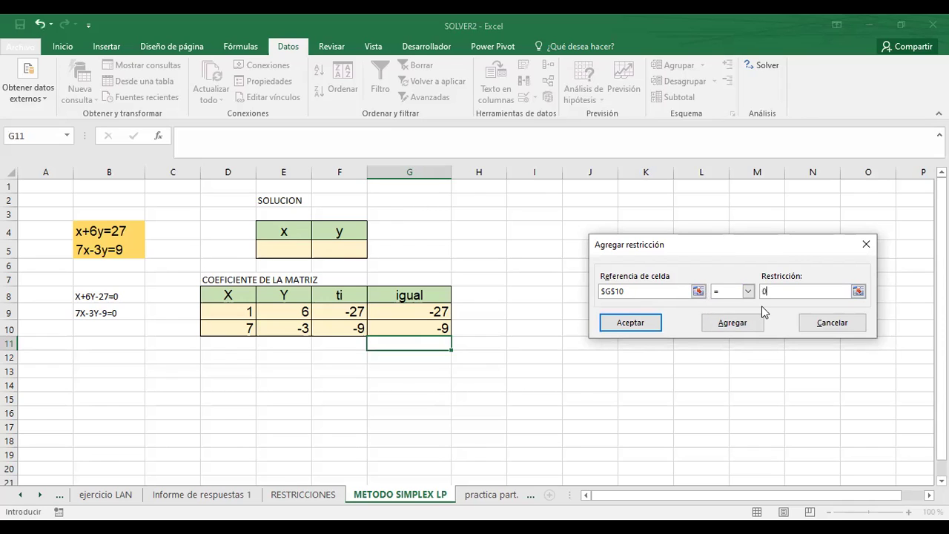
pyautogui.write('0')
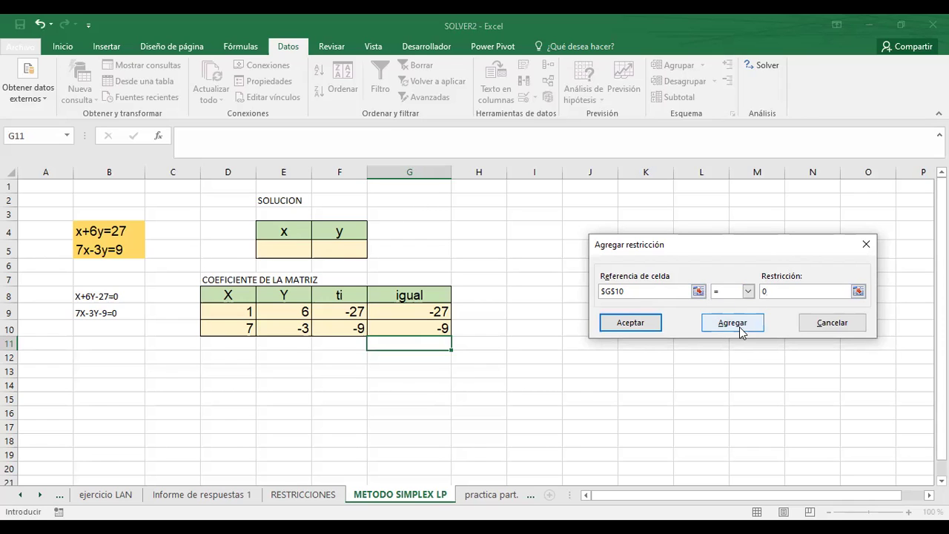
pyautogui.click(739, 327)
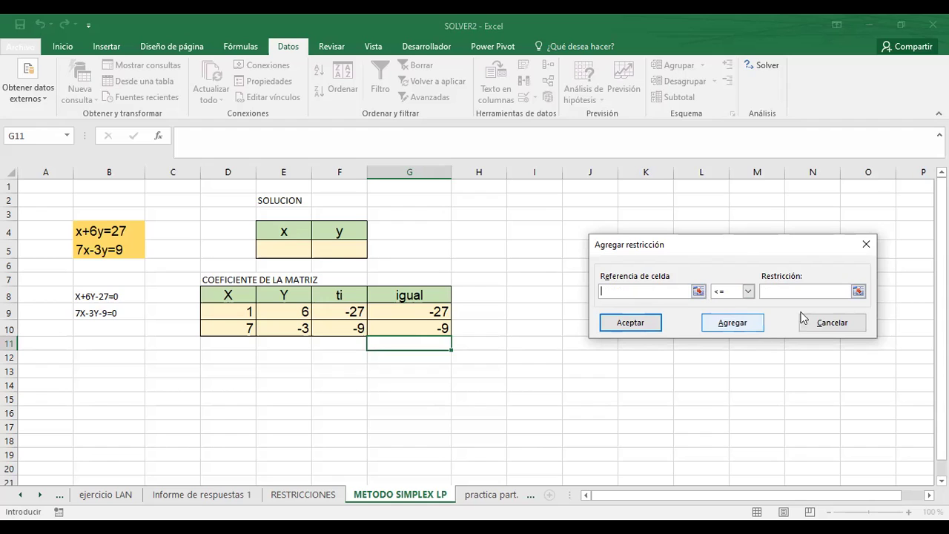
pyautogui.click(866, 245)
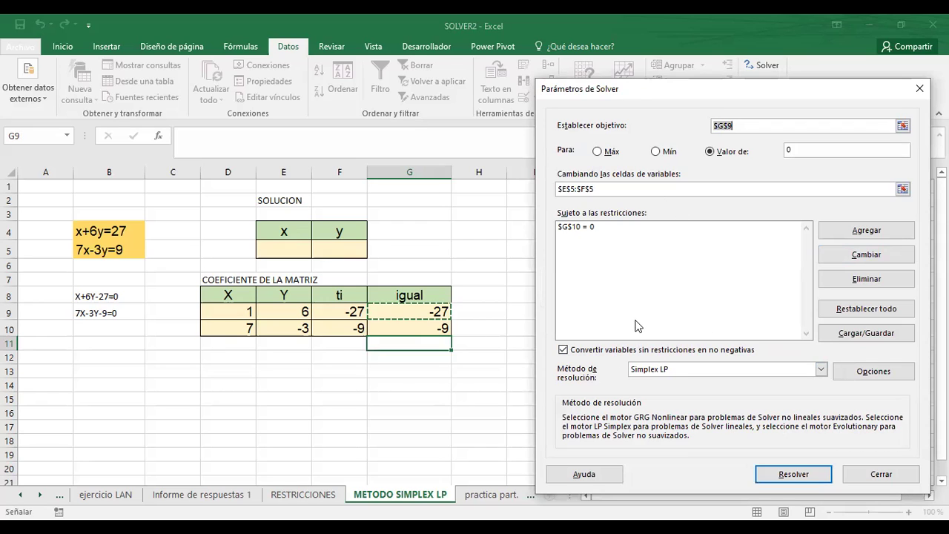
# - Solve for x = 3 and y = 4, keeping the solution and adding an answer report
pyautogui.click(793, 474)
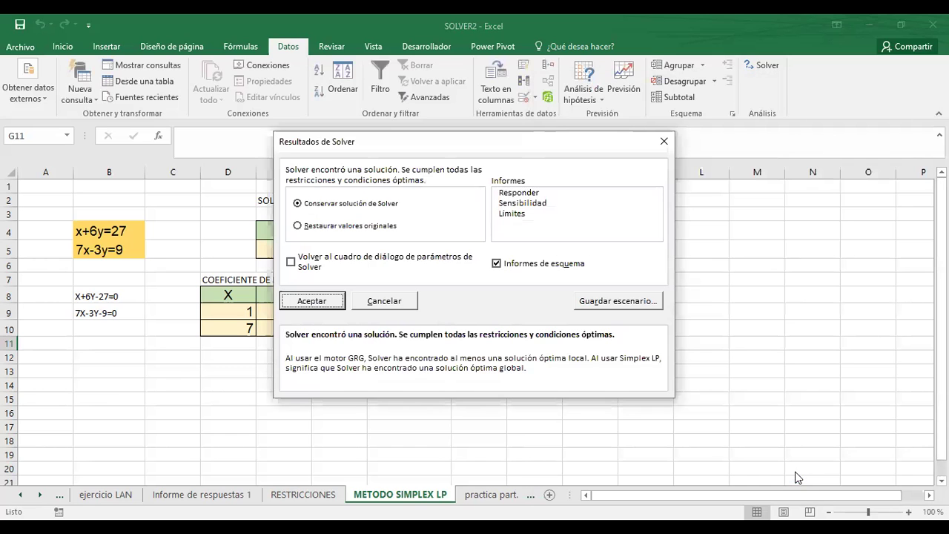
pyautogui.moveTo(430, 142); pyautogui.dragTo(585, 147)
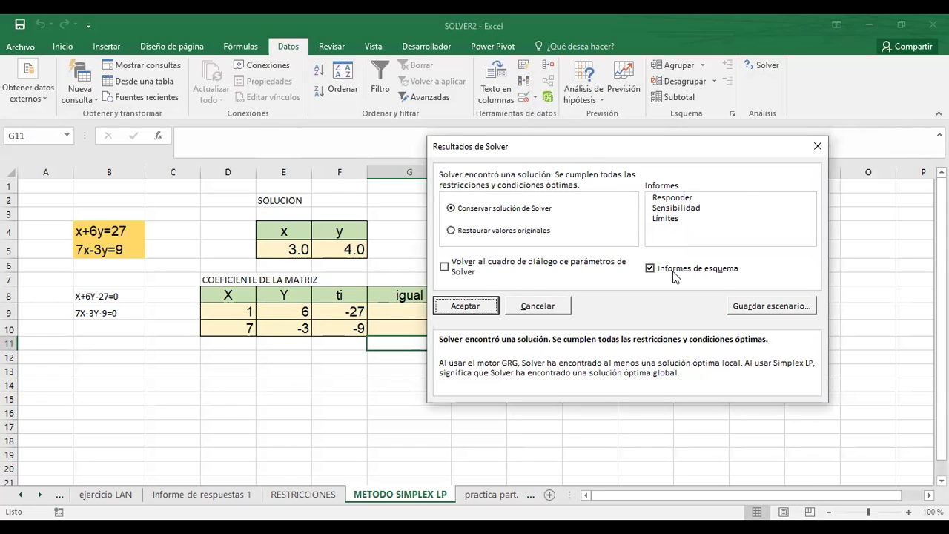
pyautogui.click(671, 198)
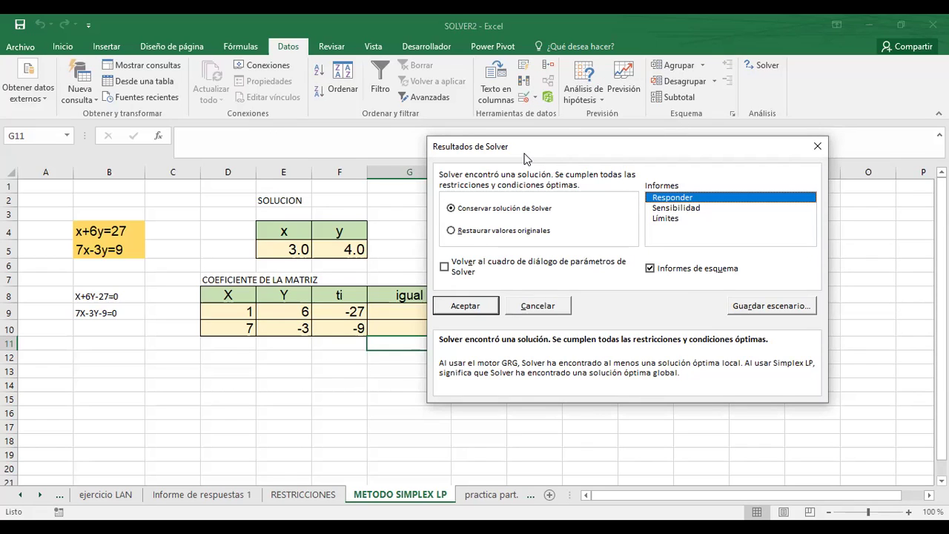
pyautogui.click(466, 305)
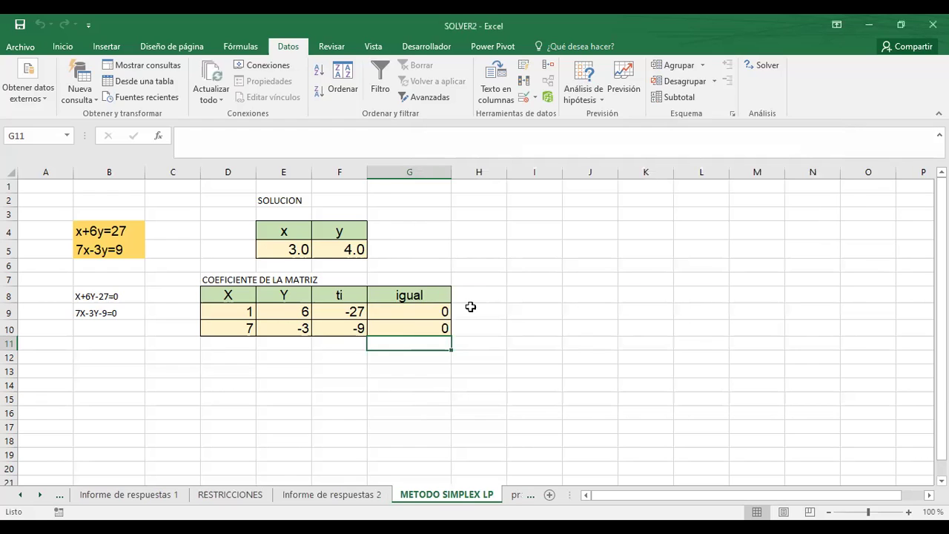
pyautogui.click(361, 495)
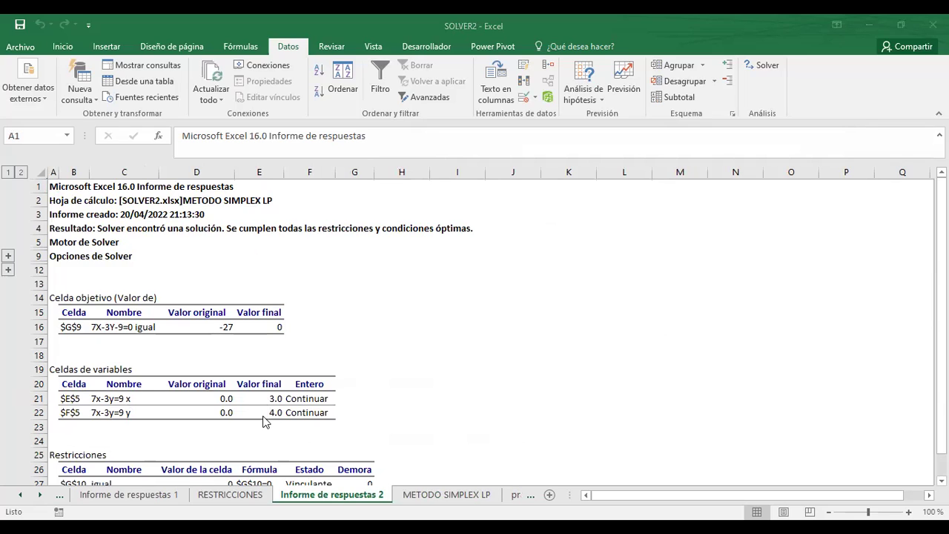
pyautogui.click(421, 498)
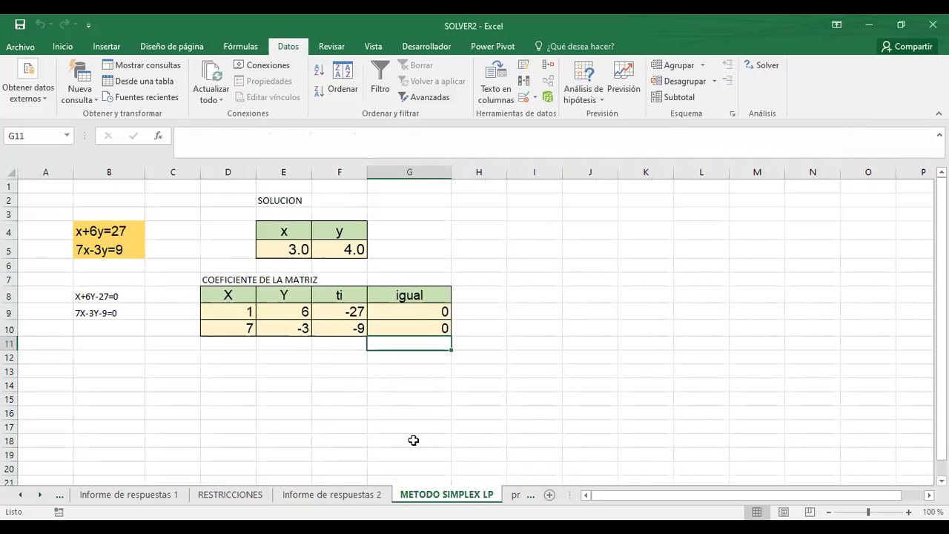
pyautogui.click(768, 67)
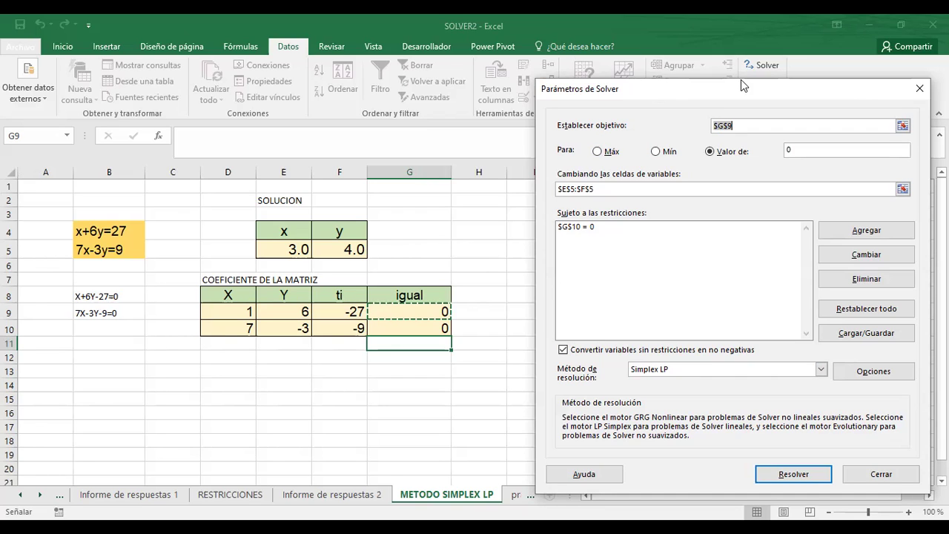
pyautogui.click(919, 90)
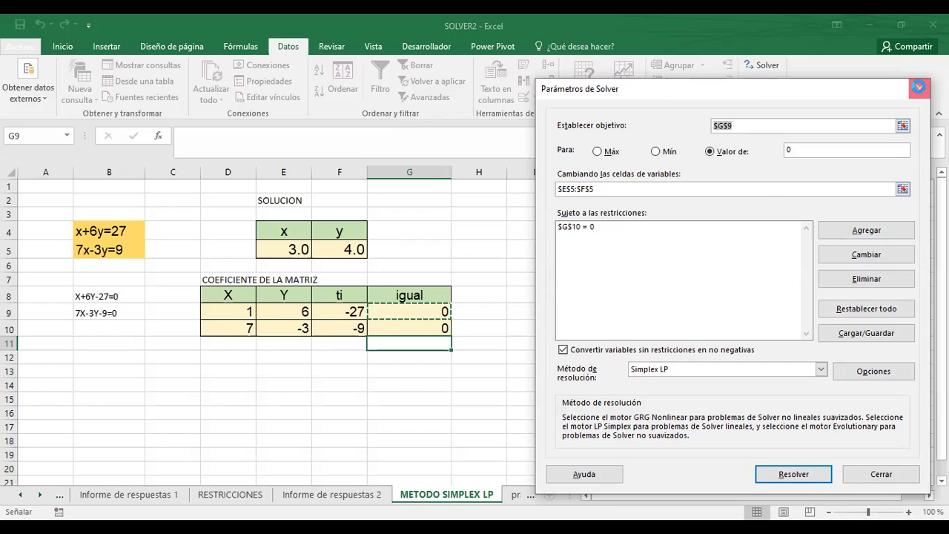